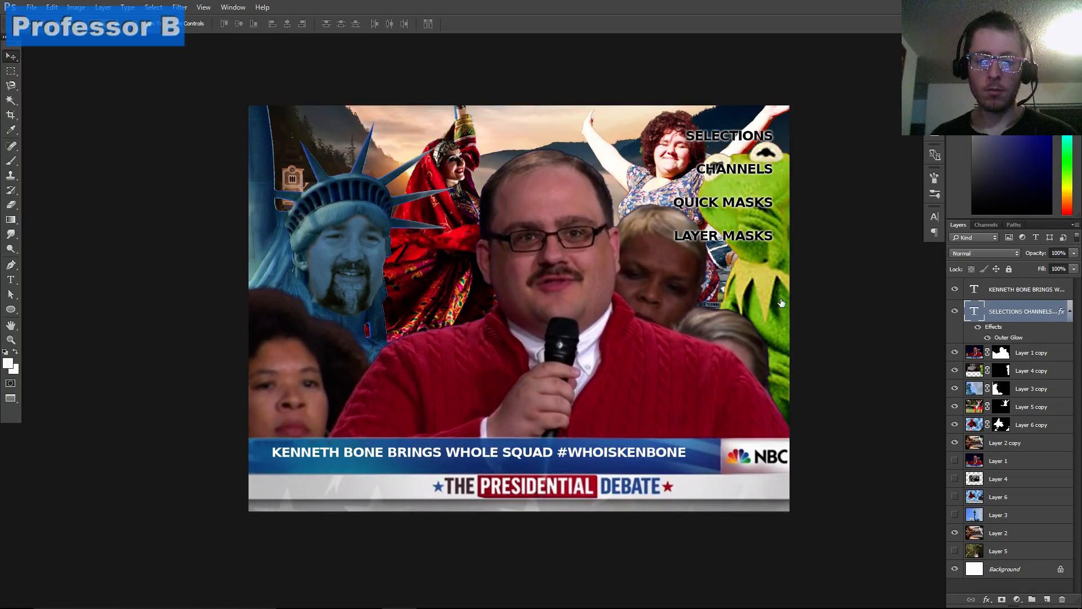
Hide both text layers, the masked copies of Layers 1, 4, 3, 5 and 6, and Layer 2 copy
click(955, 311)
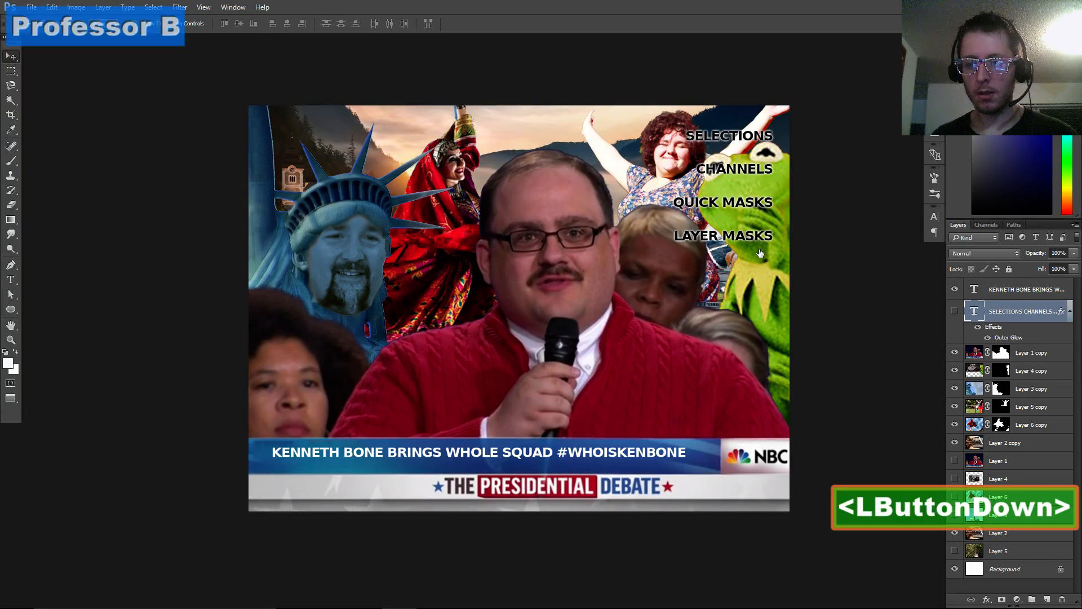
click(955, 289)
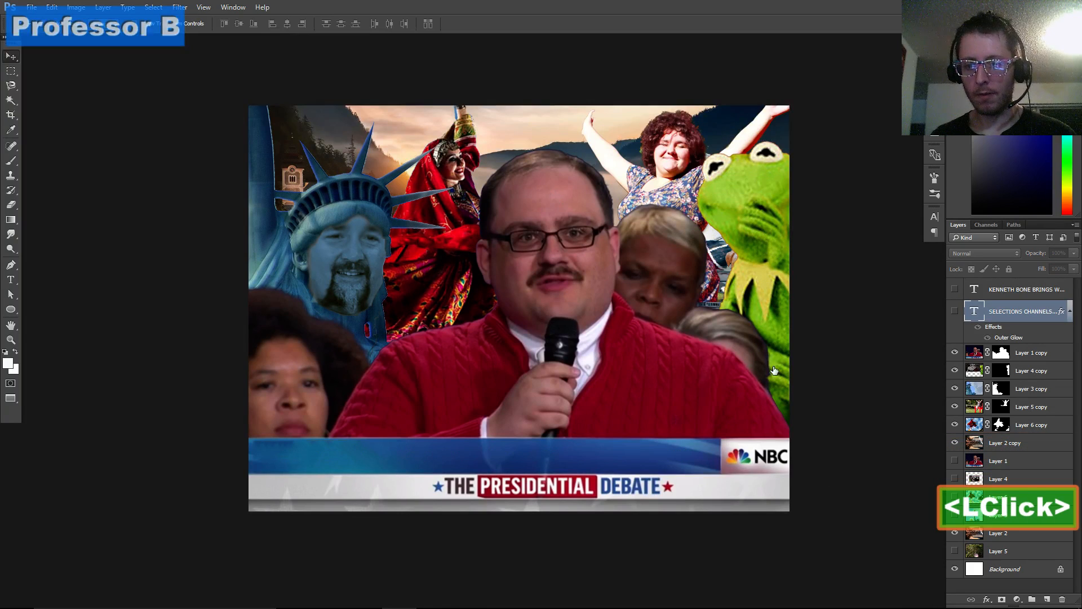
click(955, 352)
click(955, 370)
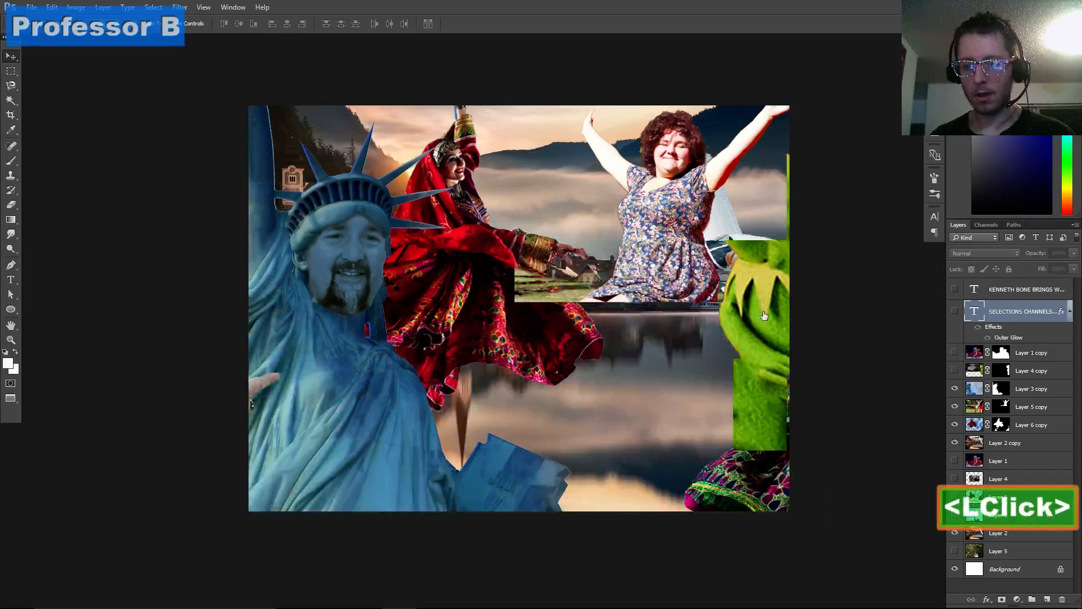
click(955, 388)
click(955, 406)
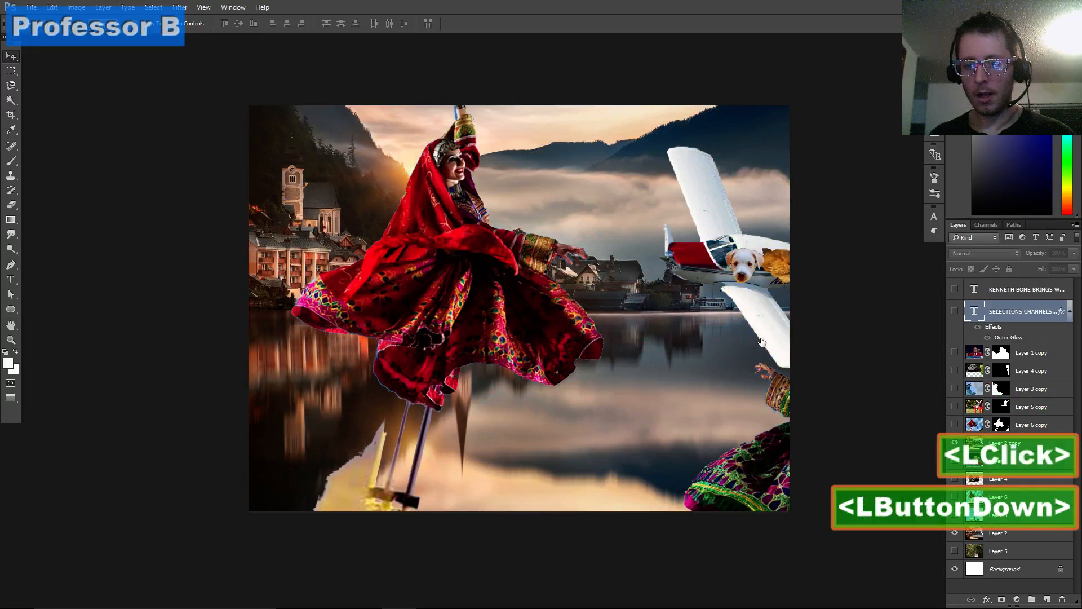
click(956, 425)
click(955, 442)
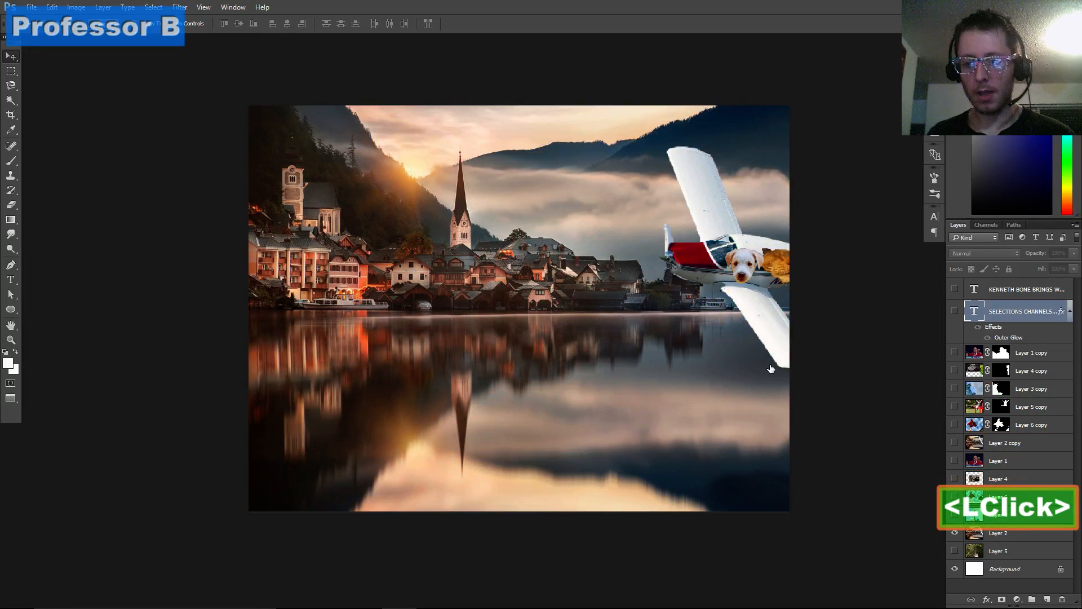
Switch to the web browser, open the Ken Bone trend on Twitter and look through the posts about him
key(alt+Tab)
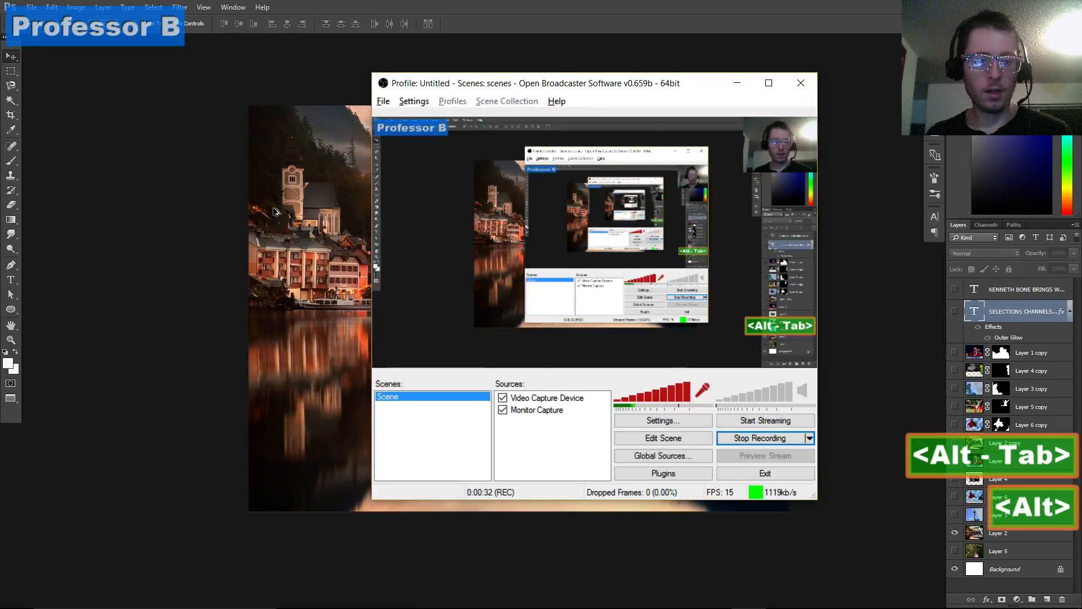
key(alt+Tab)
key(alt+Tab)
key(Tab)
key(Tab)
click(128, 218)
click(204, 187)
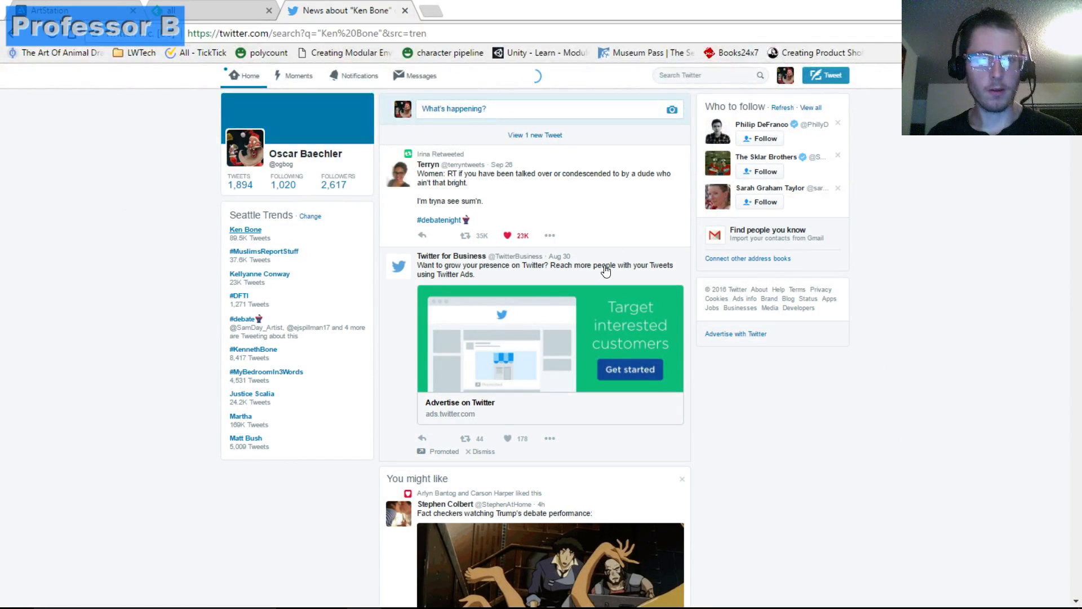
scroll(576, 259, down, 15)
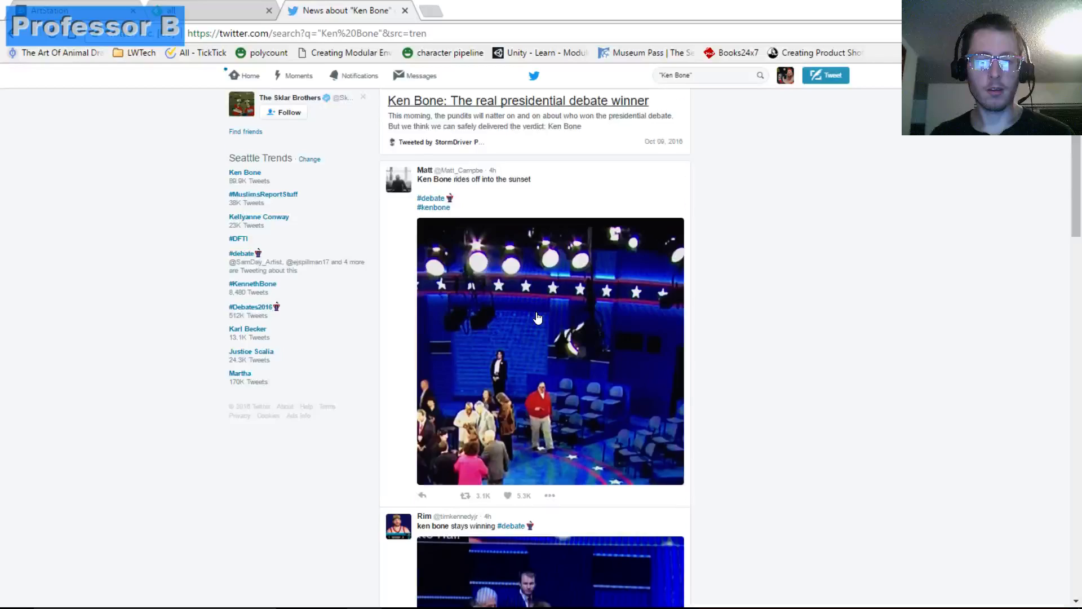
scroll(535, 329, down, 15)
scroll(528, 337, up, 8)
scroll(528, 337, up, 15)
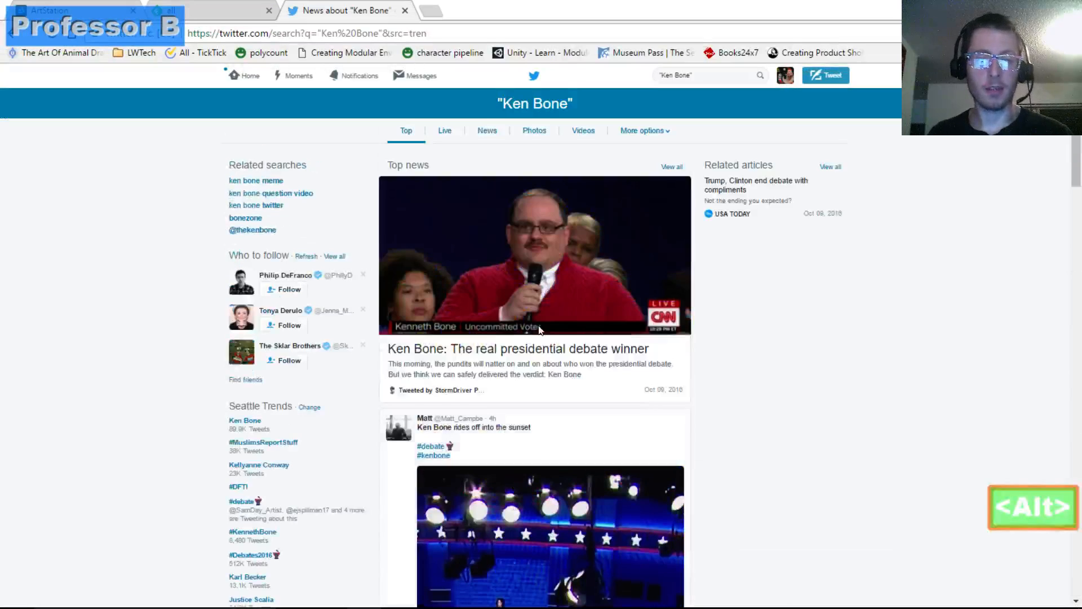
Return to Photoshop and show Layer 1 with the original debate photo
key(alt+Tab)
key(alt+Tab)
key(alt+Tab)
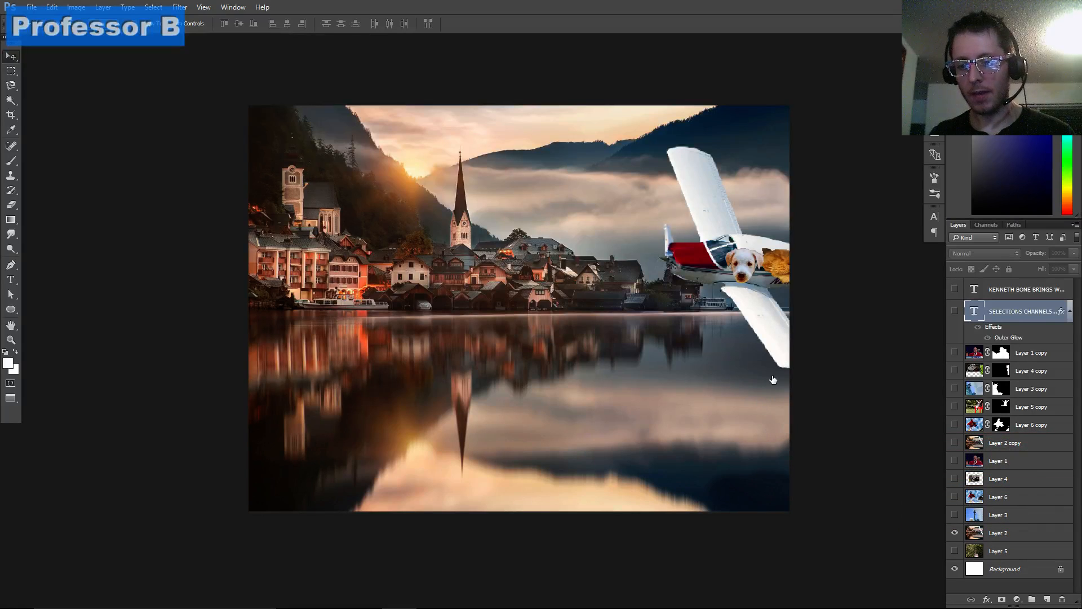
click(955, 461)
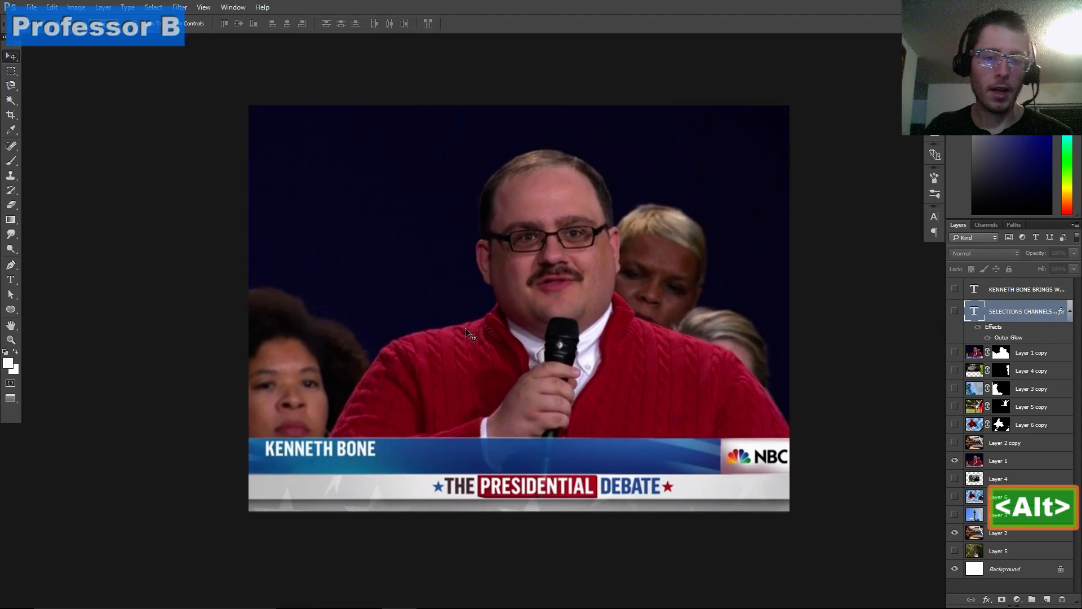
Look over the open feed reader and Twitter pages in the web browser and return to Photoshop
key(alt+Tab)
click(150, 6)
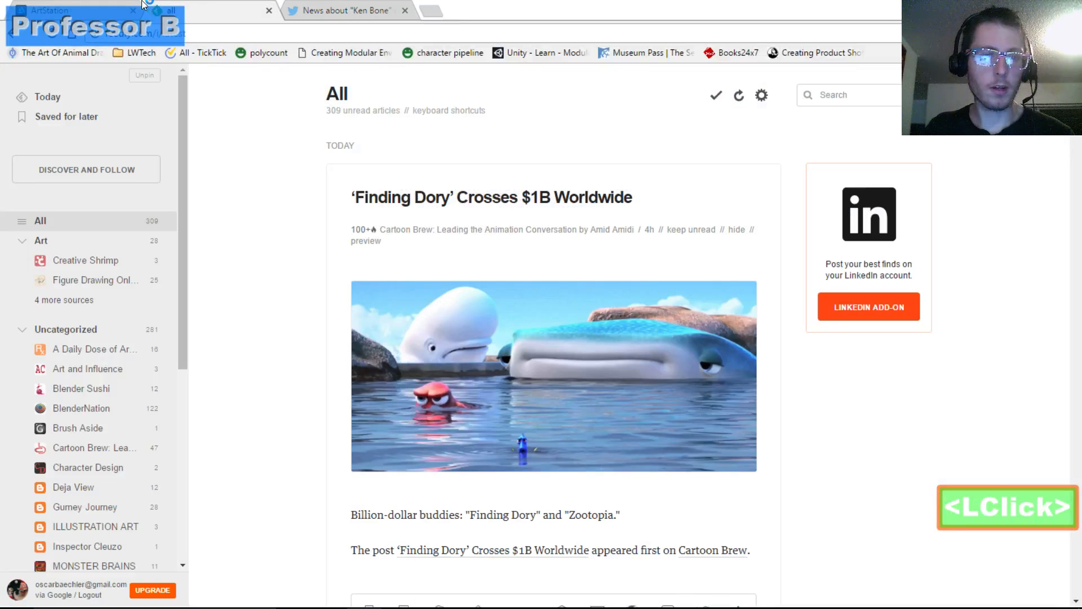
click(263, 4)
key(ctrl+Tab)
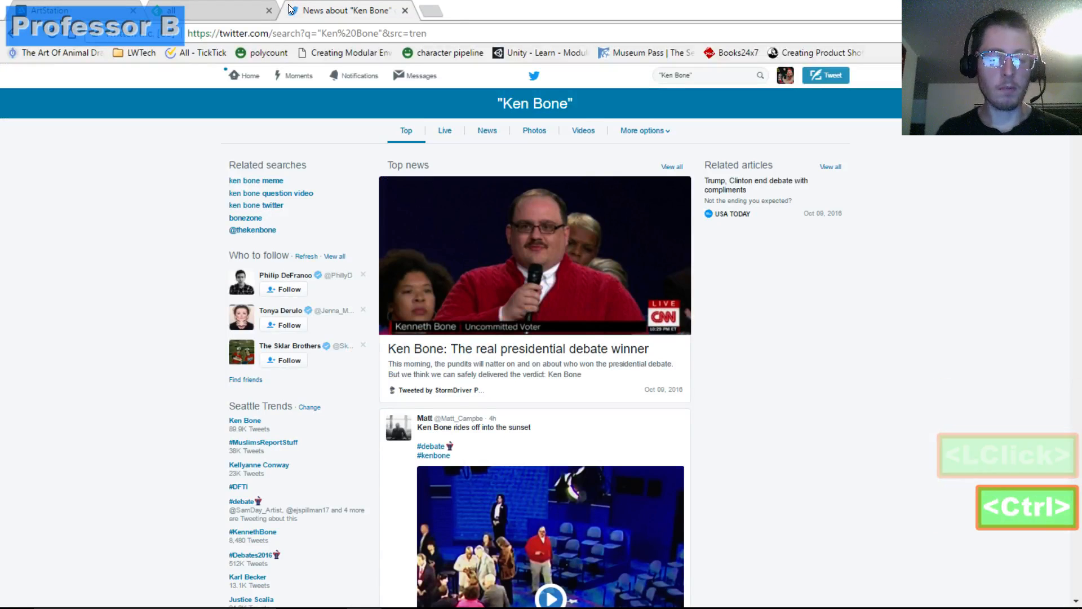
key(alt+Tab)
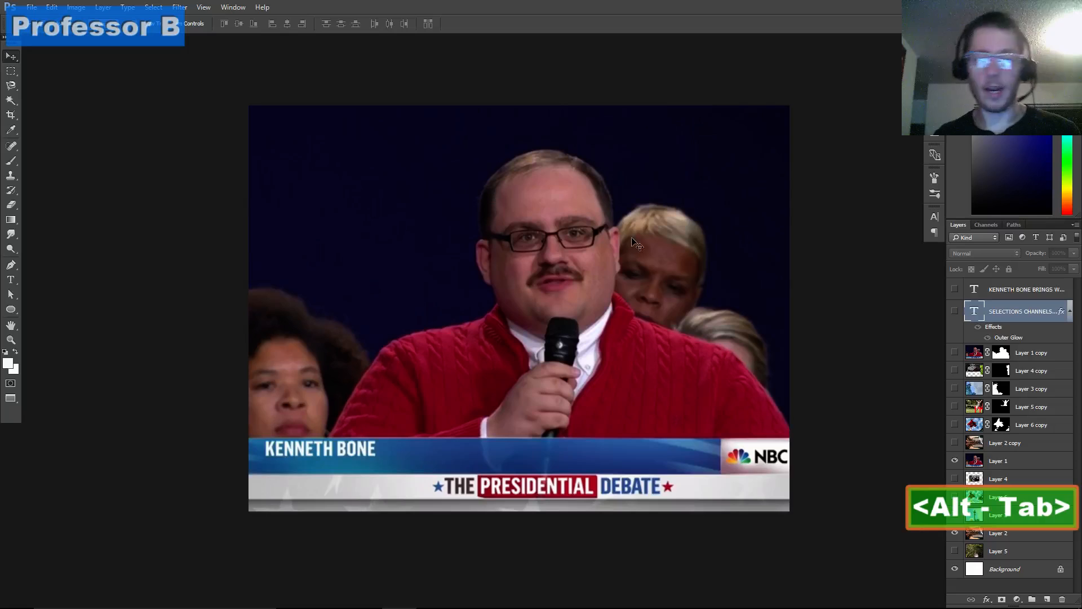
click(761, 415)
click(761, 415)
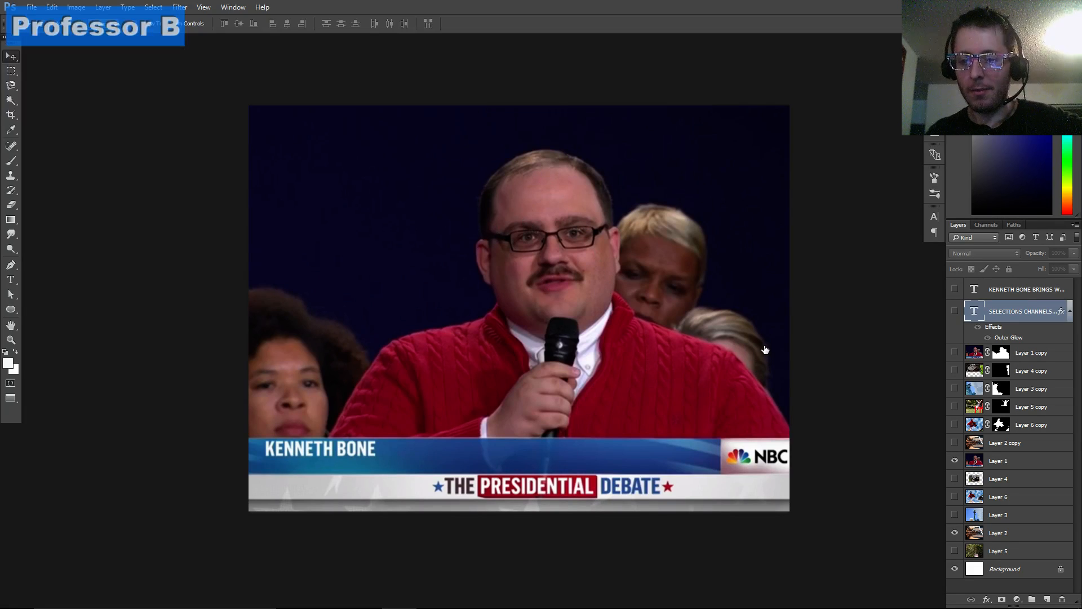
click(955, 425)
click(956, 425)
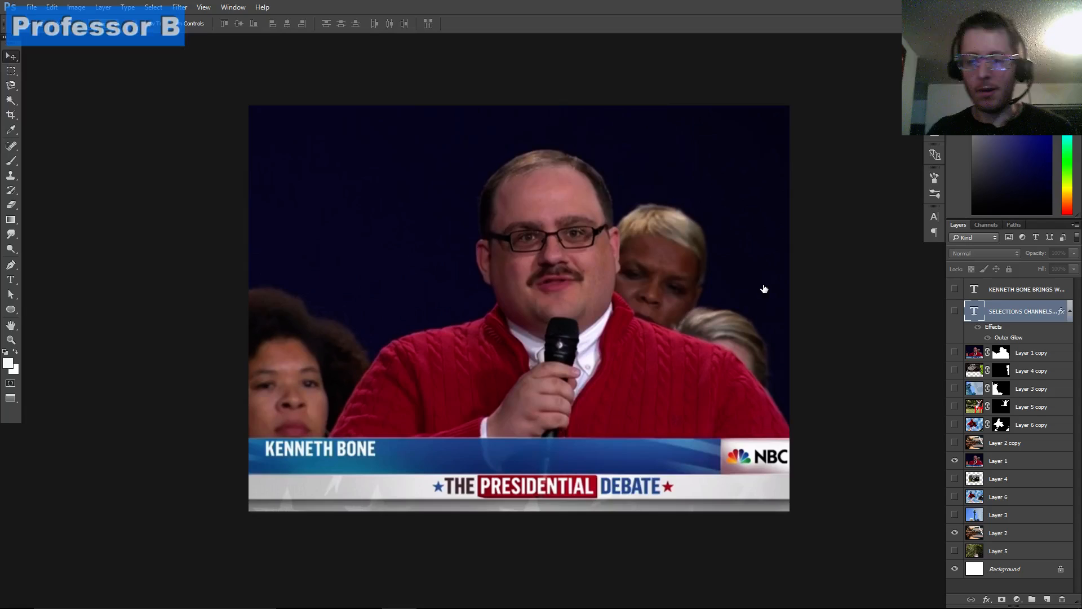
Show the masked Layer 1 copy and the "KENNETH BONE BRINGS WHOLE SQUAD #WHOISKENBONE" text layer
click(955, 352)
click(955, 352)
click(955, 352)
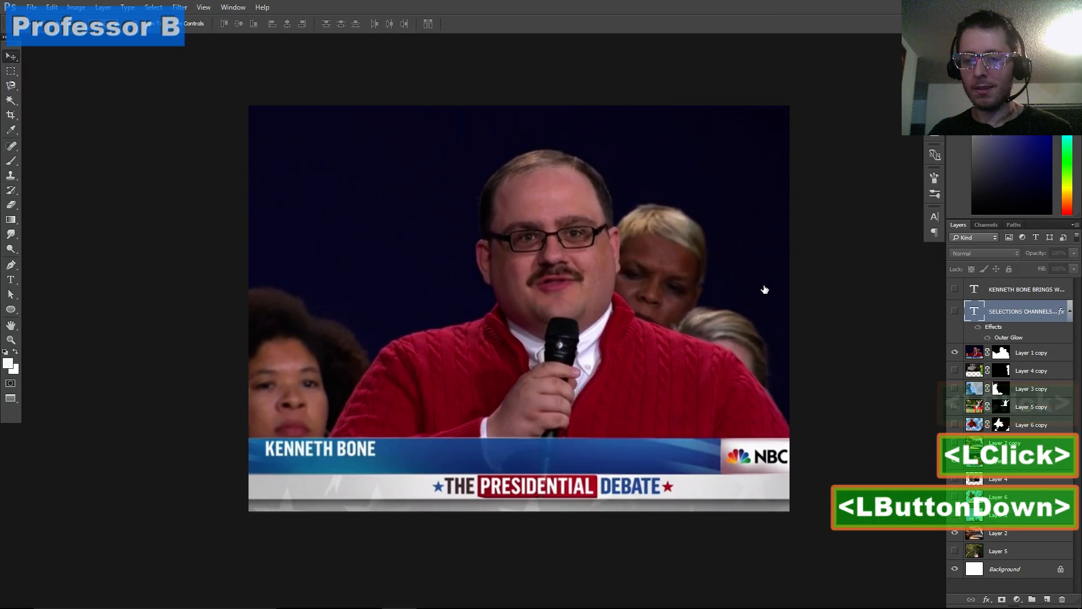
click(955, 290)
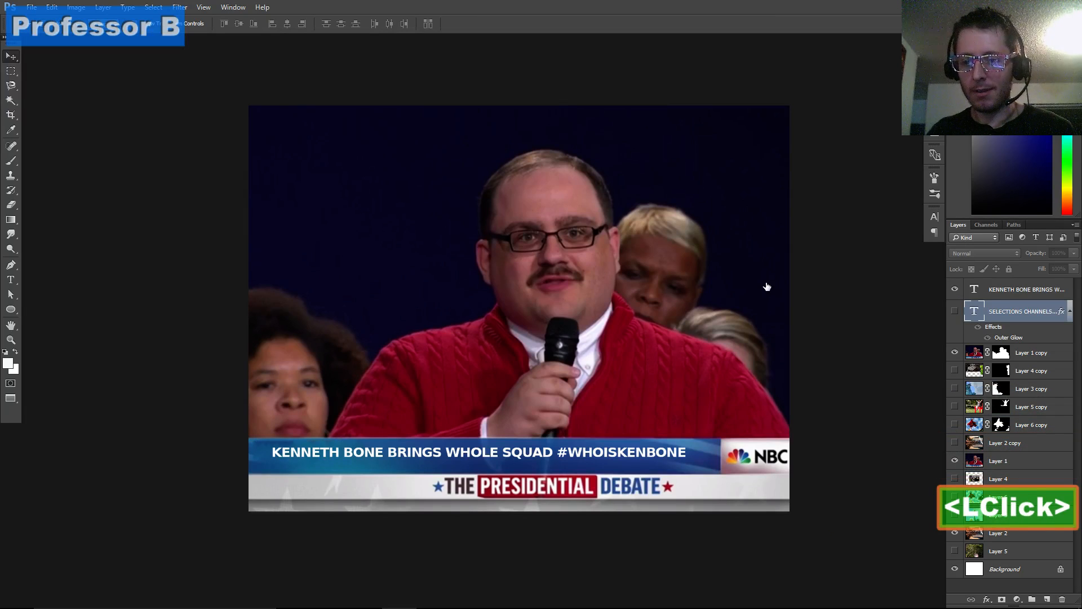
Show the masked copies of Layers 4, 3, 5 and 6 behind the man with the microphone
click(955, 371)
click(955, 389)
click(955, 406)
click(955, 425)
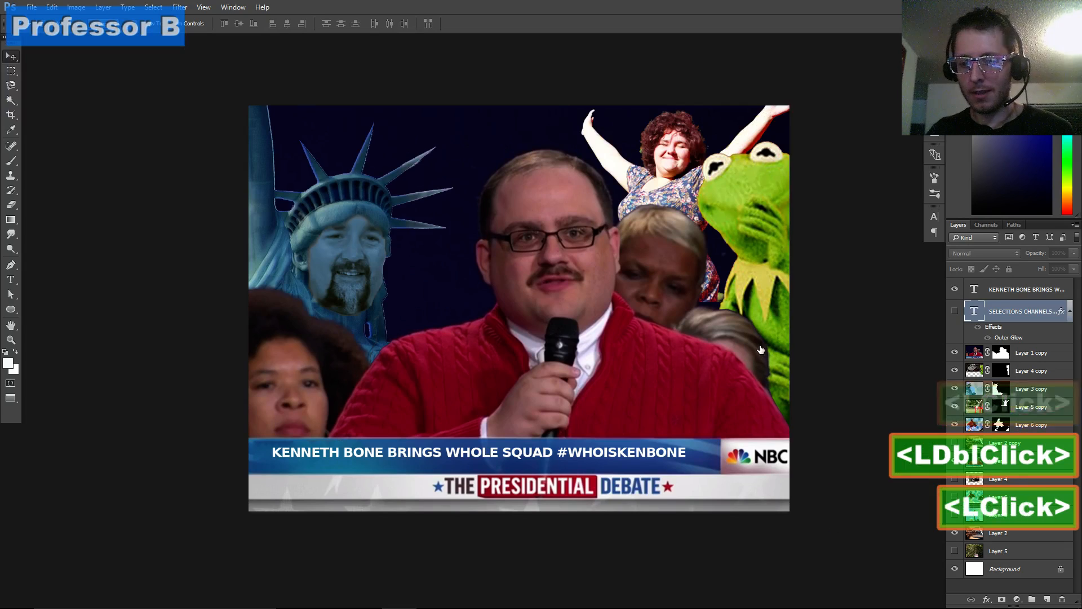
key(space)
drag(701, 395, 707, 362)
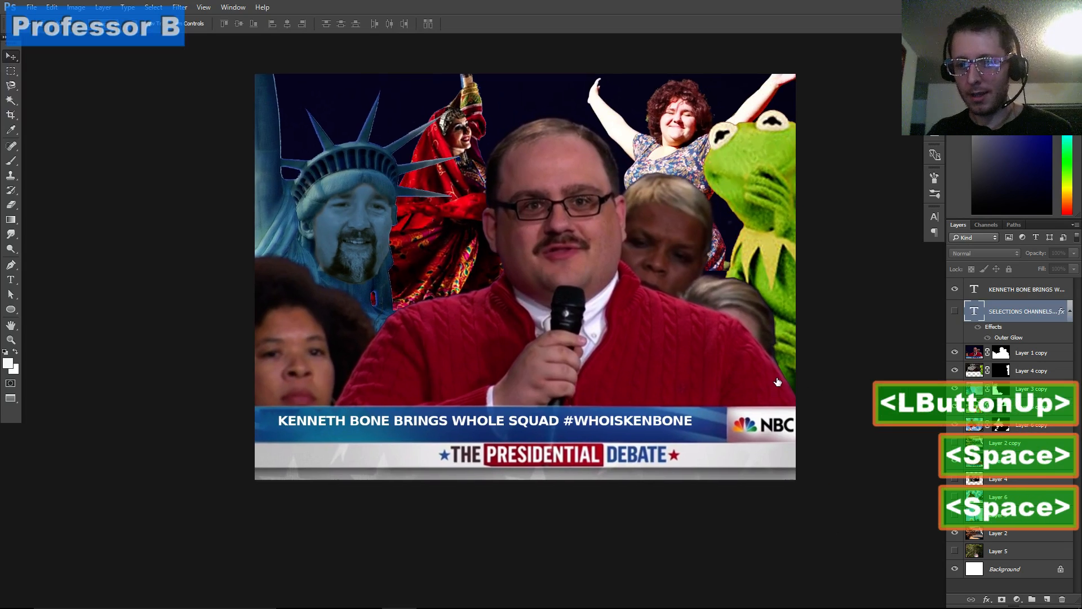
Show the Layer 2 copy lake landscape as the backdrop and hide the headline text layer
click(955, 442)
key(space)
drag(542, 330, 530, 344)
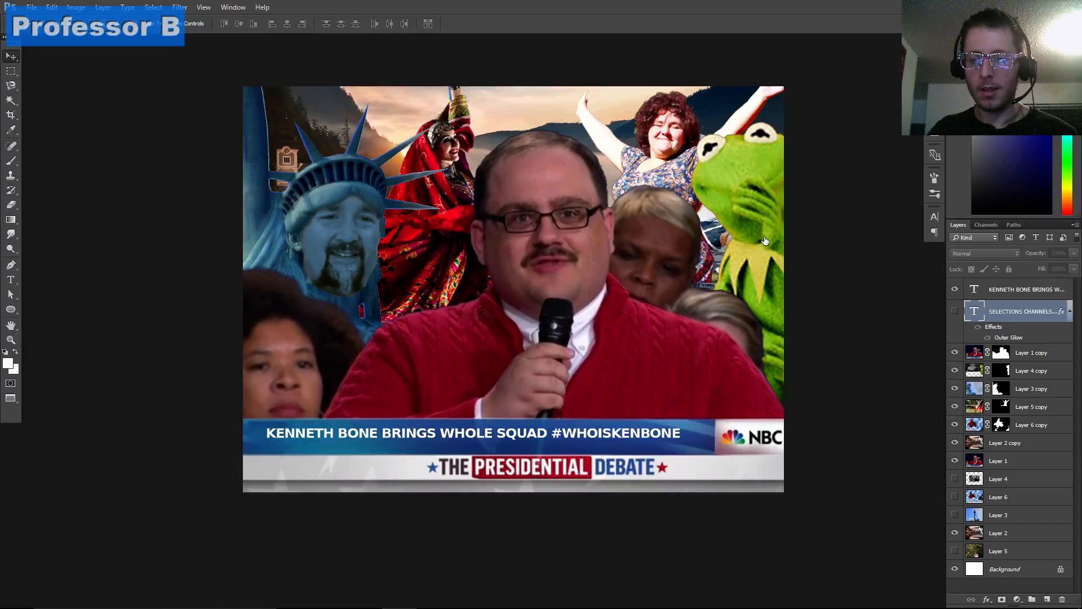
click(955, 288)
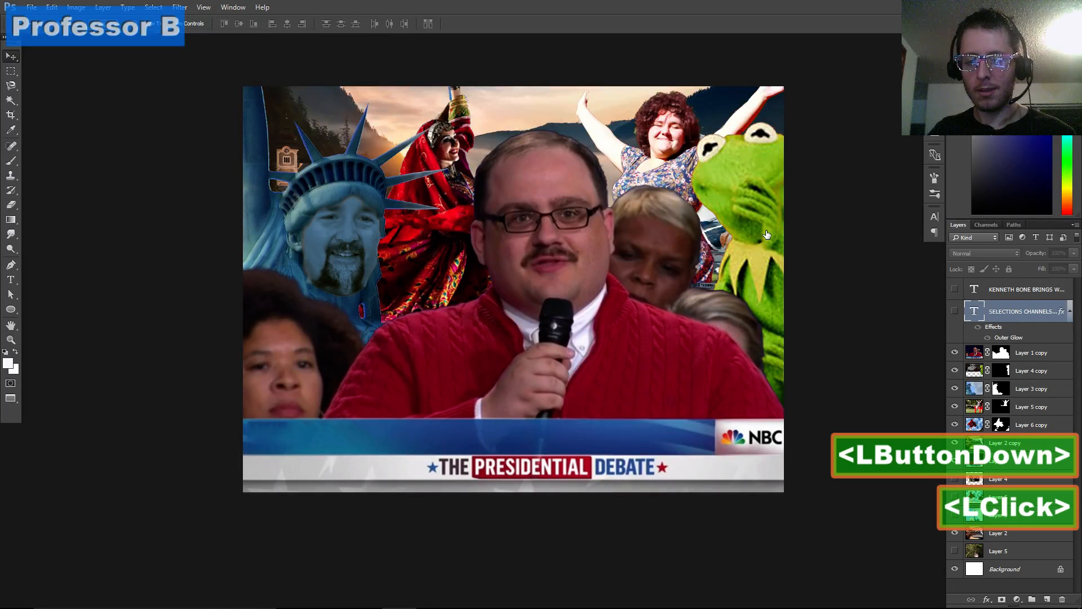
key(space)
drag(783, 315, 771, 350)
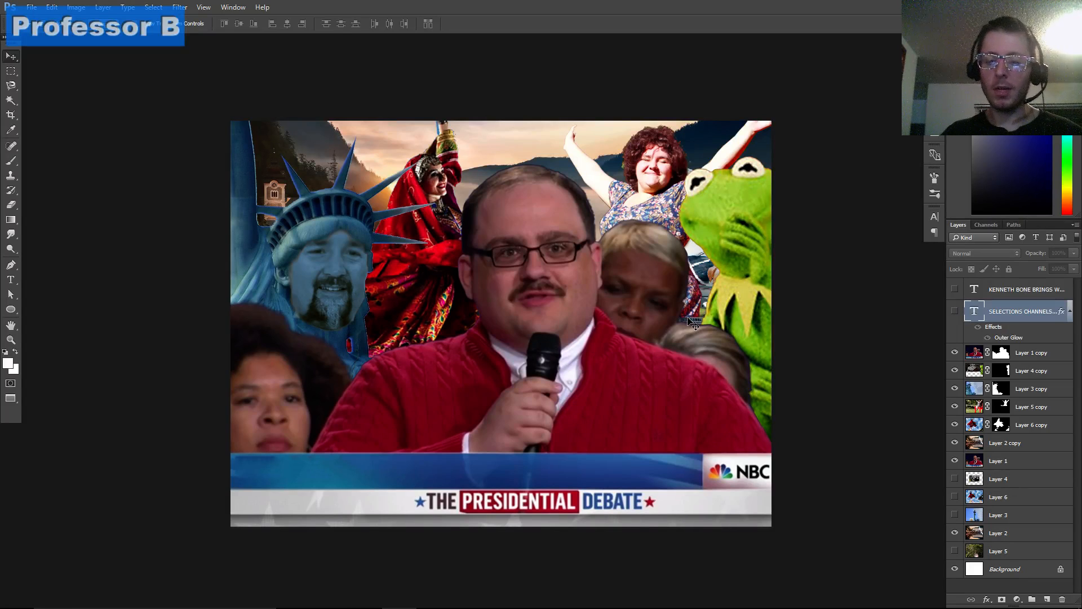
Open the top news article about Ken Bone in the web browser, check its photo's context options and return to Photoshop
key(alt+Tab)
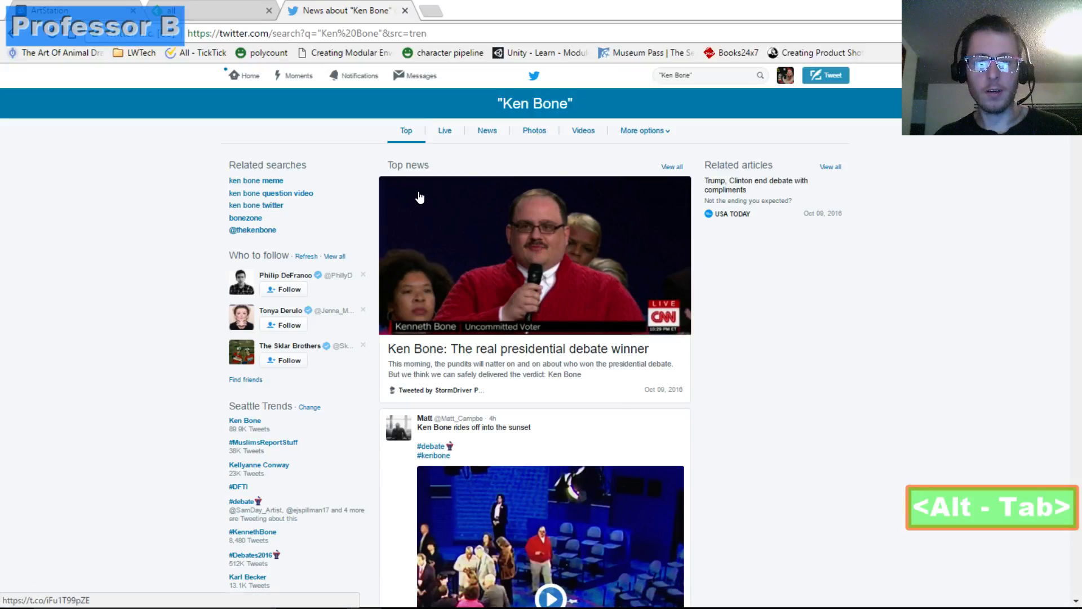
click(423, 195)
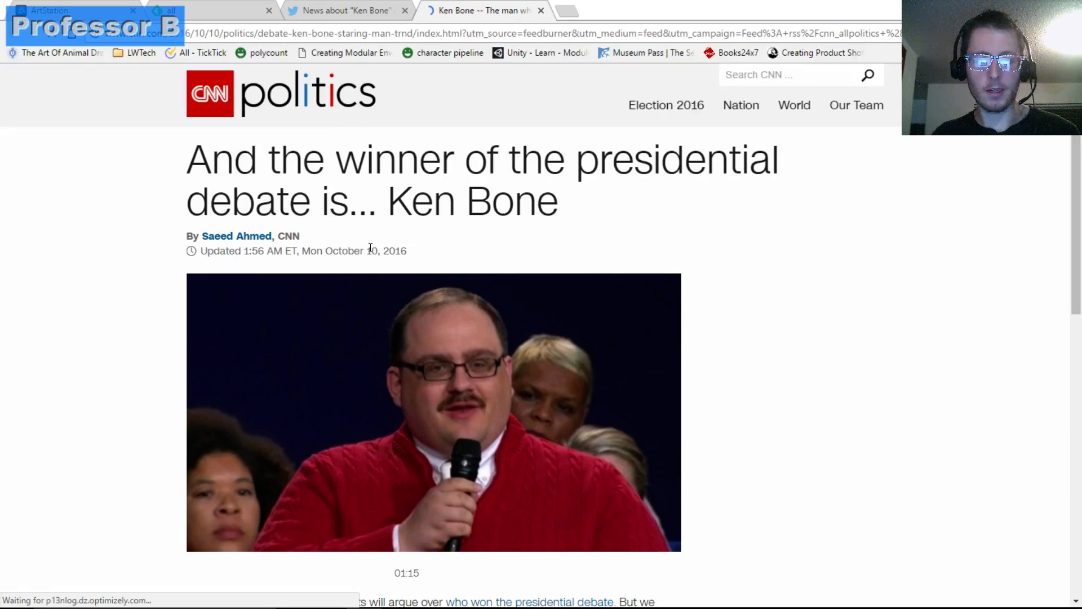
right_click(461, 325)
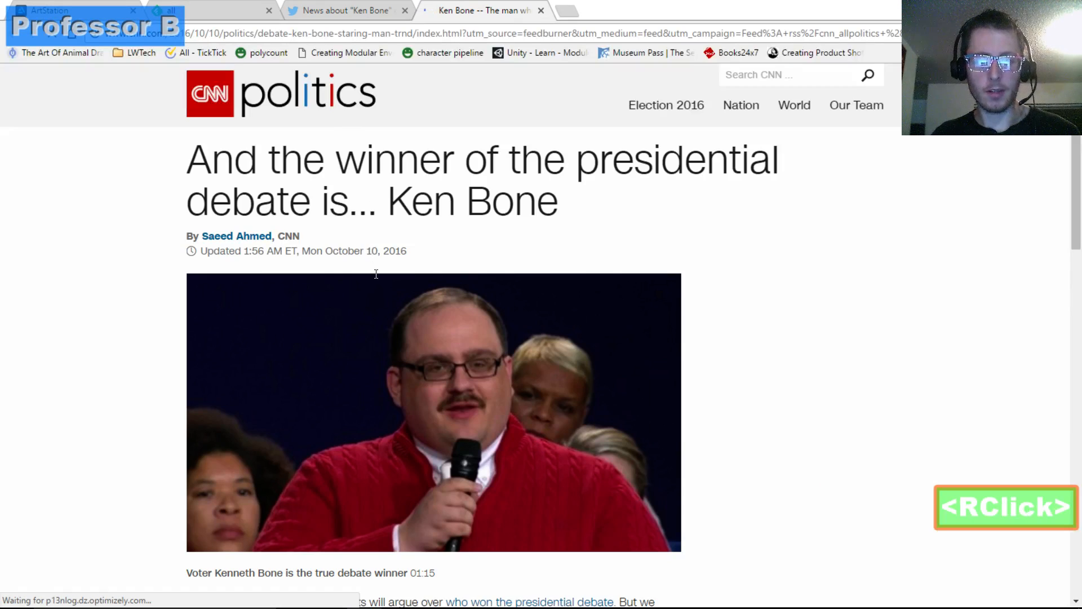
click(344, 313)
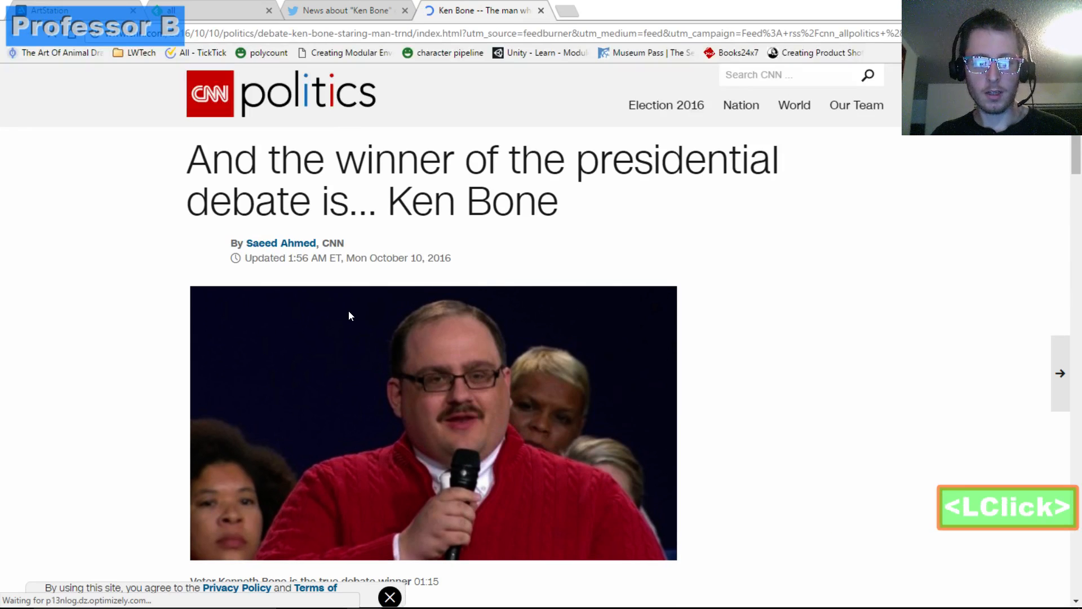
right_click(350, 316)
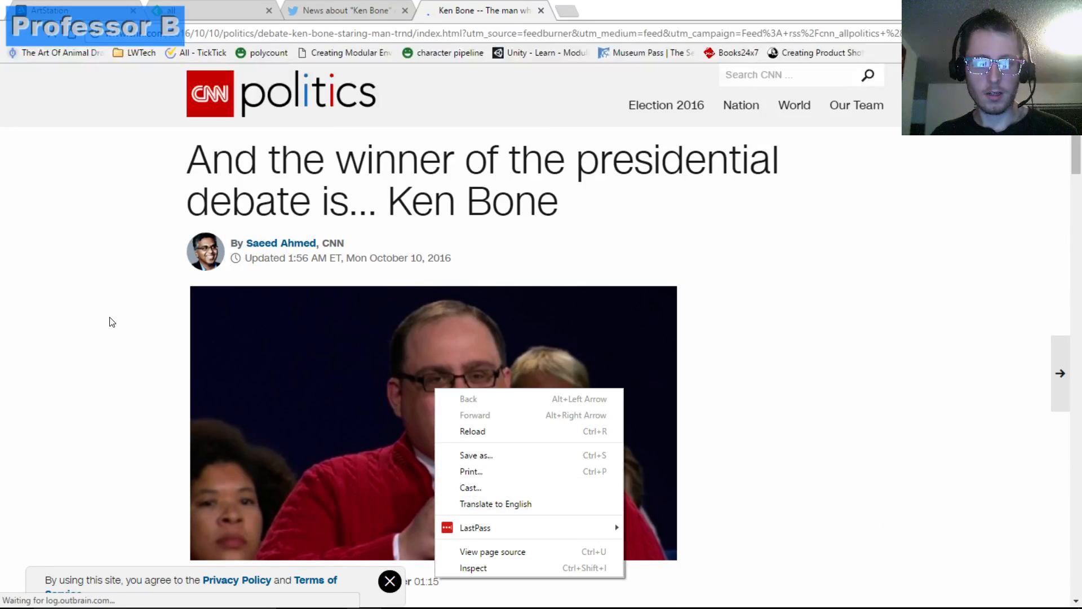
click(208, 92)
key(alt+Tab)
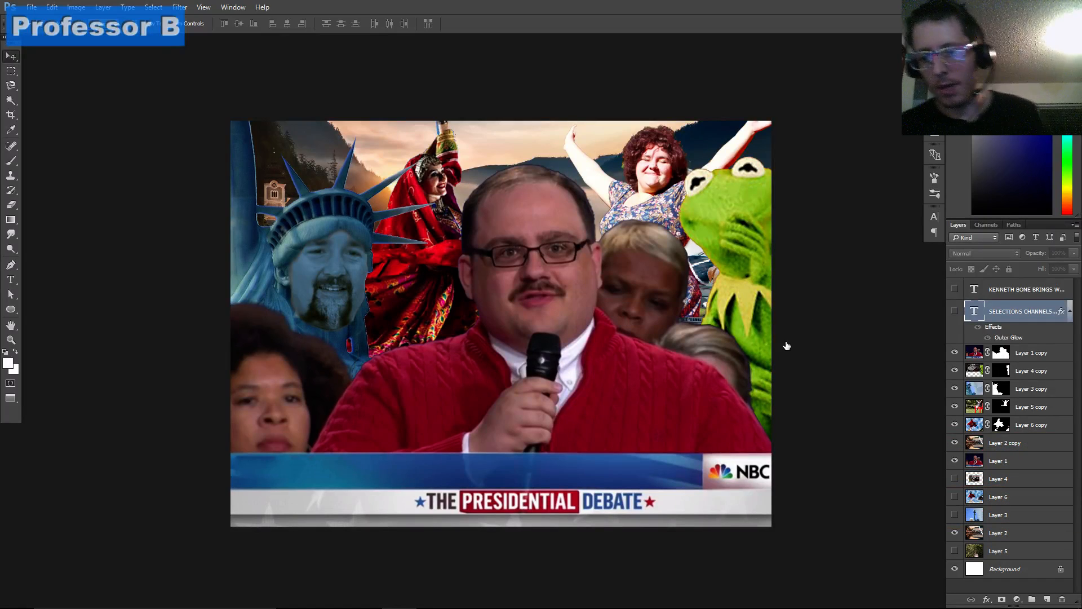
Hide all the masked copy layers, Layer 2 copy and Layer 1
click(955, 352)
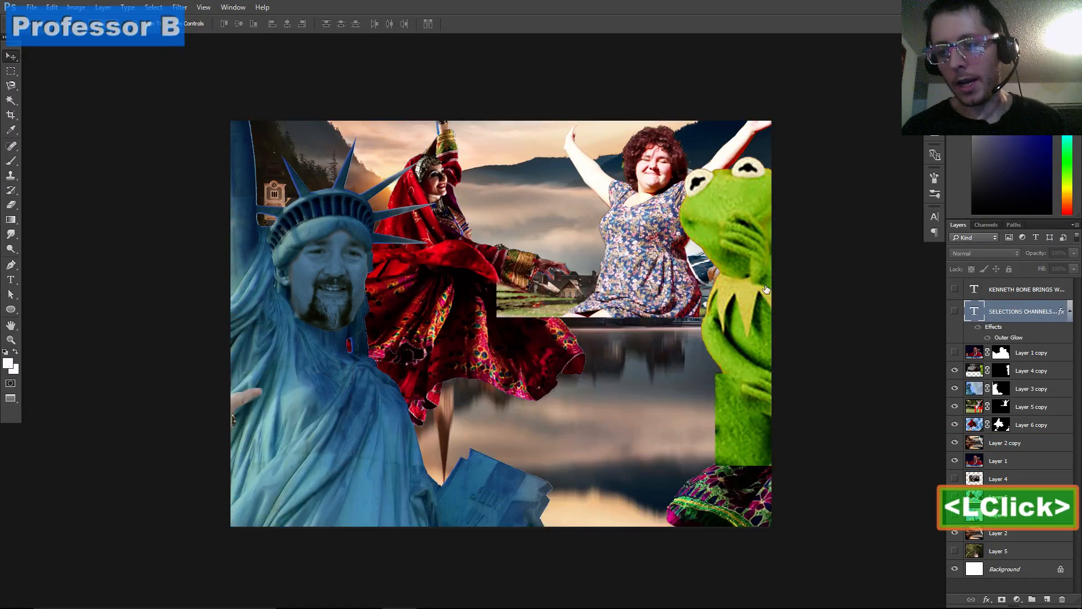
click(956, 352)
drag(955, 352, 955, 443)
click(955, 460)
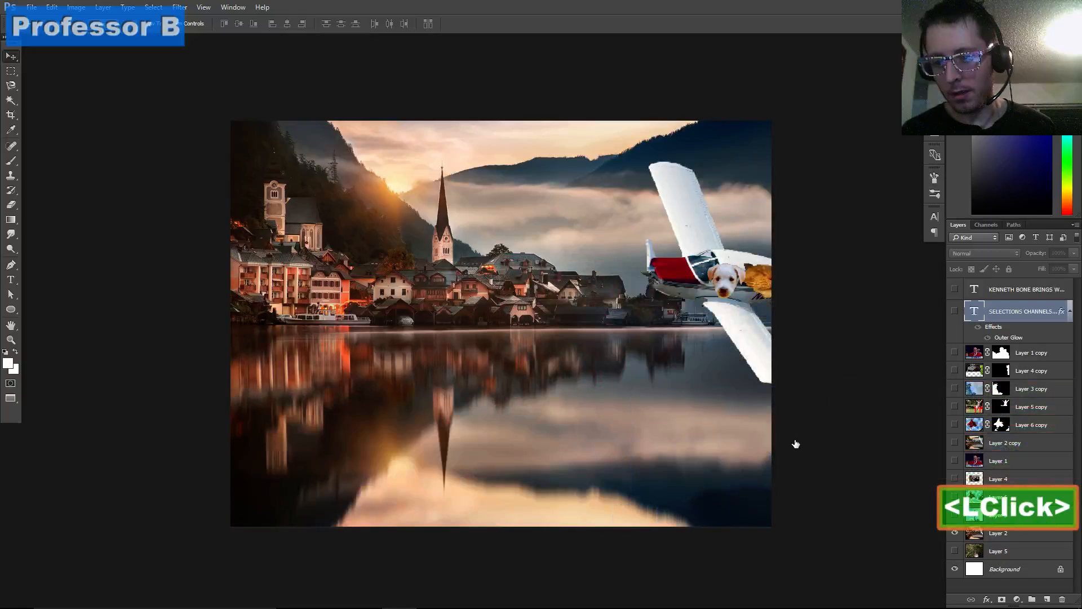
Select the layers from Layer 5 up to Layer 2 copy and show Layer 2 copy
click(985, 551)
shift+click(1010, 442)
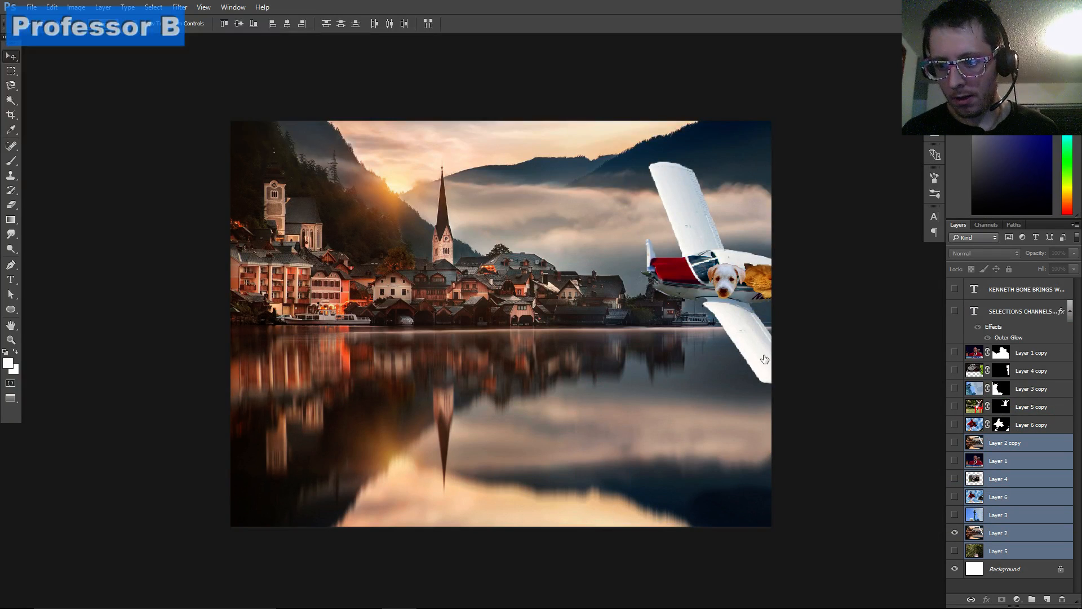
click(955, 442)
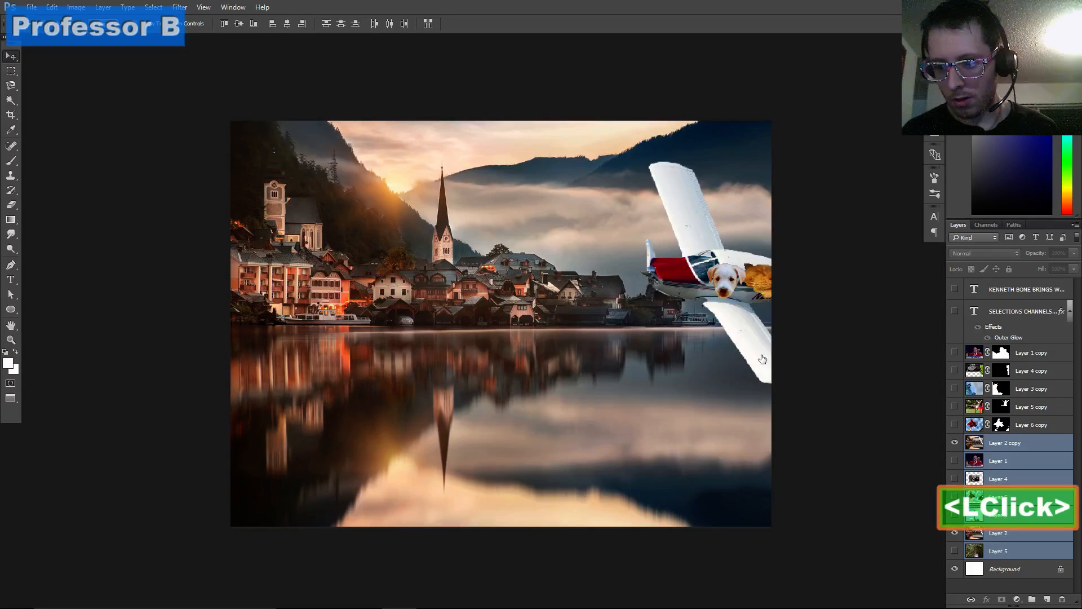
Close the current page in the web browser, return to Photoshop and hide the original Layer 2
key(alt+Tab)
key(ctrl+w)
key(alt+Tab)
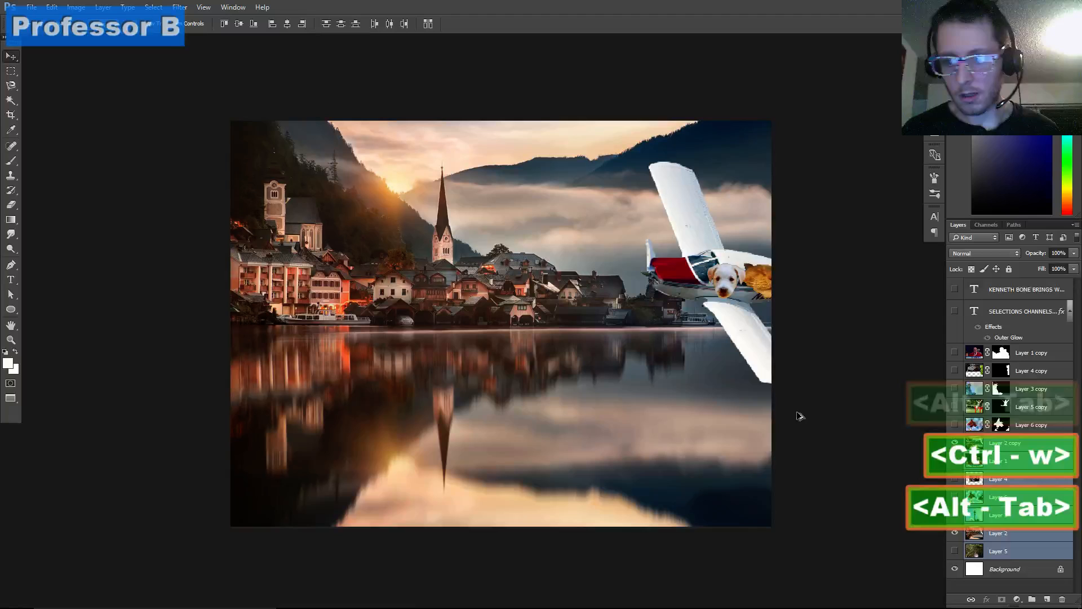
click(762, 427)
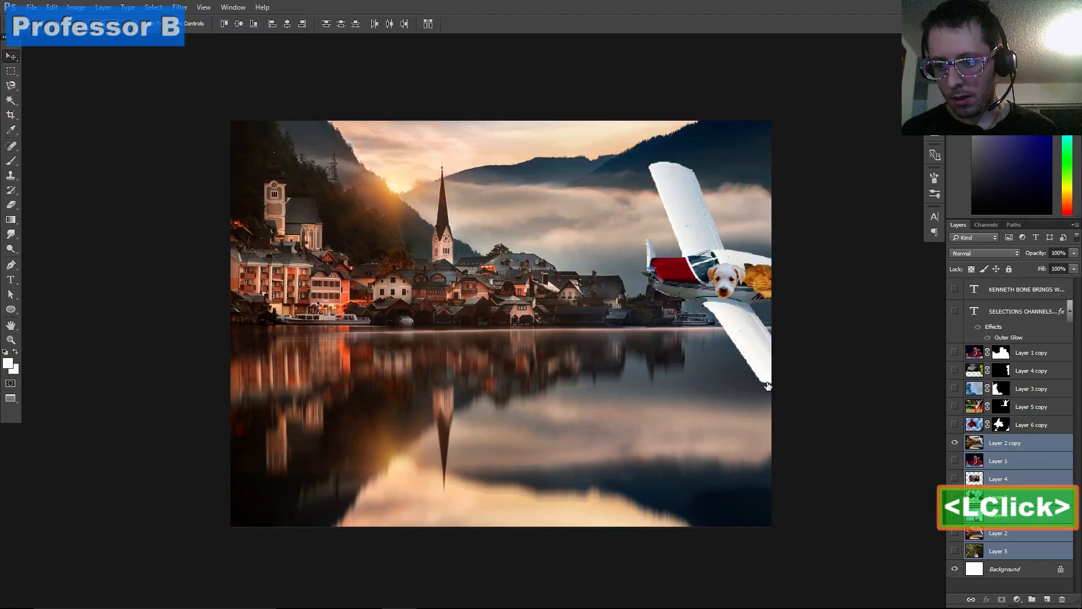
Group the layers from Layer 1 down to Layer 5 and name the group reference
click(985, 461)
shift+click(986, 551)
drag(998, 555, 1032, 599)
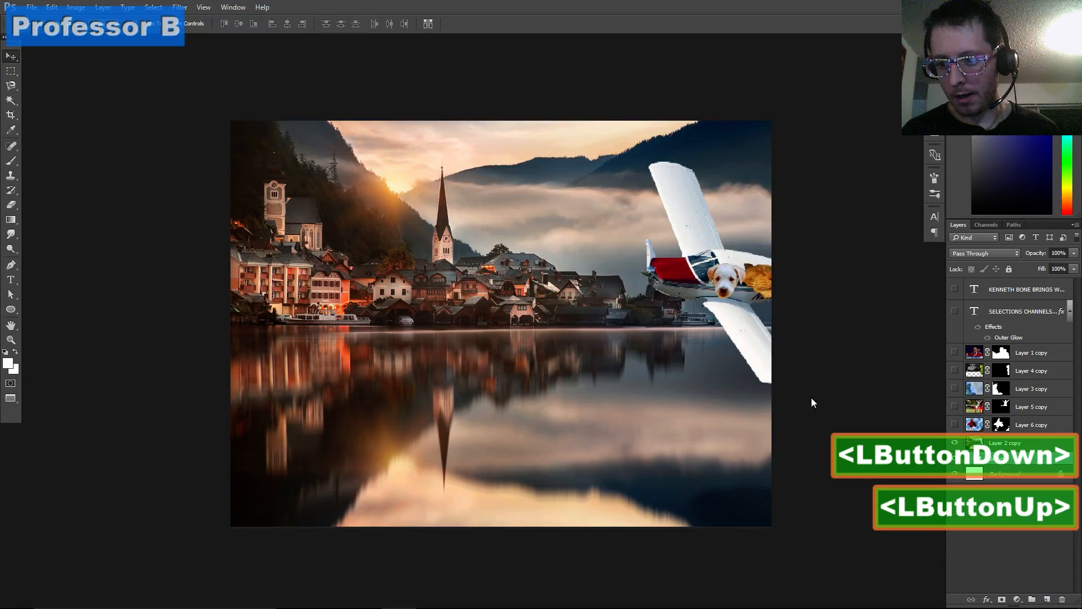
double_click(999, 459)
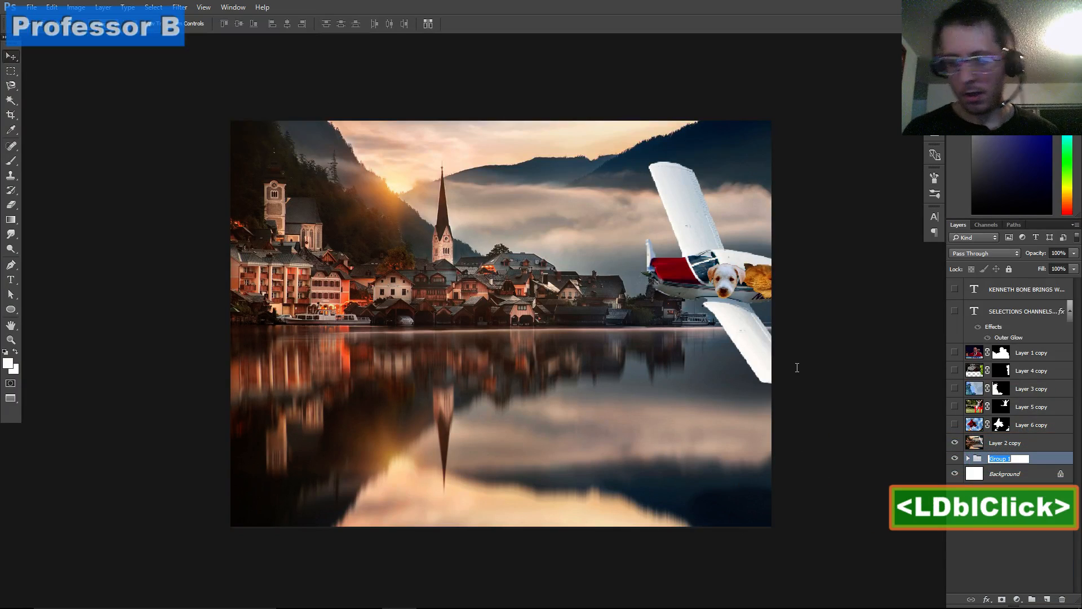
text(re)
key(BackSpace)
key(BackSpace)
text(ref)
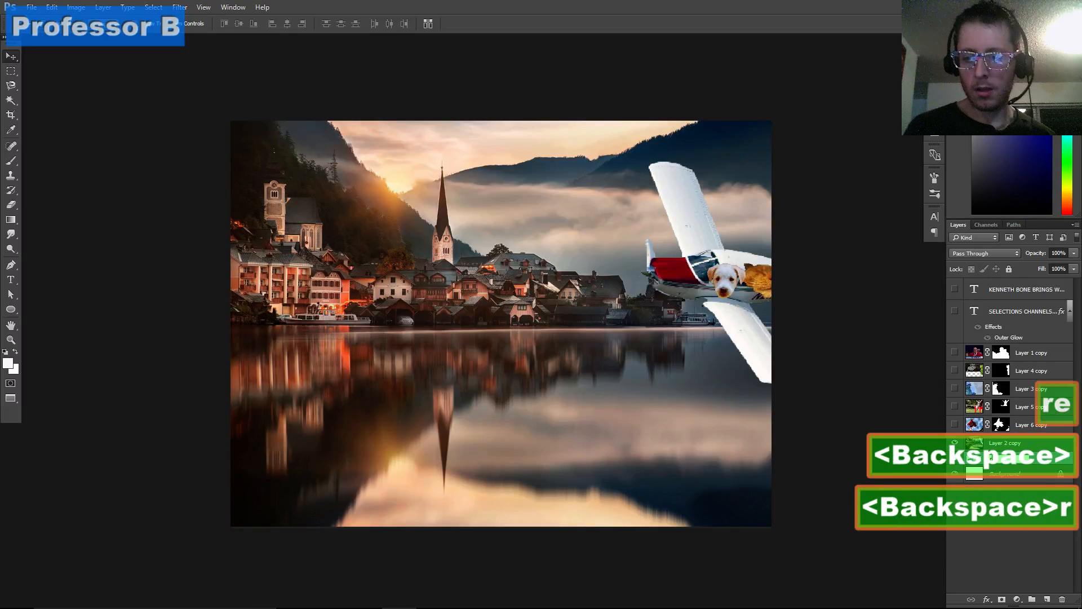
text(erence)
key(Return)
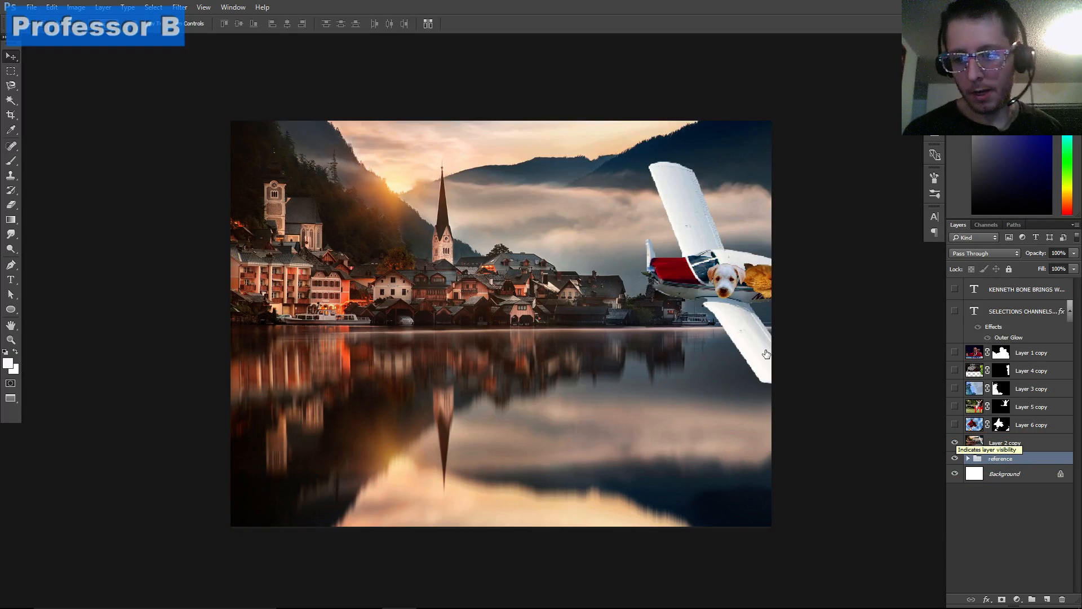
Hide Layer 2 copy and briefly show the masked Layer 1 copy on its own before hiding it again
click(954, 442)
click(955, 352)
click(974, 353)
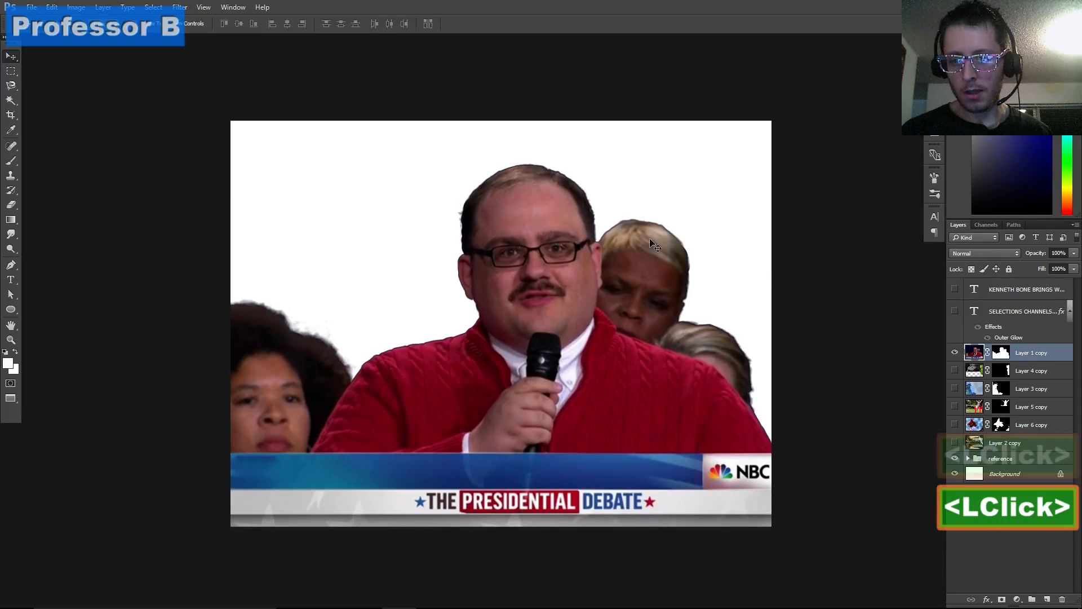
drag(767, 318, 758, 320)
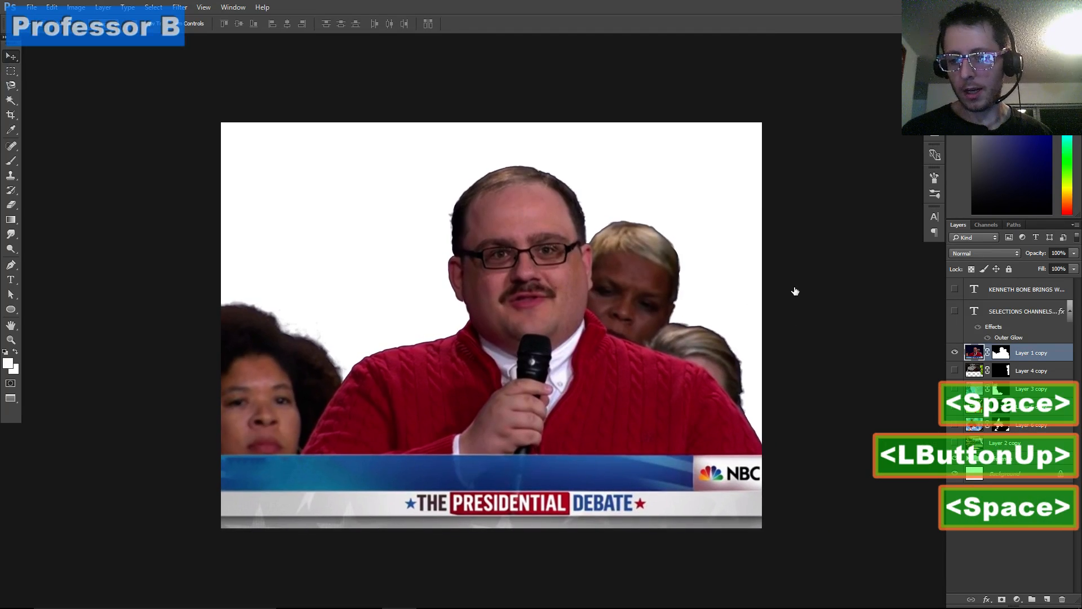
click(955, 353)
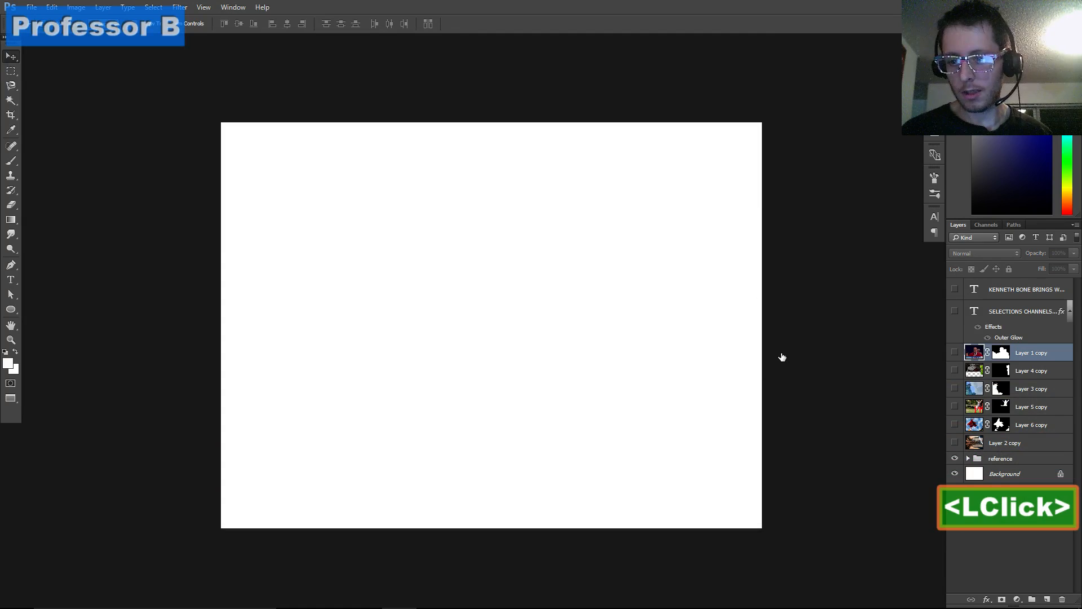
Move the KENNETH BONE text layer just above Layer 1 copy and group everything from it down to Layer 2 copy as finished
click(978, 443)
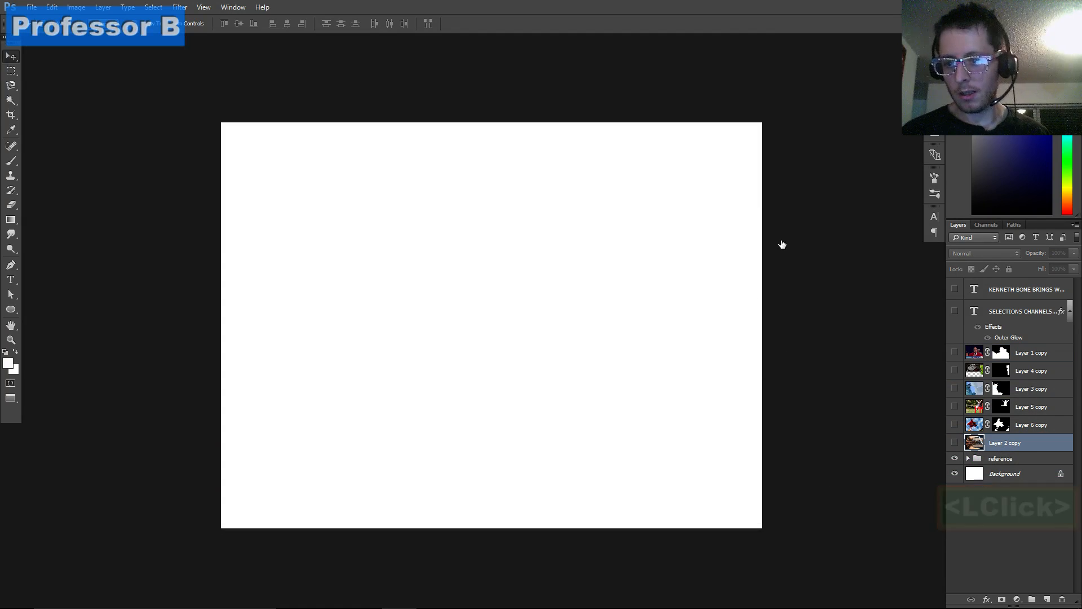
drag(1026, 289, 1026, 355)
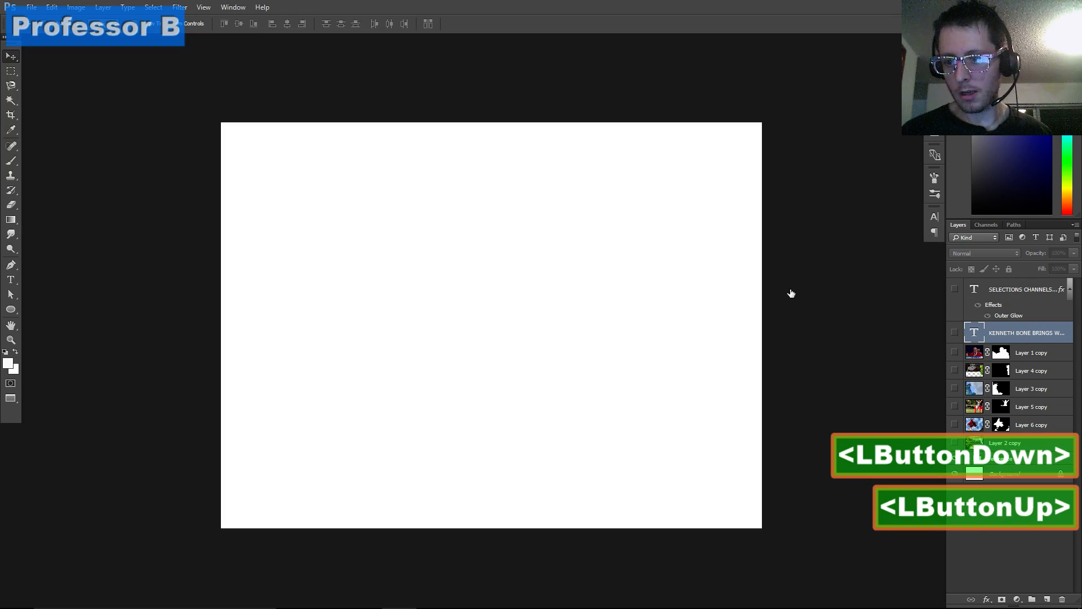
shift+click(981, 444)
drag(992, 441, 992, 464)
drag(794, 371, 824, 455)
double_click(999, 328)
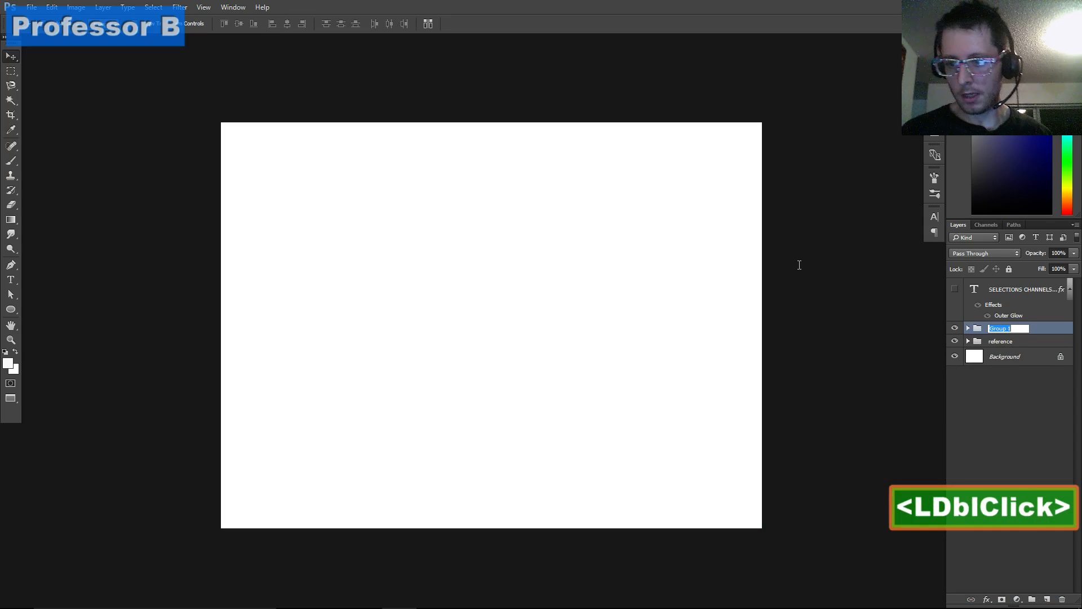
text(finished)
key(Return)
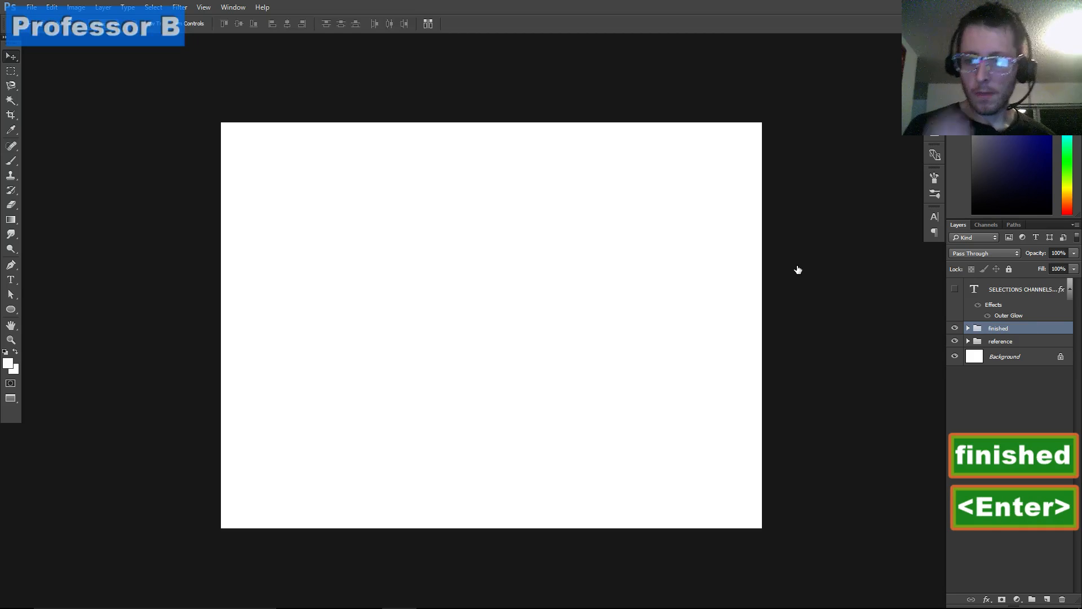
Expand the finished group and show its text layer and all of its image layers
drag(815, 230, 807, 272)
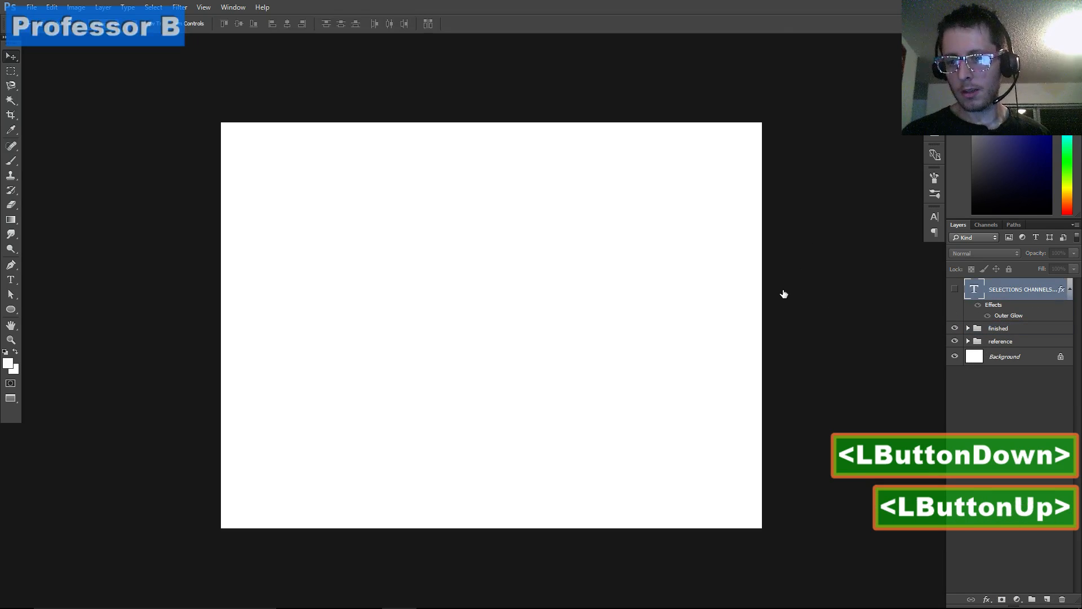
double_click(767, 264)
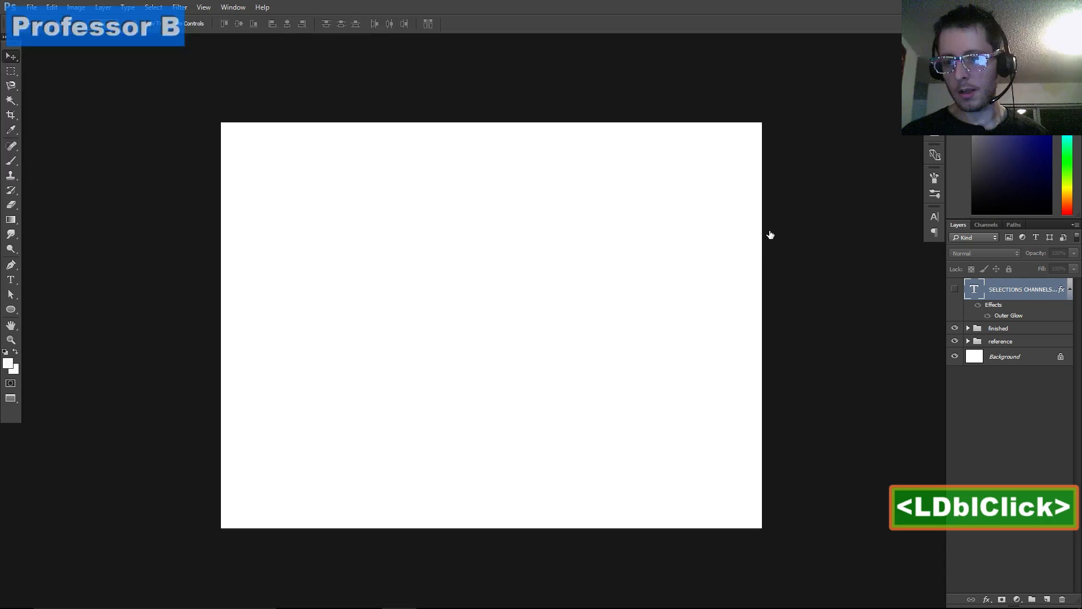
click(969, 328)
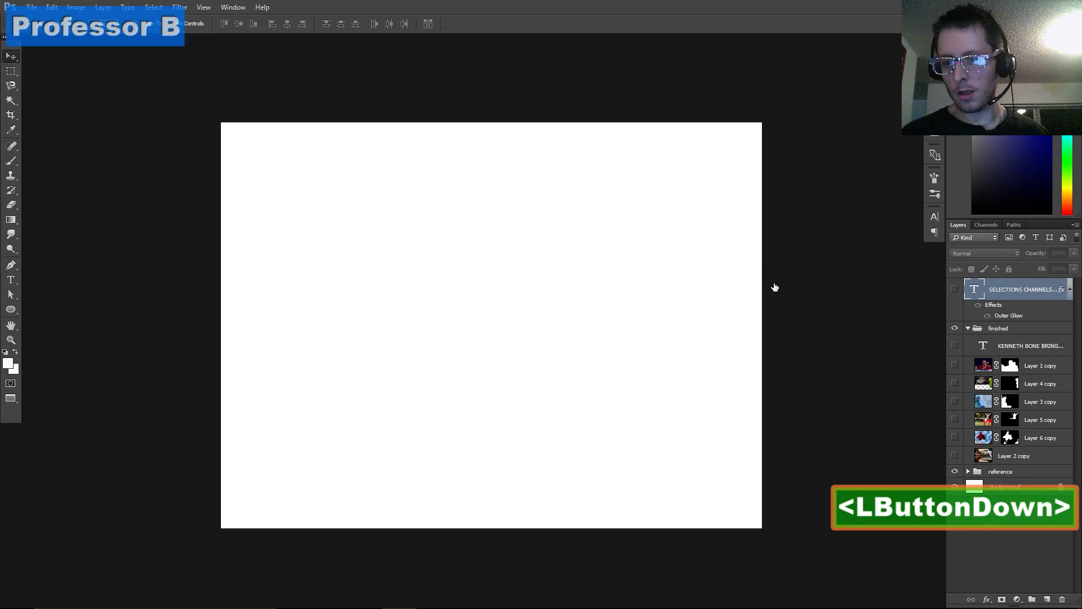
click(965, 331)
click(965, 330)
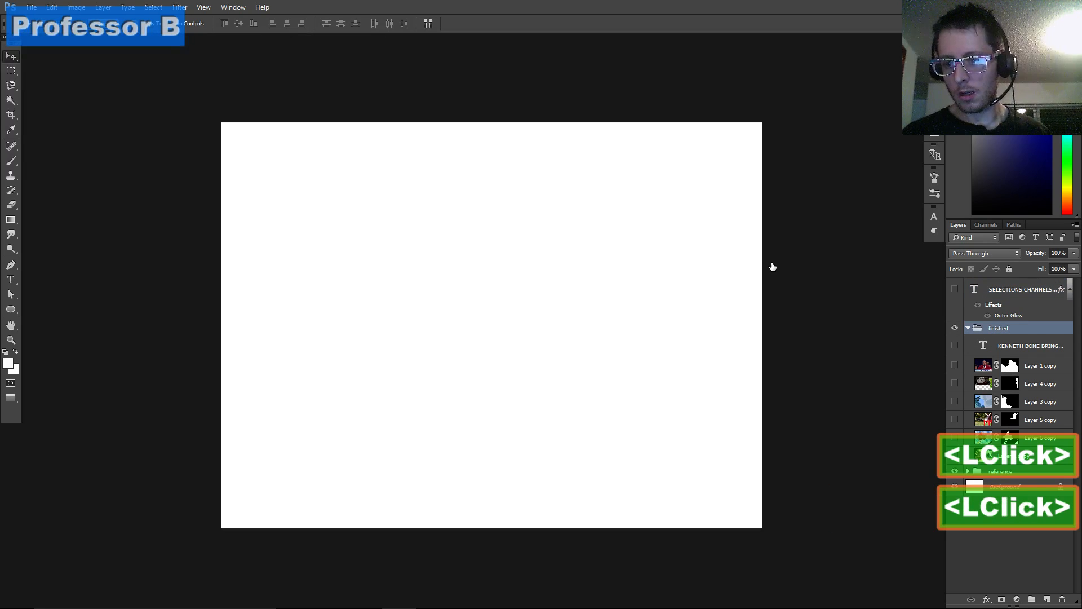
drag(954, 365, 955, 438)
click(954, 383)
click(955, 456)
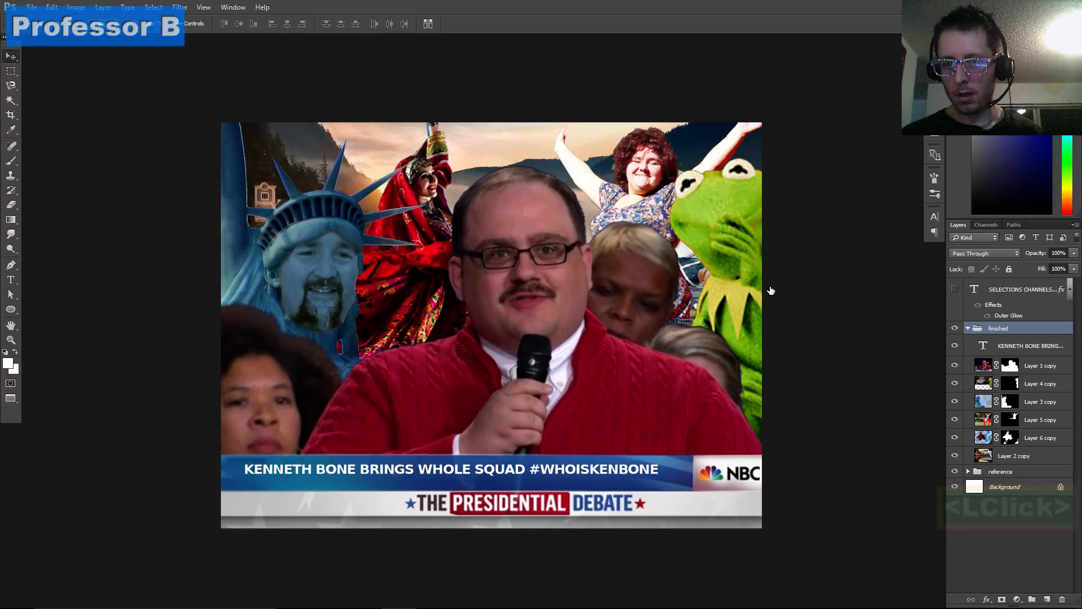
Collapse the finished group and hide it as a whole after toggling its visibility
click(968, 328)
click(954, 328)
click(954, 328)
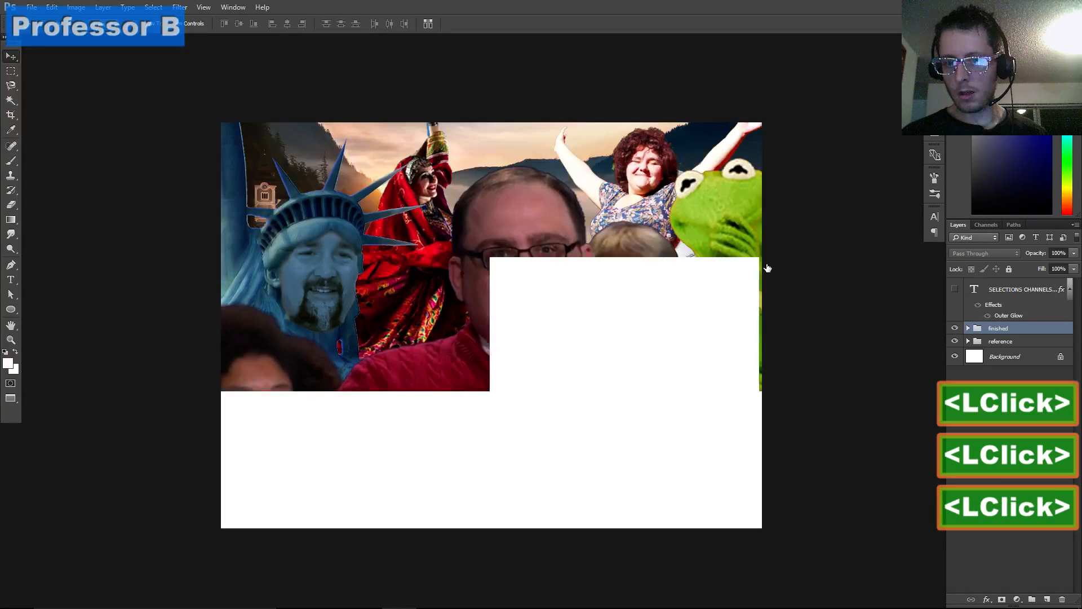
click(954, 328)
Show Layer 1 in the reference group, duplicate it, move the duplicate above the finished group and collapse reference
click(968, 341)
click(955, 357)
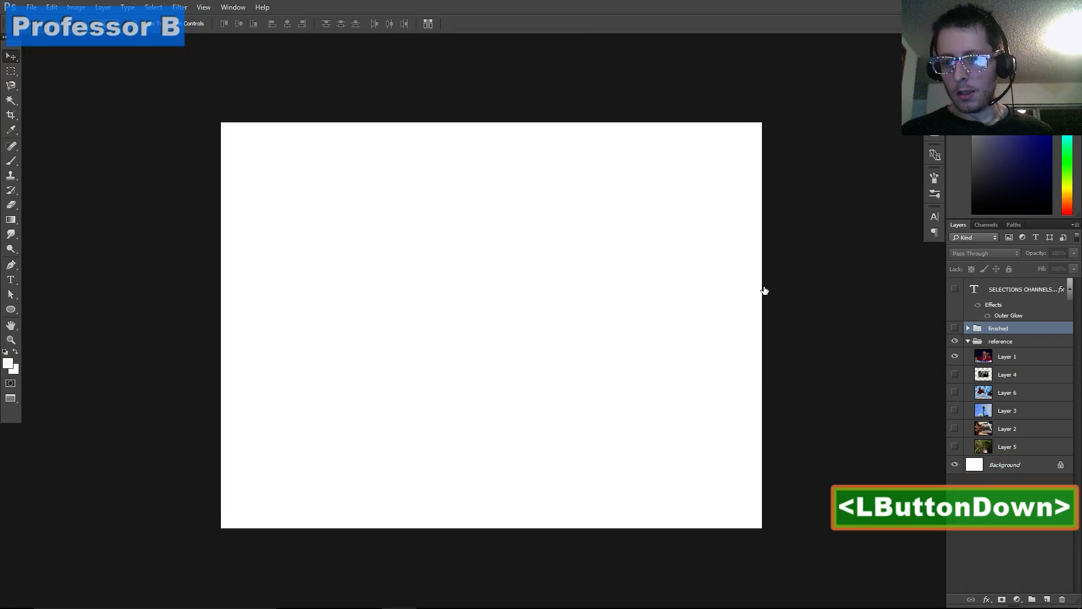
click(985, 357)
drag(997, 360, 1047, 599)
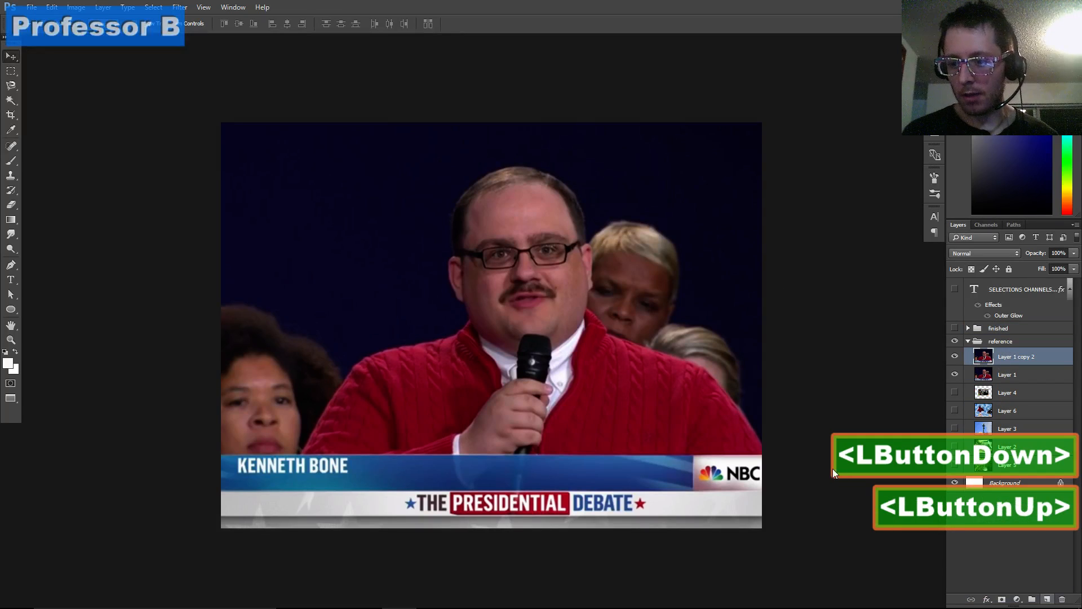
mouse_move(983, 356)
mouse_down()
mouse_move(987, 303)
mouse_move(982, 332)
mouse_up()
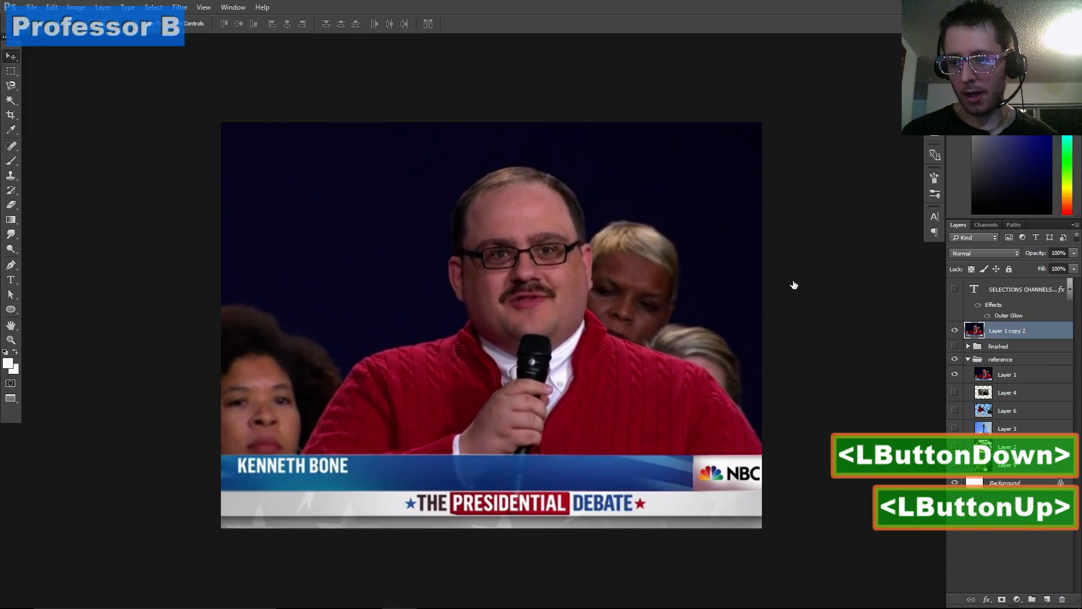
click(968, 359)
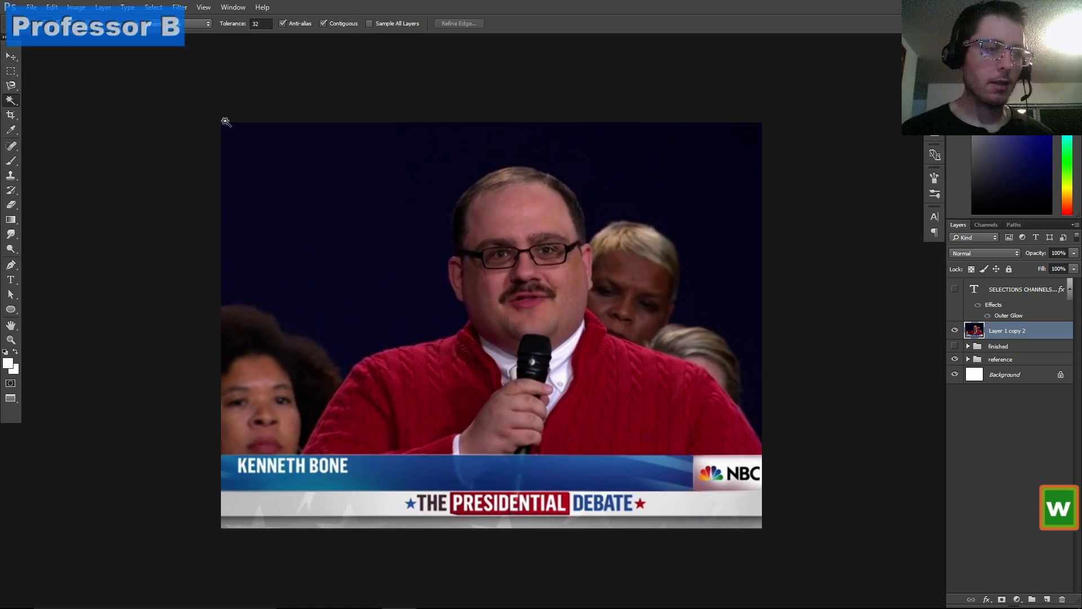
Select the dark blue background behind the people on the duplicated layer with the Magic Wand at tolerance 32
key(space)
drag(351, 176, 327, 220)
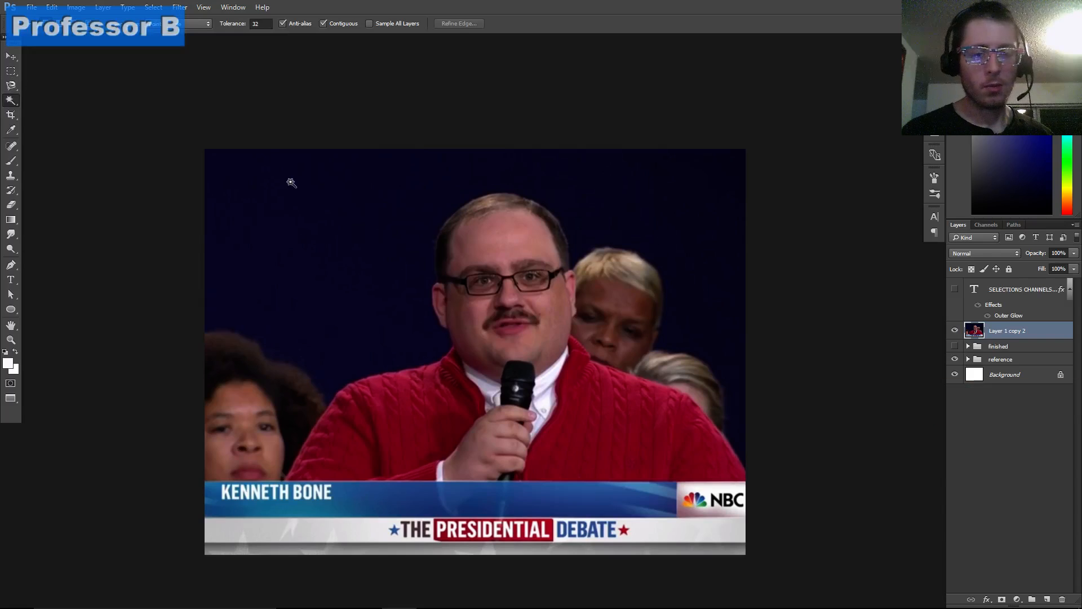
click(667, 224)
scroll(407, 268, up, 5)
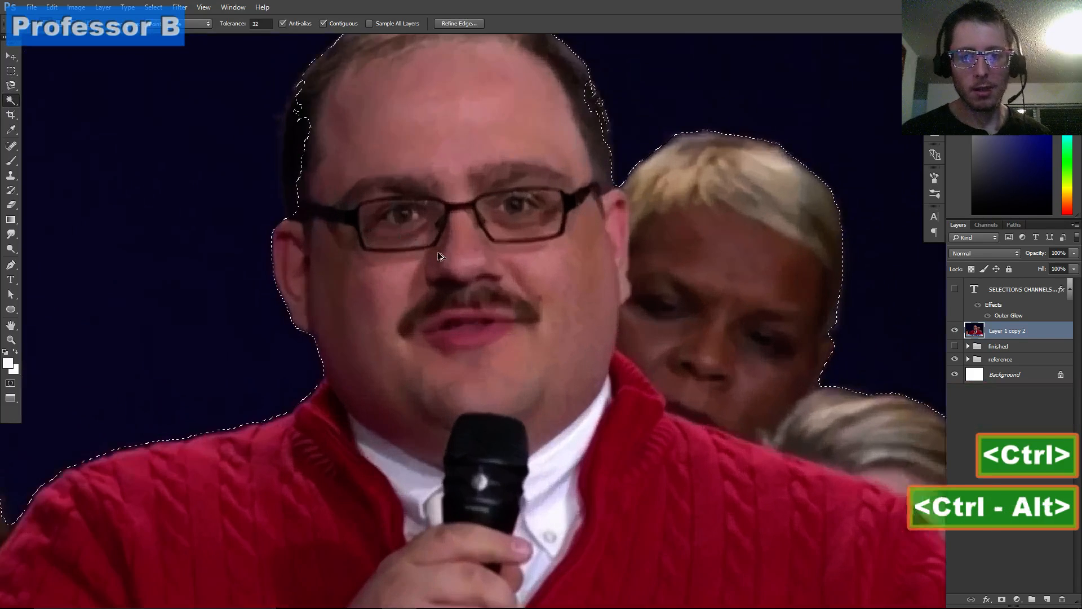
Turn on Quick Mask and examine the mask's edge along both sides and the top of the man's hair
key(alt+q)
key(space)
drag(259, 208, 261, 273)
scroll(210, 230, up, 10)
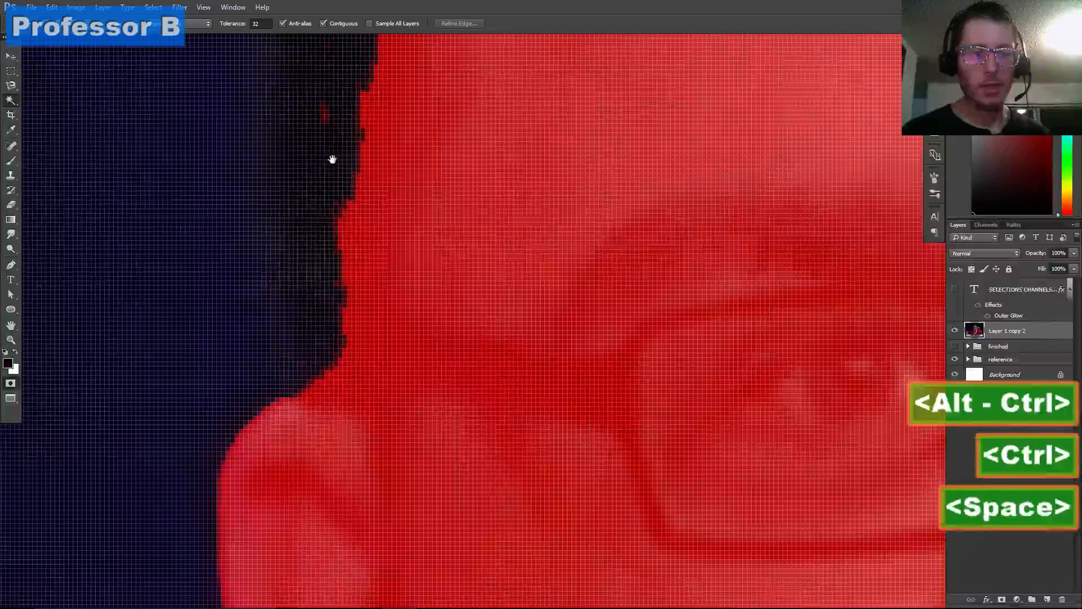
scroll(344, 161, down, 2)
key(space)
drag(357, 160, 379, 299)
scroll(379, 299, down, 3)
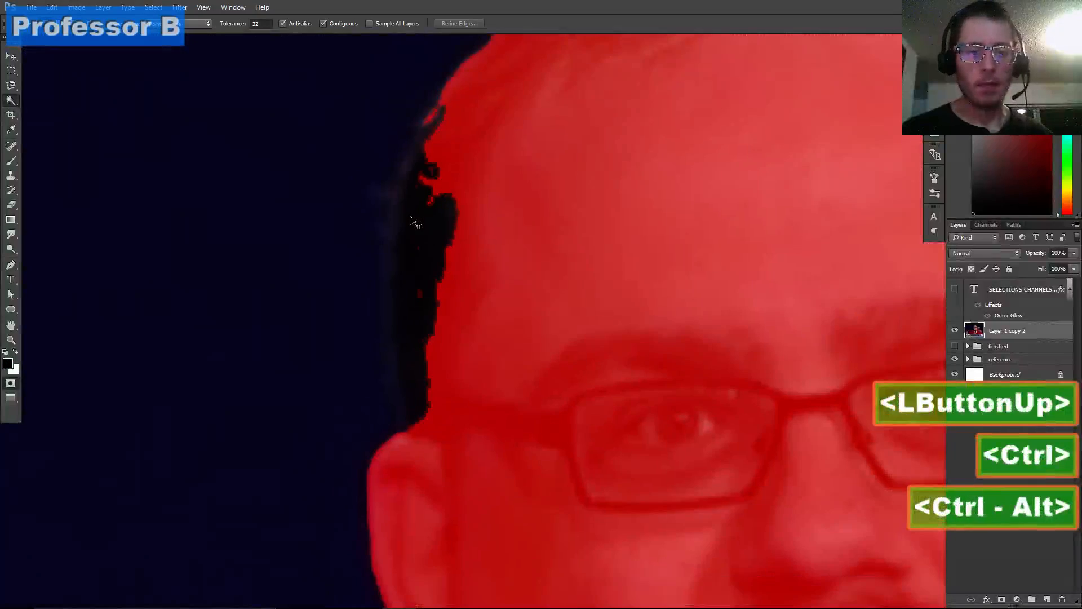
key(space)
mouse_move(428, 168)
mouse_down()
mouse_move(356, 294)
mouse_move(450, 400)
mouse_up()
drag(624, 248, 447, 280)
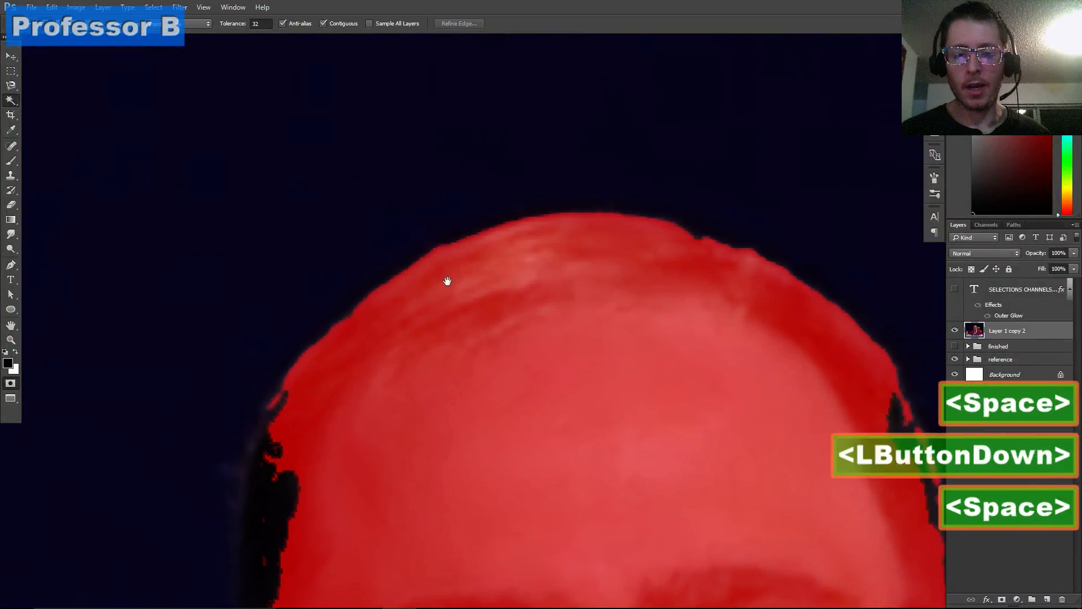
drag(510, 298, 189, 223)
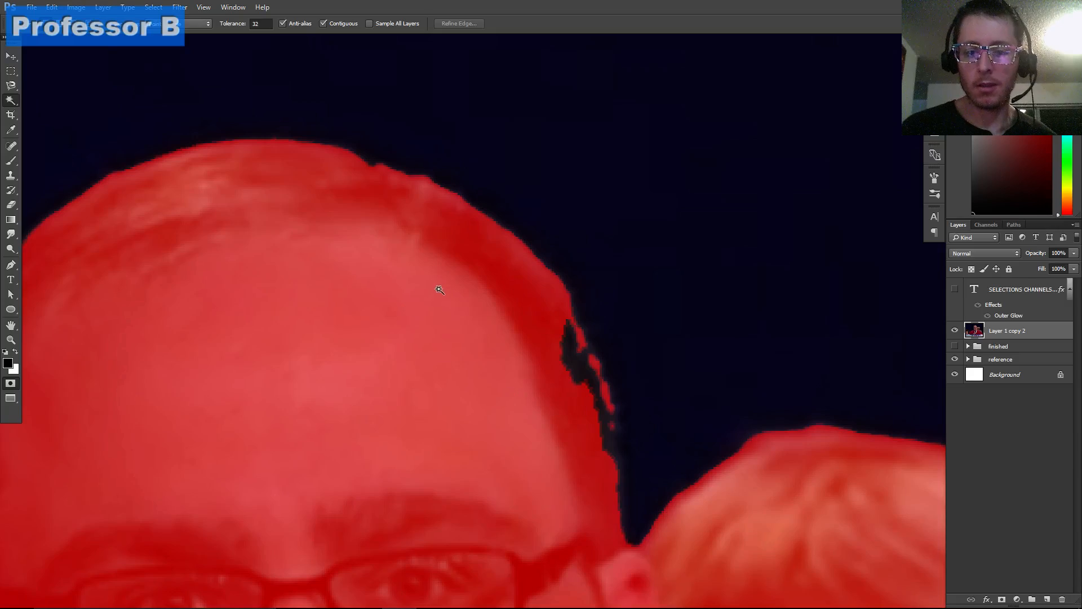
Inspect the ragged mask pixels in the hair near the blonde woman up close, then review the mask over the whole picture
scroll(463, 305, up, 8)
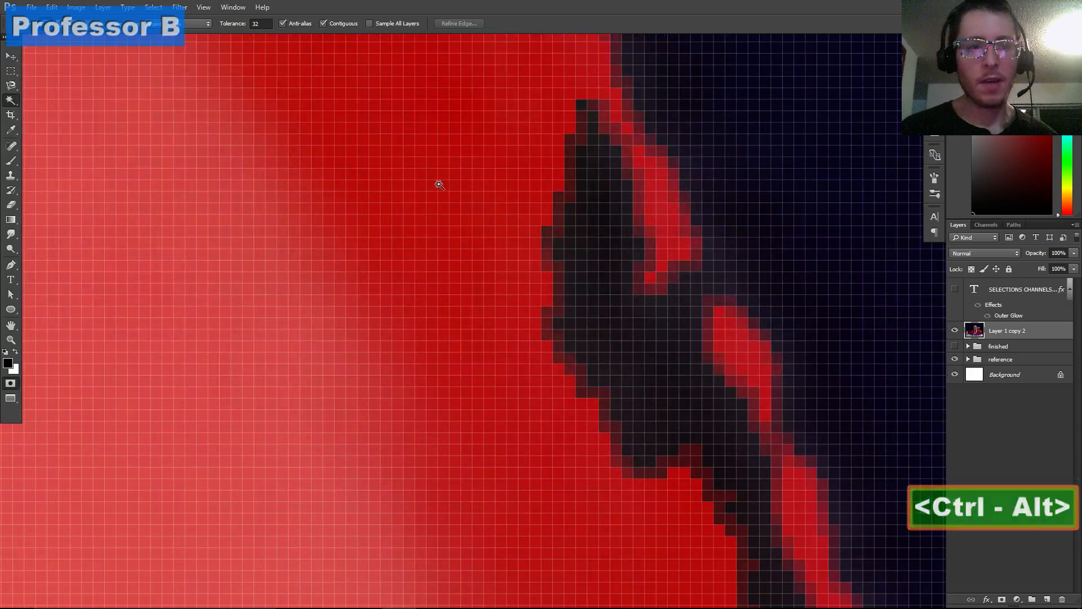
scroll(484, 244, down, 8)
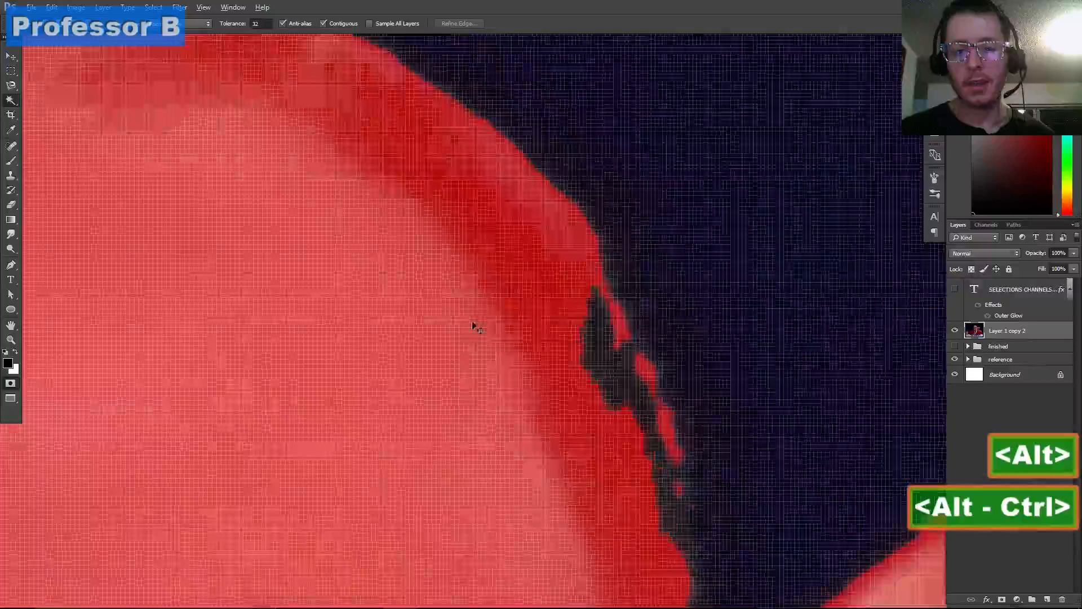
scroll(477, 330, down, 2)
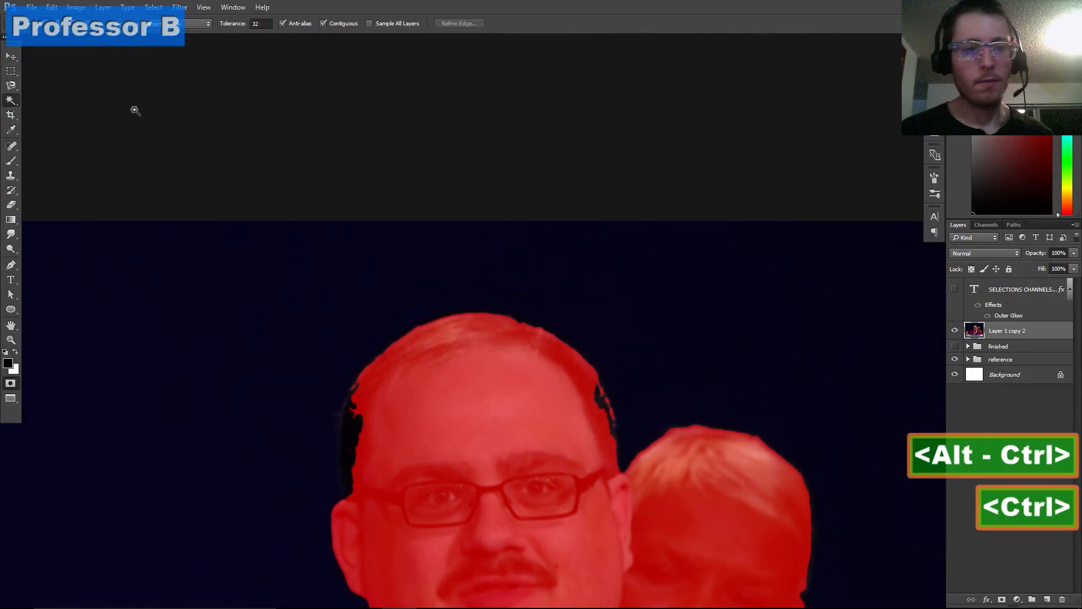
drag(252, 236, 274, 22)
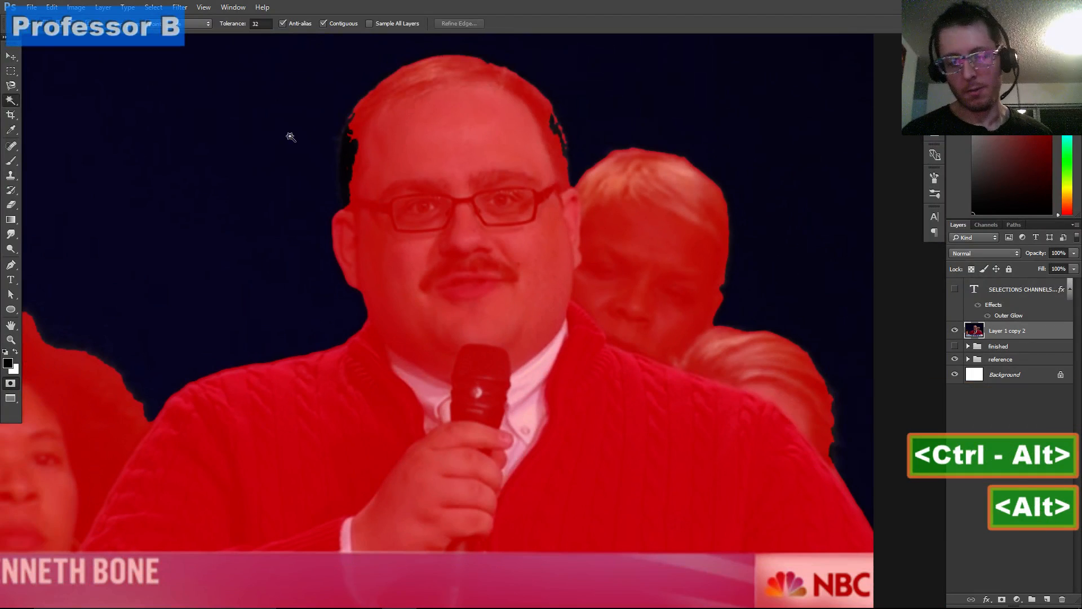
scroll(292, 146, down, 1)
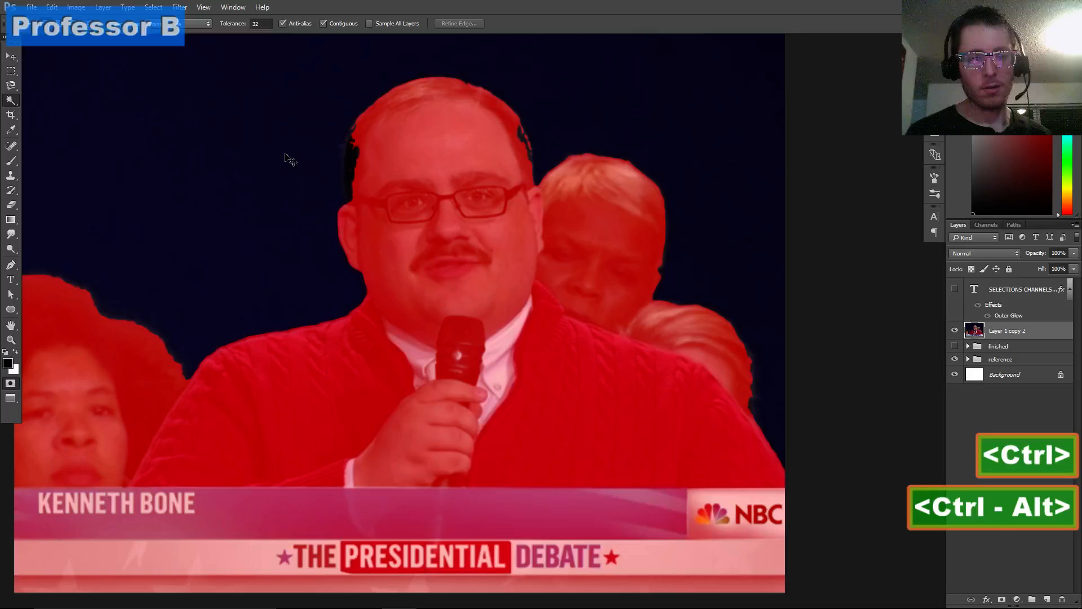
scroll(287, 164, down, 1)
drag(300, 194, 303, 263)
scroll(330, 254, up, 4)
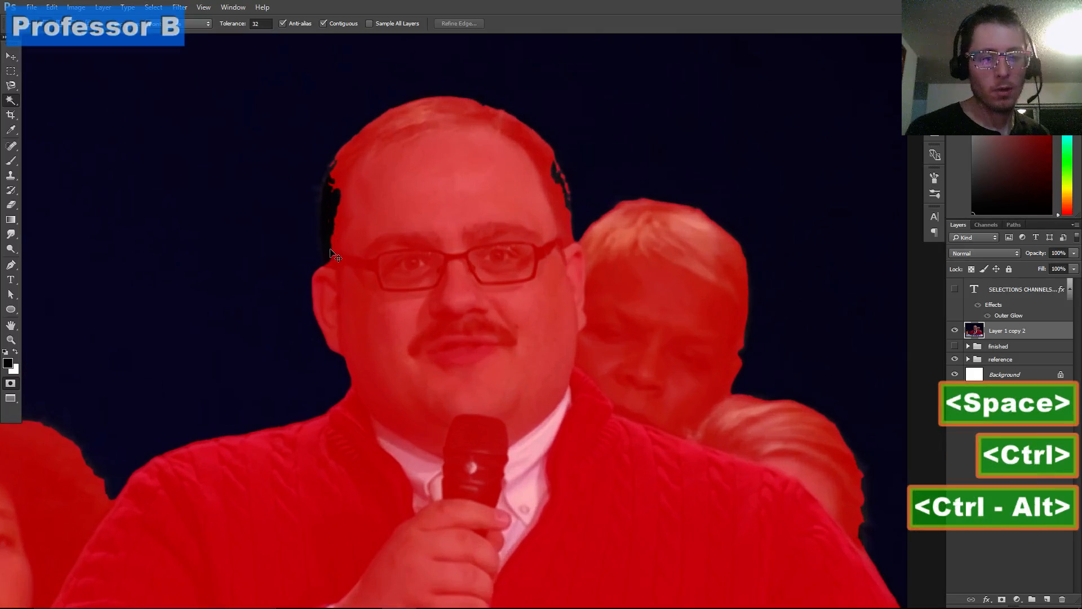
scroll(332, 255, up, 2)
drag(346, 235, 348, 290)
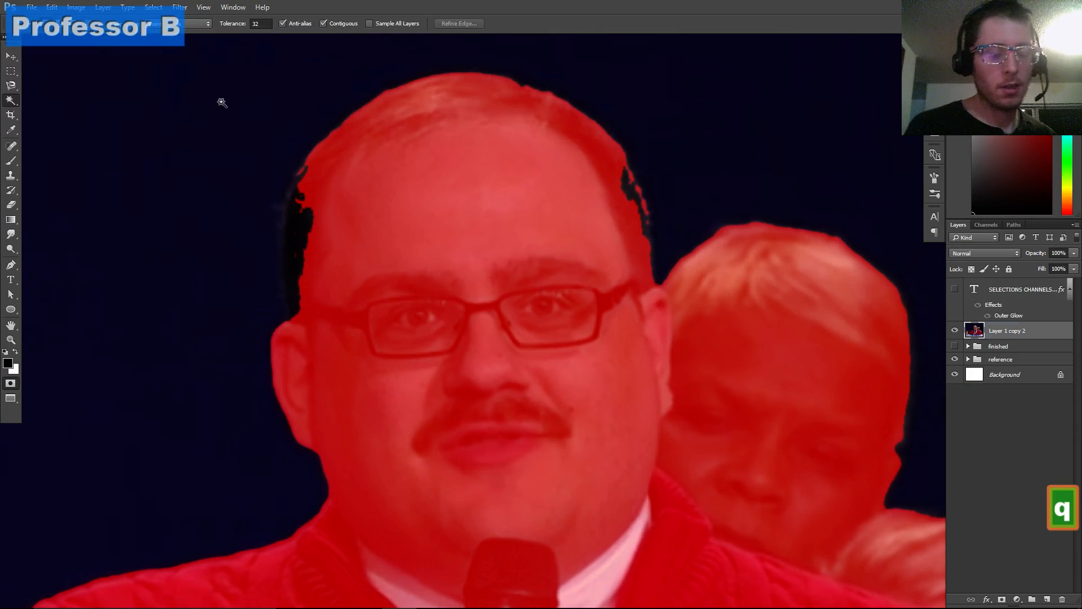
Toggle Quick Mask on and off to compare it with the selection outline, ending in the normal selection view
key(q)
key(q)
key(q)
key(q)
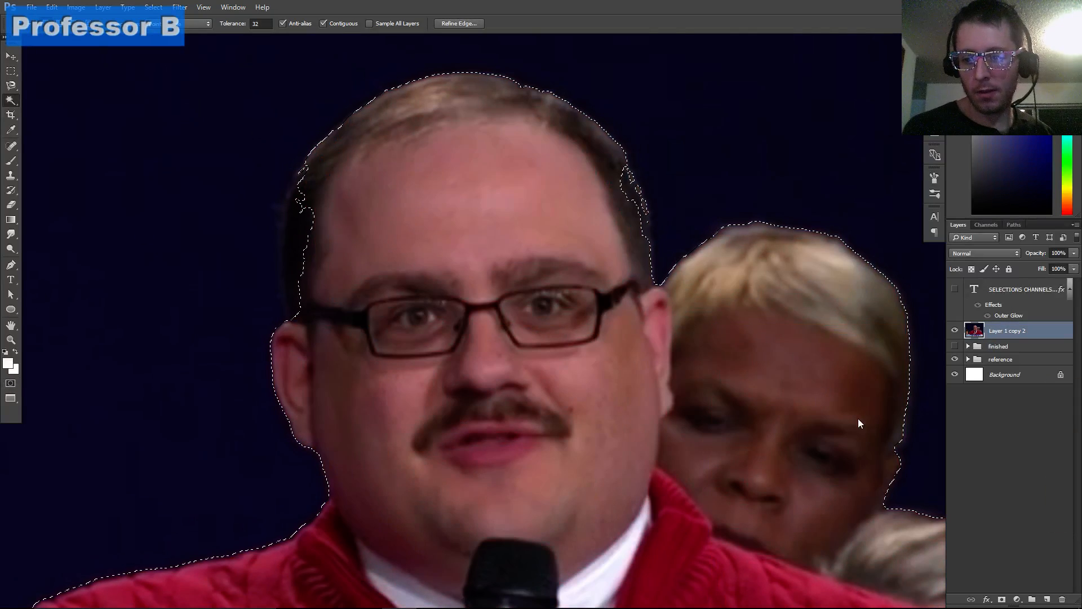
Turn Quick Mask back on and ready the Brush for the unmasked hair on the left side of the man's head
key(q)
key(q)
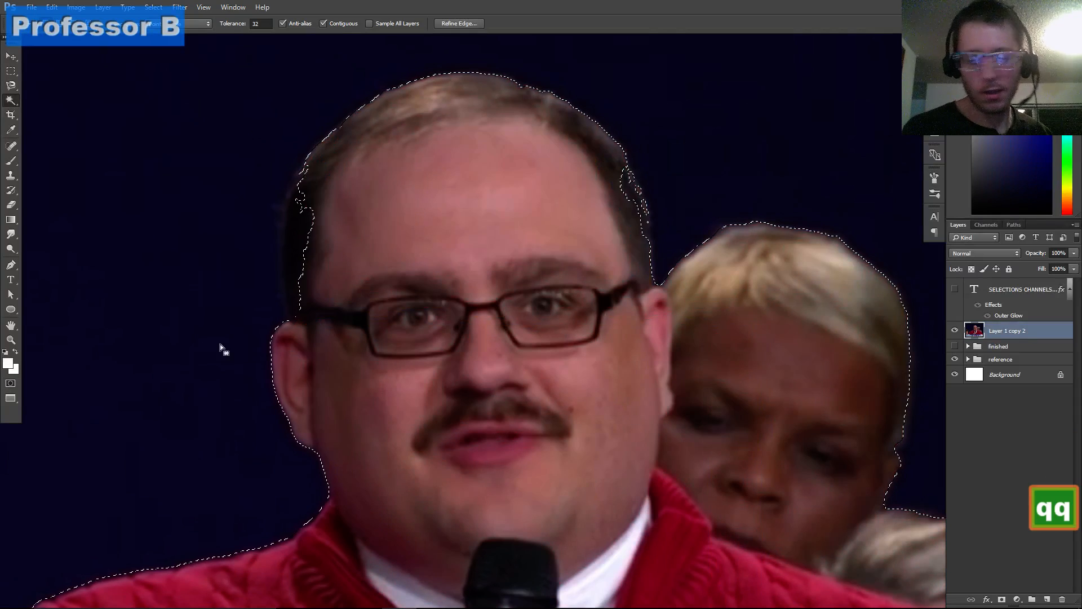
key(q)
scroll(324, 225, down, 3)
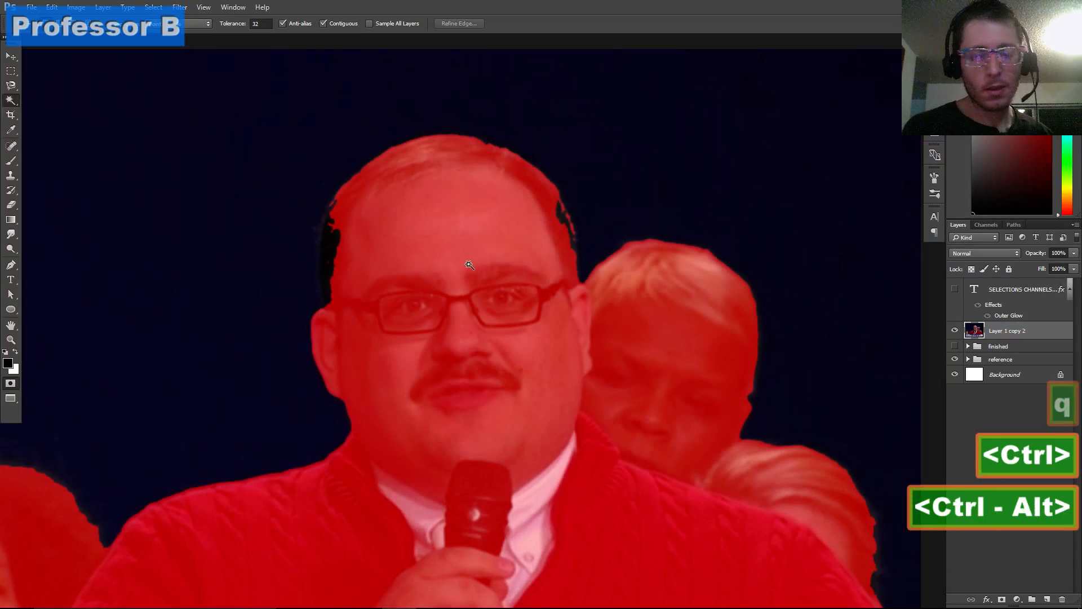
key(b)
scroll(304, 206, up, 1)
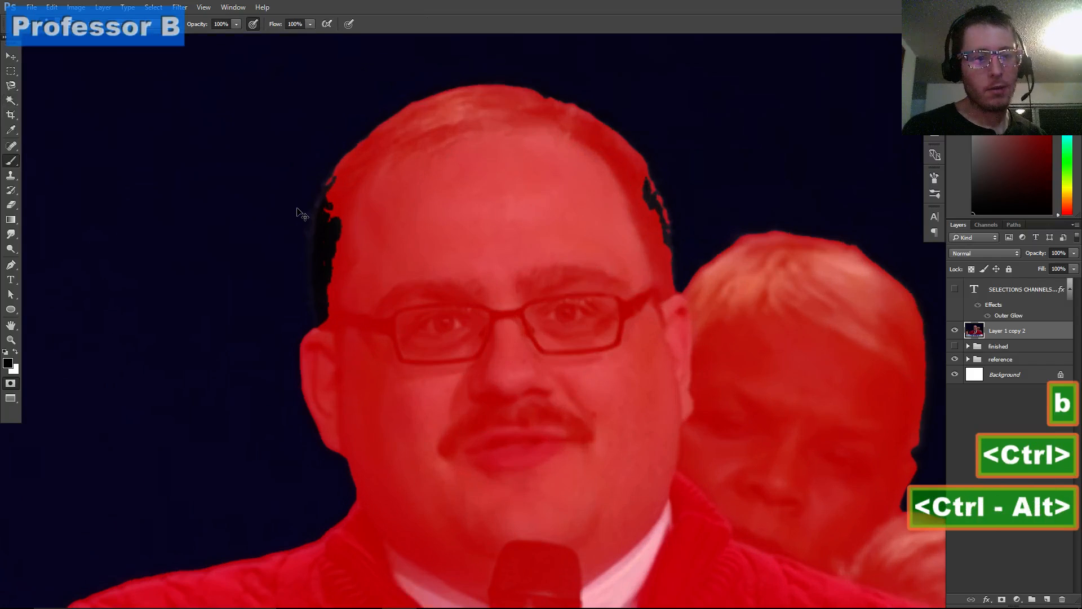
scroll(301, 214, up, 1)
right_click(341, 275)
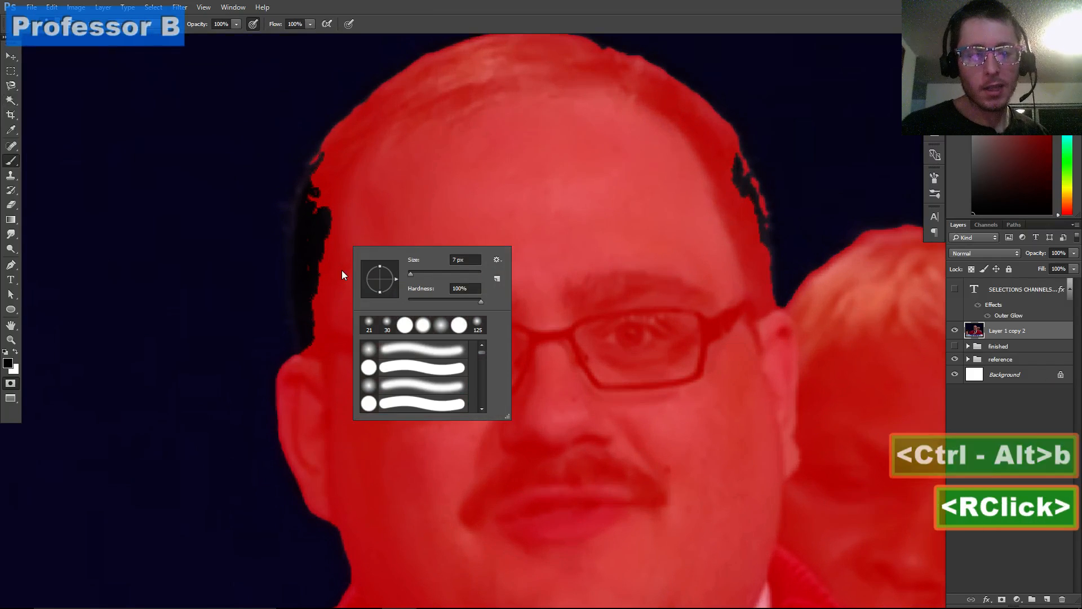
click(329, 237)
key(space)
drag(290, 174, 290, 191)
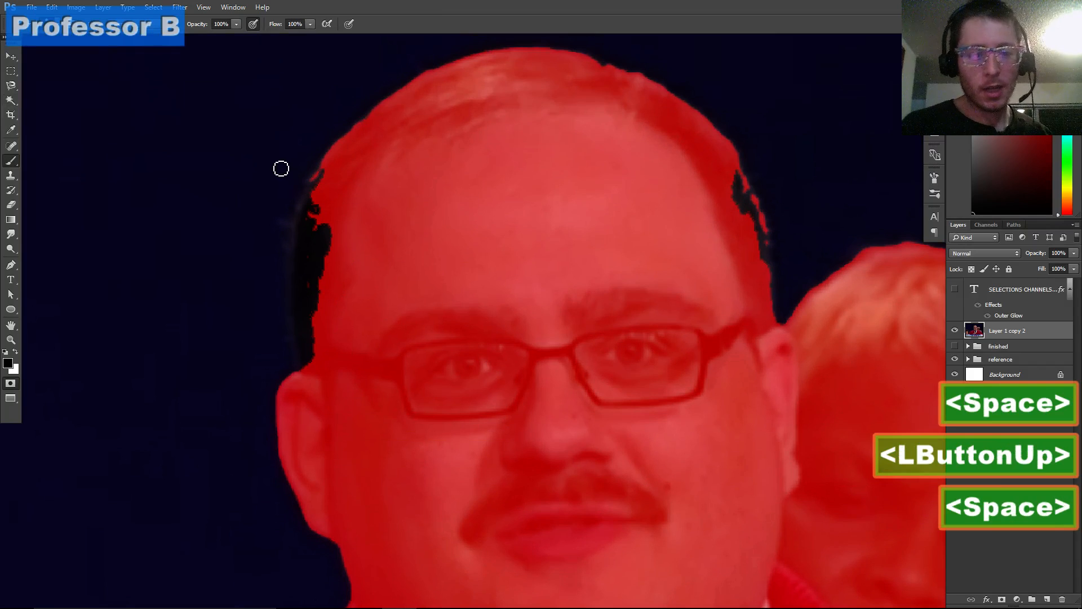
Paint the unmasked hair patch on the head's left side into the Quick Mask with a soft round 45 px brush
key(bracketright)
key(bracketright)
key(bracketright)
key(bracketright)
key(bracketright)
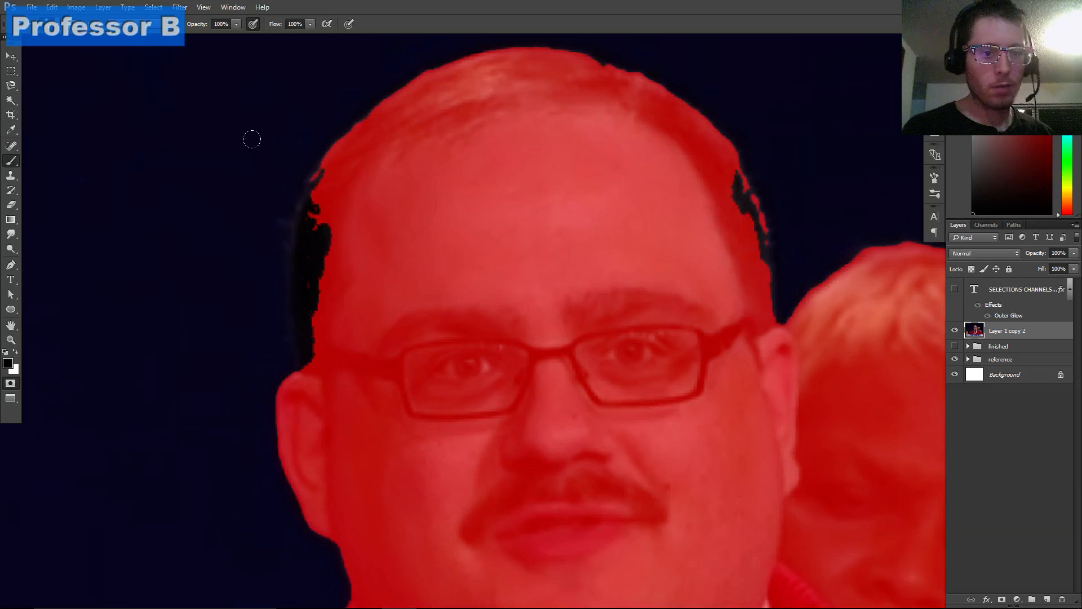
click(250, 160)
mouse_move(246, 218)
mouse_down()
mouse_move(246, 255)
mouse_move(253, 223)
mouse_up()
right_click(306, 256)
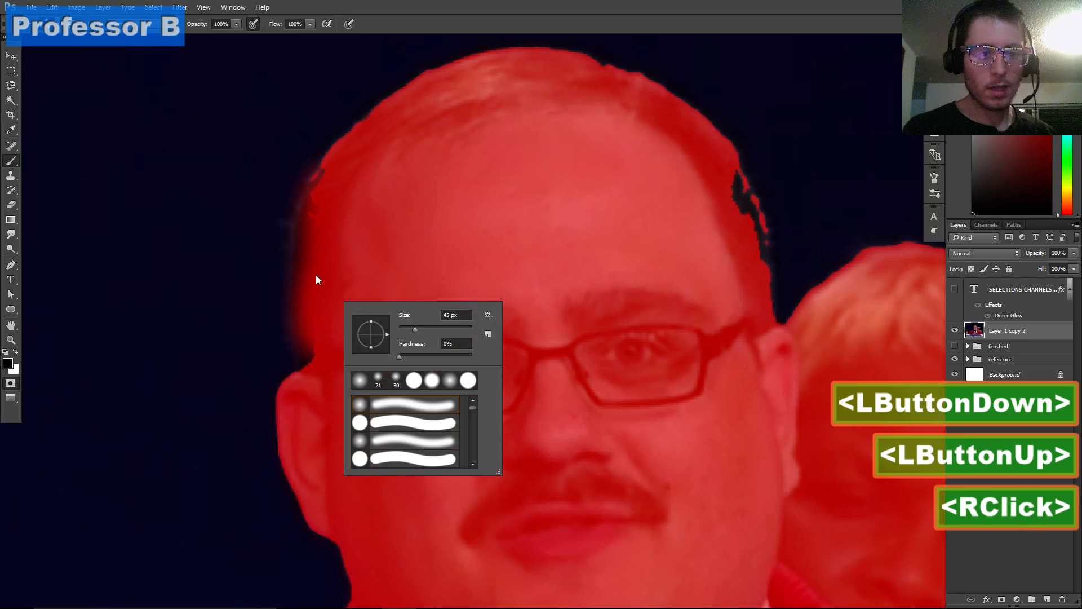
click(305, 341)
click(268, 135)
mouse_move(249, 174)
mouse_down()
mouse_move(246, 271)
mouse_move(241, 202)
mouse_up()
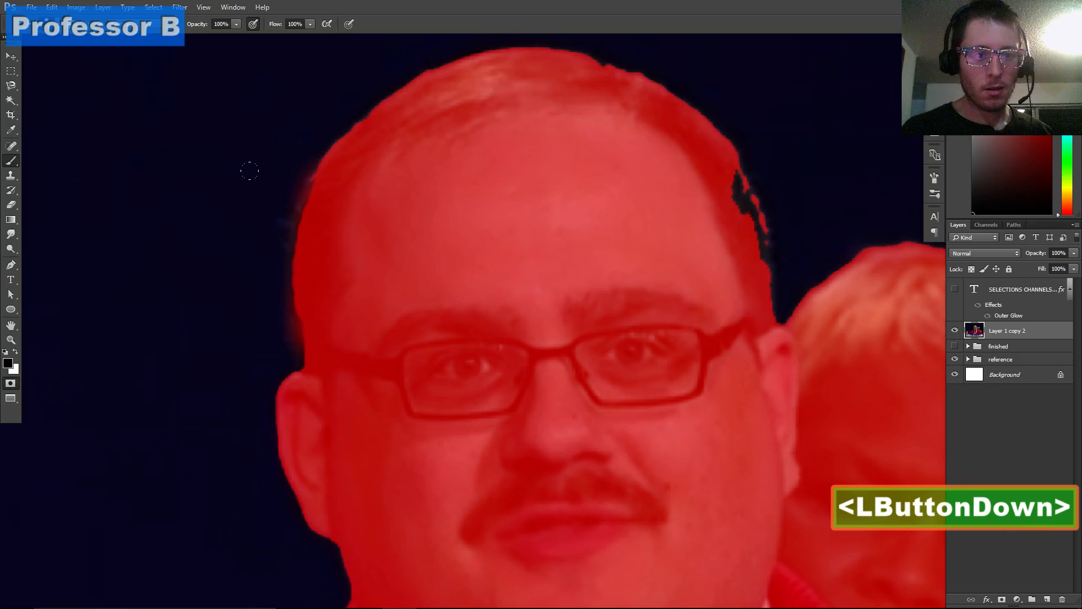
click(238, 246)
Paint over the mask gap on the right side of the man's hair and touch up the outline using the swapped color
mouse_move(766, 304)
mouse_down()
mouse_move(754, 215)
mouse_move(735, 176)
mouse_up()
mouse_move(557, 130)
mouse_down()
mouse_move(554, 160)
mouse_move(533, 147)
mouse_move(458, 178)
mouse_move(521, 151)
mouse_up()
key(space)
key(x)
mouse_move(234, 127)
mouse_down()
mouse_move(208, 210)
mouse_move(303, 212)
mouse_move(339, 251)
mouse_up()
key(space)
key(x)
key(space)
mouse_move(463, 299)
mouse_down()
mouse_move(302, 135)
mouse_move(386, 160)
mouse_up()
Leave Quick Mask, clear the selection, and display the document's channels
scroll(360, 299, down, 2)
key(space)
drag(401, 296, 356, 174)
scroll(492, 252, up, 1)
scroll(493, 252, down, 4)
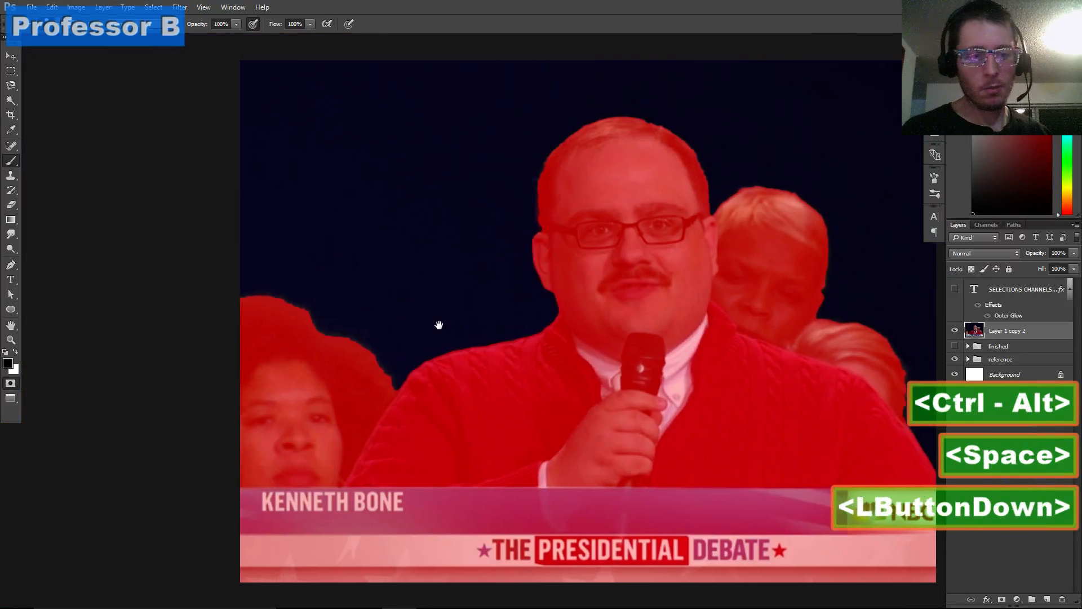
drag(438, 325, 447, 307)
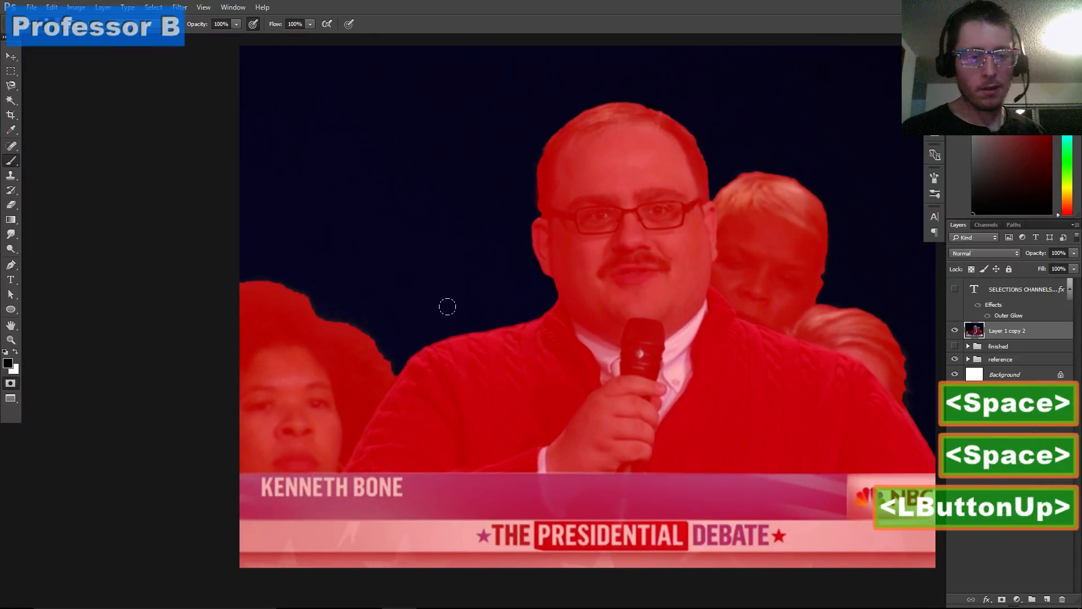
key(q)
scroll(500, 302, down, 3)
key(space)
drag(582, 213, 483, 248)
scroll(434, 282, up, 3)
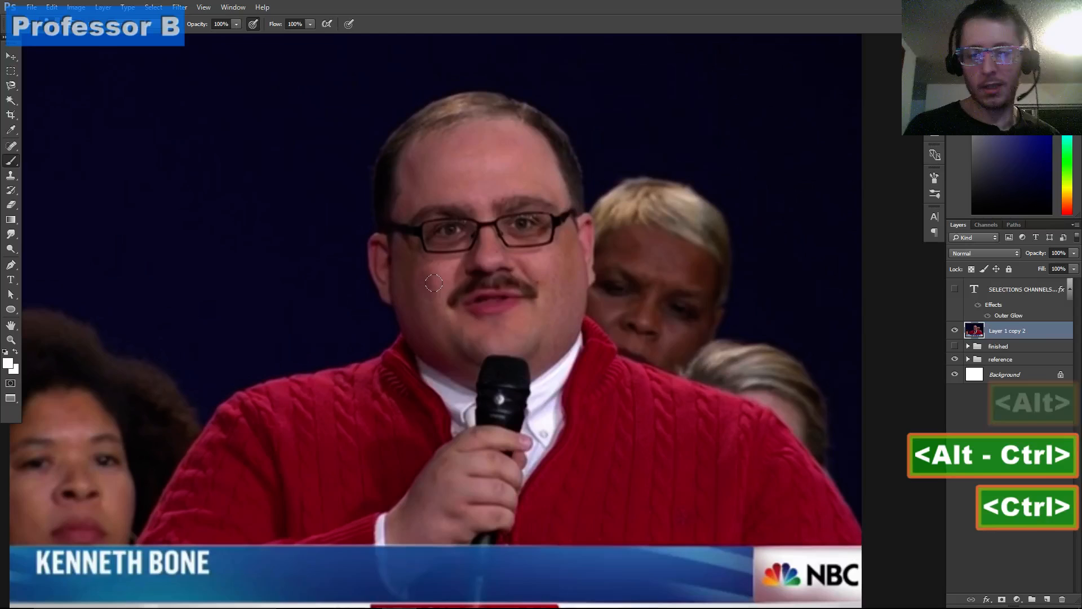
click(986, 224)
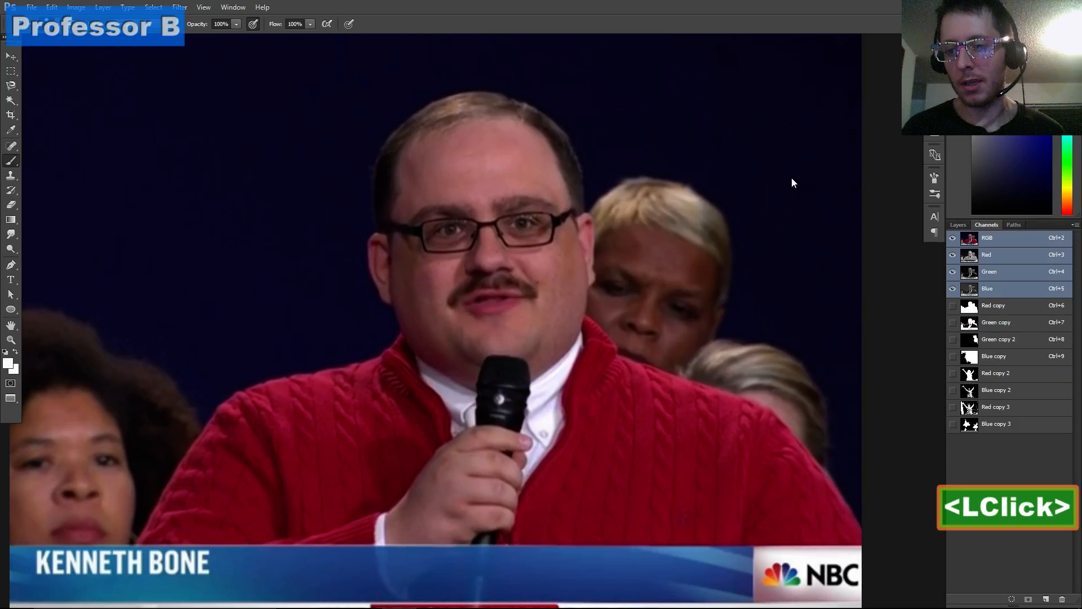
Try a brush stroke on the picture's background beside the man's face and undo it
scroll(445, 303, up, 4)
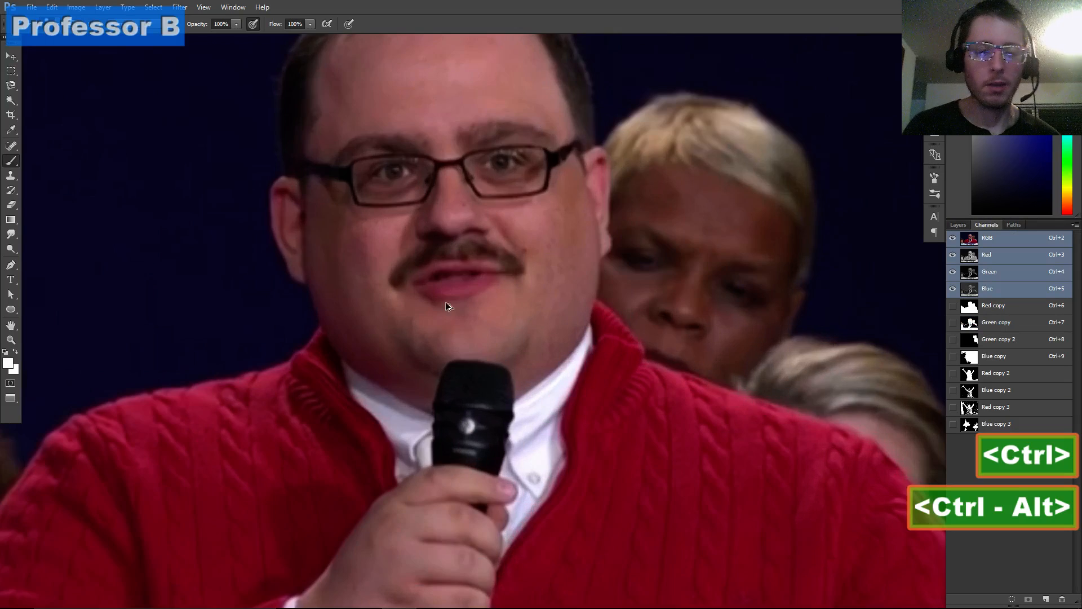
key(space)
drag(264, 205, 451, 398)
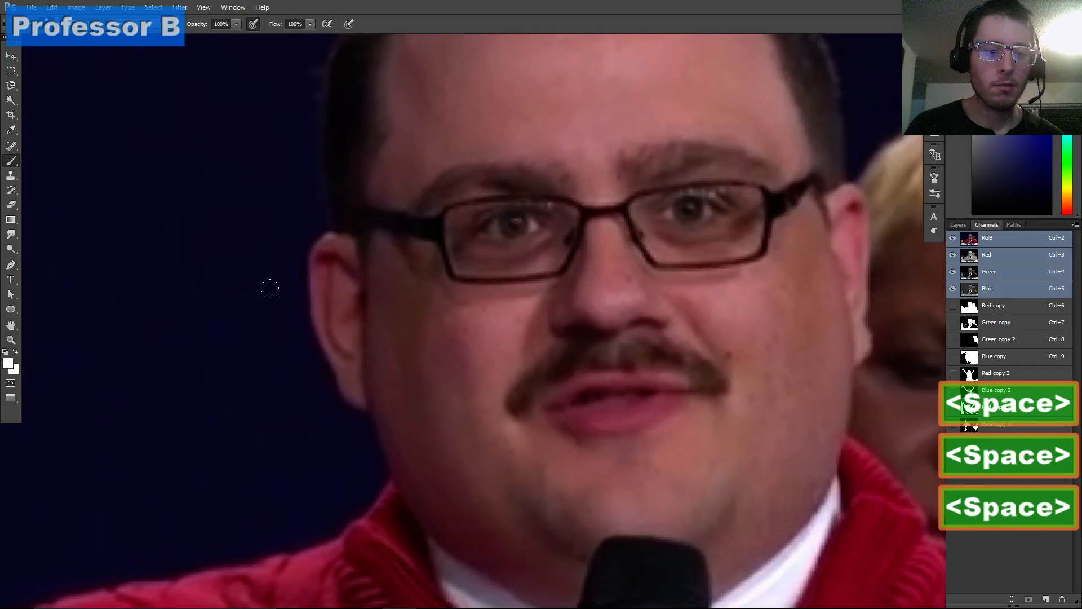
scroll(293, 311, up, 2)
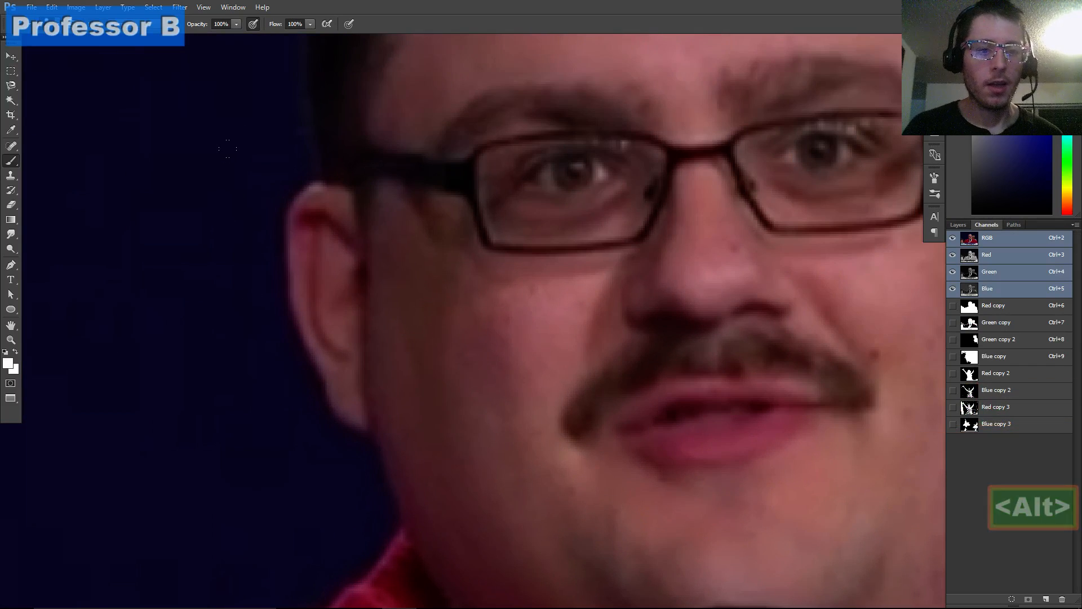
key(space)
drag(480, 284, 459, 286)
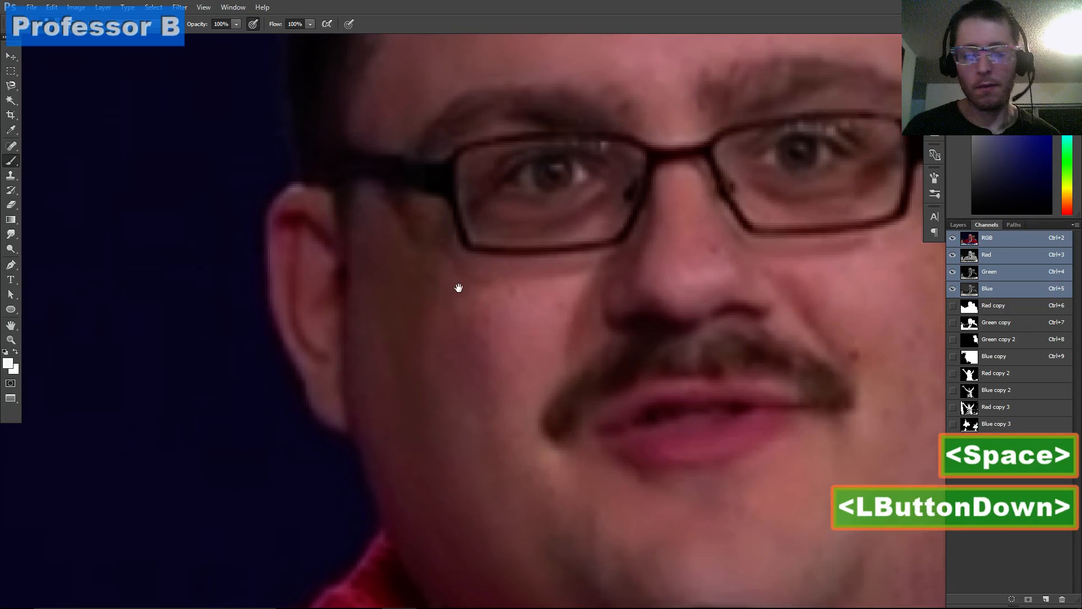
mouse_move(412, 392)
mouse_down()
mouse_move(251, 254)
mouse_move(277, 252)
mouse_move(216, 146)
mouse_up()
key(ctrl+z)
Try painting in Quick Mask beside the man's ear, then leave Quick Mask and discard the selection
key(q)
drag(236, 251, 277, 304)
drag(213, 155, 228, 248)
scroll(494, 364, down, 5)
scroll(494, 364, down, 3)
drag(507, 282, 377, 195)
key(q)
key(ctrl+d)
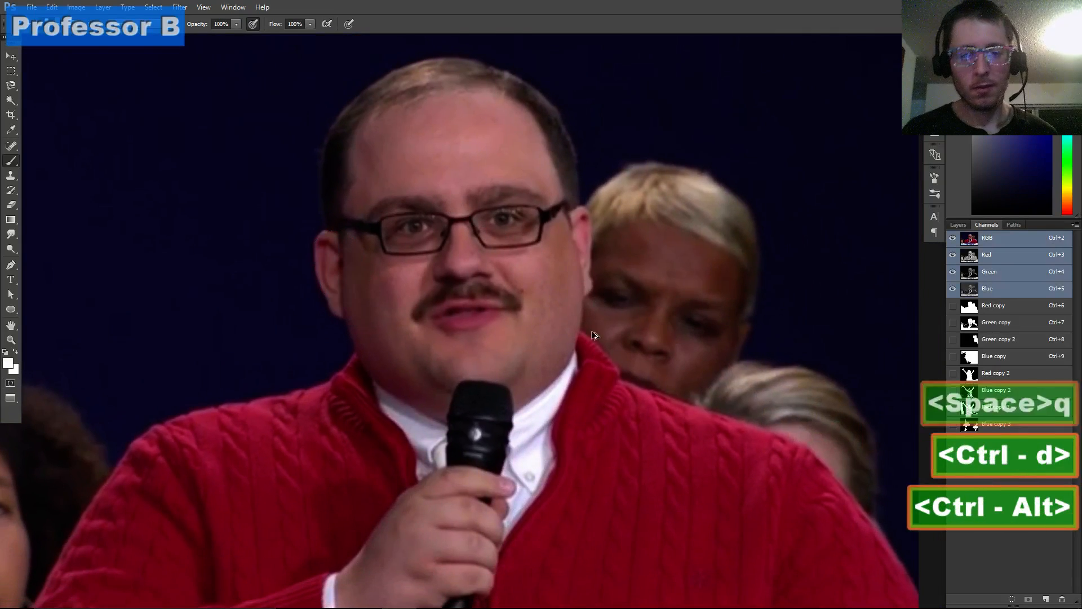
Examine the saved mask channels one by one, including Green copy, Green copy 2, Red copy 2 and 3, ending on Red copy
scroll(595, 337, down, 6)
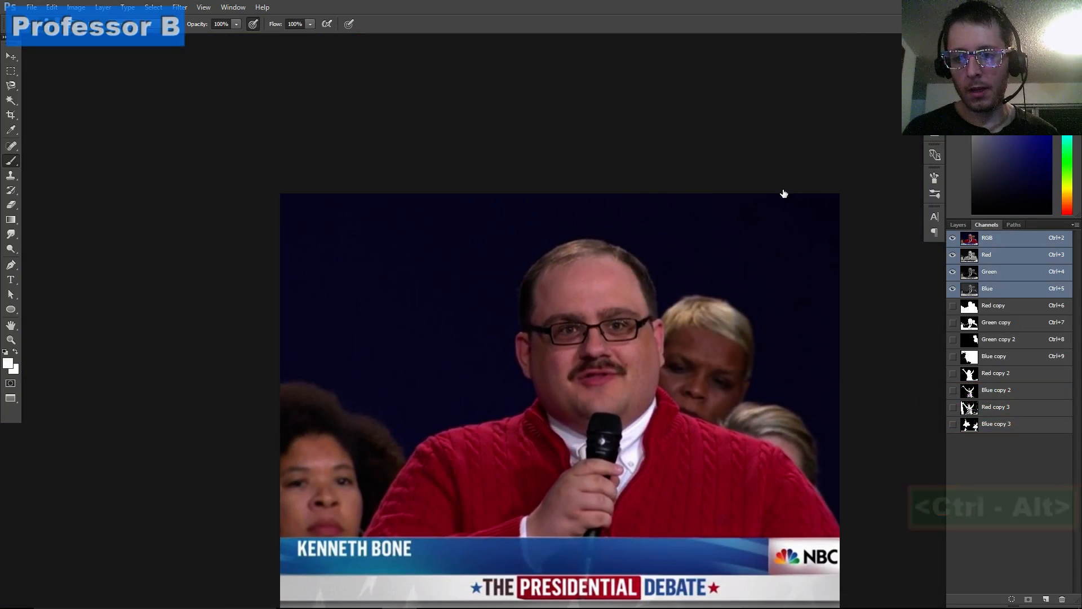
click(1015, 447)
click(992, 306)
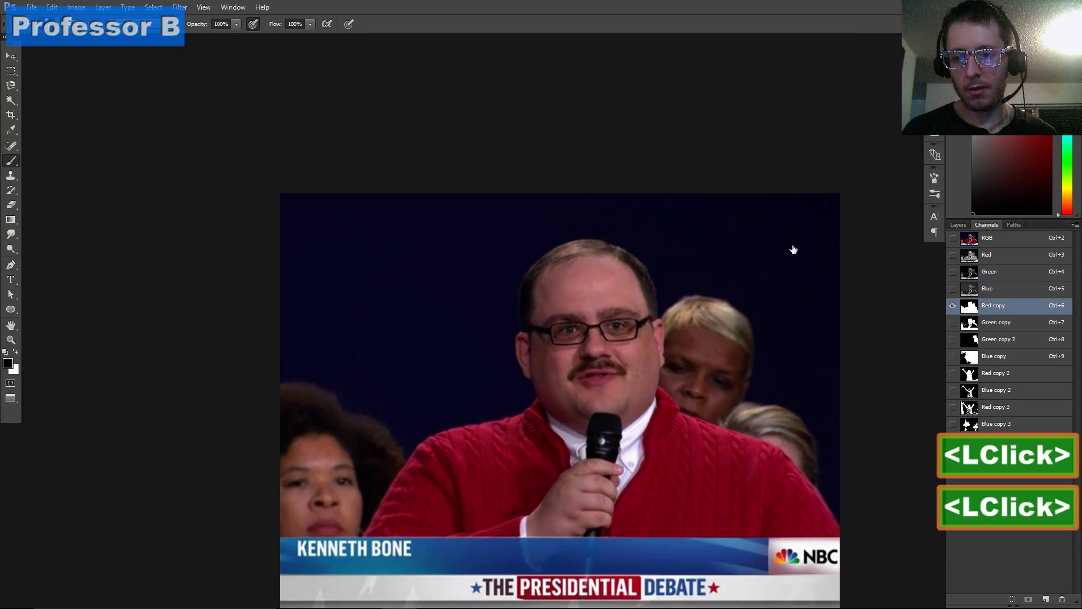
shift+click(991, 424)
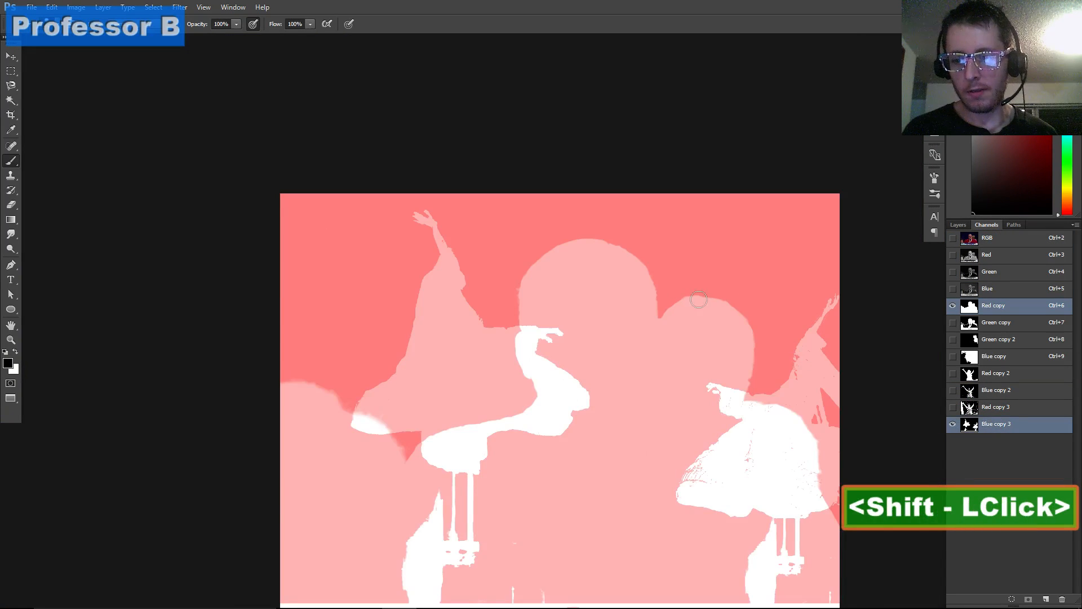
click(991, 323)
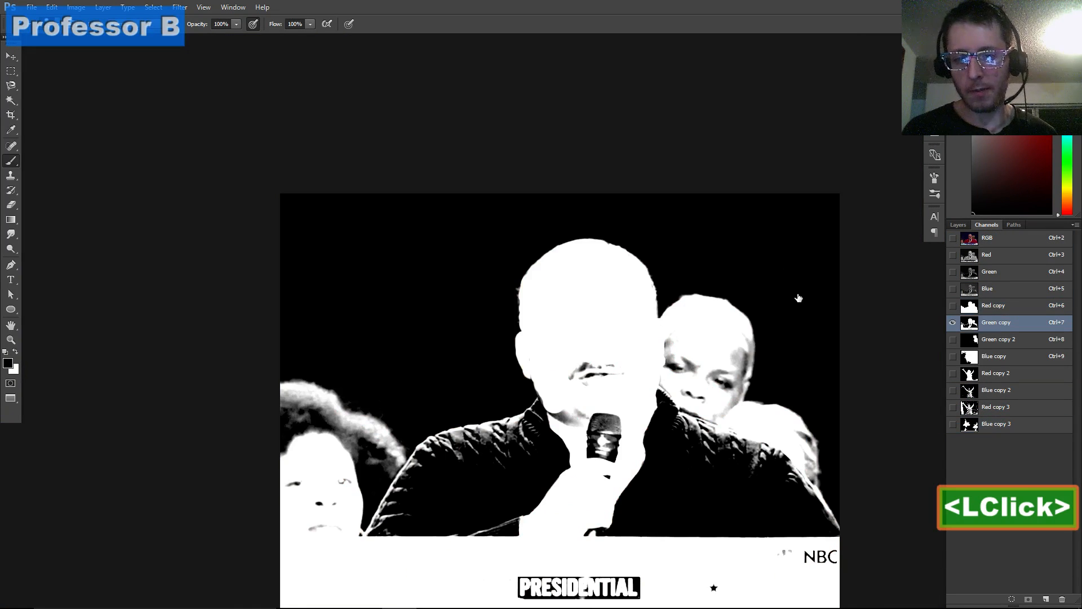
click(1002, 406)
click(997, 374)
click(996, 340)
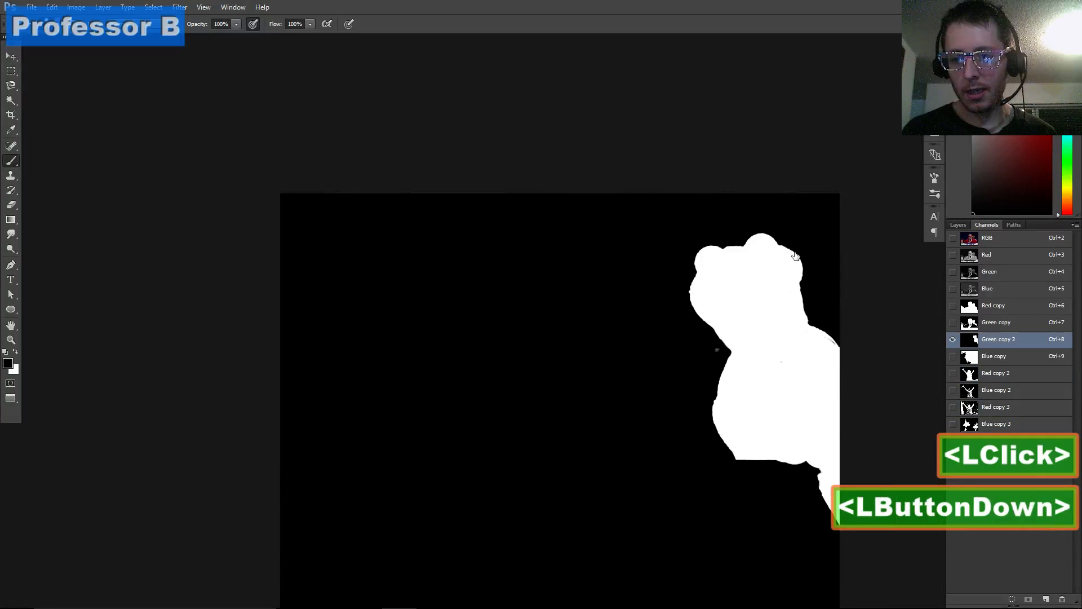
click(997, 323)
click(994, 306)
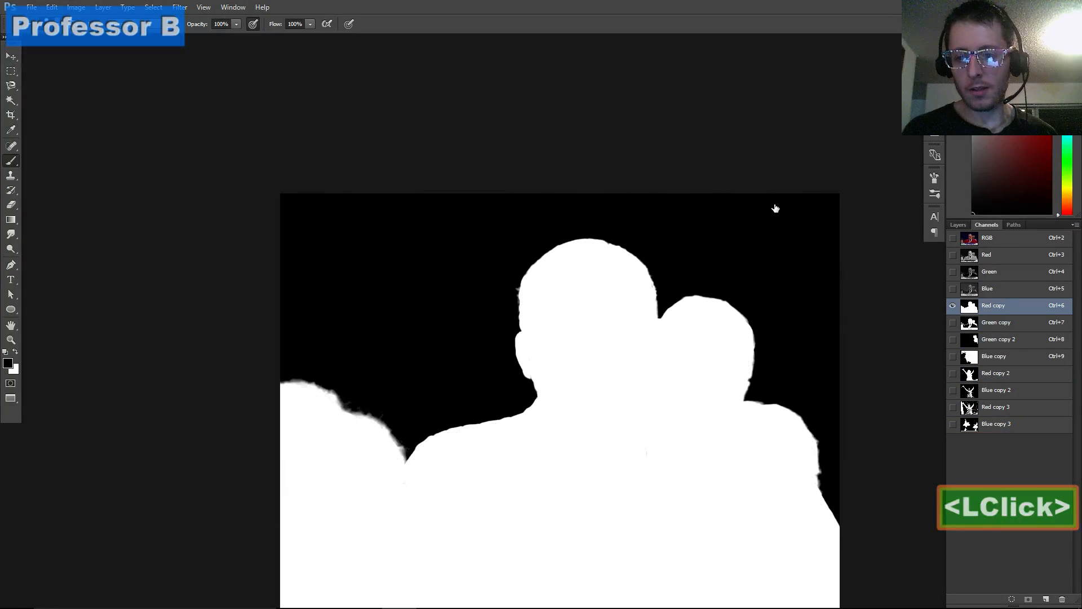
Try a brush stroke on the Red copy channel and undo it
drag(495, 285, 404, 222)
key(ctrl+z)
drag(571, 313, 551, 332)
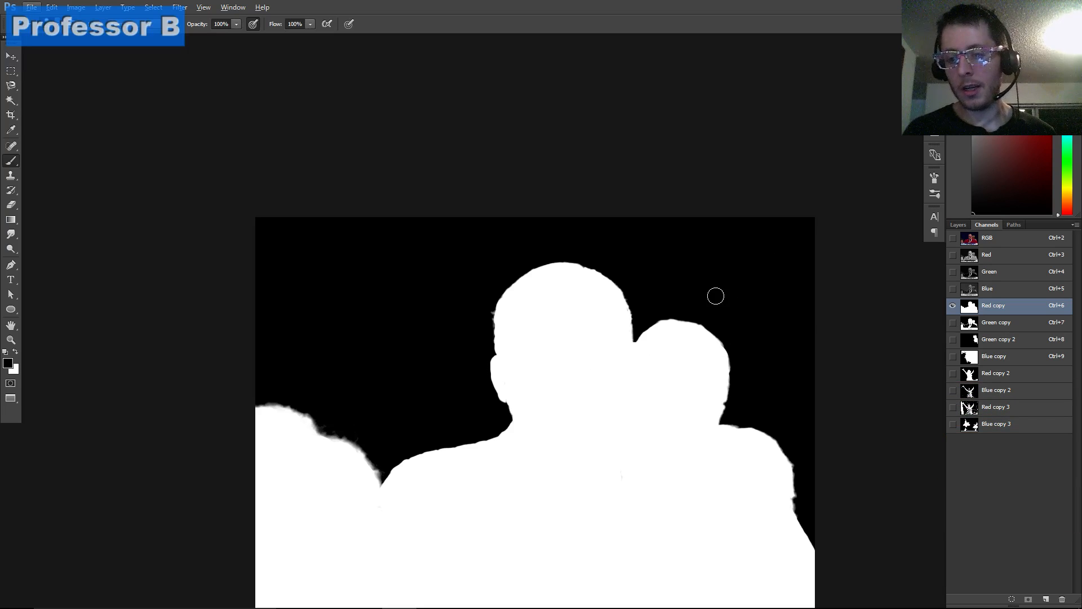
Rename the Red copy channel to kenbone
double_click(994, 305)
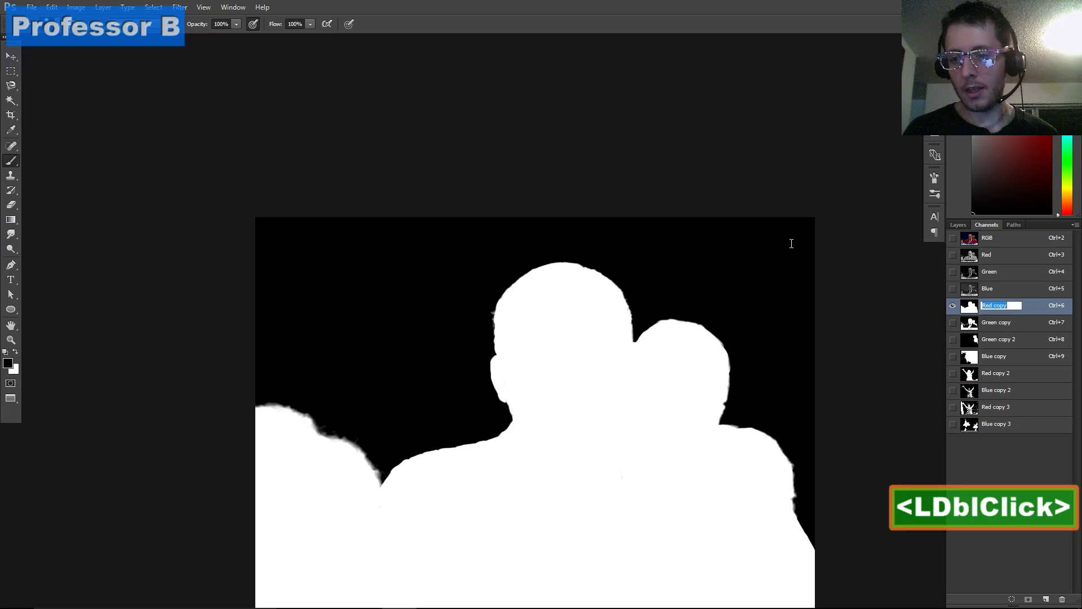
text(k)
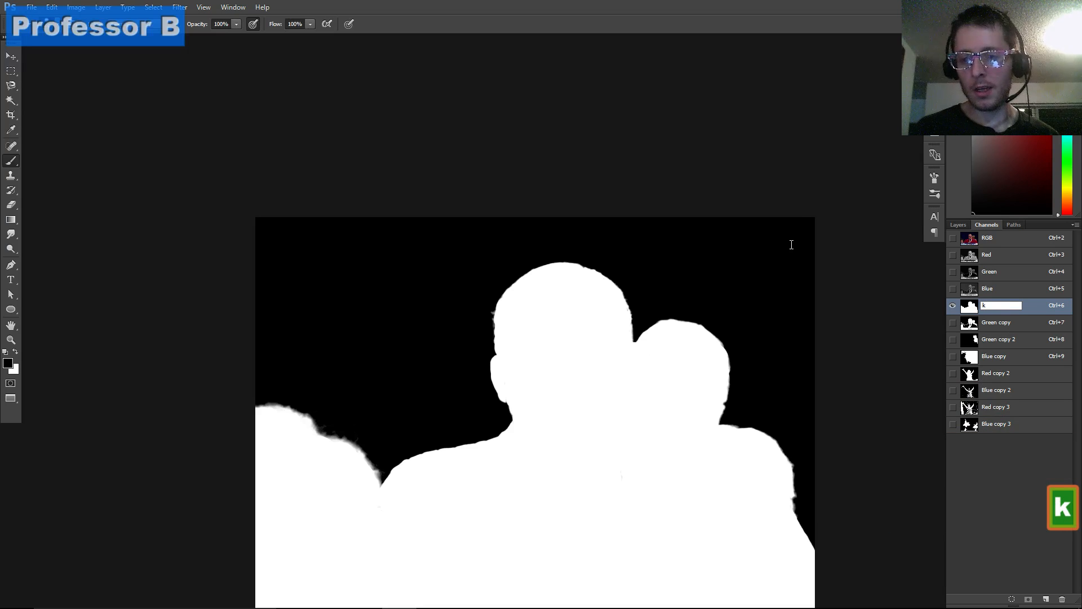
text(enbone)
key(Return)
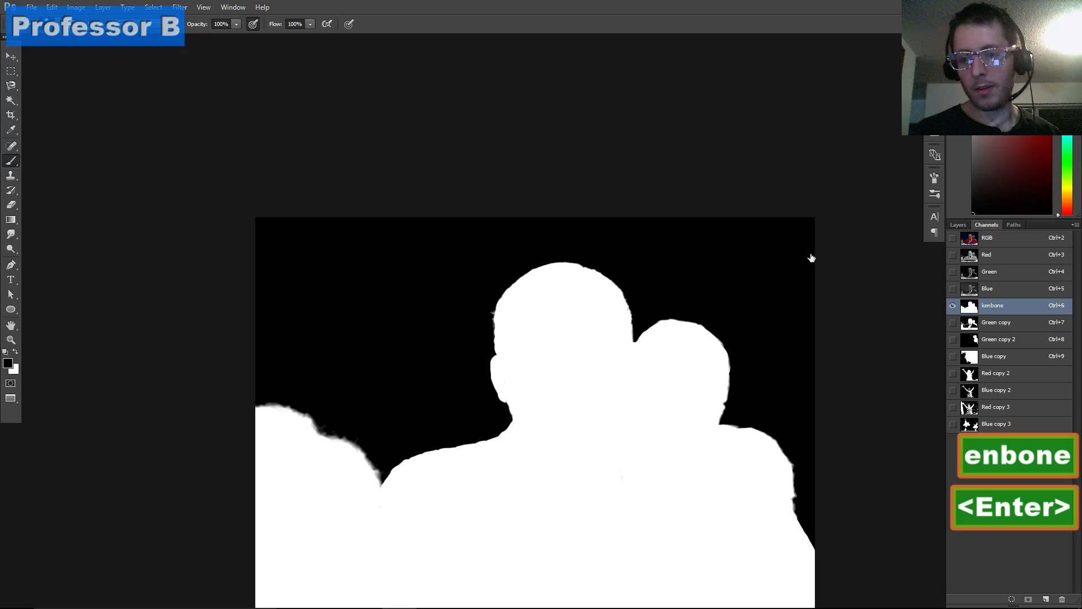
Load the kenbone channel as a selection and display it over the full-color RGB composite
ctrl+click(781, 251)
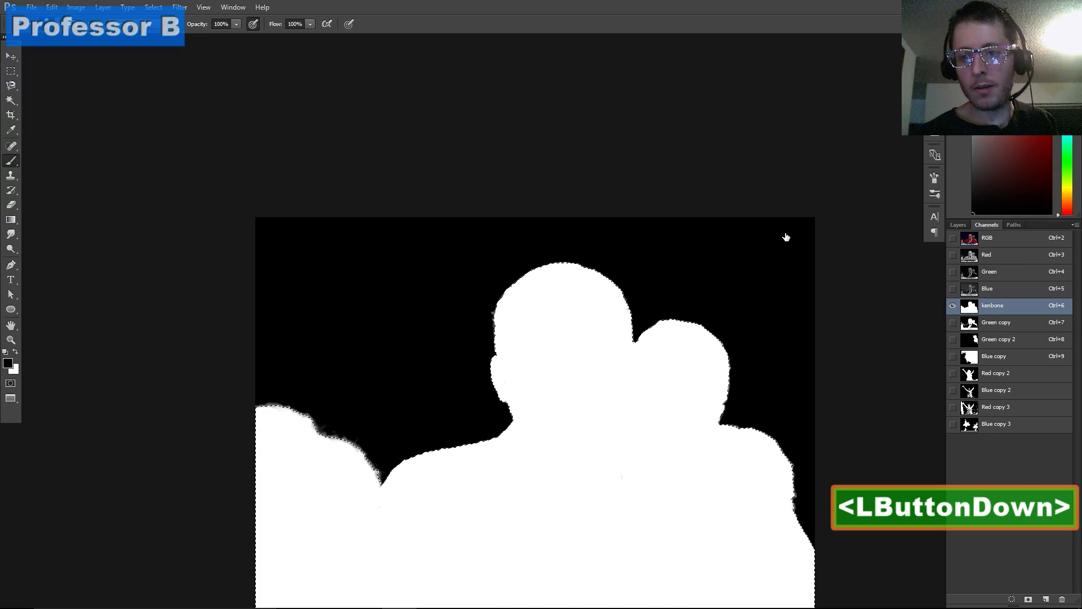
key(ctrl+3)
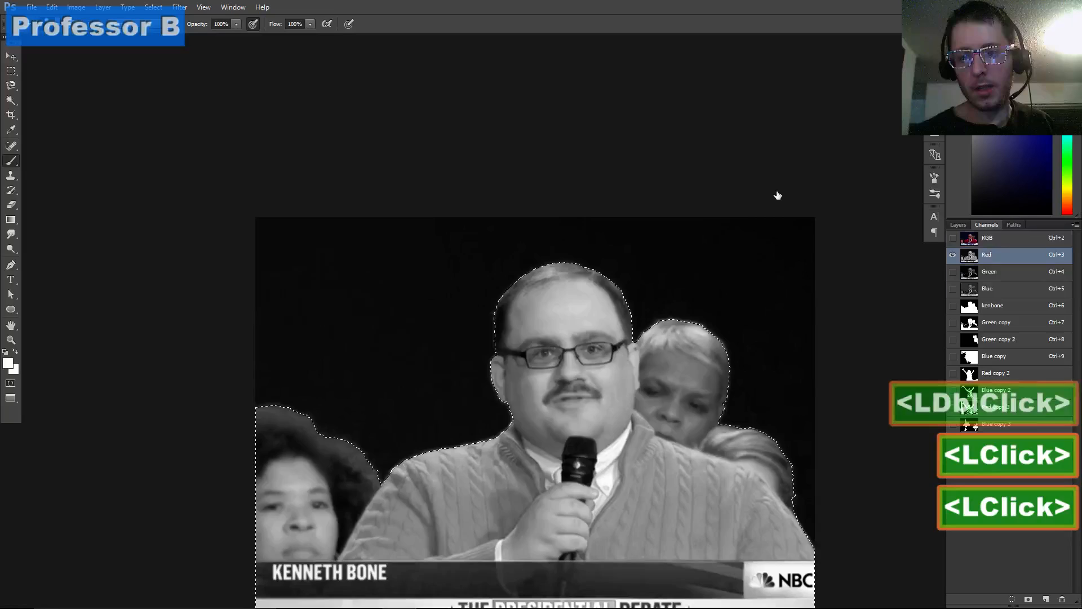
key(ctrl+2)
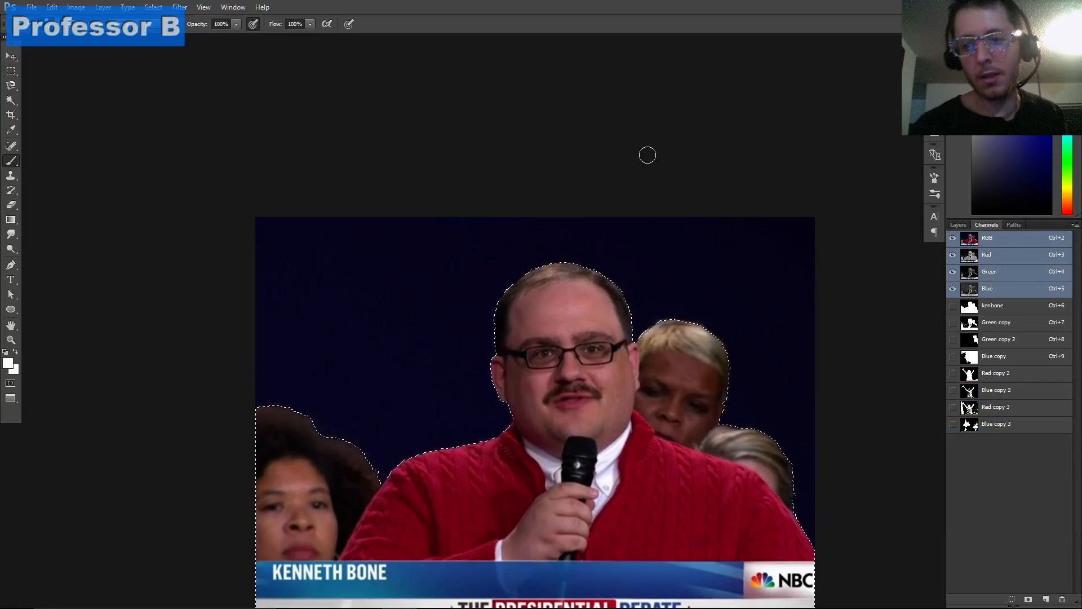
Deselect the people, and open the Hue/Saturation adjustment and cancel it
key(ctrl)
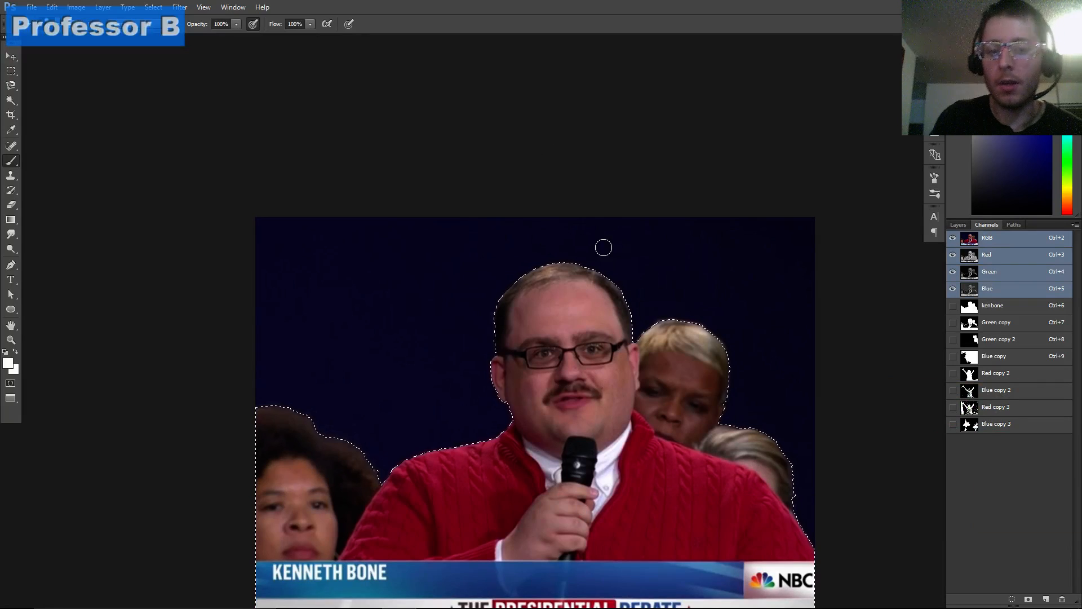
key(ctrl+d)
key(space)
drag(715, 258, 676, 205)
key(ctrl+u)
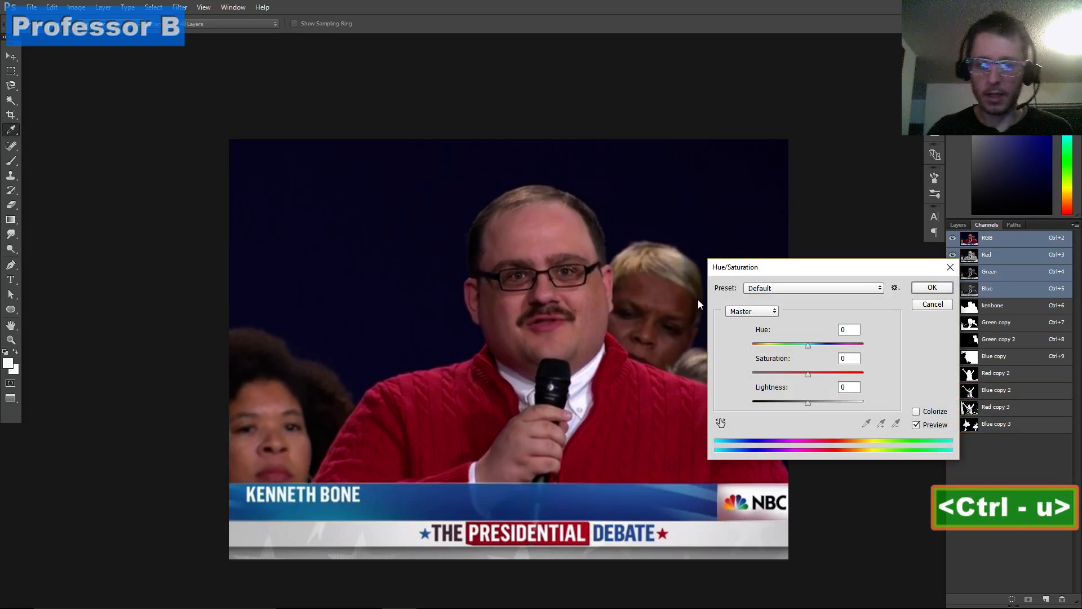
key(Escape)
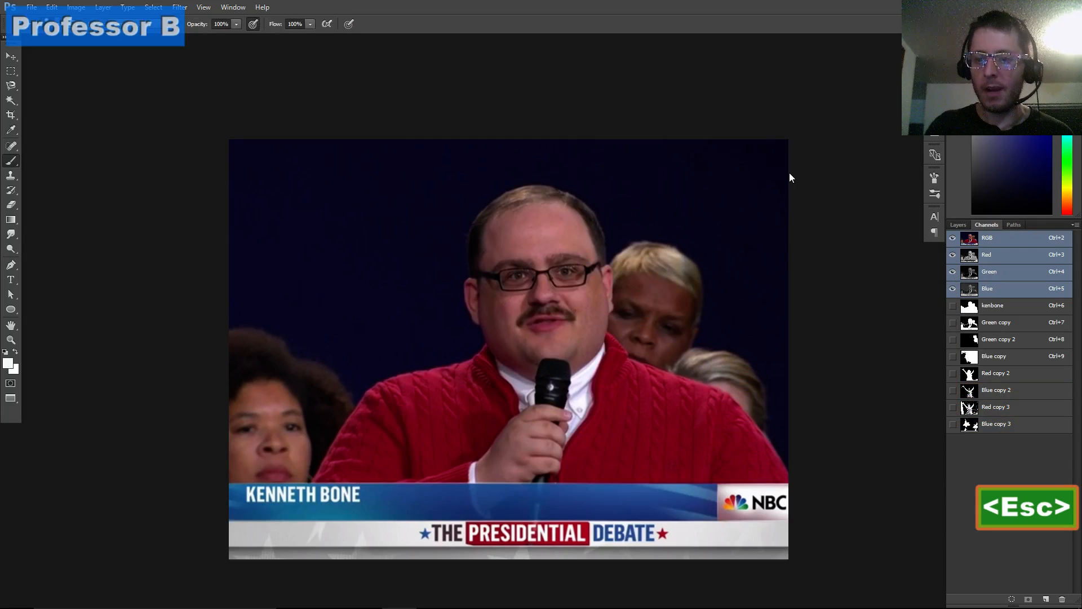
View the Red, Green and Blue channels individually to compare their contrast, ending on Blue
click(992, 255)
click(996, 288)
click(996, 271)
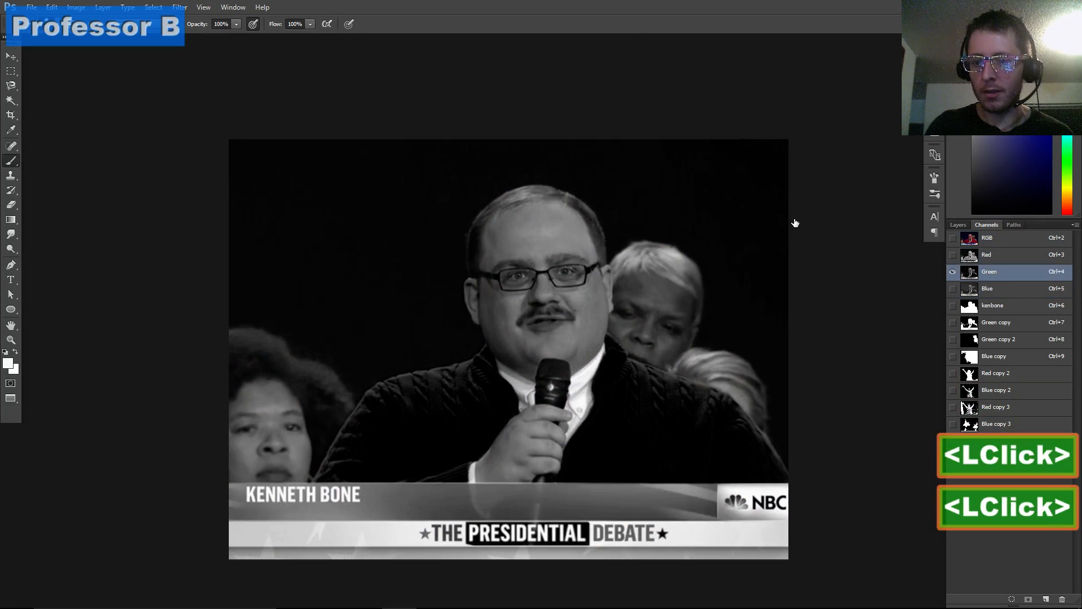
key(ctrl+5)
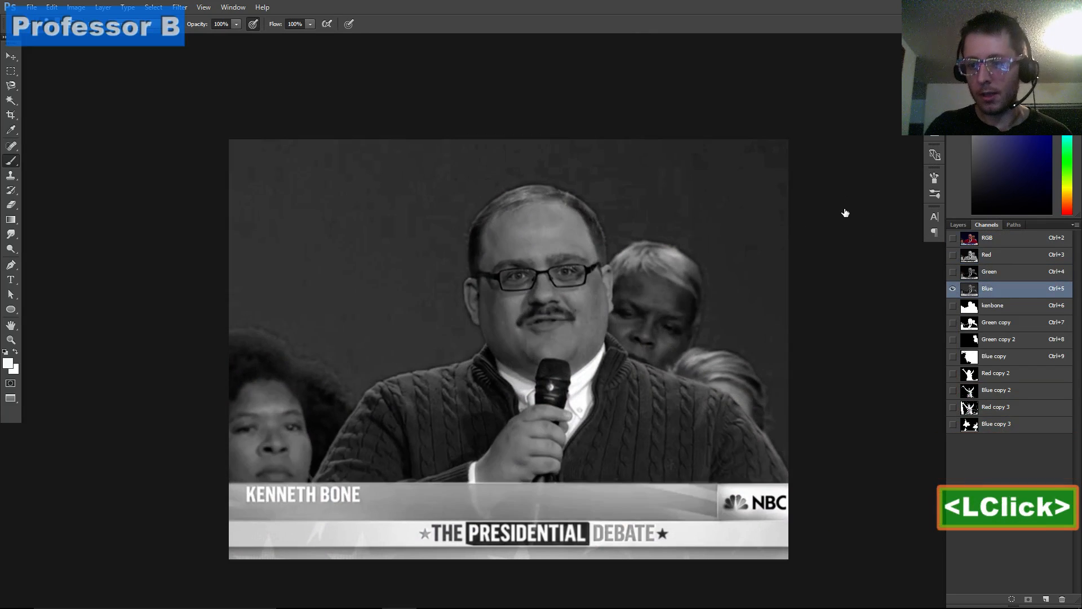
Compare the Red and Blue channels individually and restore the full-color RGB composite
key(ctrl+3)
key(ctrl+5)
key(ctrl+3)
click(993, 240)
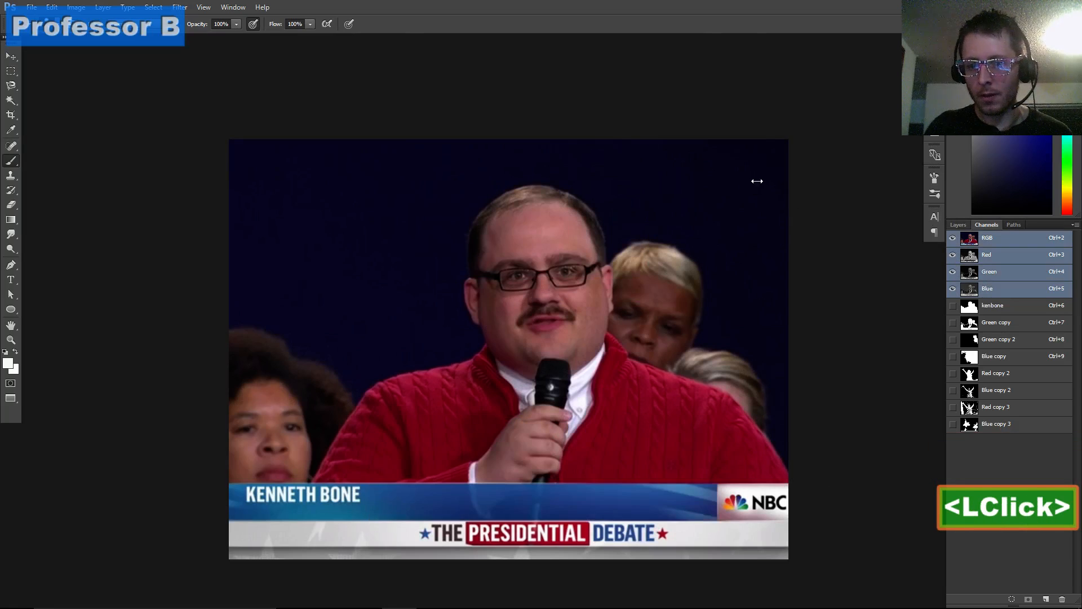
View the kenbone mask channel, restore the RGB composite and return to the layer list
click(958, 225)
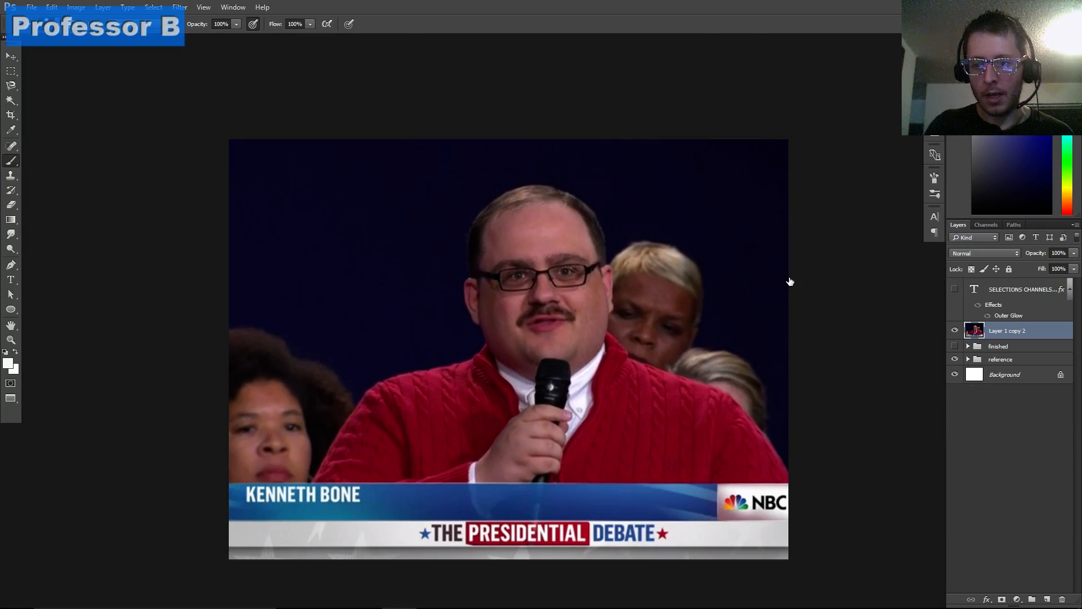
click(986, 225)
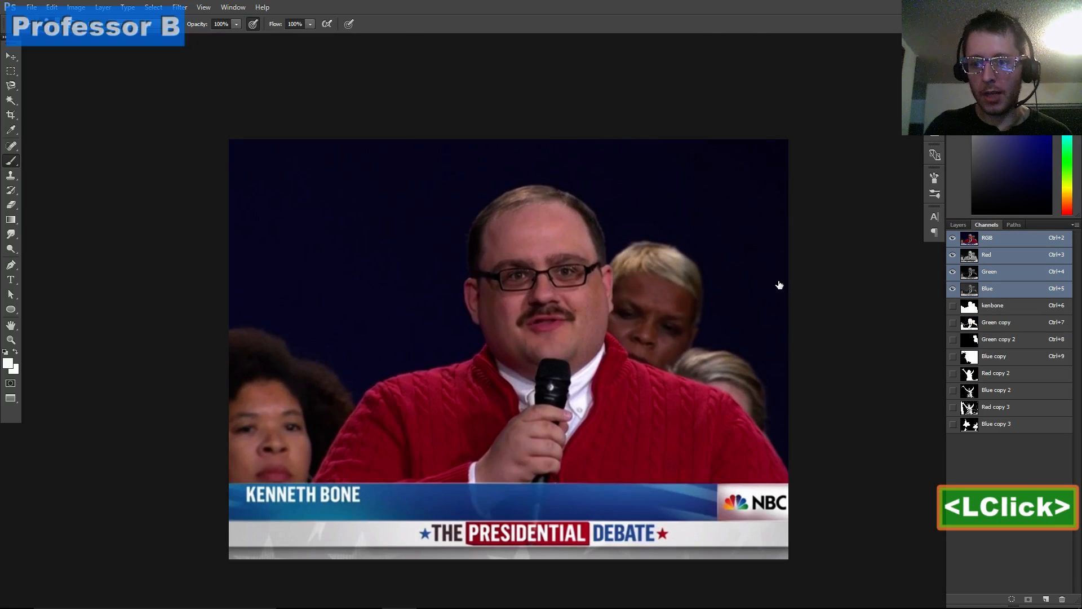
click(959, 225)
click(987, 225)
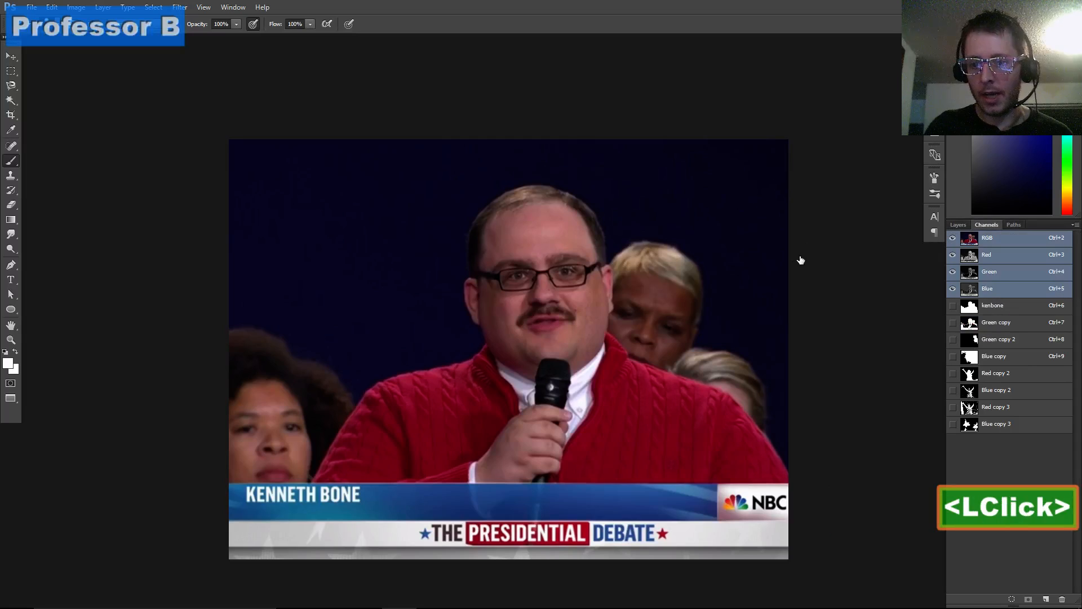
click(985, 305)
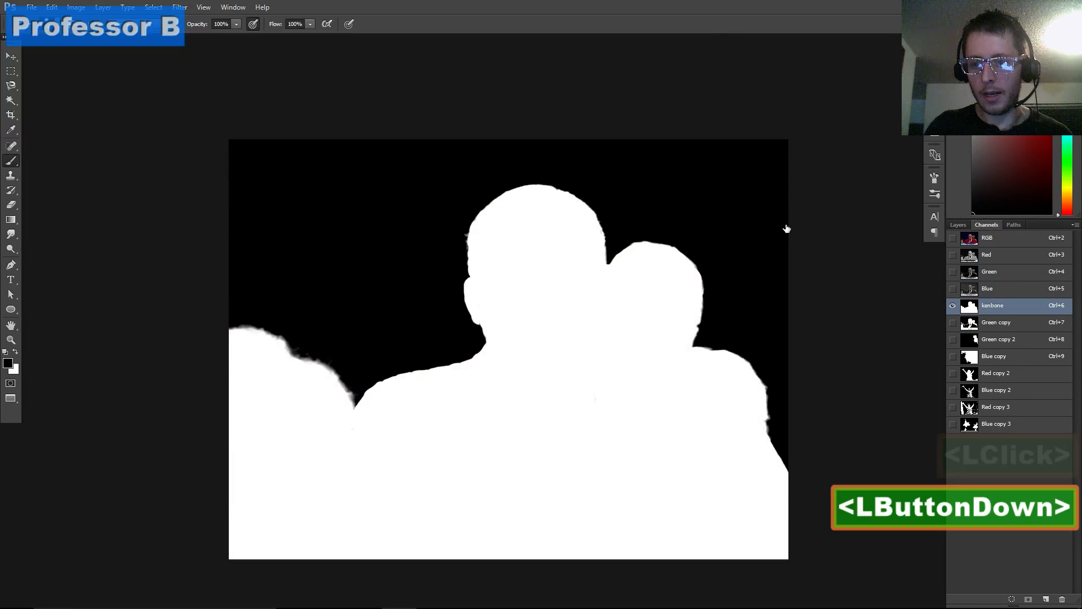
click(989, 272)
click(987, 238)
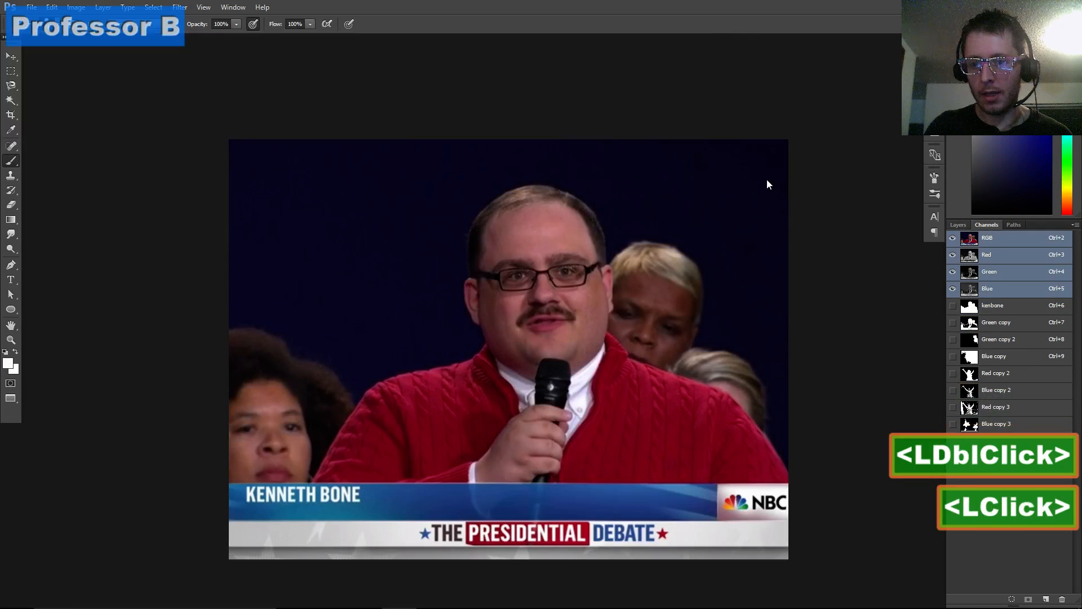
click(959, 225)
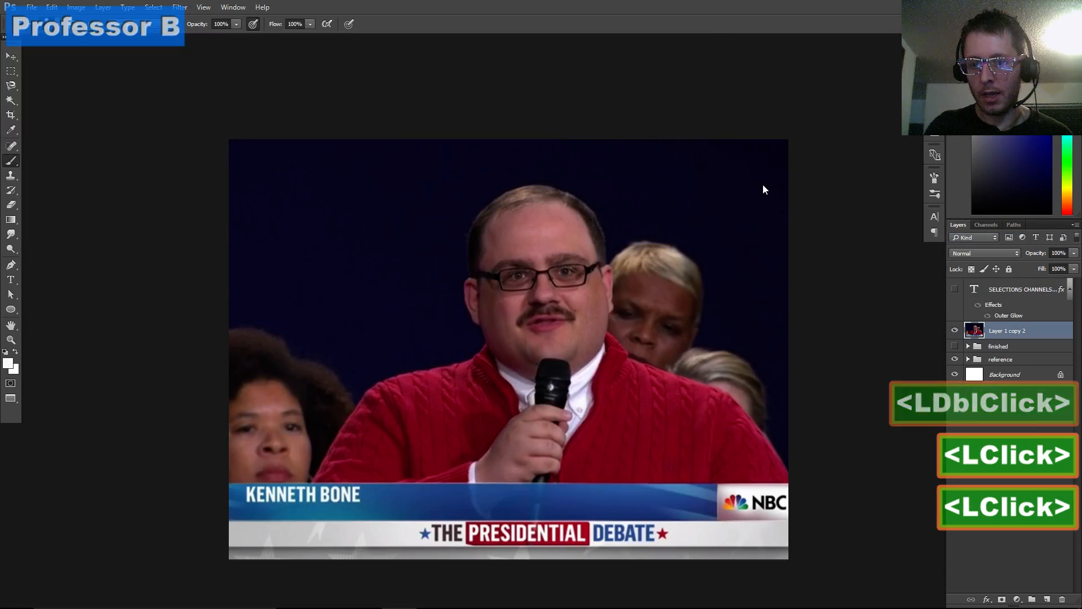
Load the kenbone channel of kbone.psd as a new selection with Load Selection, and deselect it
click(151, 8)
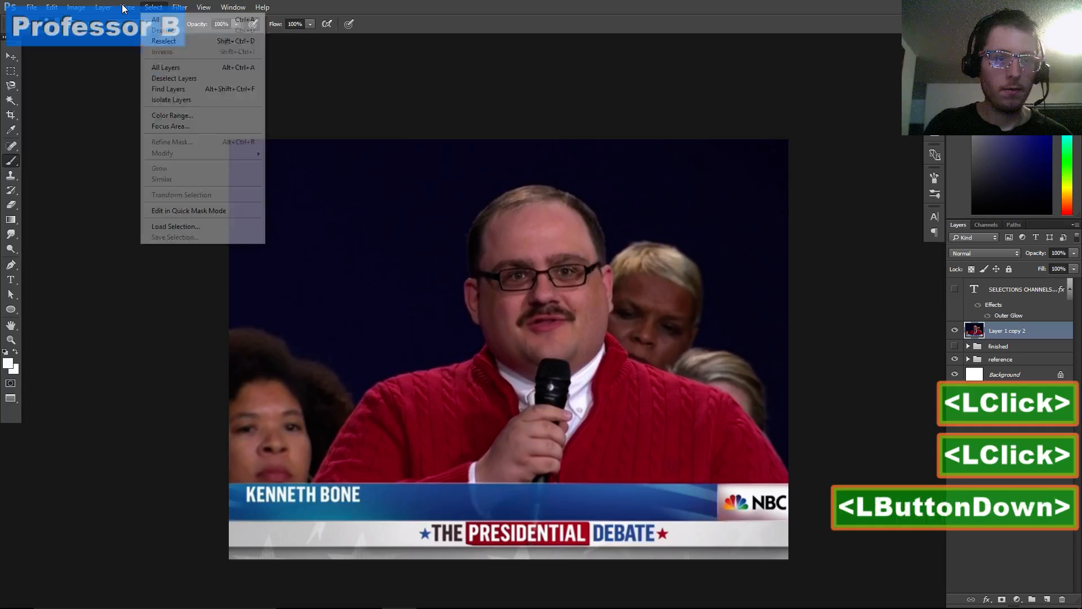
click(172, 226)
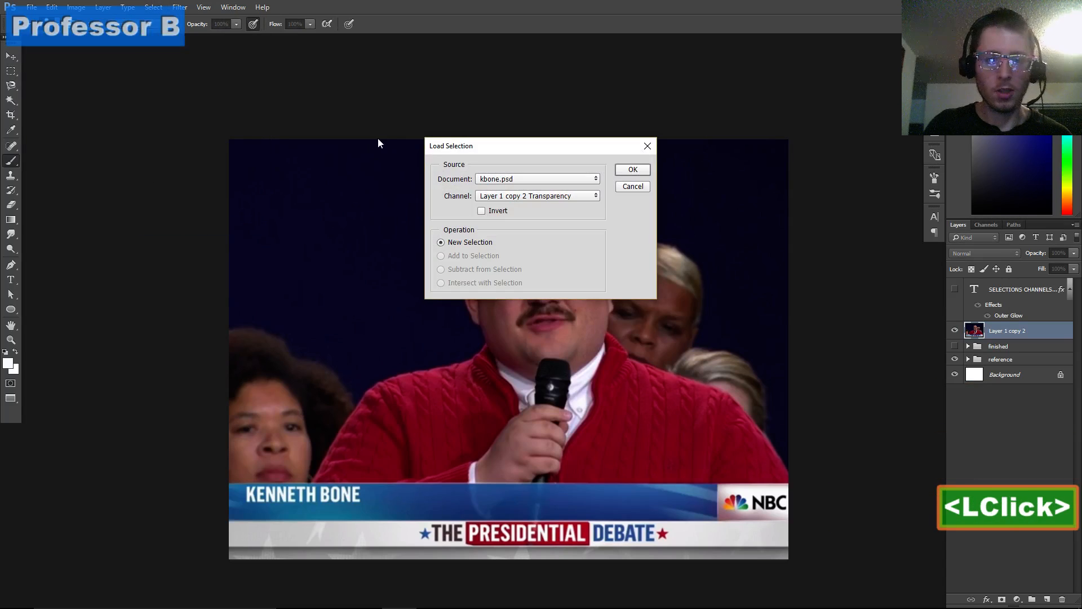
click(509, 196)
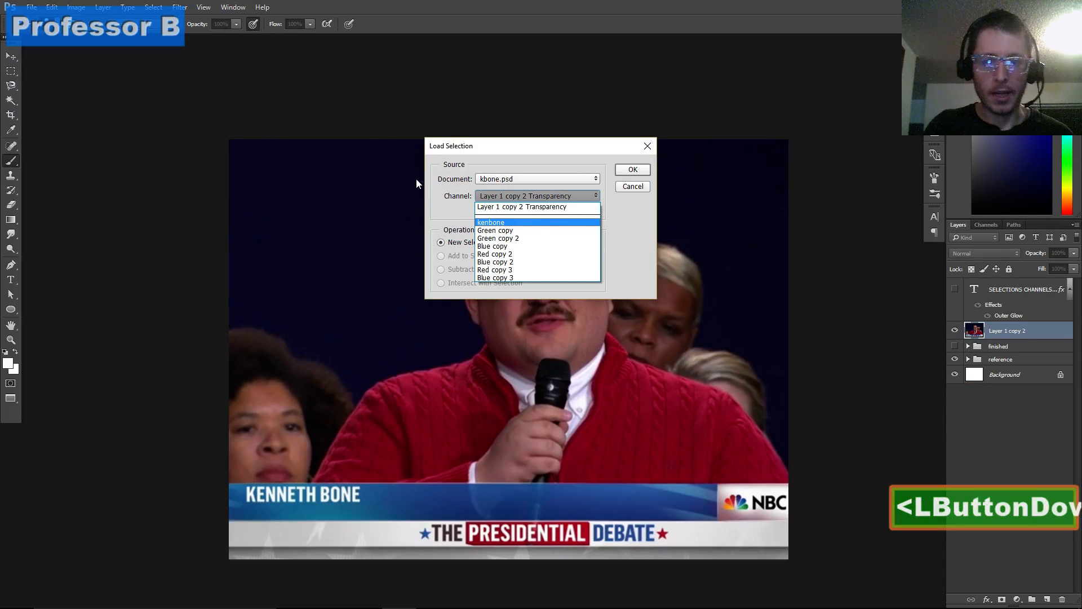
click(520, 222)
click(632, 170)
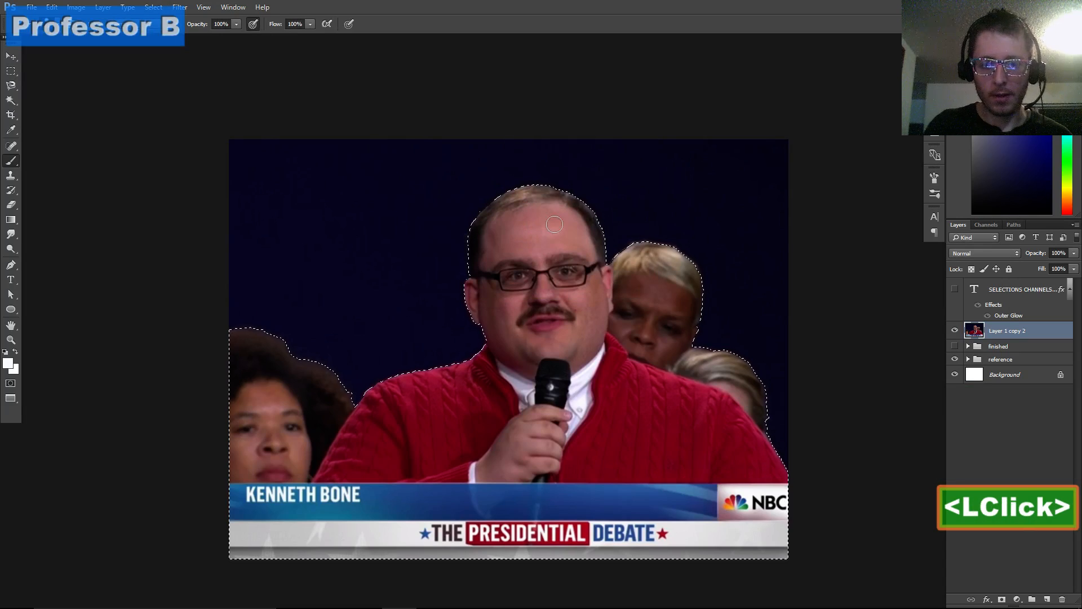
key(ctrl+d)
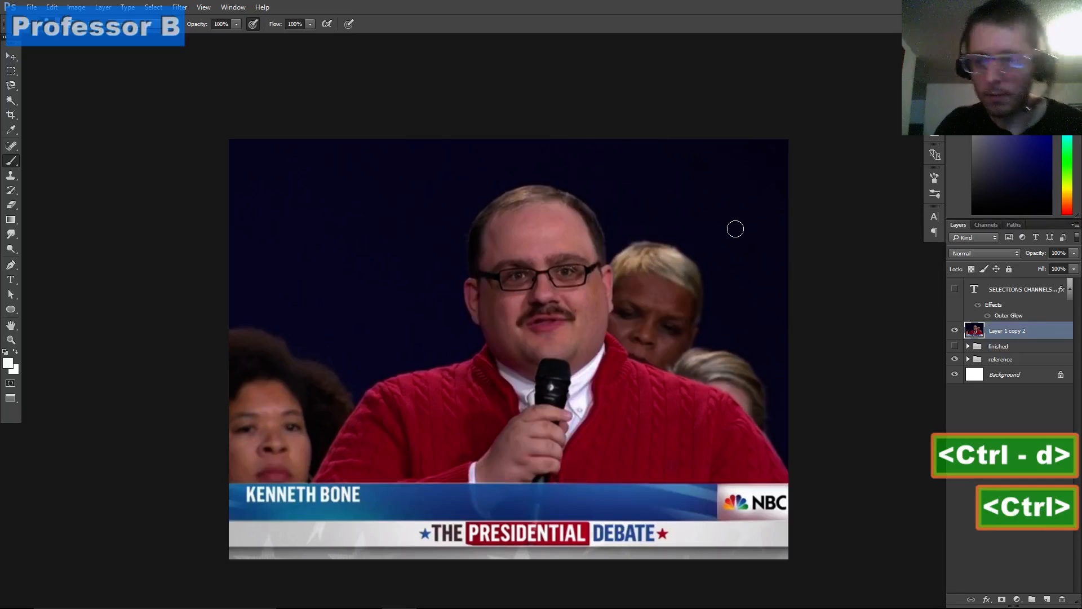
View the Green, kenbone, Blue and Red channels in turn to judge subject-to-background contrast, ending on Red
double_click(986, 225)
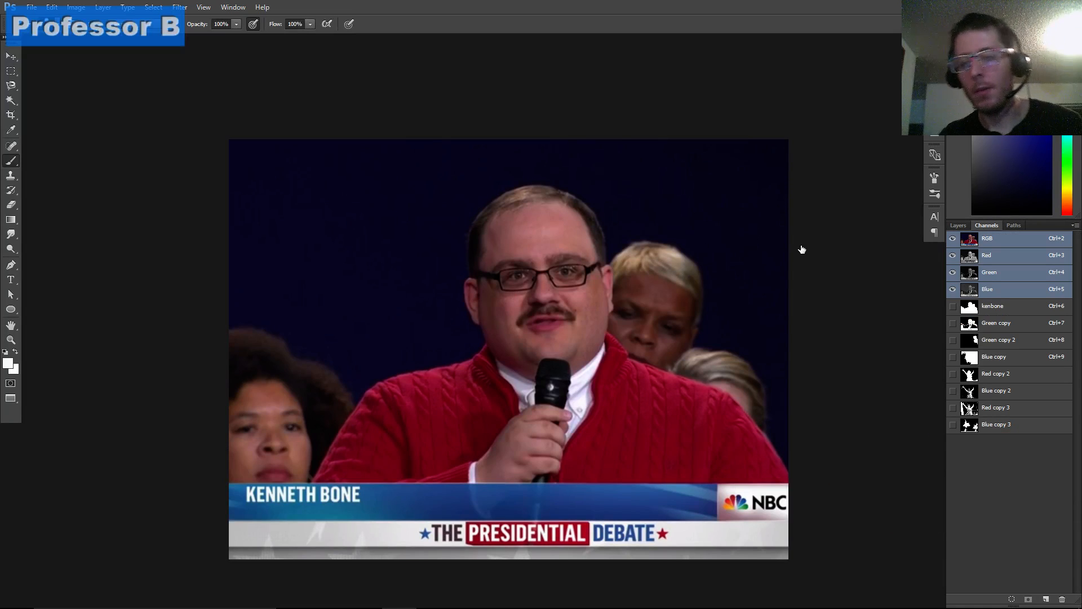
click(782, 276)
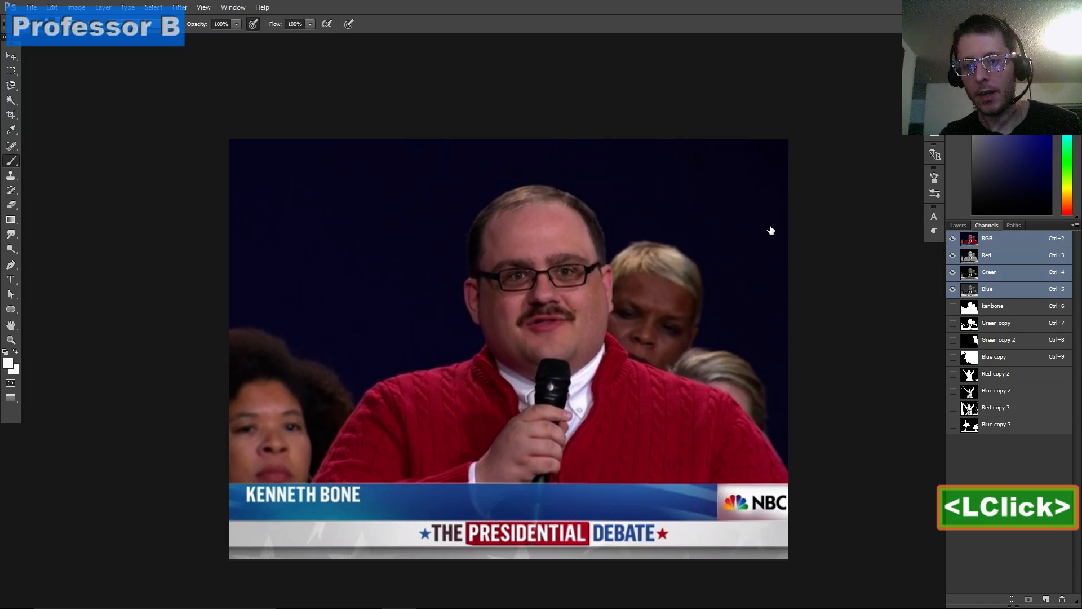
click(991, 273)
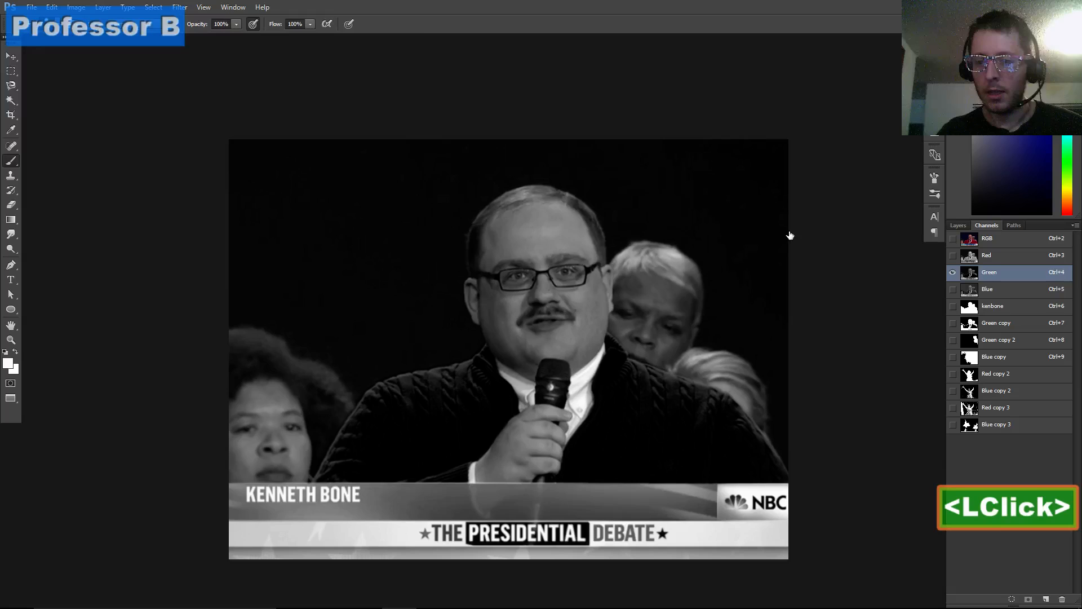
click(994, 306)
click(988, 289)
click(981, 256)
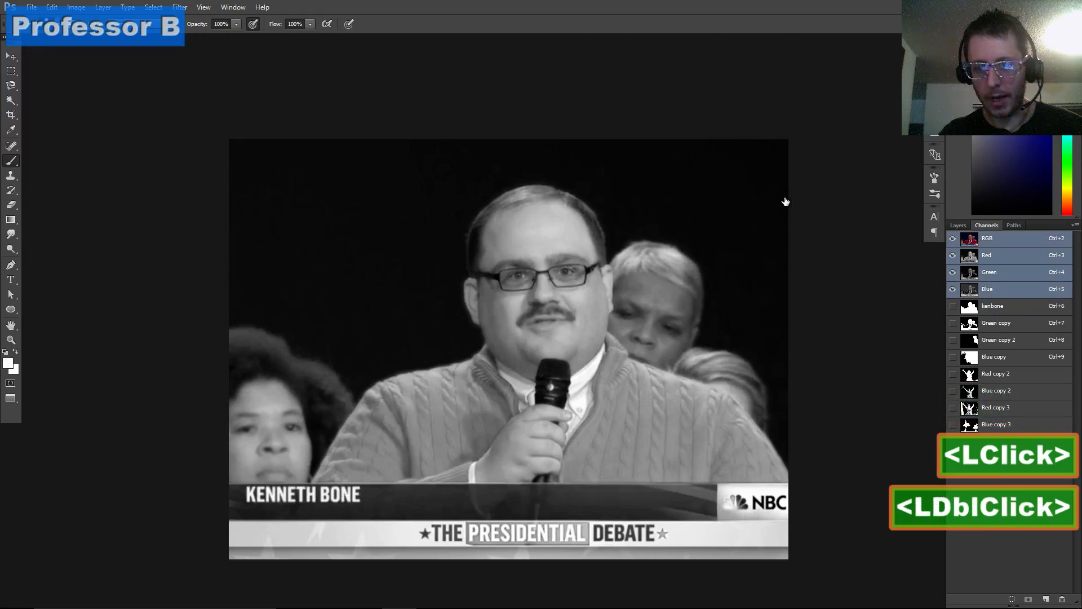
click(982, 239)
click(986, 289)
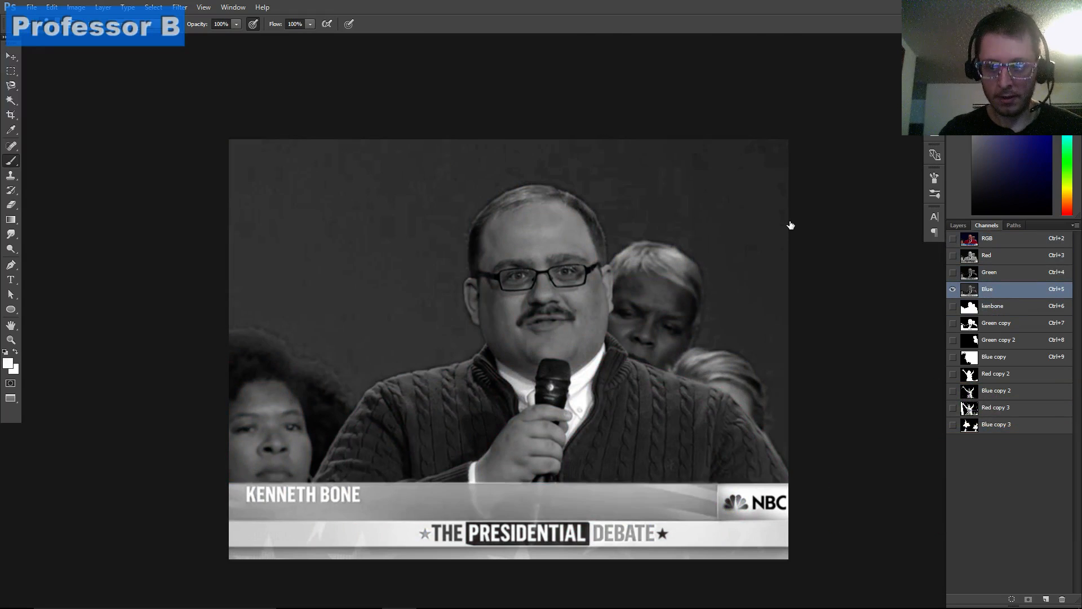
key(ctrl+4)
key(ctrl+3)
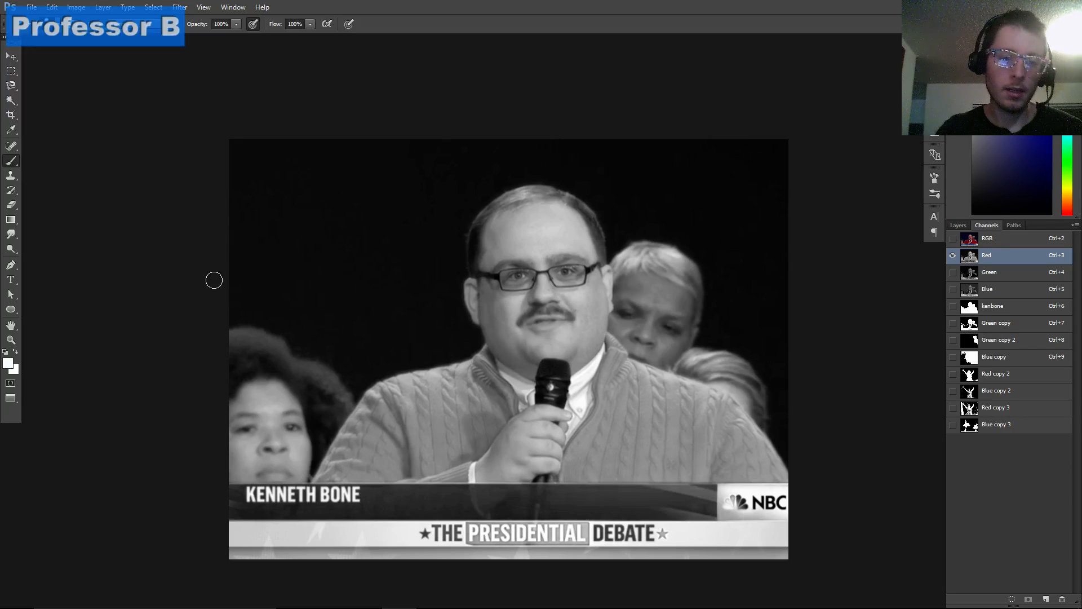
Compare the full-color RGB composite with the Red channel, ending on Red
drag(291, 348, 323, 308)
drag(536, 290, 466, 311)
key(ctrl+2)
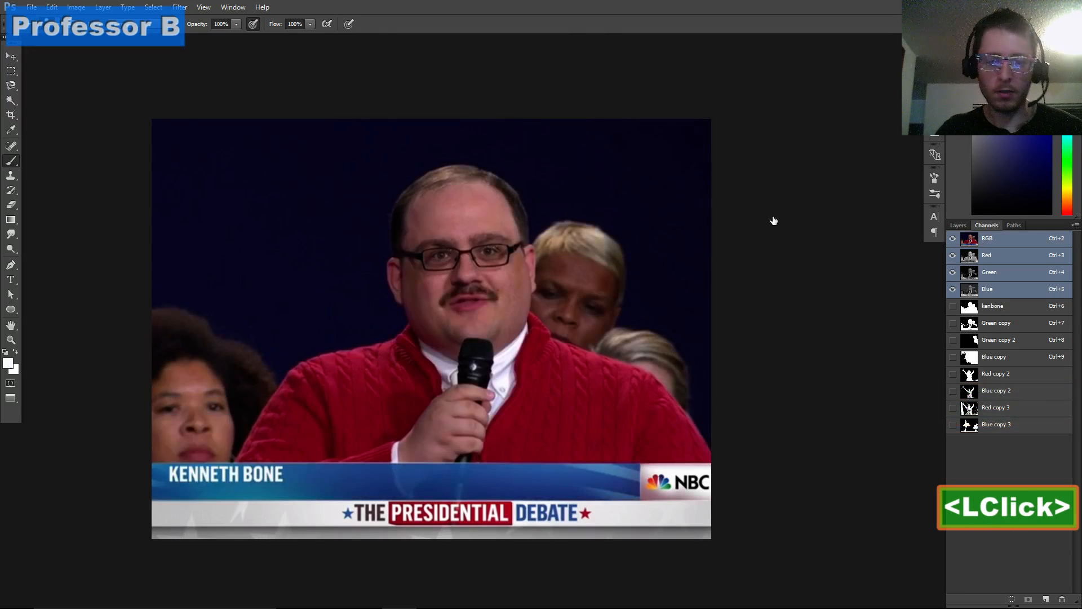
key(ctrl+3)
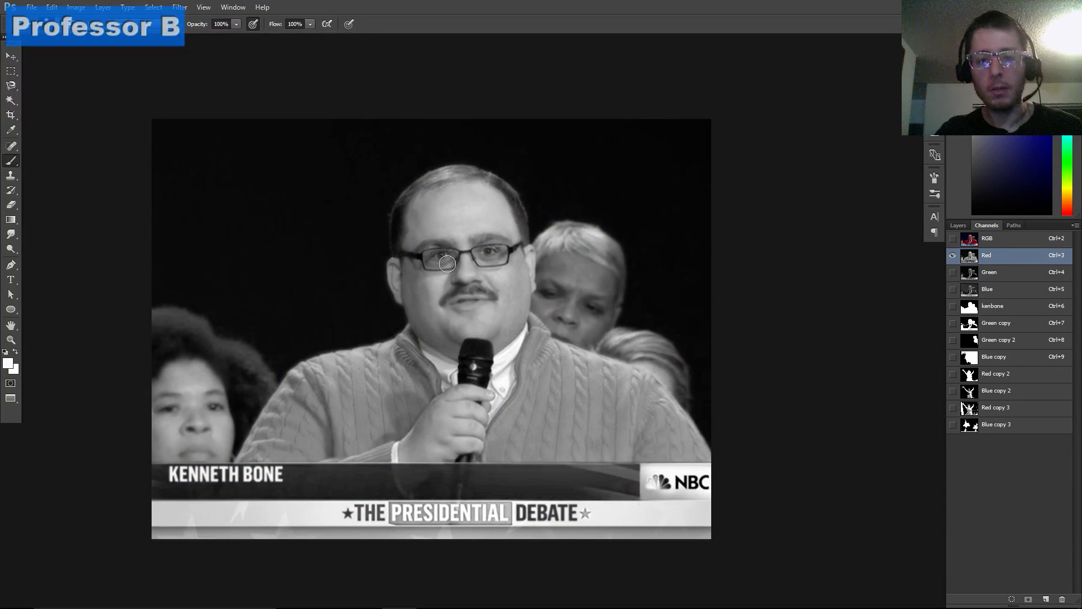
Duplicate the Red channel as a new channel for building a high-contrast mask
drag(996, 258, 1047, 599)
key(space)
drag(783, 321, 783, 365)
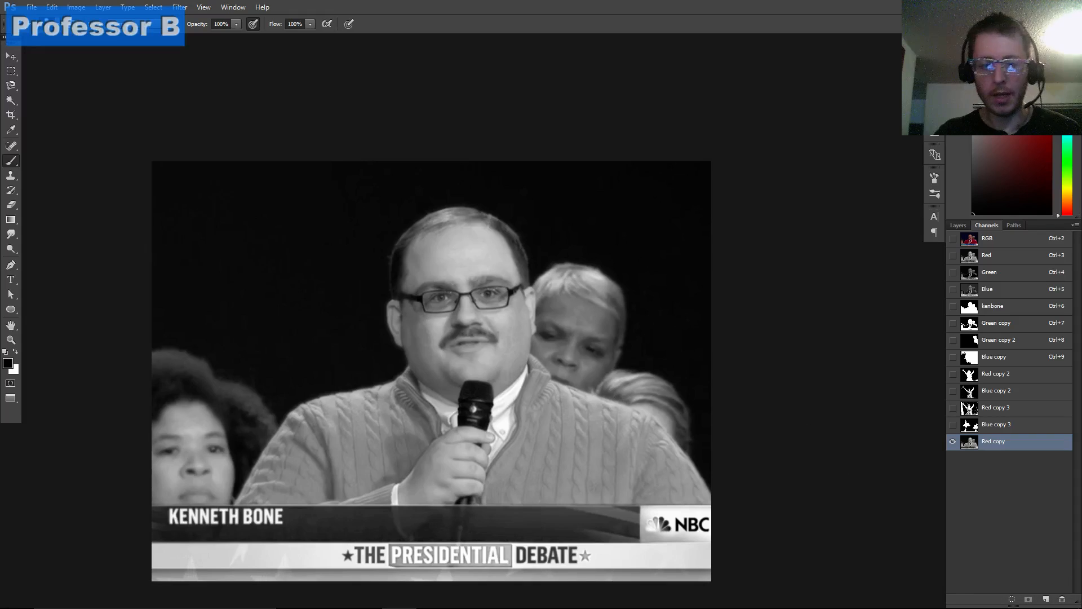
key(ctrl)
key(ctrl+u)
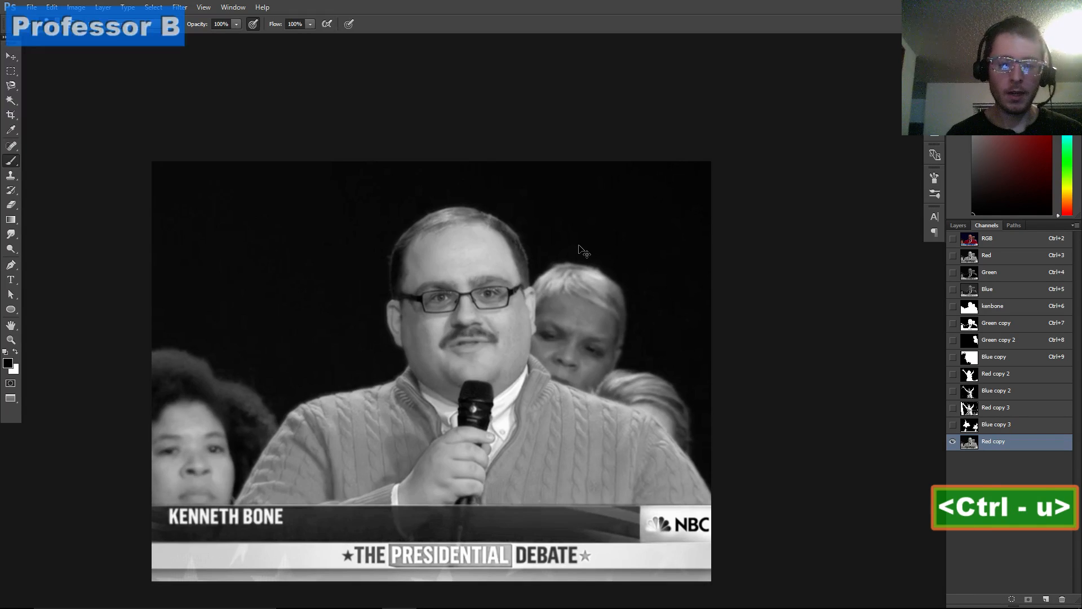
key(space)
drag(638, 289, 635, 284)
Open Levels for the Red copy channel and raise the black input level to 32
key(ctrl+l)
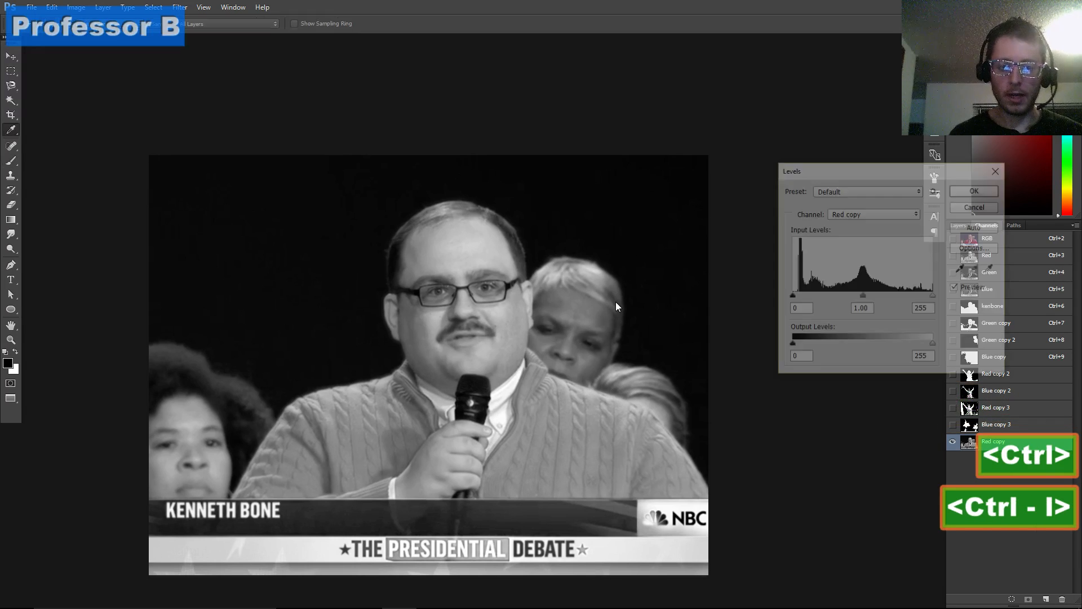
drag(712, 158, 654, 86)
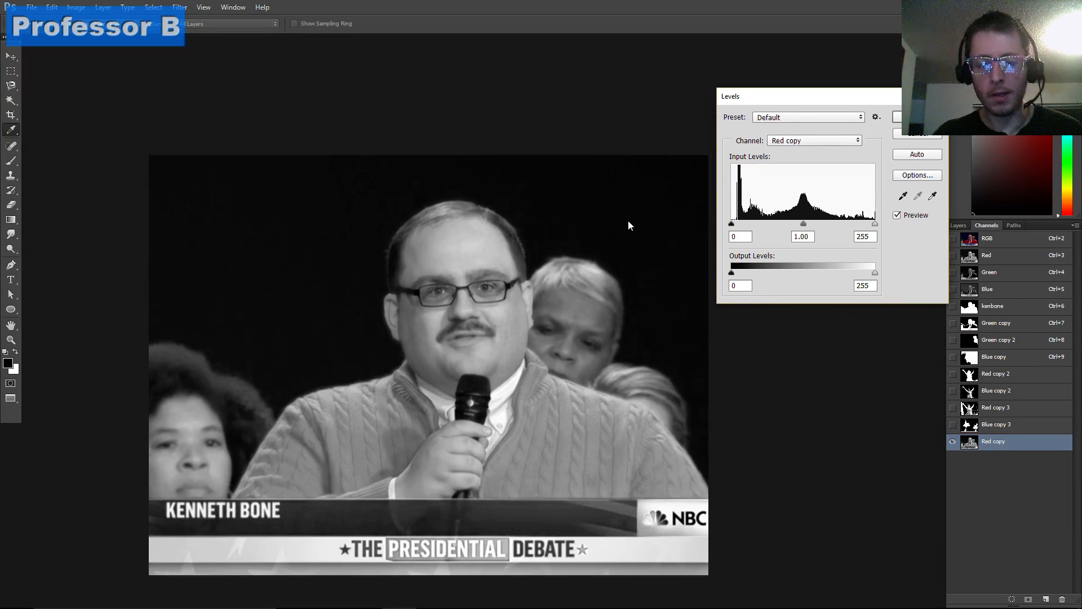
mouse_move(586, 179)
mouse_down()
mouse_move(620, 174)
mouse_move(584, 182)
mouse_up()
drag(585, 219, 559, 212)
drag(655, 220, 740, 222)
mouse_move(584, 179)
mouse_down()
mouse_move(618, 180)
mouse_move(598, 184)
mouse_up()
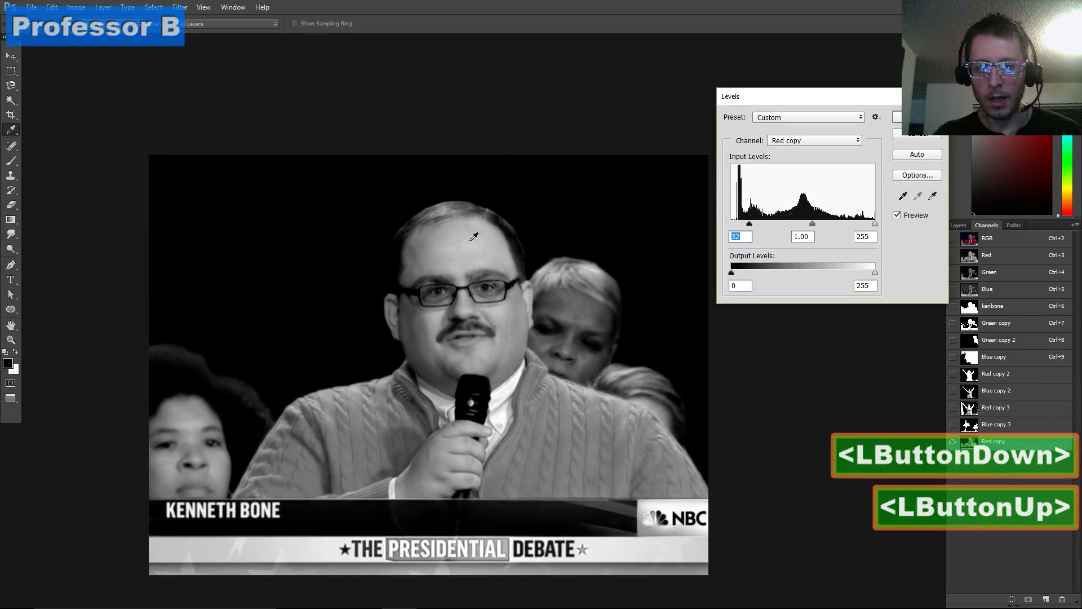
Set the Red copy channel's input levels to 37 for black and 65 for white, and apply Levels
key(space)
drag(297, 305, 224, 311)
drag(502, 260, 369, 317)
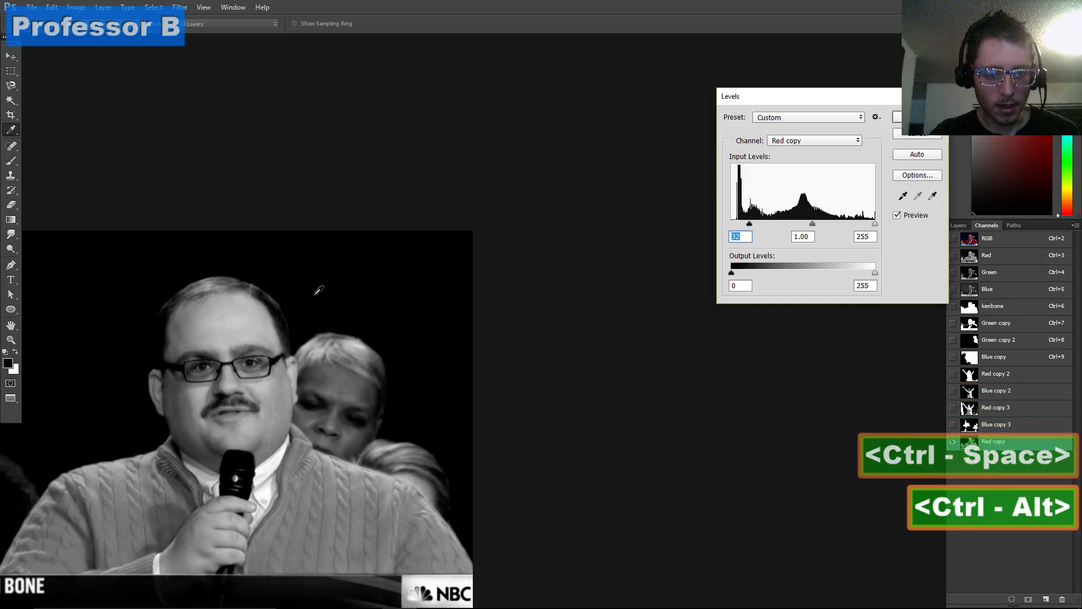
click(274, 277)
mouse_move(876, 224)
mouse_down()
mouse_move(738, 223)
mouse_move(768, 224)
mouse_move(752, 224)
mouse_up()
key(space)
drag(418, 225, 618, 169)
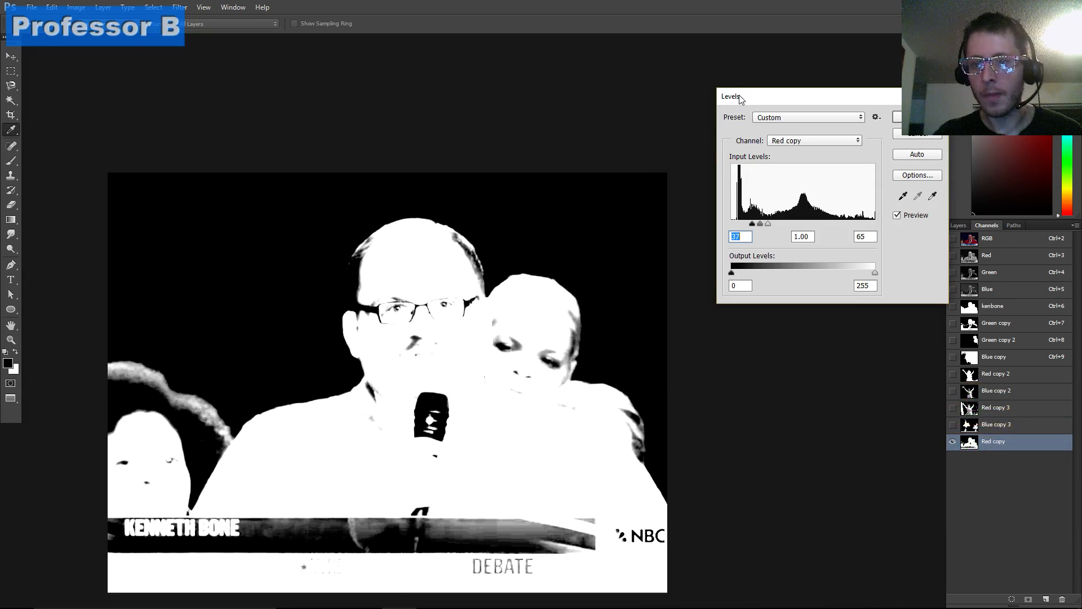
click(899, 117)
Load the Red copy channel as a selection, restore the RGB composite and return to the layer list
key(space)
drag(549, 326, 621, 257)
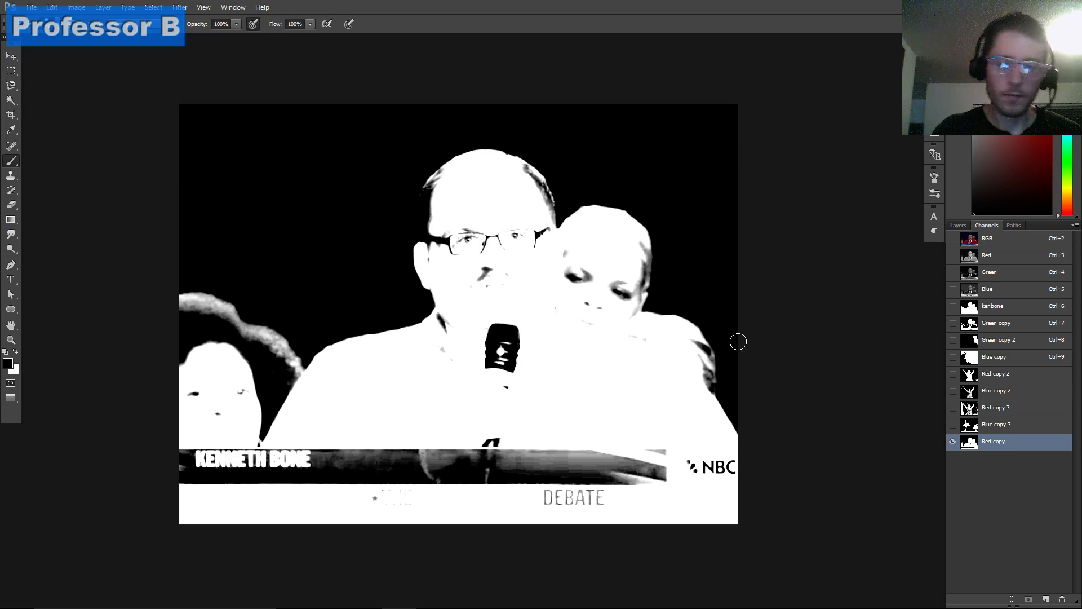
ctrl+click(970, 442)
click(959, 225)
click(986, 225)
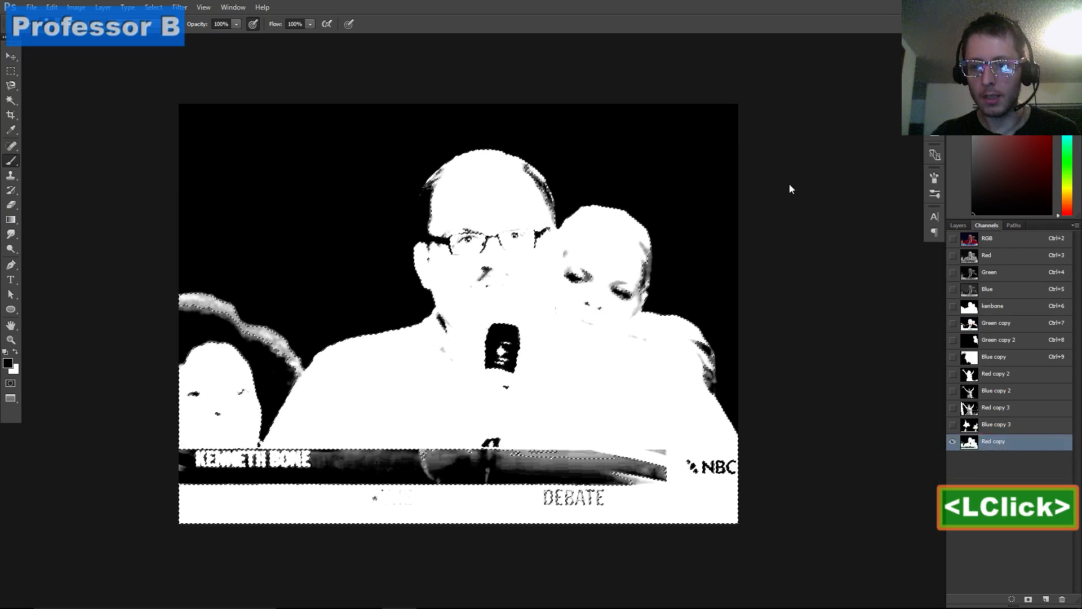
click(986, 238)
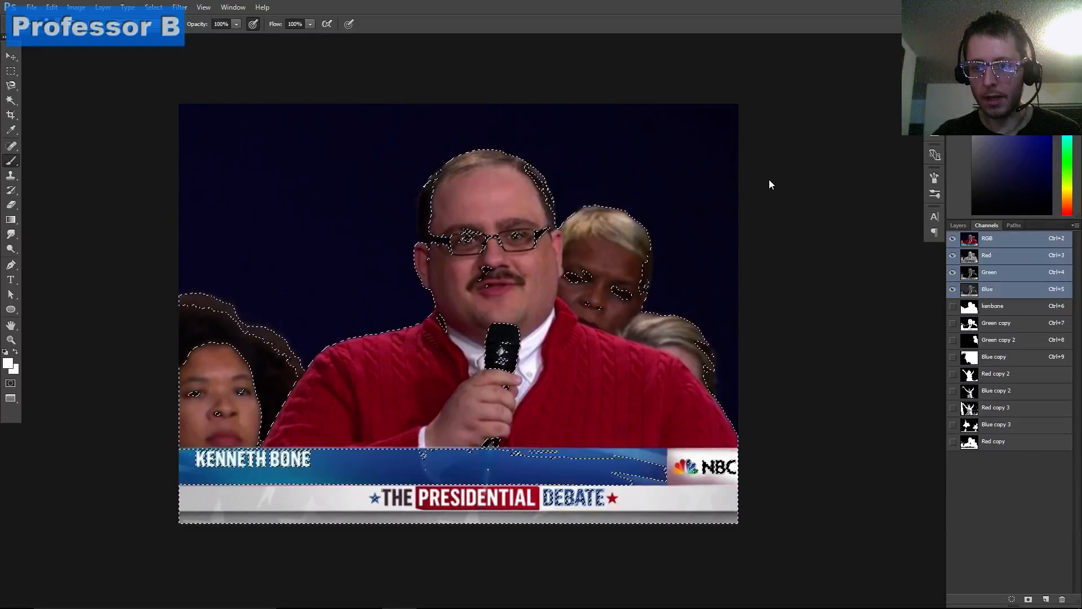
click(960, 225)
click(987, 225)
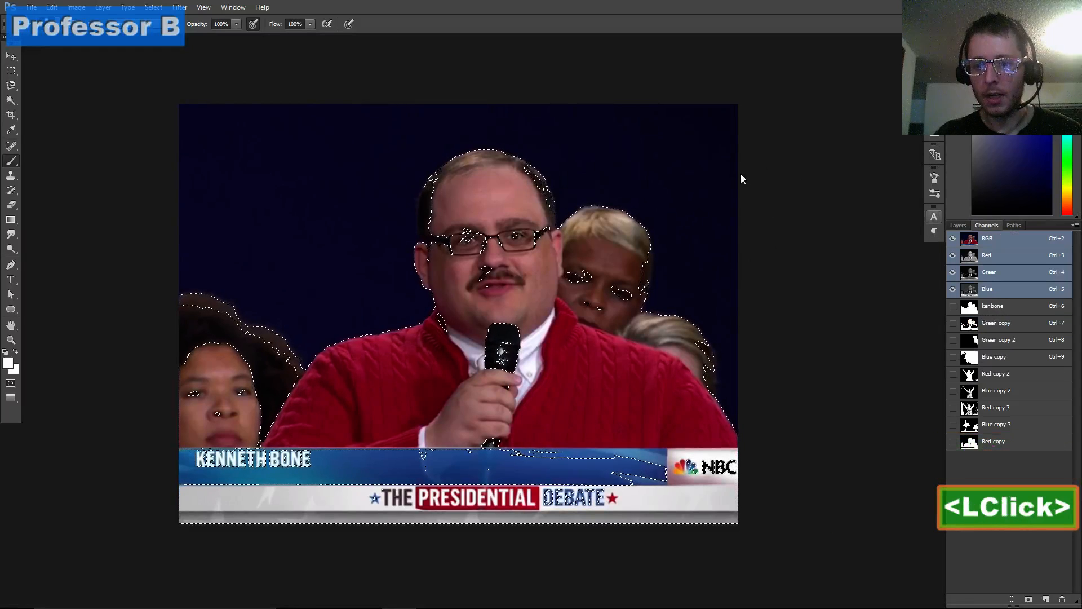
click(960, 225)
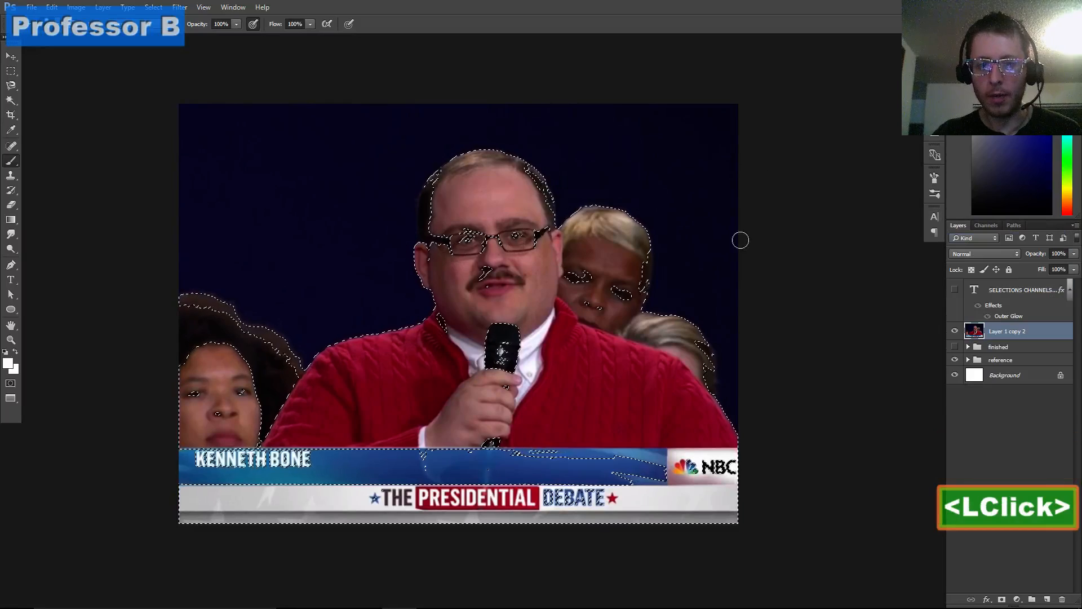
Inspect the selection edge around the central man's head and enter Quick Mask mode for the loaded selection
scroll(490, 373, up, 5)
drag(305, 190, 293, 296)
scroll(282, 259, up, 6)
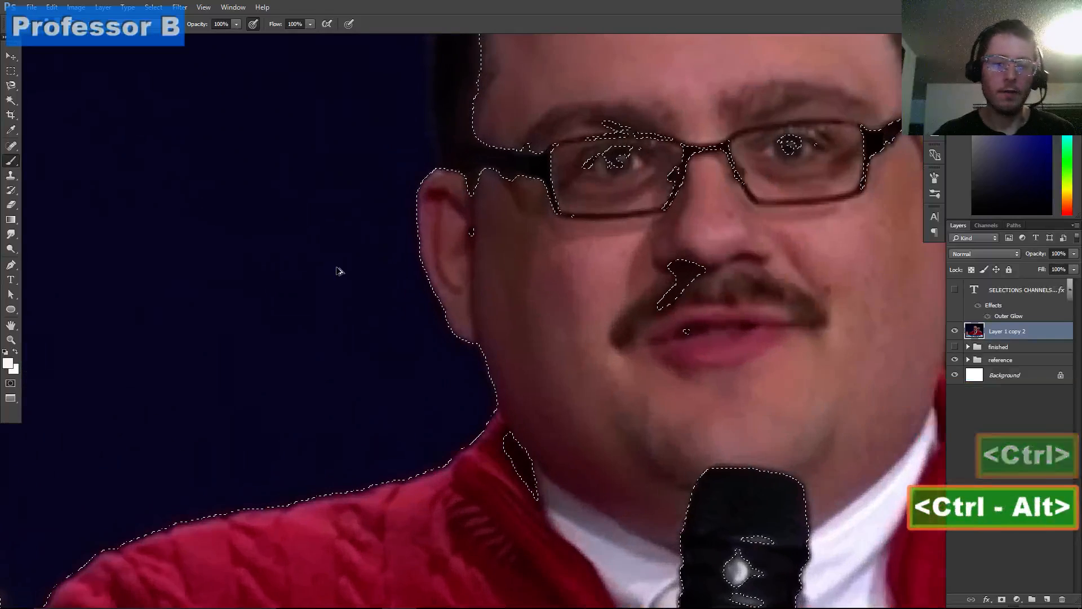
scroll(339, 271, up, 2)
drag(429, 230, 386, 370)
drag(375, 181, 337, 326)
drag(404, 231, 405, 259)
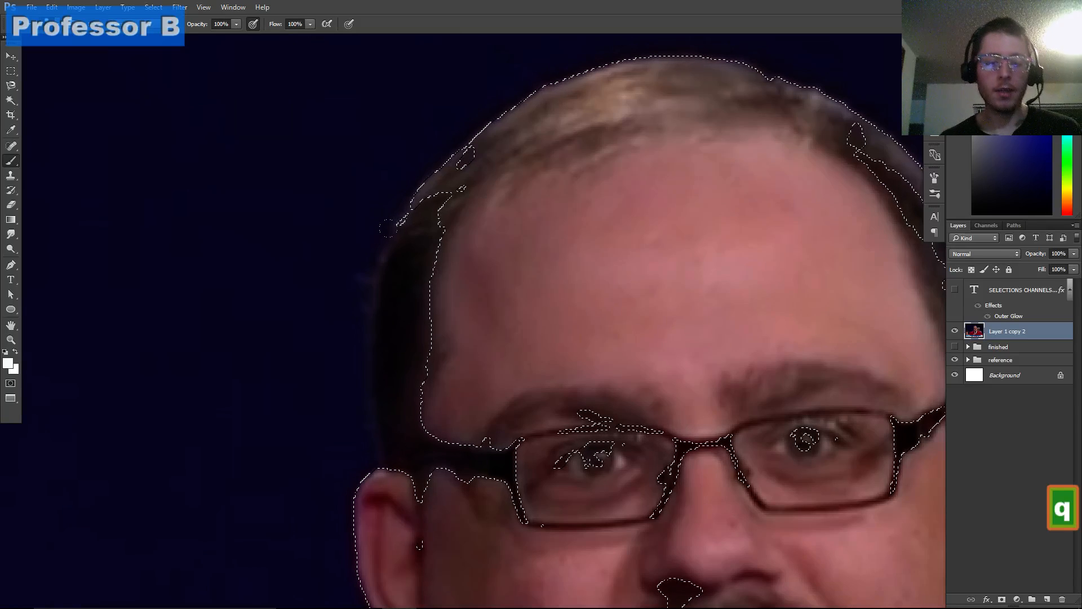
key(q)
scroll(411, 370, up, 5)
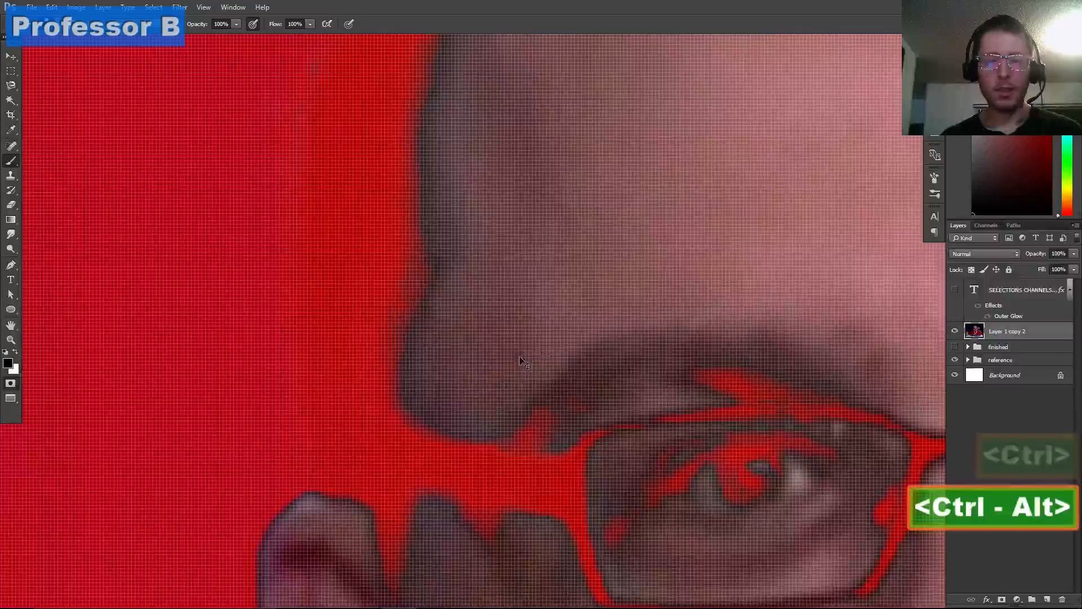
Inspect the Quick Mask overlay around the central man's hair and glasses, and return to the standard selection
scroll(478, 361, down, 1)
drag(416, 198, 462, 392)
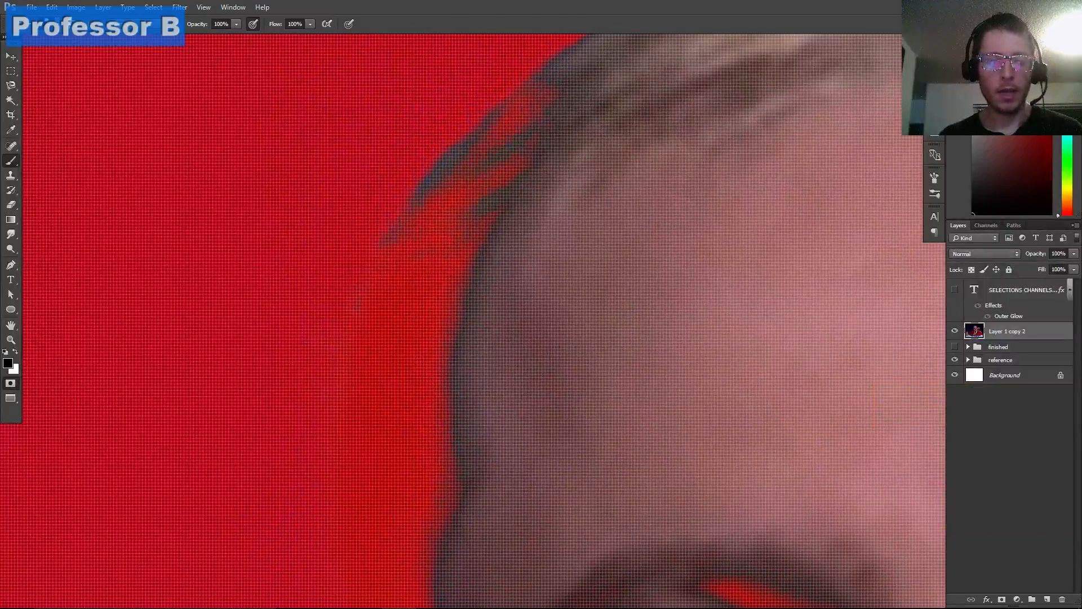
scroll(421, 310, down, 5)
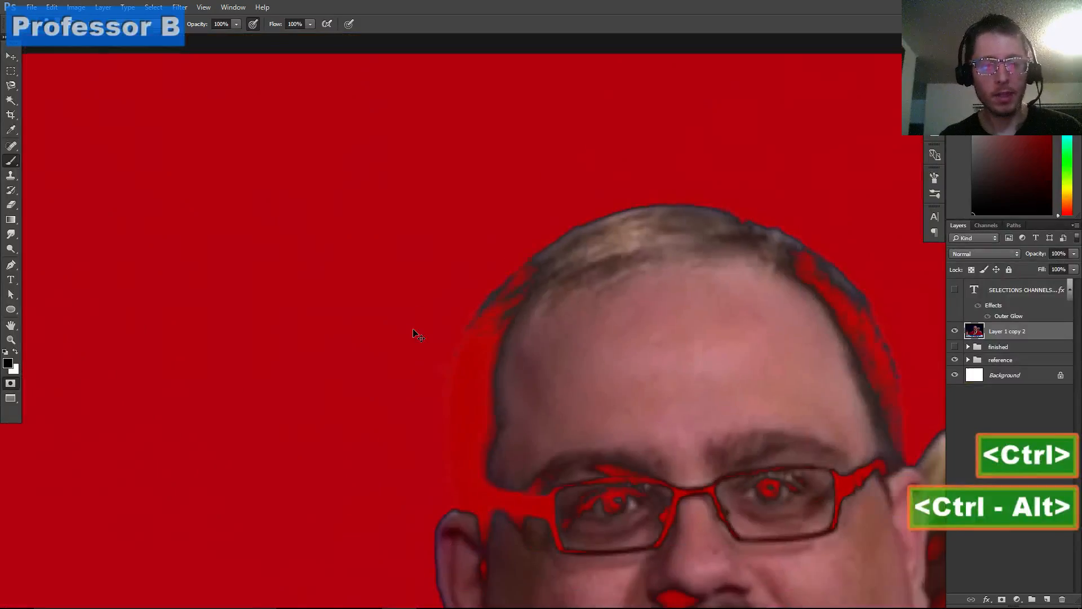
drag(513, 354, 398, 266)
drag(509, 313, 466, 208)
key(q)
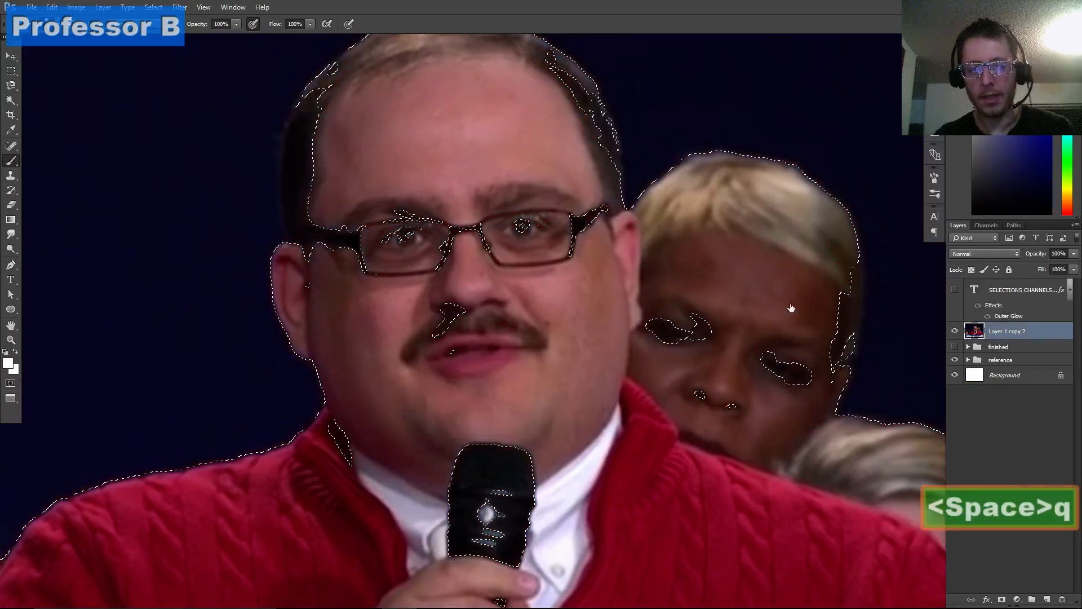
Display the Red copy channel on its own for editing and clear the active selection
click(987, 225)
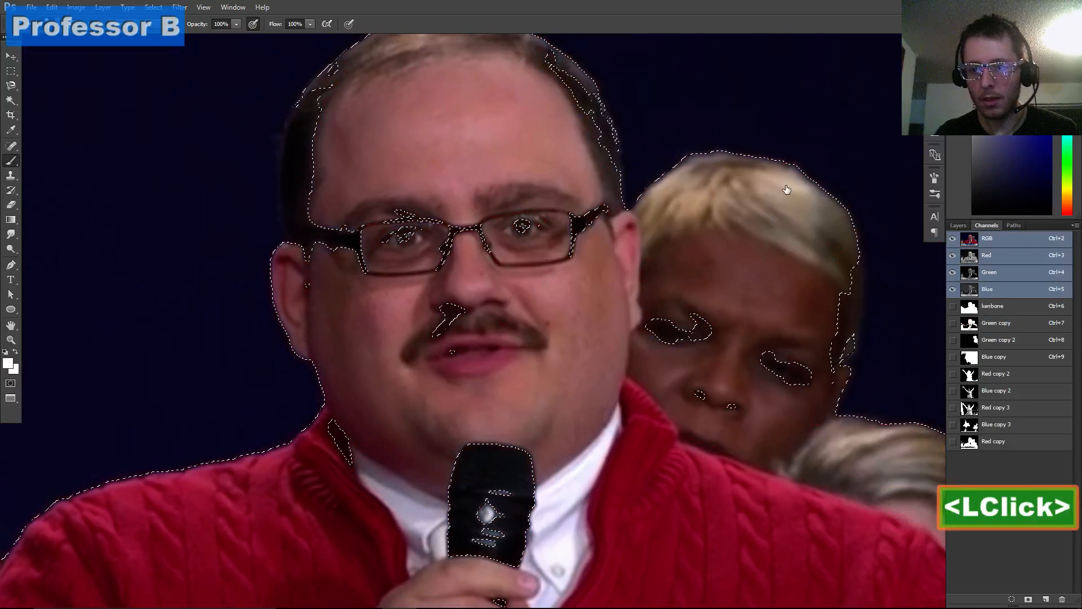
click(994, 442)
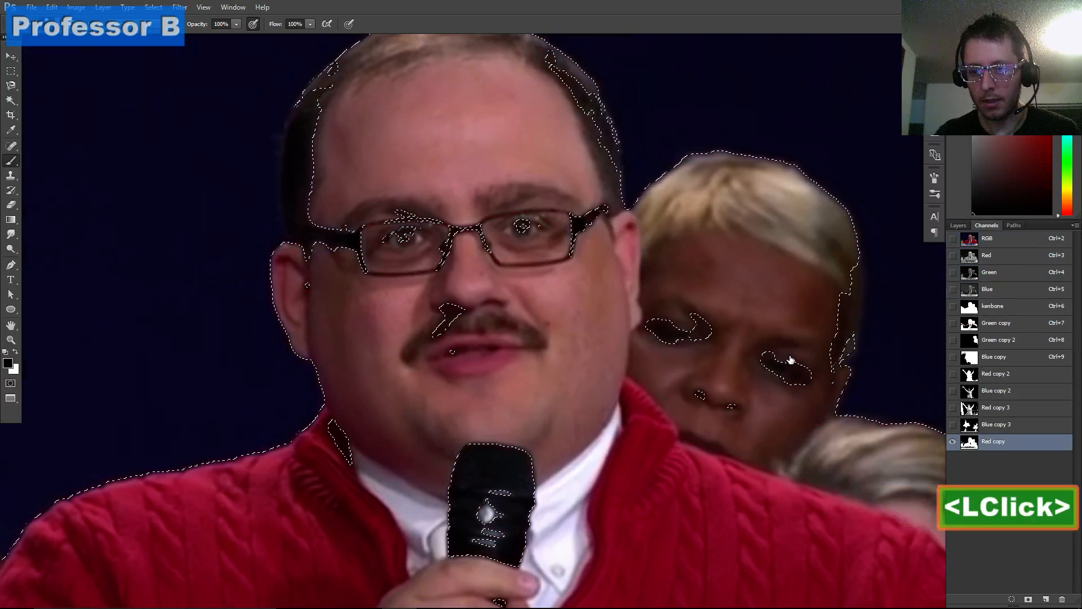
key(ctrl+d)
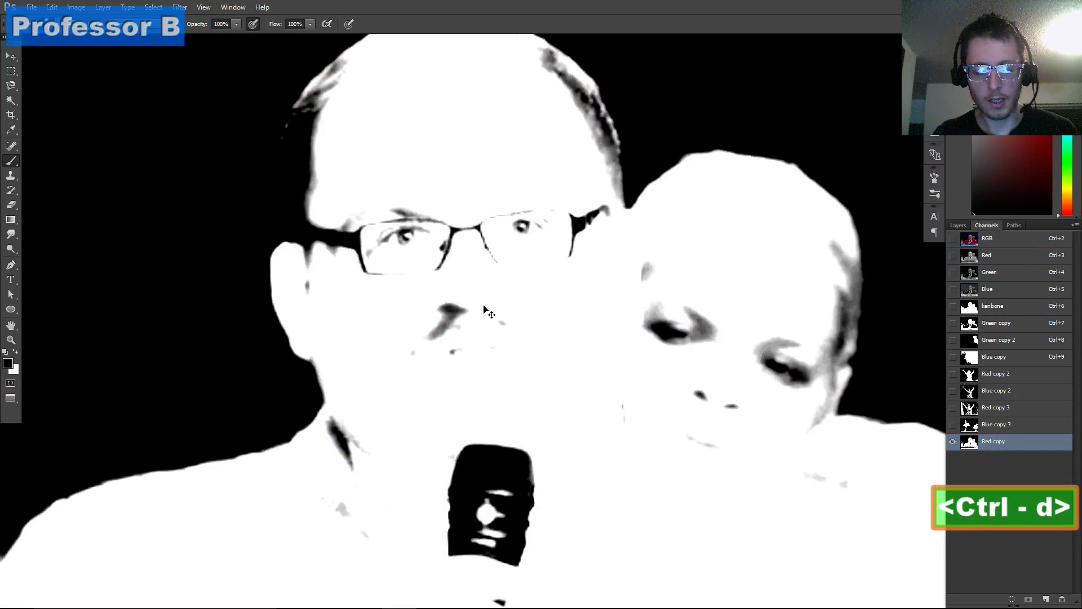
Enlarge the brush and paint the leftmost woman's facial features and inner hair solid white in the Red copy channel
drag(483, 312, 500, 259)
scroll(400, 305, down, 5)
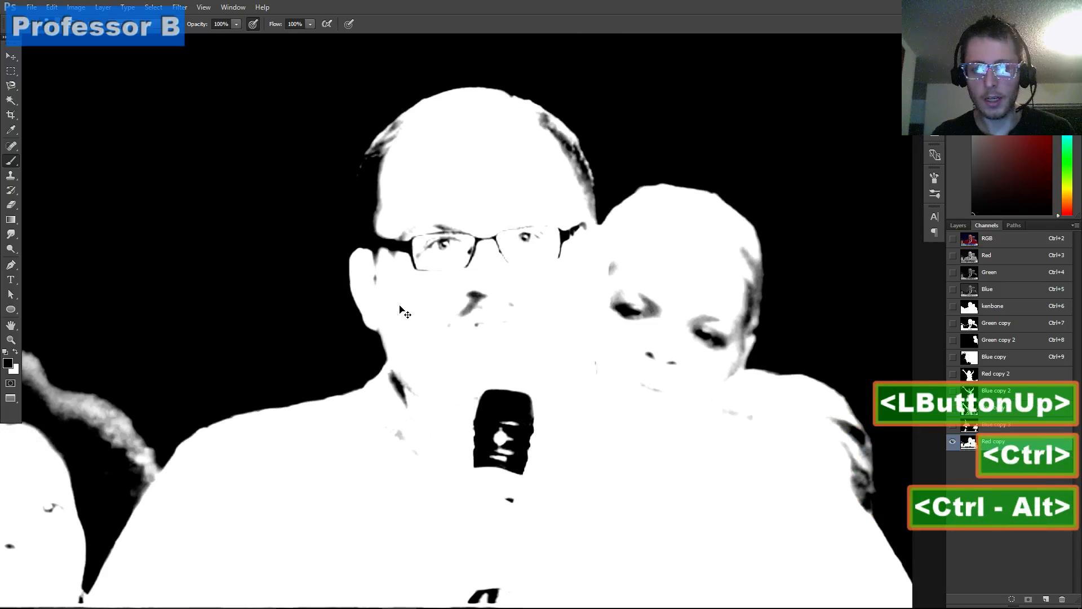
drag(295, 322, 608, 188)
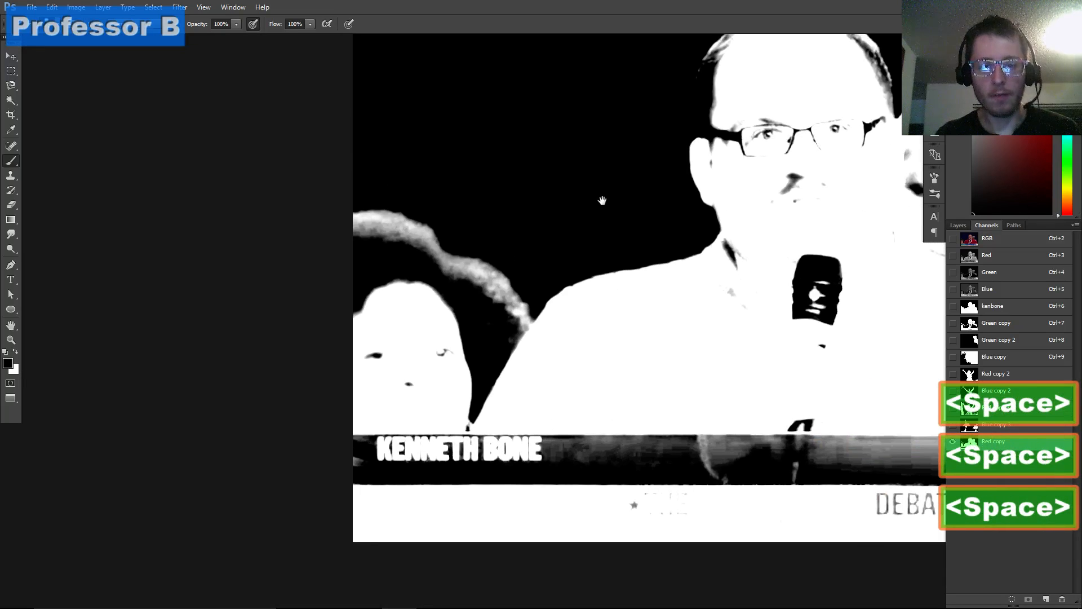
key(b)
key(bracketright)
key(bracketright)
key(bracketright)
key(bracketright)
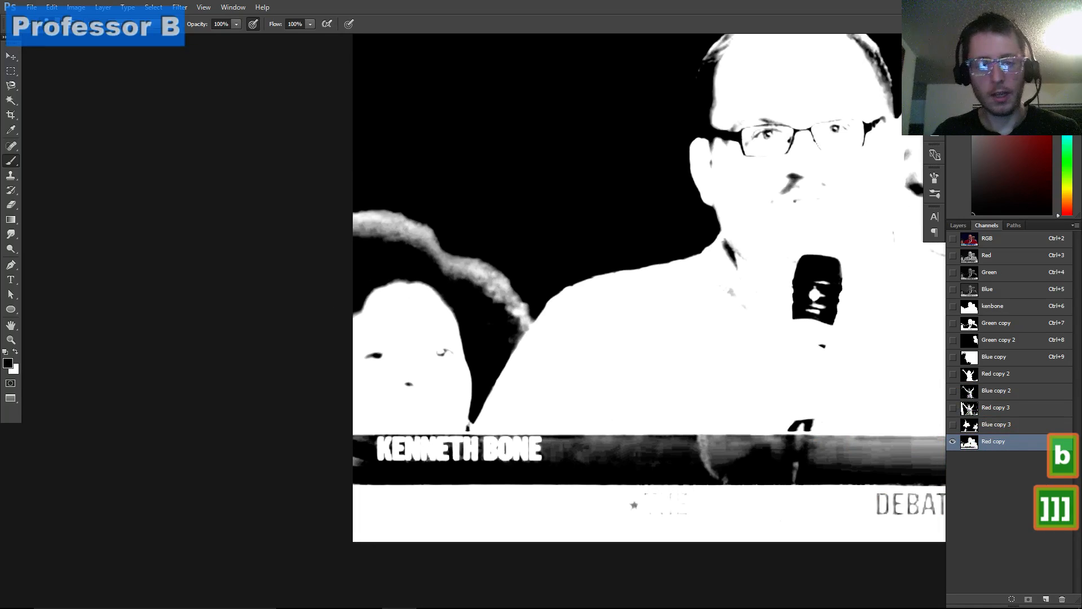
mouse_move(556, 205)
mouse_down()
mouse_move(532, 249)
mouse_move(544, 247)
mouse_up()
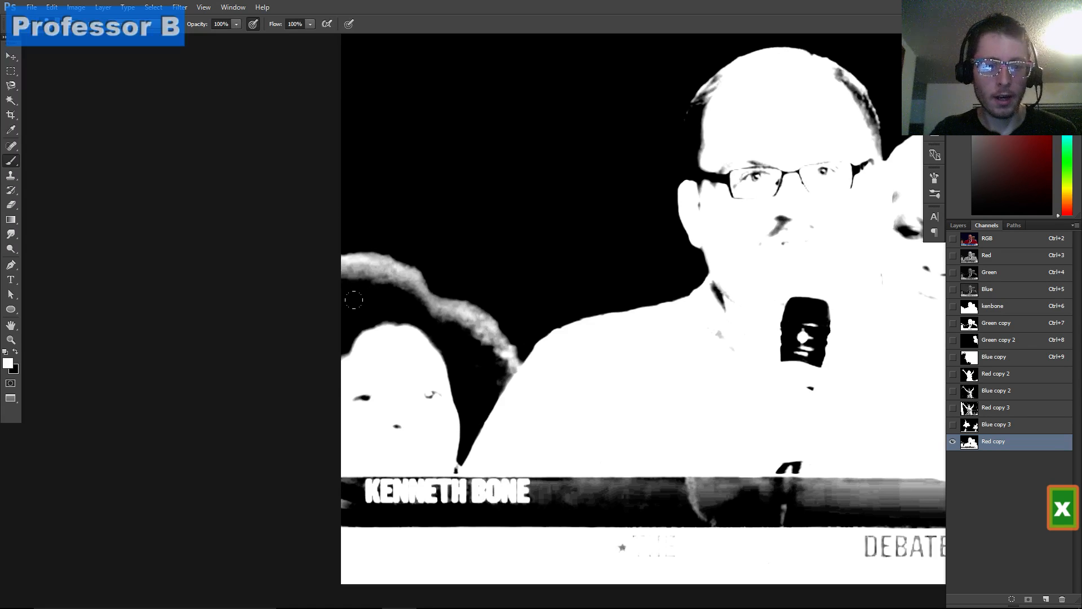
mouse_move(507, 376)
mouse_down()
mouse_move(445, 478)
mouse_move(480, 358)
mouse_up()
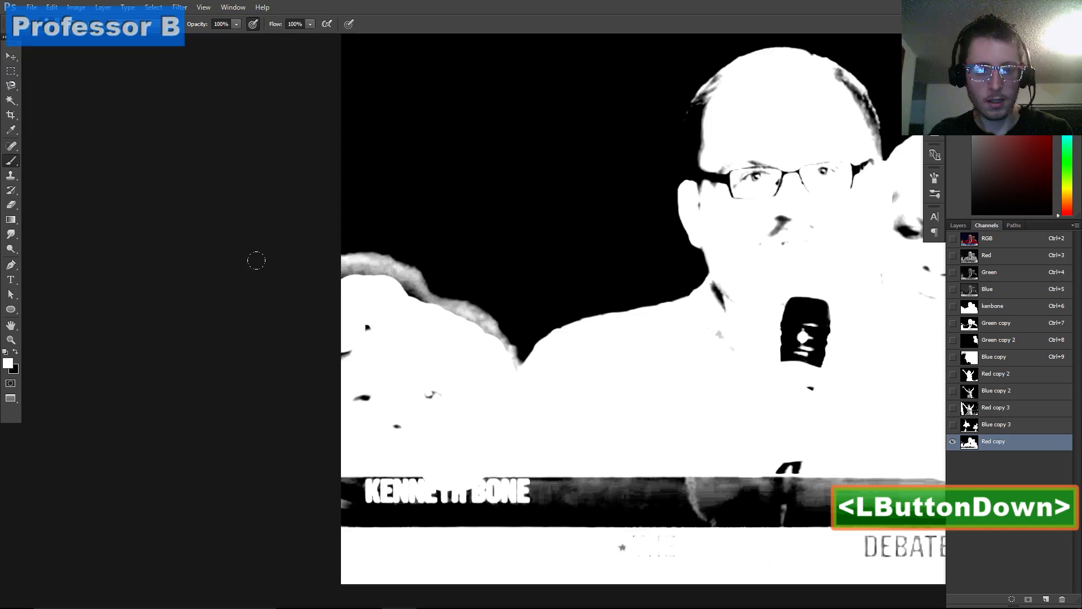
drag(313, 252, 317, 282)
drag(317, 282, 320, 312)
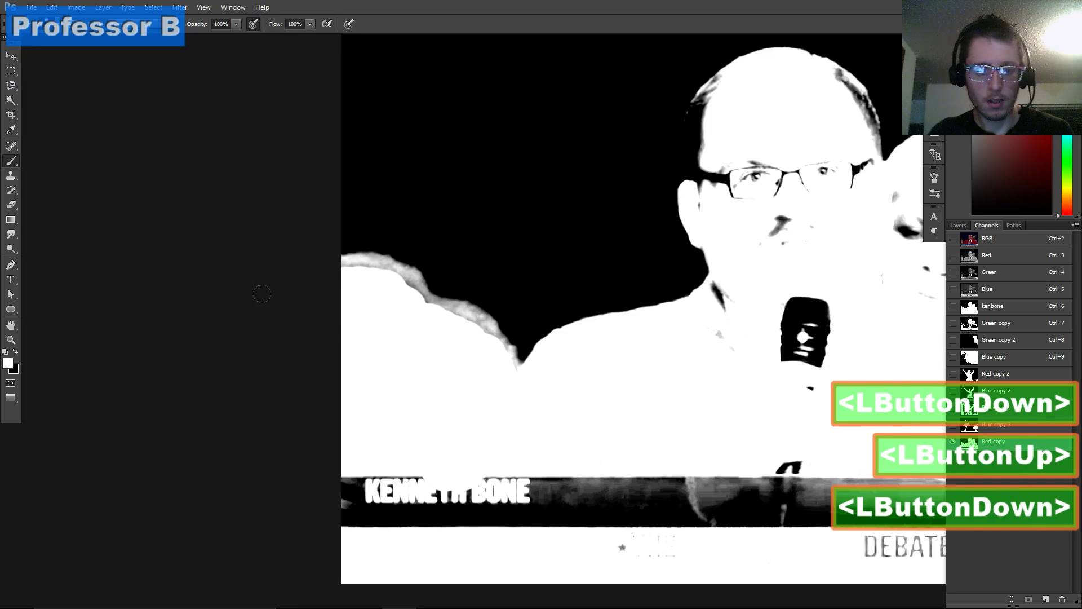
Paint the dark microphone and collar patches on the central man solid white, undoing the last stray stroke
key(space)
drag(559, 401, 440, 414)
drag(689, 354, 691, 377)
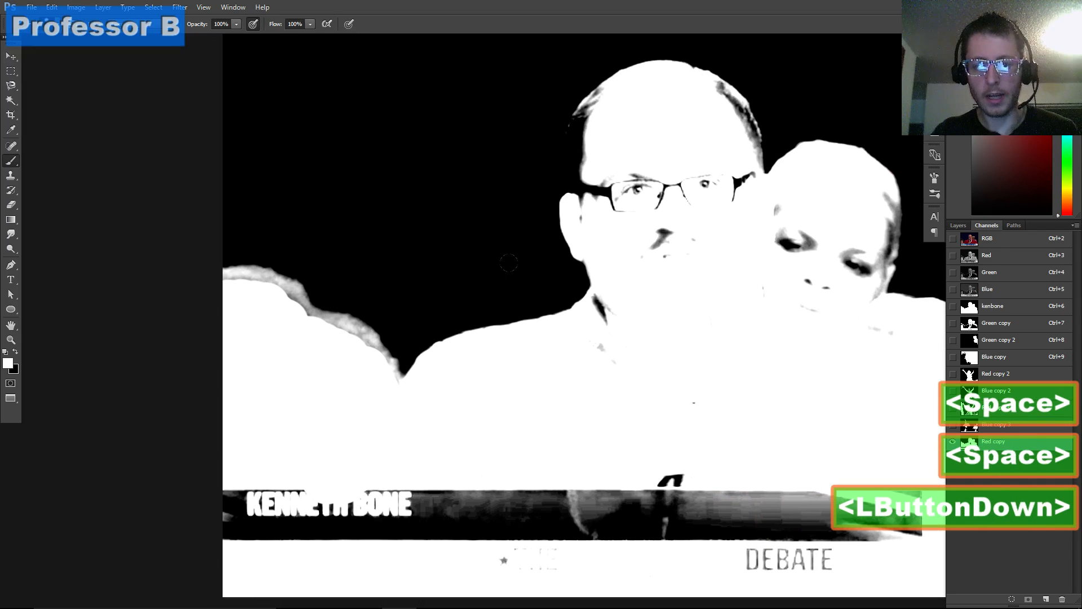
drag(601, 314, 600, 345)
key(space)
drag(466, 240, 371, 302)
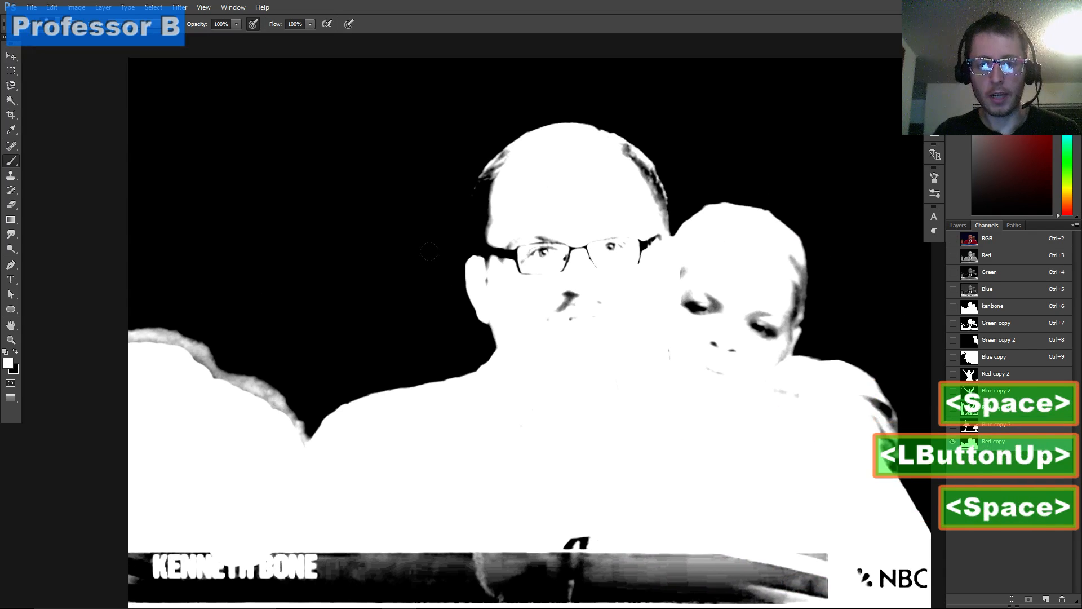
mouse_move(492, 234)
mouse_down()
mouse_move(481, 178)
mouse_move(501, 186)
mouse_move(501, 224)
mouse_up()
key(ctrl+z)
Paint white over the remaining dark details inside the central man's face and the face of the woman behind him
mouse_move(699, 305)
mouse_down()
mouse_move(566, 234)
mouse_move(550, 261)
mouse_move(531, 210)
mouse_move(558, 248)
mouse_up()
key(space)
drag(580, 290, 499, 212)
mouse_move(537, 299)
mouse_down()
mouse_move(536, 244)
mouse_move(541, 261)
mouse_up()
key(space)
mouse_move(533, 374)
mouse_down()
mouse_move(442, 283)
mouse_move(453, 288)
mouse_up()
Enlarge the brush and cover the caption banner and logo area across the channel's lower part with solid white
scroll(459, 411, down, 1)
scroll(461, 415, down, 2)
key(bracketright)
key(bracketright)
key(bracketright)
key(bracketright)
key(bracketright)
key(bracketright)
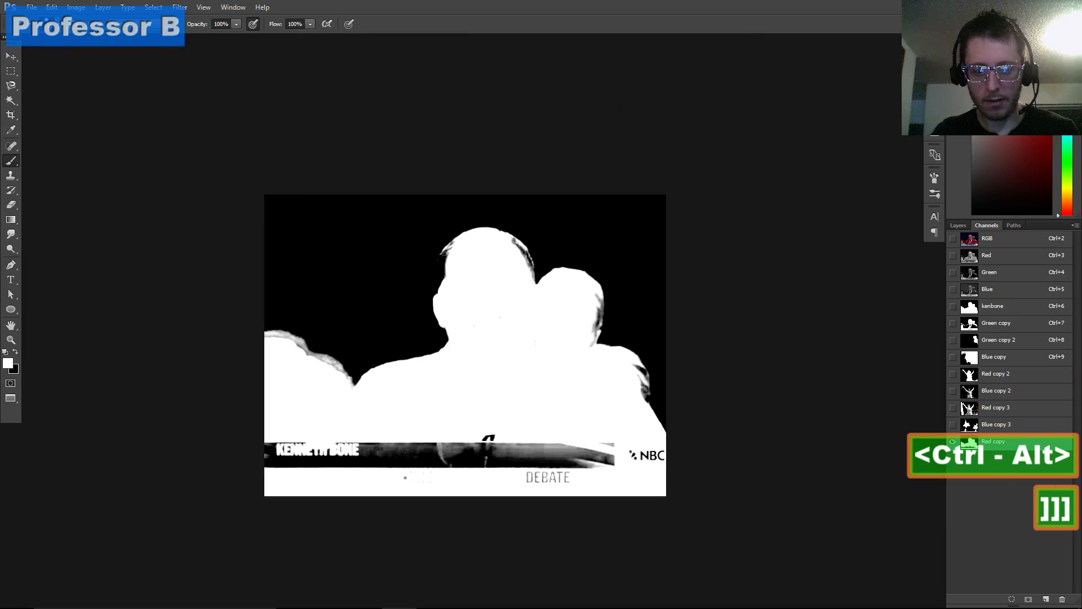
right_click(428, 334)
click(415, 388)
mouse_move(219, 340)
mouse_down()
mouse_move(416, 342)
mouse_move(637, 457)
mouse_up()
Shrink the brush for detail work along the leftmost woman's gray hair edge in the Red copy channel
drag(379, 362, 313, 380)
scroll(261, 344, up, 4)
scroll(260, 345, up, 4)
drag(204, 312, 261, 353)
scroll(260, 329, up, 4)
key(bracketleft)
key(bracketleft)
key(bracketleft)
key(bracketleft)
key(bracketleft)
key(bracketleft)
key(bracketleft)
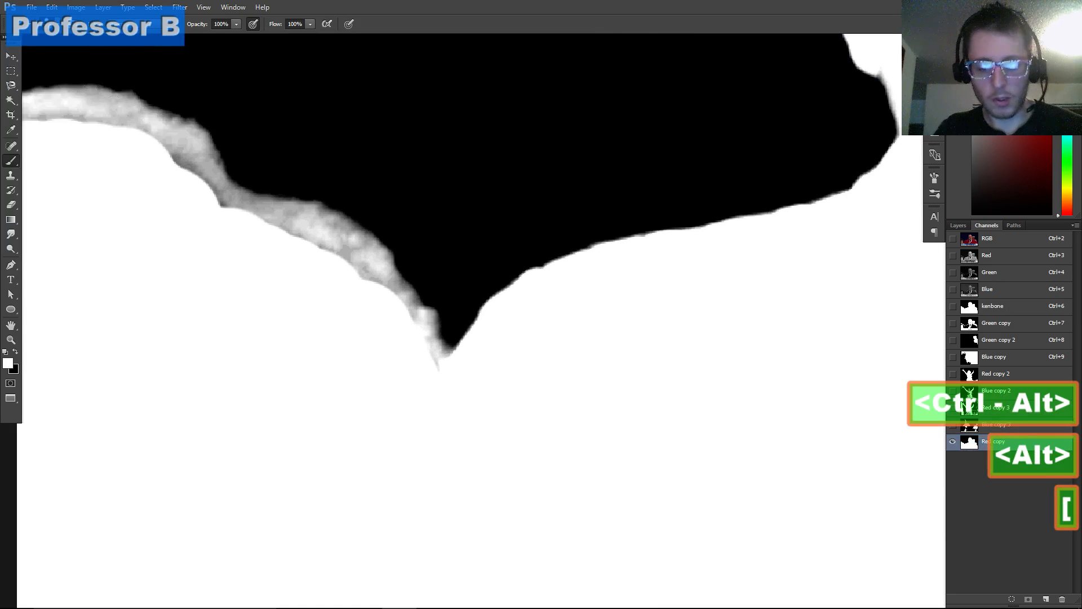
drag(217, 158, 227, 257)
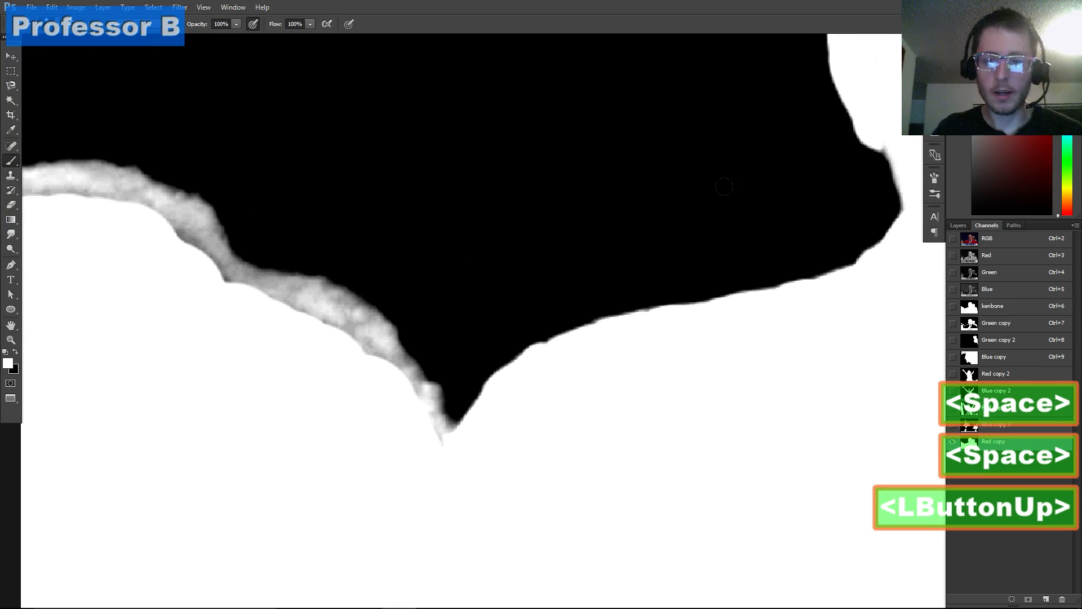
Compare the hair edge with the RGB composite, return to Red copy and paint the inner gray fringe white
click(993, 239)
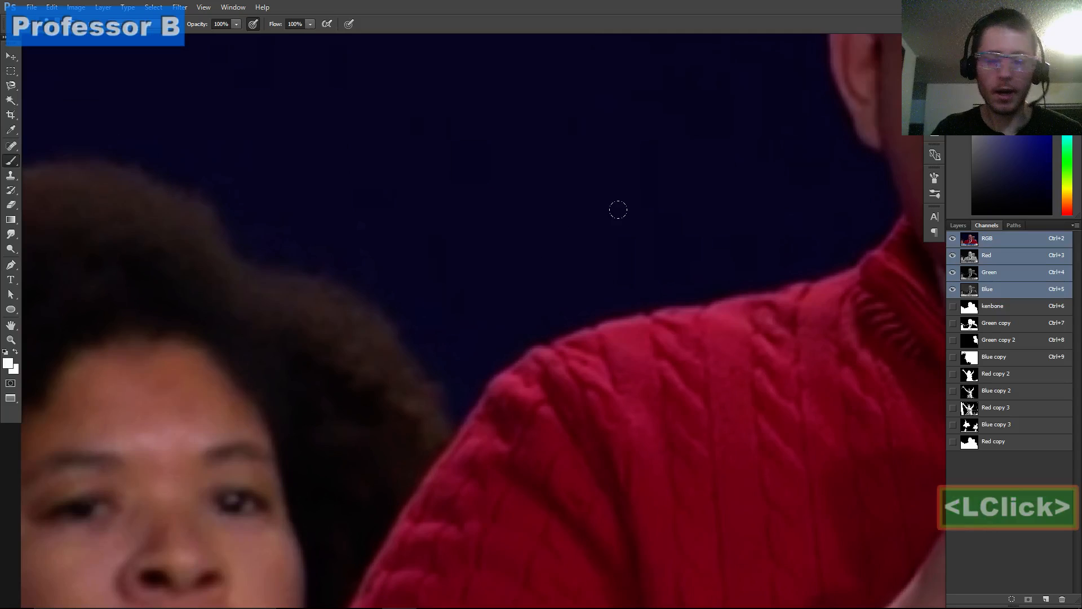
drag(792, 361, 792, 361)
drag(337, 339, 414, 333)
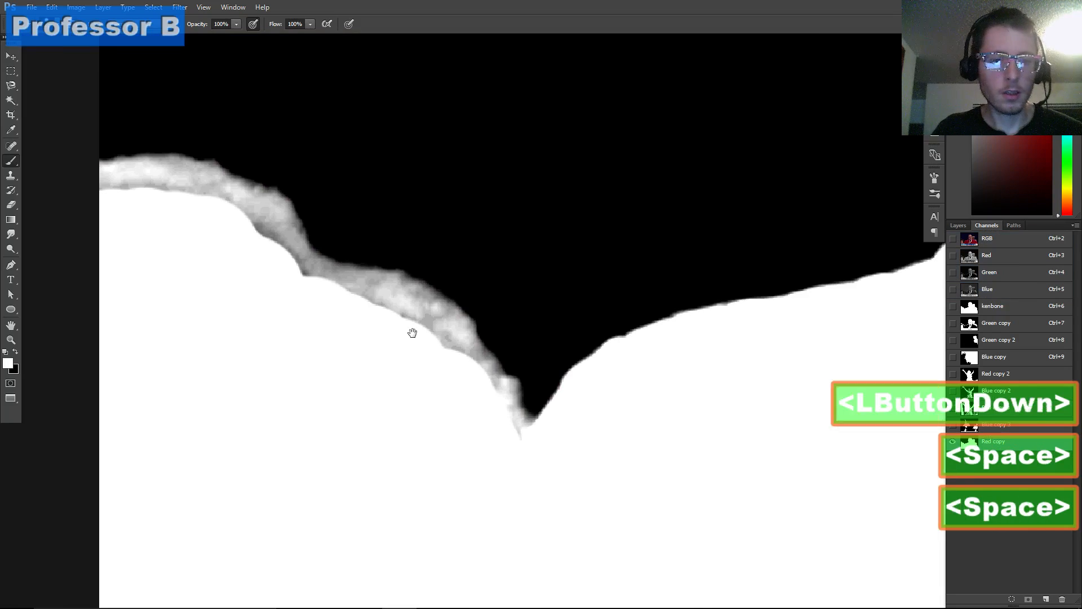
mouse_move(520, 437)
mouse_down()
mouse_move(367, 321)
mouse_move(354, 293)
mouse_move(442, 330)
mouse_move(241, 227)
mouse_up()
drag(231, 222, 201, 219)
Choose a soft round brush and paint white over the gray fringe along the leftmost woman's hair
right_click(237, 263)
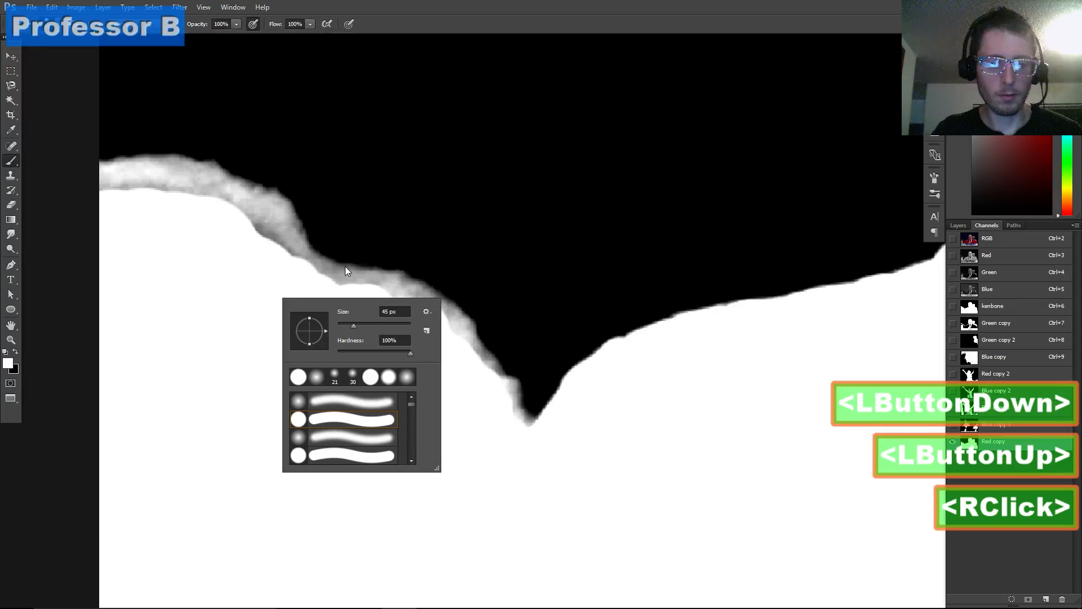
click(343, 404)
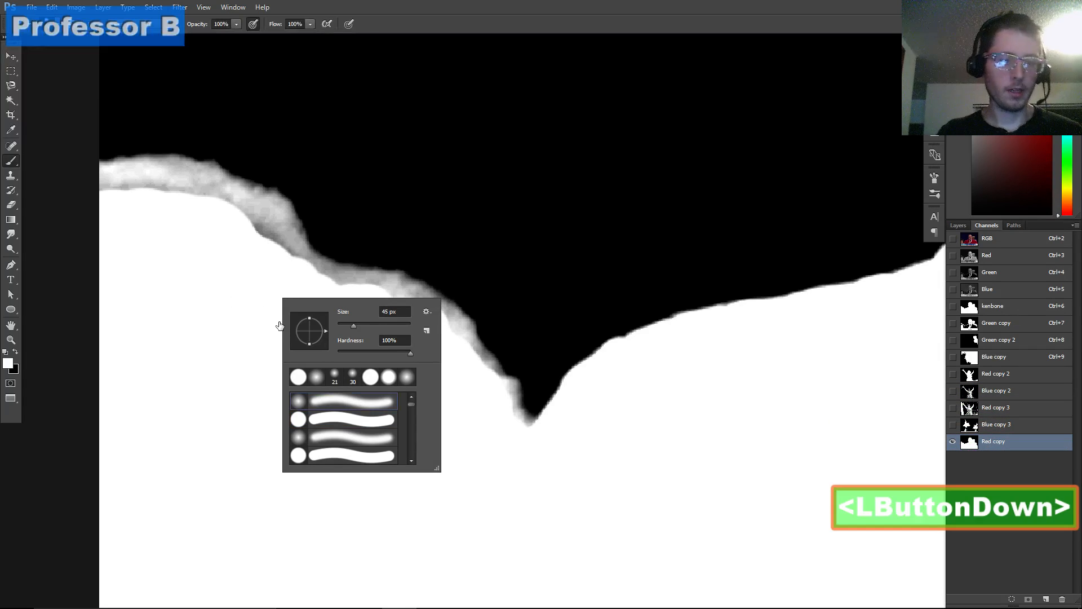
key(space)
drag(239, 257, 239, 257)
click(269, 234)
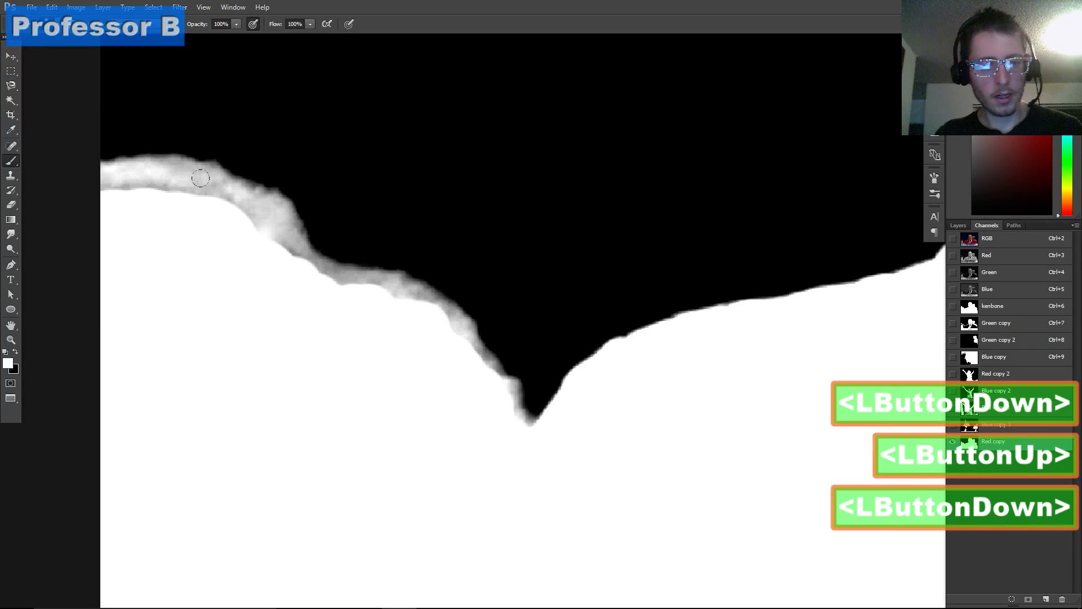
drag(245, 217, 409, 289)
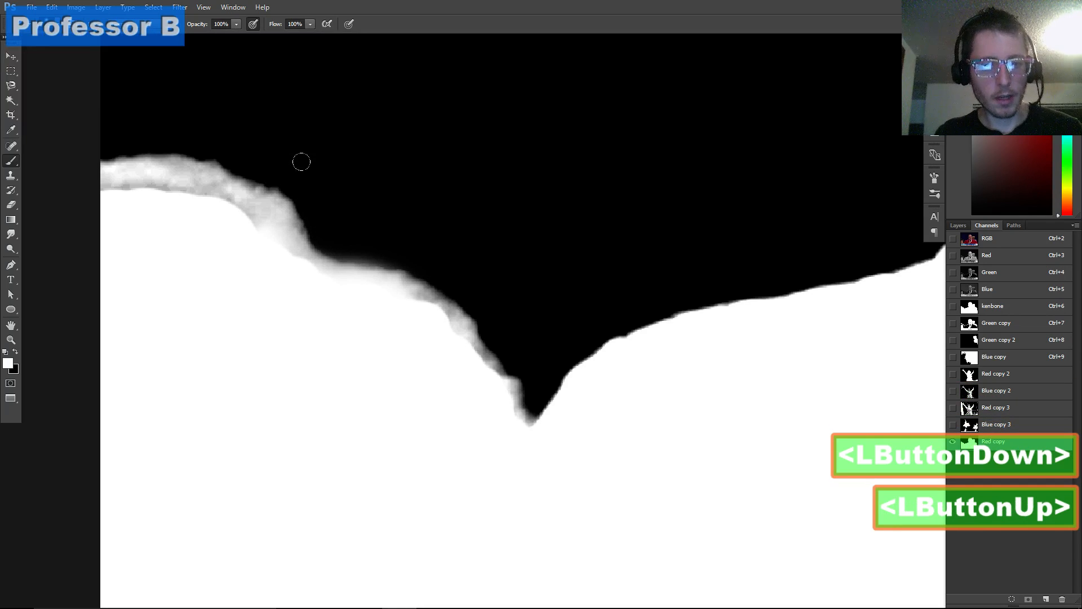
Undo the last soft stroke and repaint the gray hair fringe white, undoing strokes that spill past the hair edge
key(ctrl+z)
mouse_move(309, 239)
mouse_down()
mouse_move(242, 232)
mouse_move(178, 177)
mouse_up()
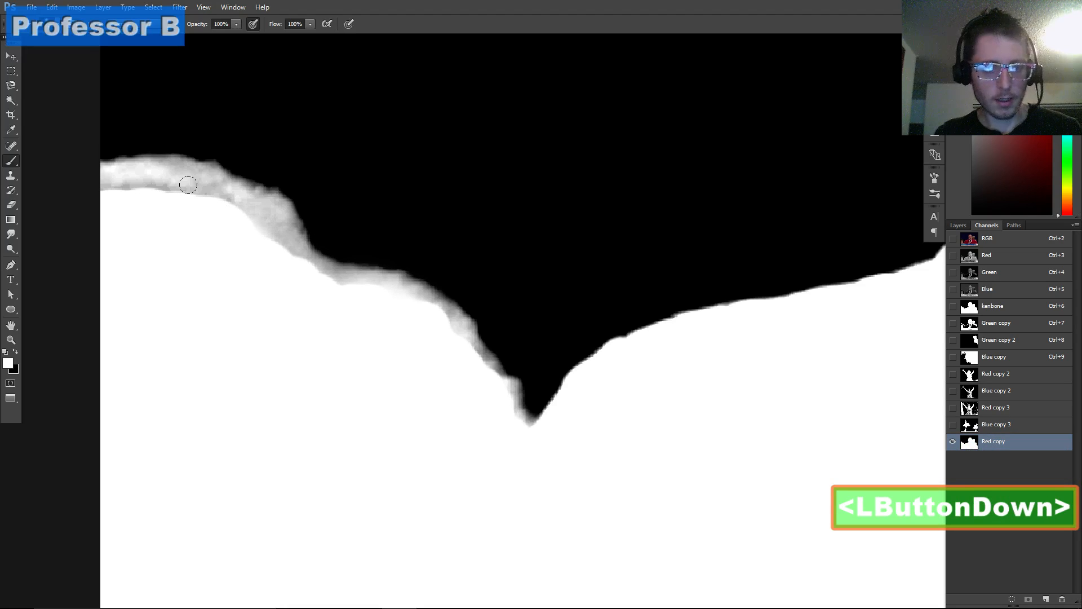
mouse_move(148, 158)
mouse_down()
mouse_move(189, 169)
mouse_move(212, 203)
mouse_move(451, 319)
mouse_move(477, 347)
mouse_up()
key(ctrl+z)
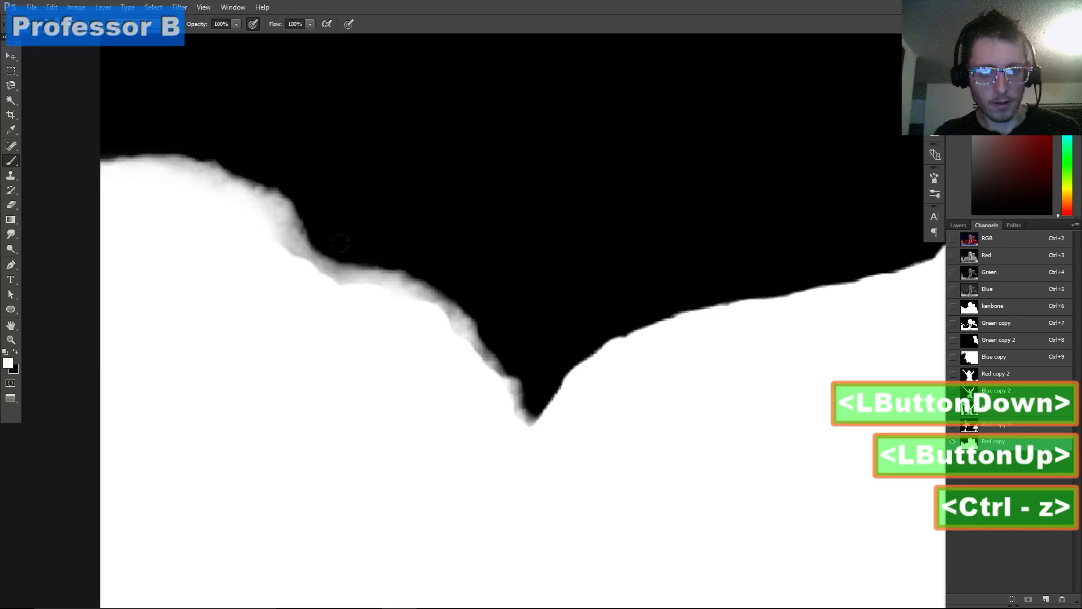
click(341, 243)
drag(341, 248, 274, 246)
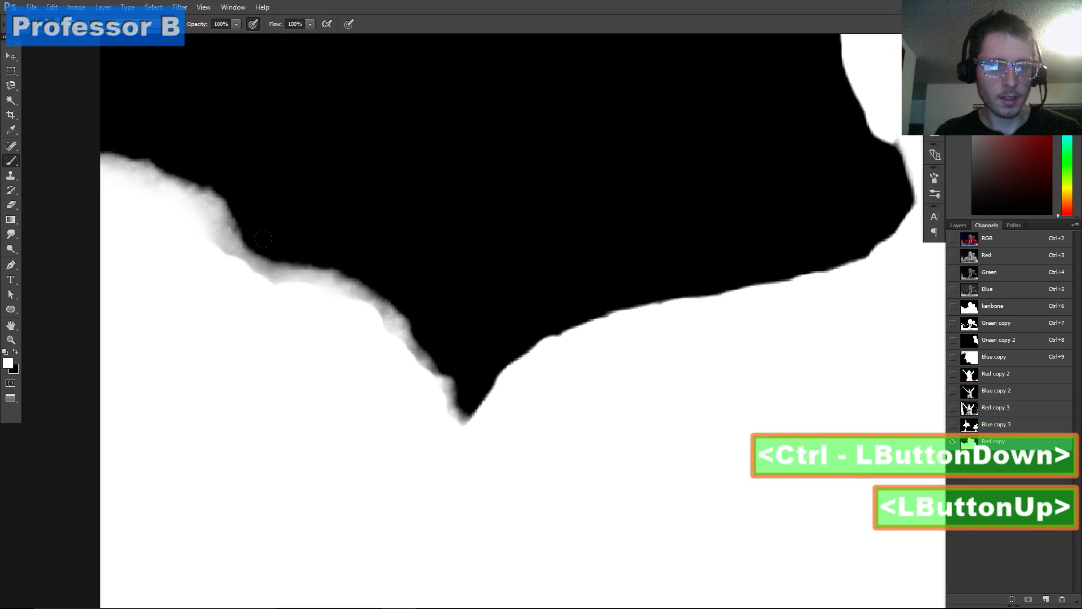
key(ctrl+z)
Compare the Green and Red channels along the leftmost woman's hair against the background
scroll(309, 339, down, 8)
drag(490, 287, 606, 439)
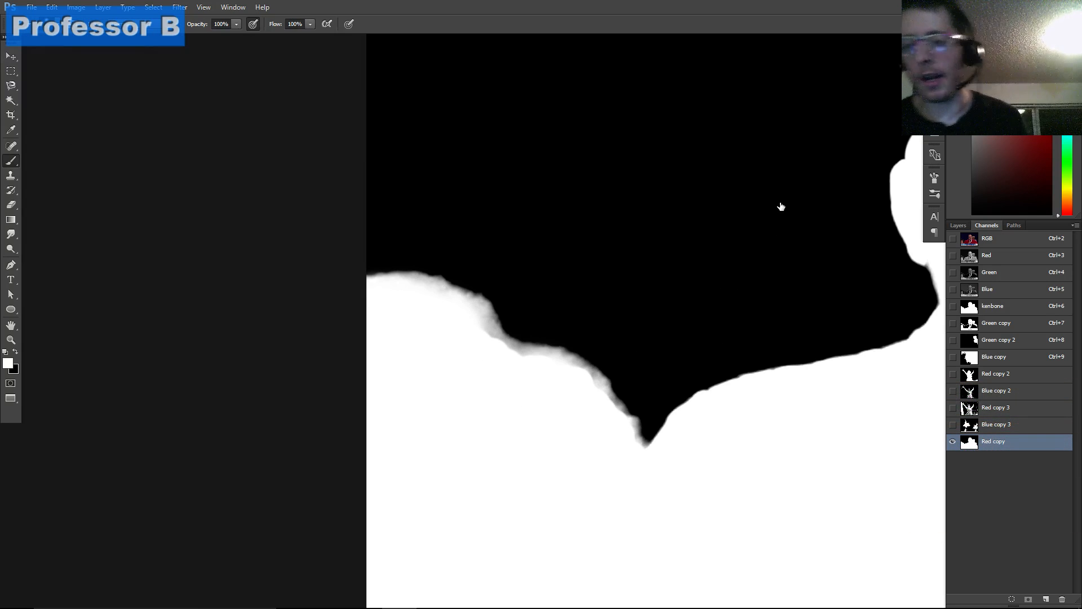
drag(549, 227, 451, 233)
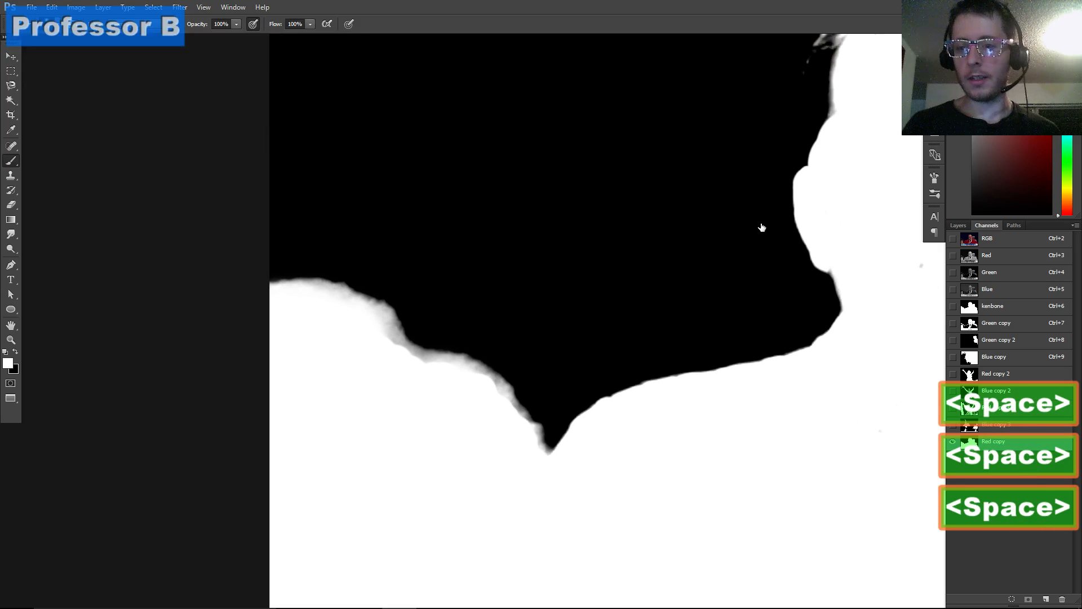
key(ctrl+4)
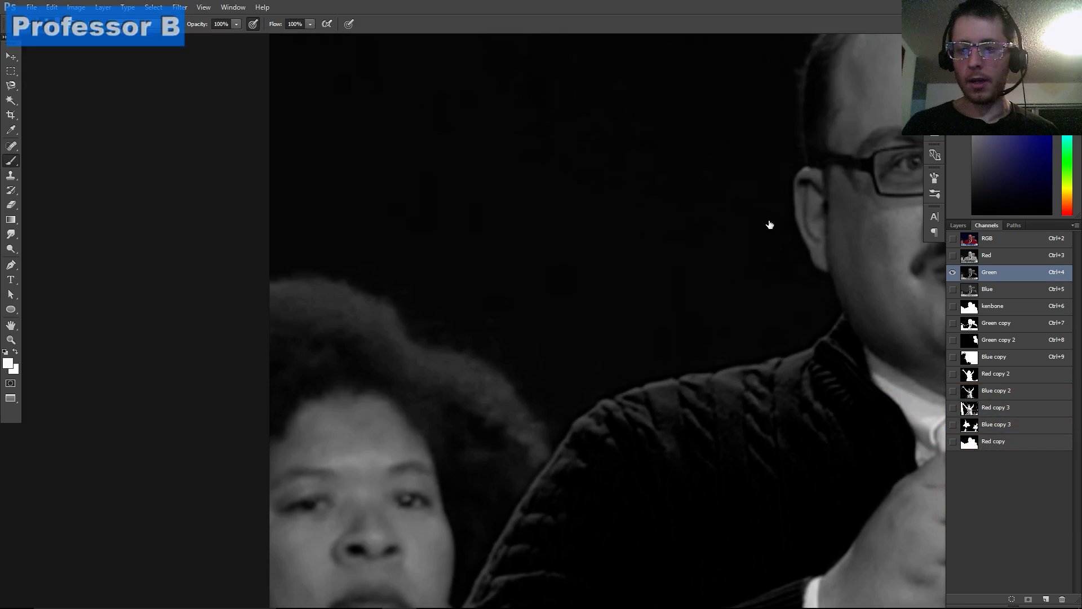
key(ctrl+3)
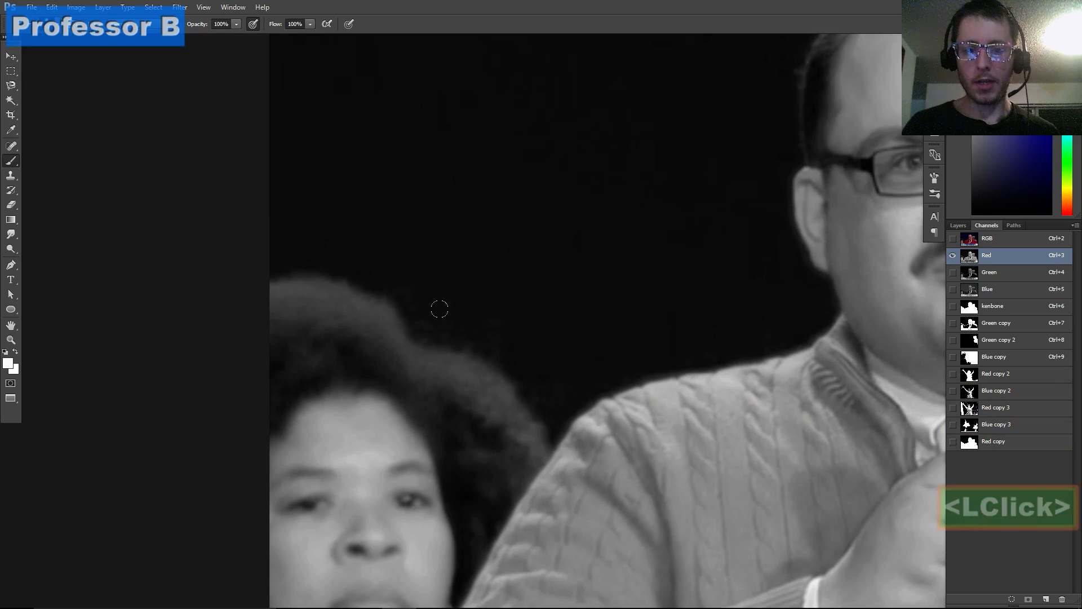
drag(623, 234, 558, 191)
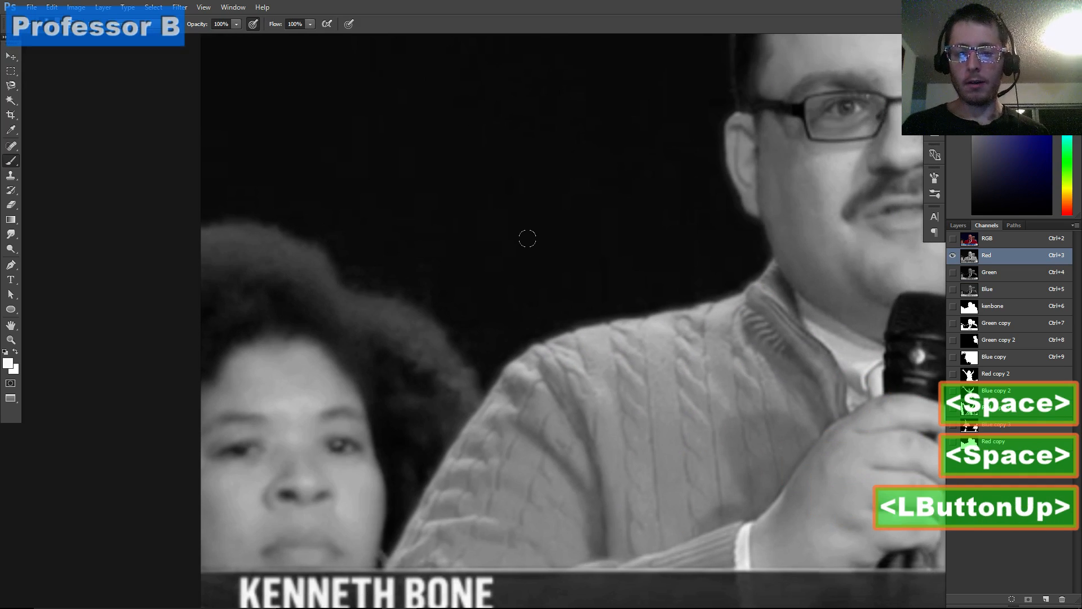
key(ctrl+4)
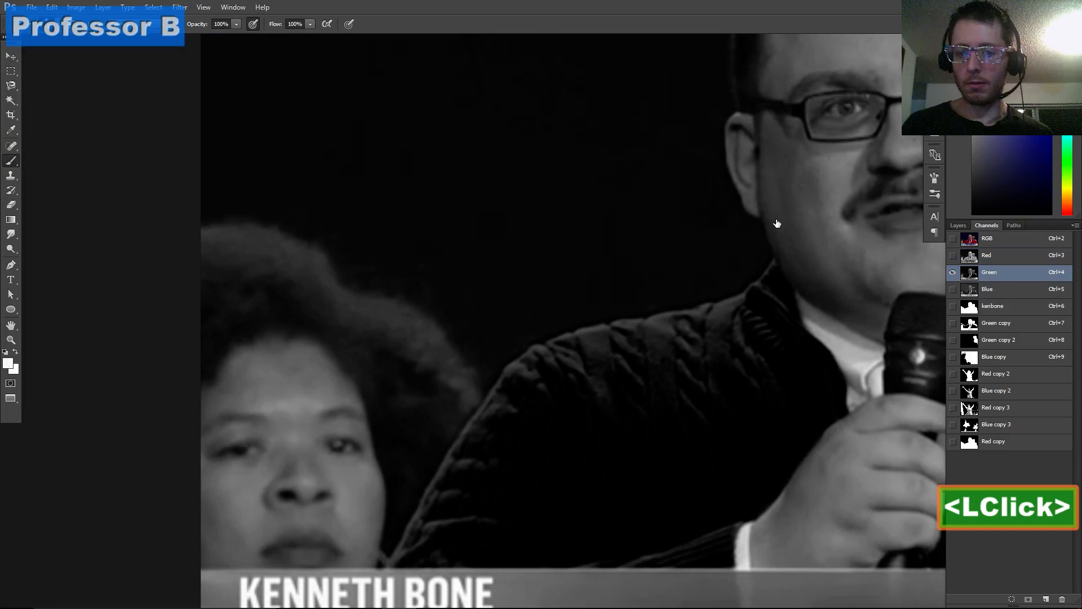
drag(434, 295, 464, 289)
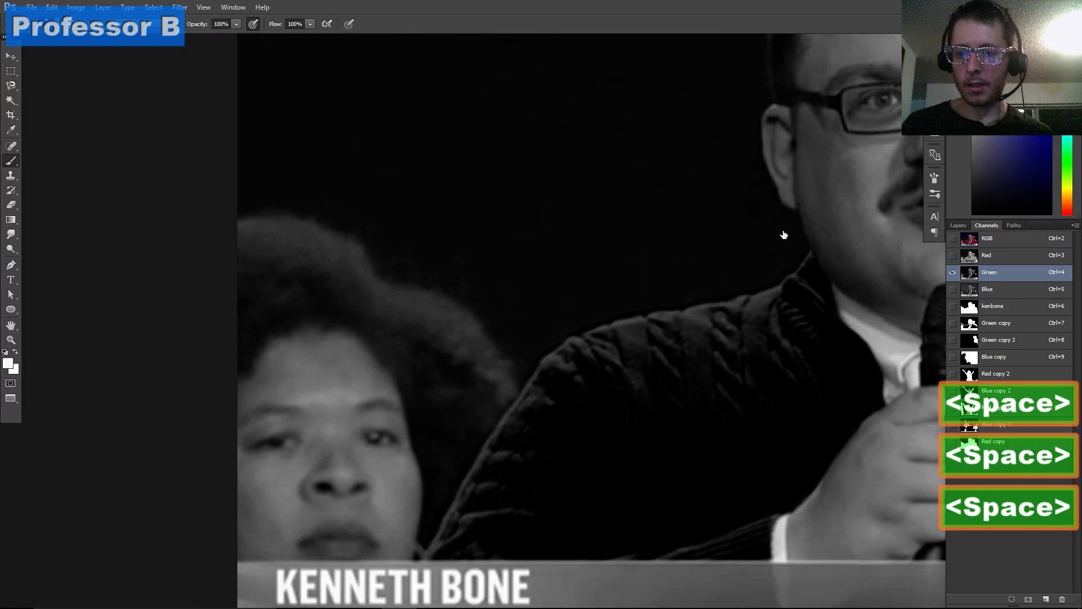
Compare the Blue, Green and Red channels for contrast around the central man's head
key(ctrl+5)
drag(374, 169, 720, 227)
click(990, 272)
drag(491, 237, 442, 301)
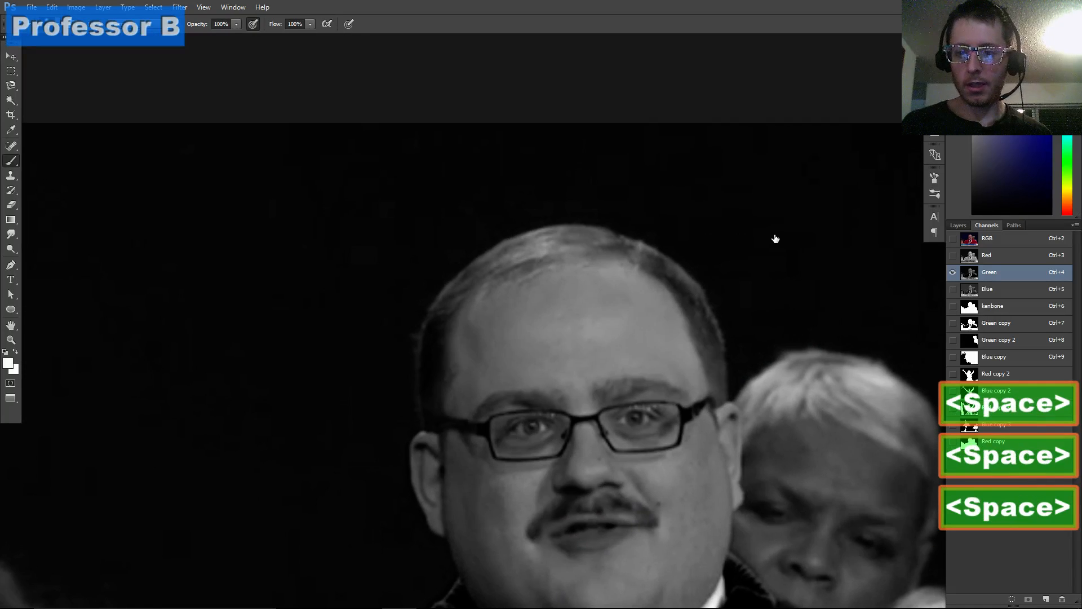
click(973, 290)
click(990, 273)
click(986, 256)
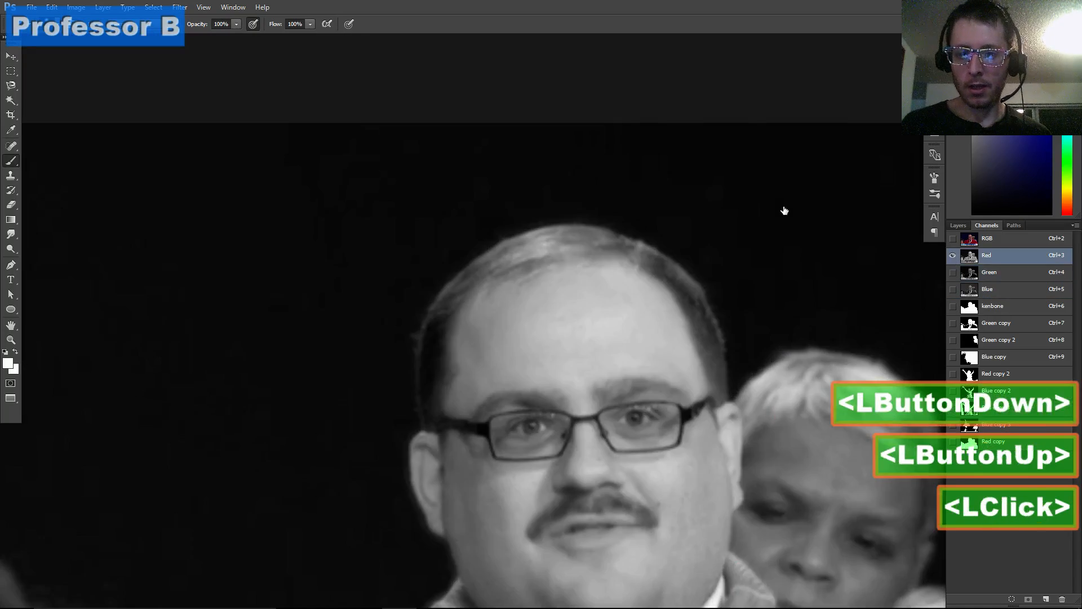
Compare the Green and Red channels for contrast along the central man's hairline and dark side hair
key(ctrl+4)
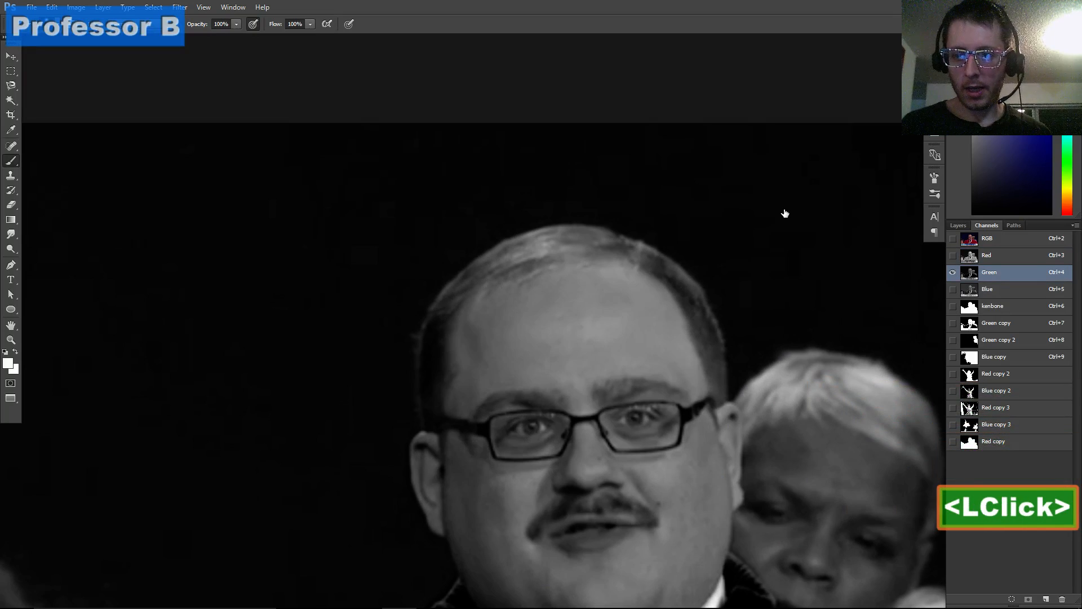
click(987, 257)
click(987, 273)
key(space)
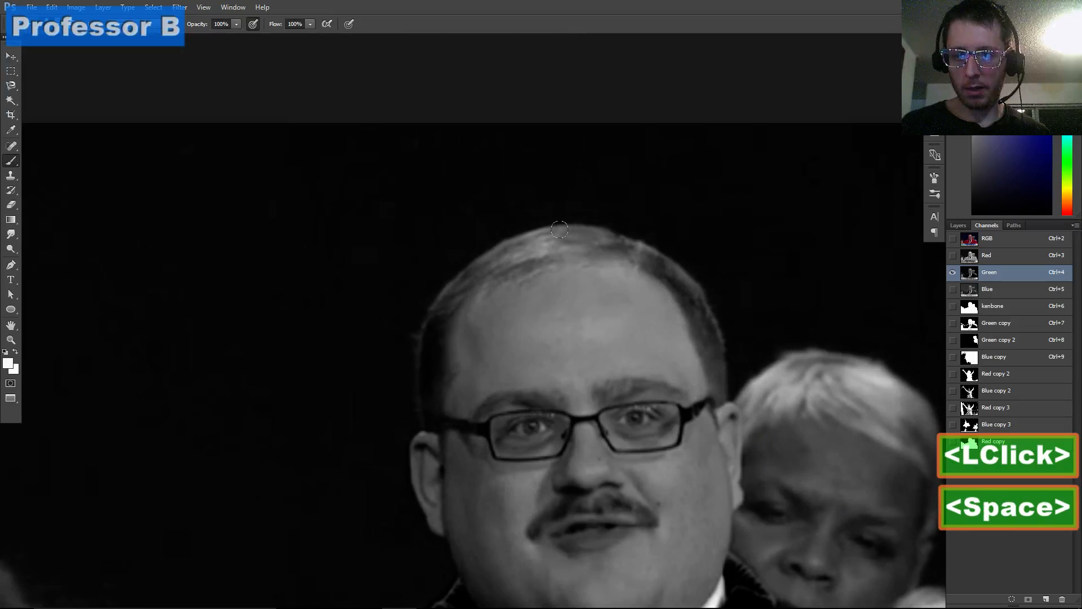
drag(519, 301, 527, 152)
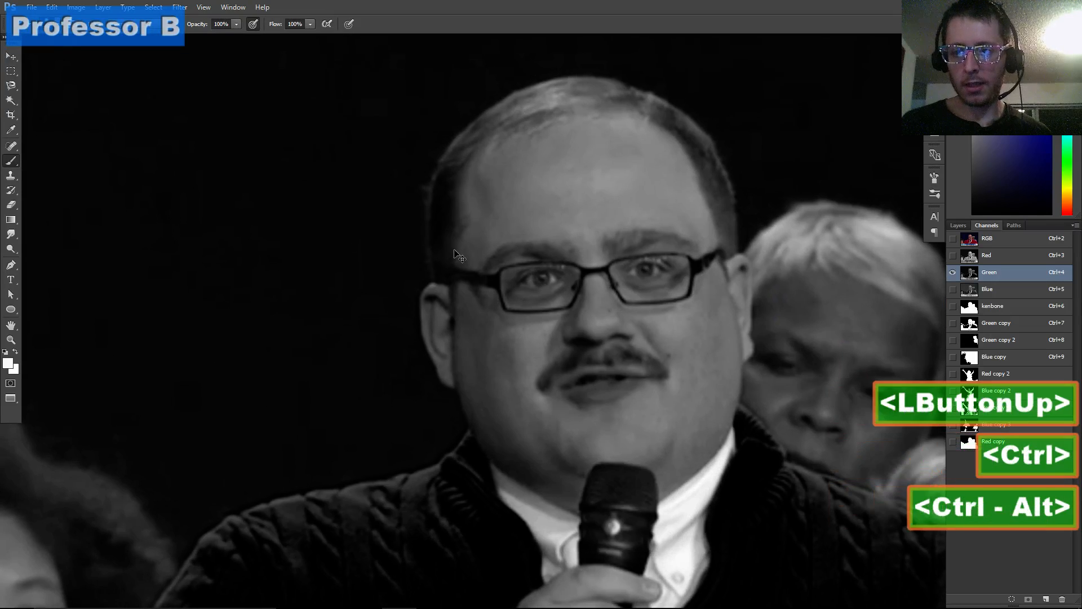
Duplicate the Green channel as the base for a new selection mask
key(ctrl+alt+0)
scroll(665, 343, down, 5)
drag(978, 275, 1047, 600)
drag(513, 371, 457, 340)
scroll(446, 356, up, 5)
scroll(427, 359, up, 1)
drag(304, 188, 473, 396)
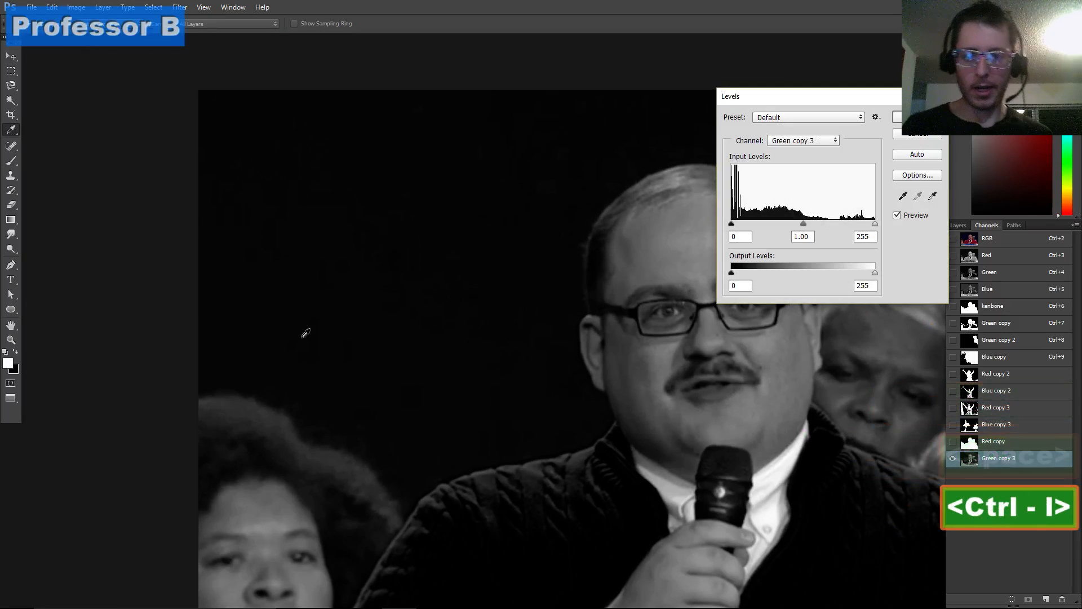
Boost the Green channel copy's contrast with Levels, setting the input black point to 16 and white point to 62
drag(585, 184, 612, 158)
mouse_move(622, 80)
mouse_down()
mouse_move(741, 79)
mouse_move(734, 117)
mouse_up()
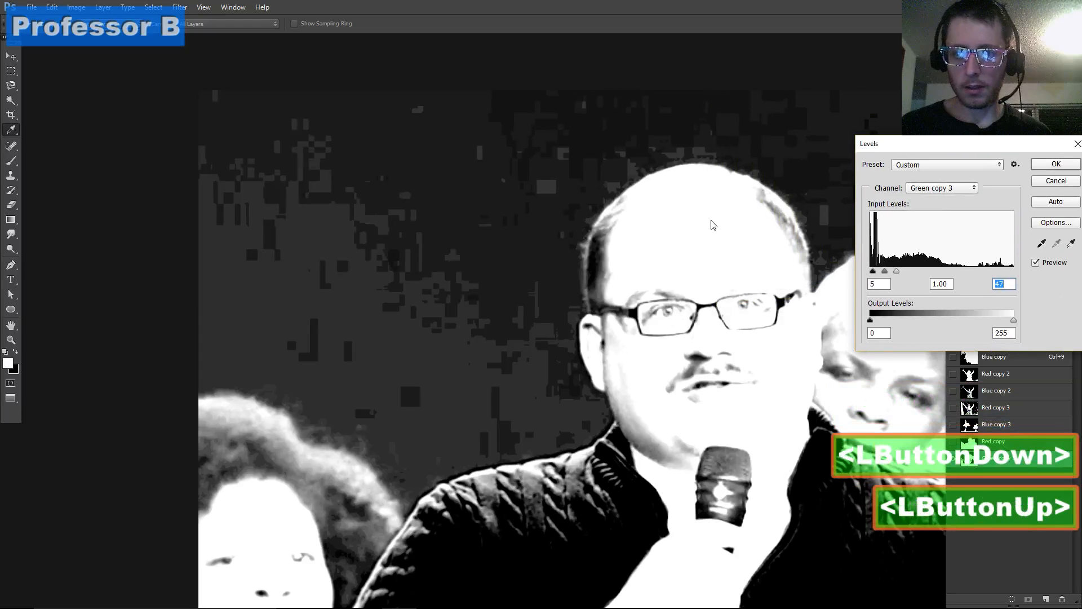
drag(731, 220, 704, 221)
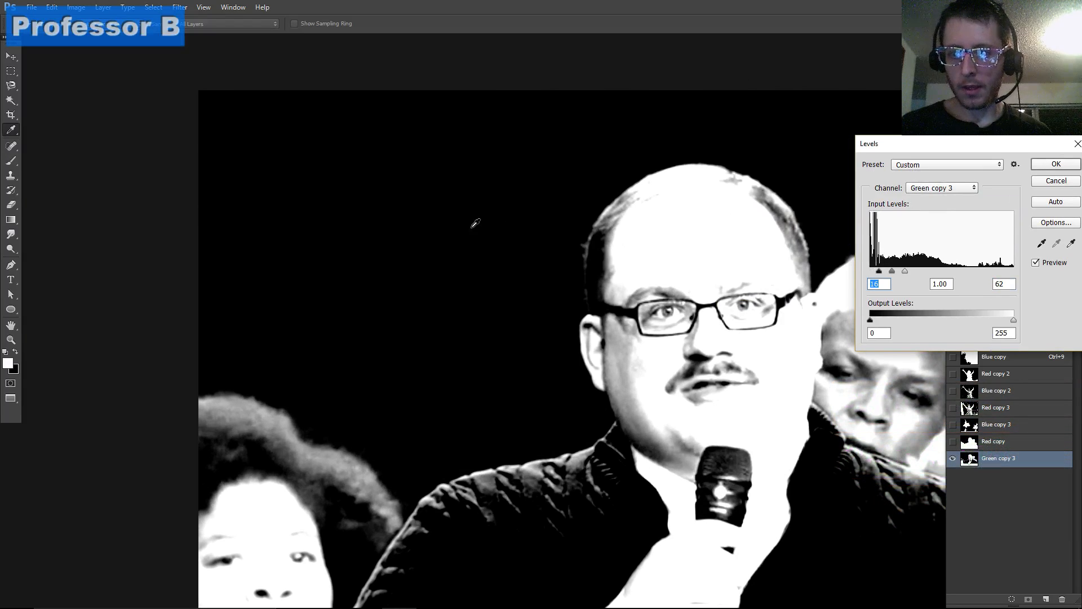
key(ctrl+alt)
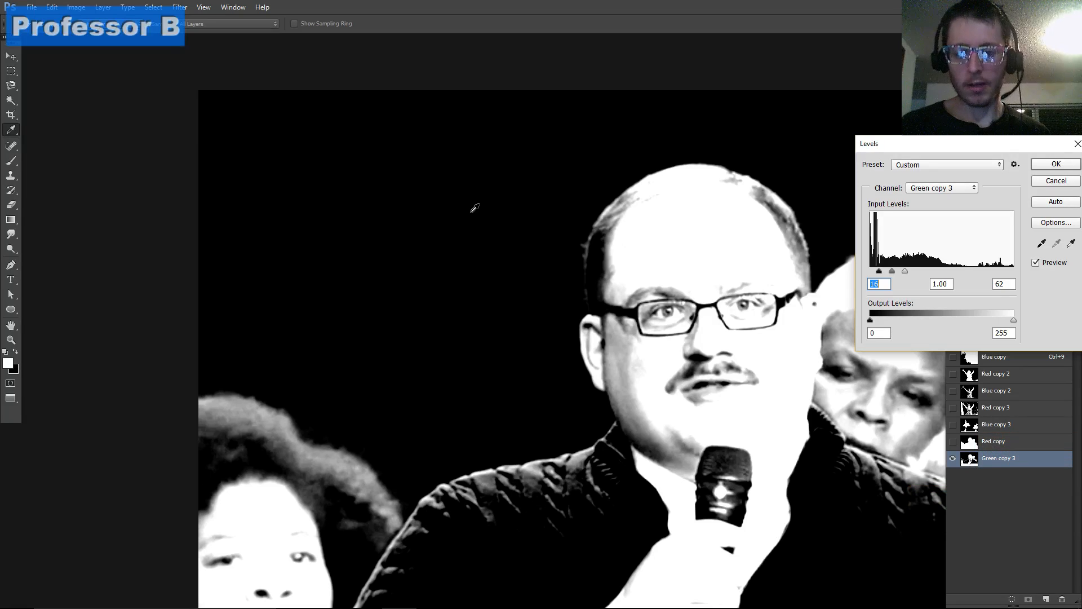
key(space)
drag(503, 198, 373, 252)
drag(290, 237, 518, 228)
click(1056, 163)
Rename the Red copy channel as TRUEKEN
key(space)
drag(610, 294, 515, 230)
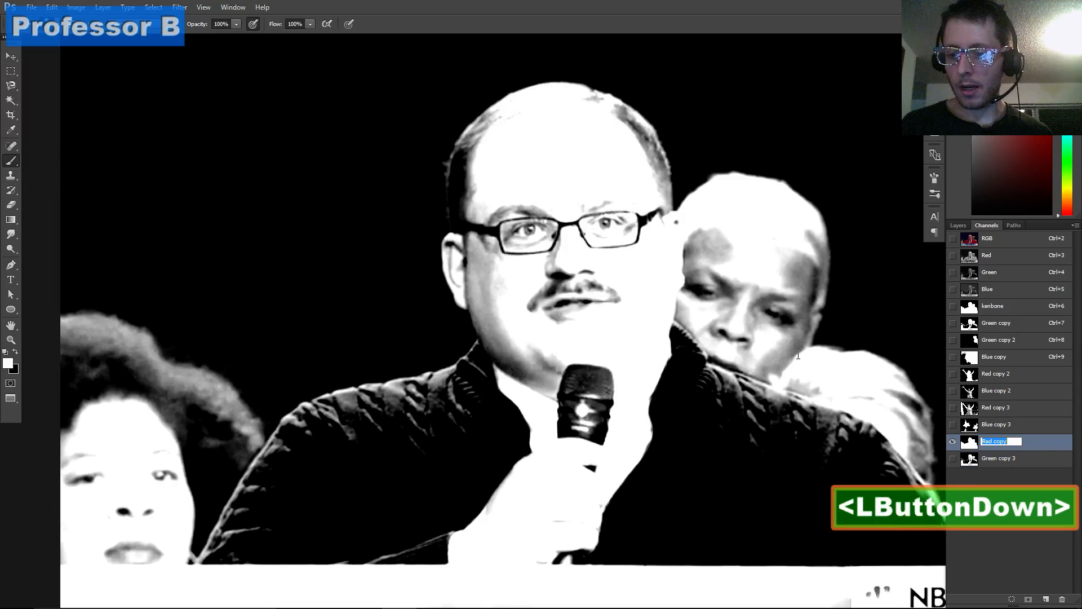
double_click(995, 441)
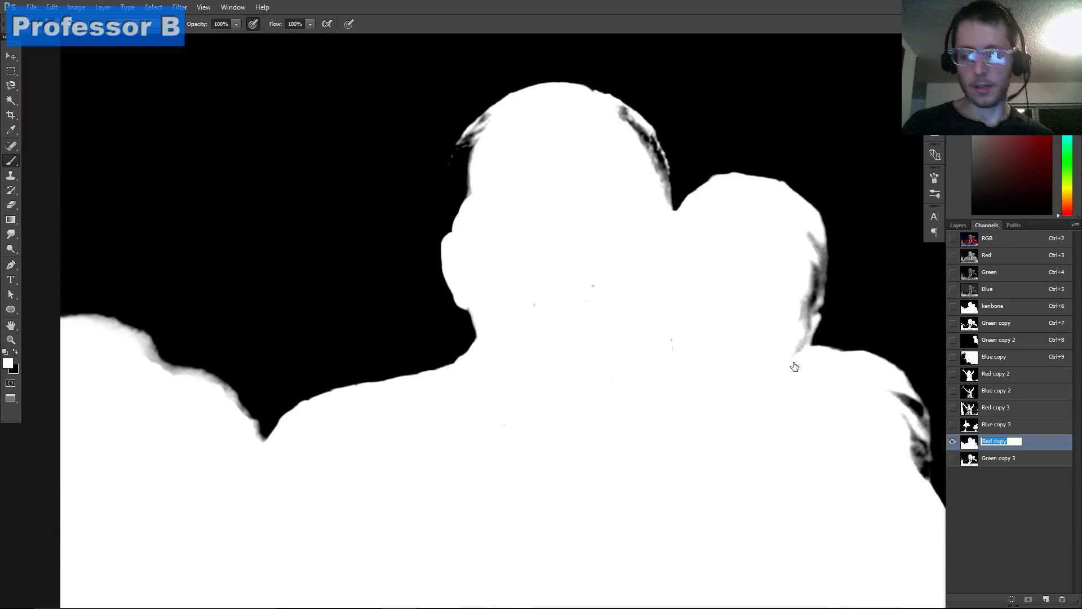
text(ken)
key(BackSpace)
key(BackSpace)
key(BackSpace)
text(T)
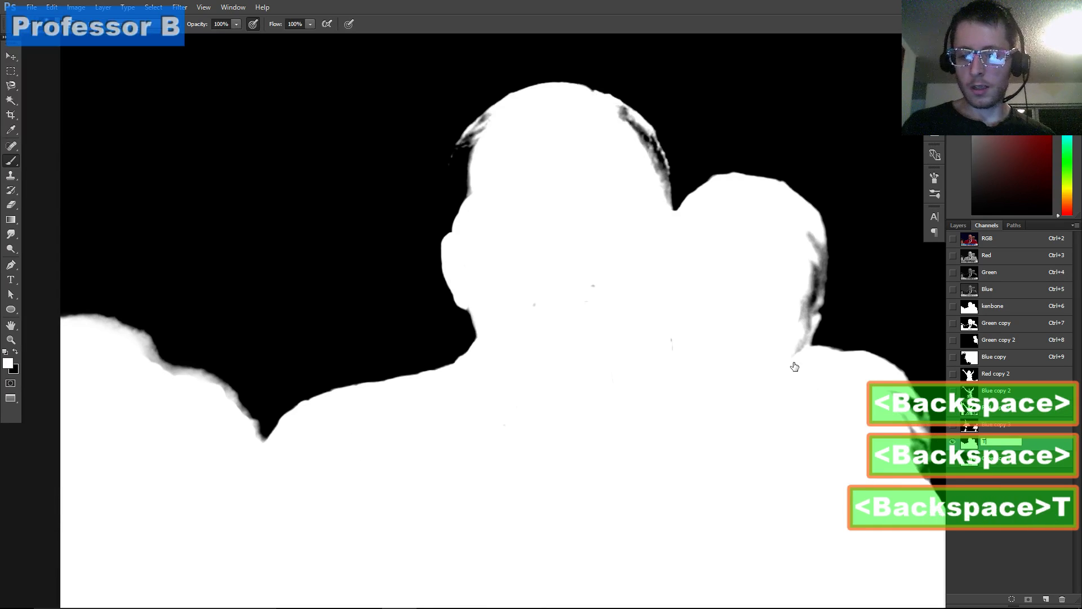
text(RUEKEN)
key(Return)
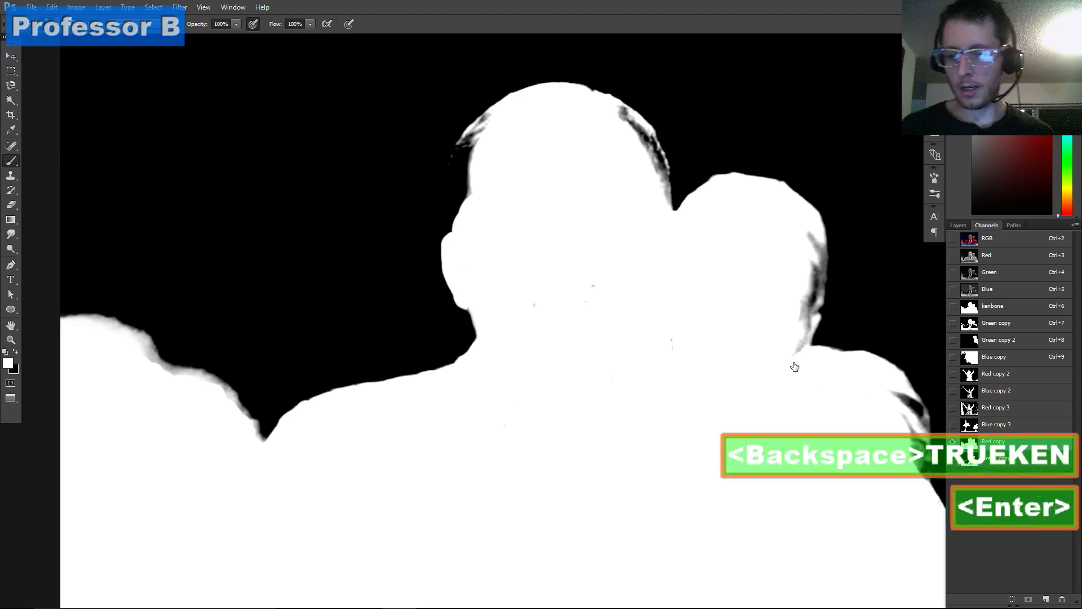
Load the Green copy 3 channel as a selection and preview it in Quick Mask over the TRUEKEN channel
click(787, 375)
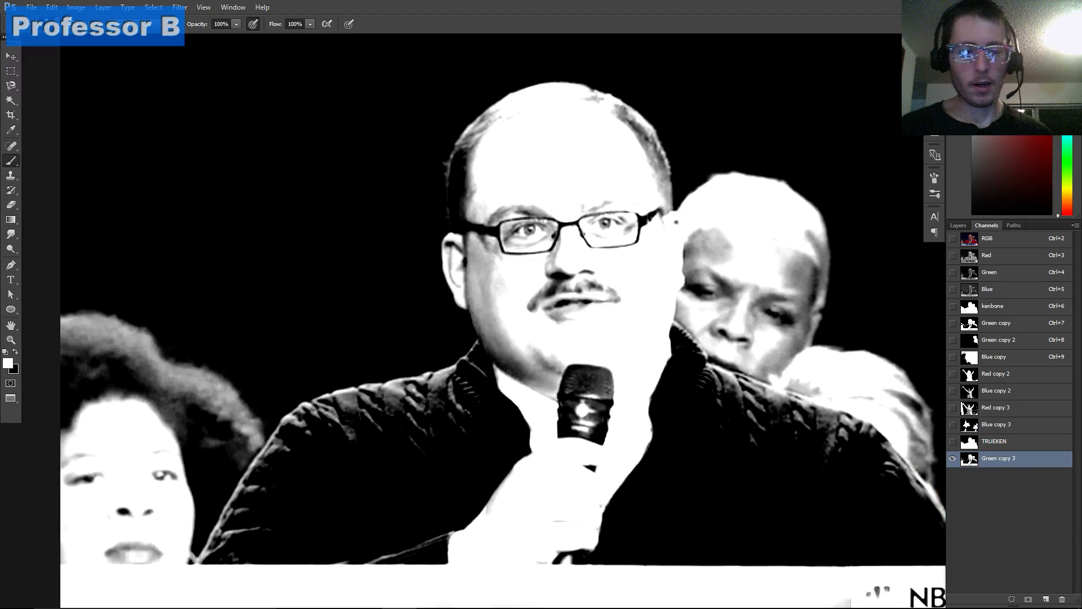
ctrl+click(779, 375)
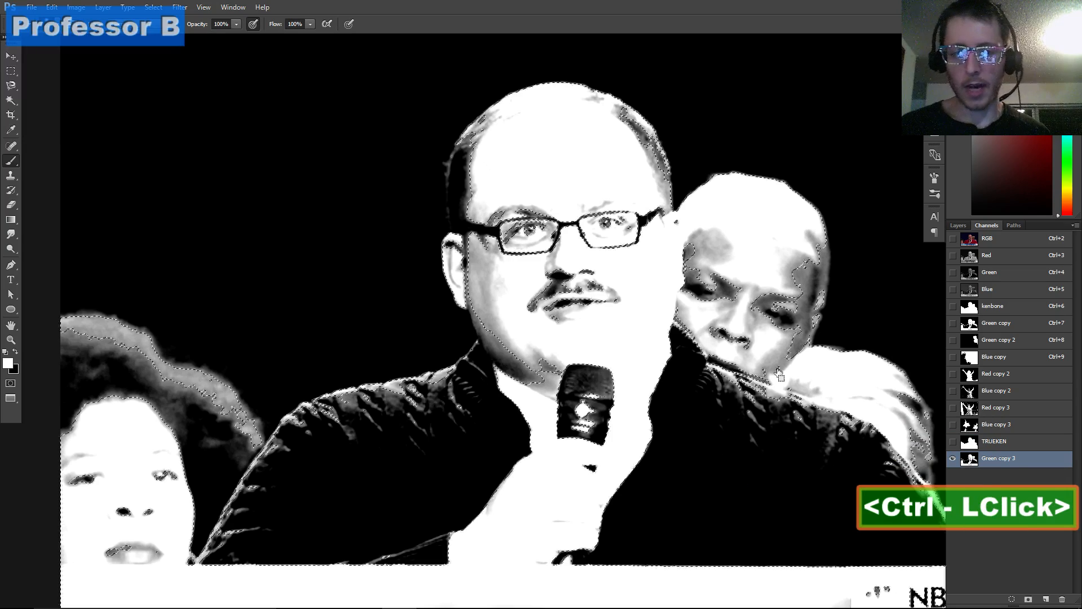
click(778, 359)
key(q)
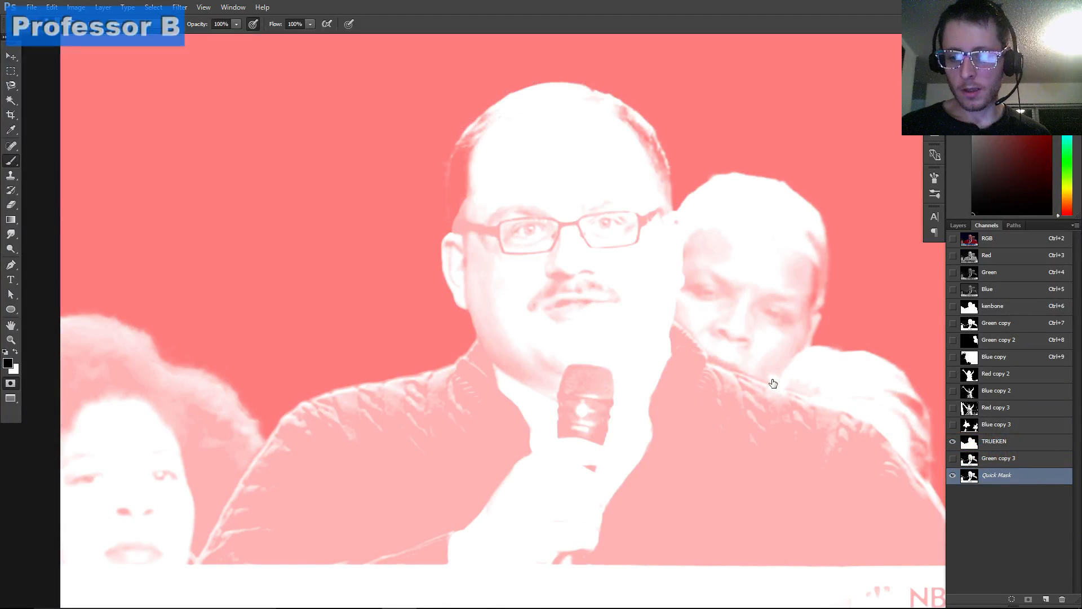
key(q)
drag(393, 248, 377, 322)
key(b)
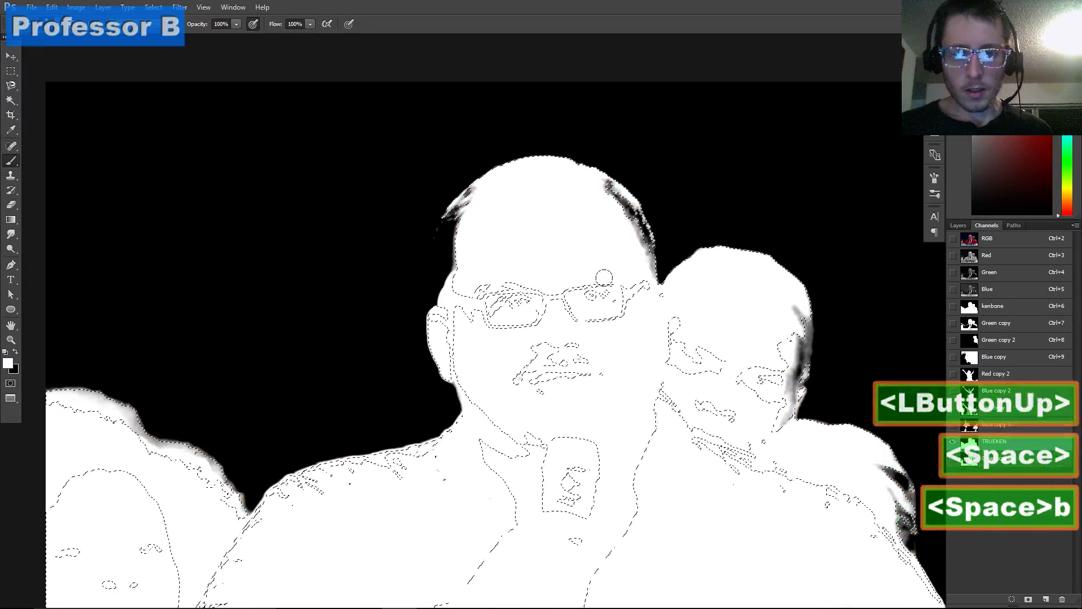
Switch back to the Green copy 3 channel and reload it as a selection around the central man
click(998, 458)
key(ctrl+d)
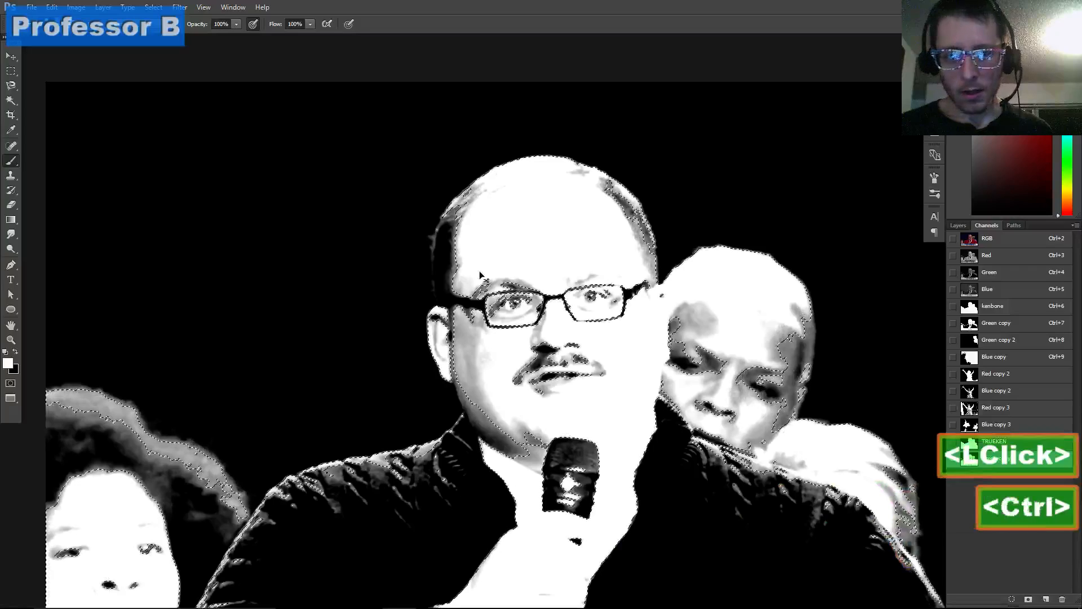
ctrl+click(778, 372)
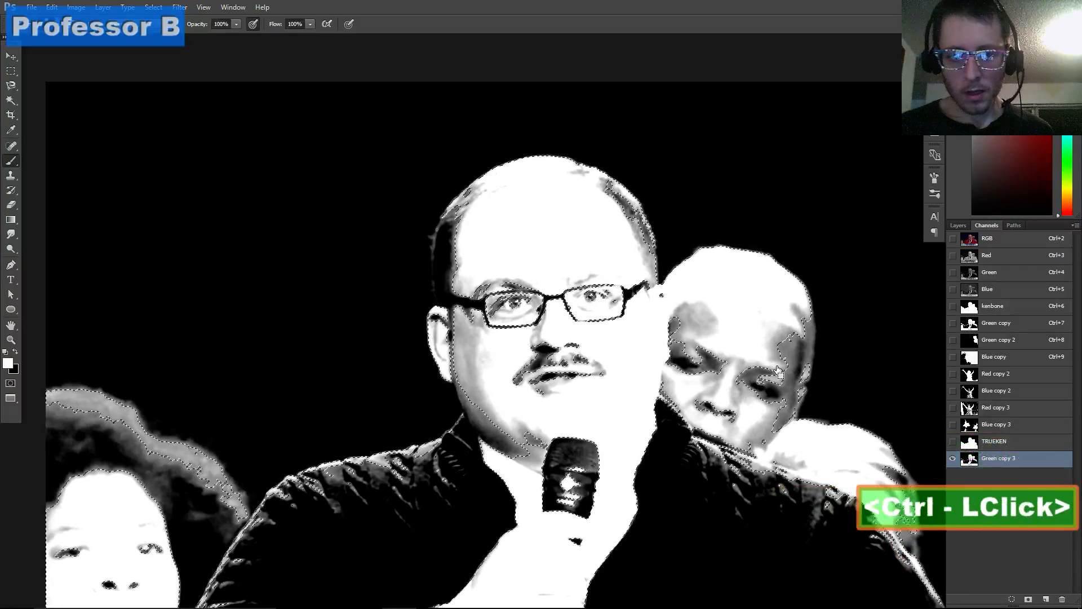
drag(359, 232, 479, 289)
scroll(463, 298, up, 5)
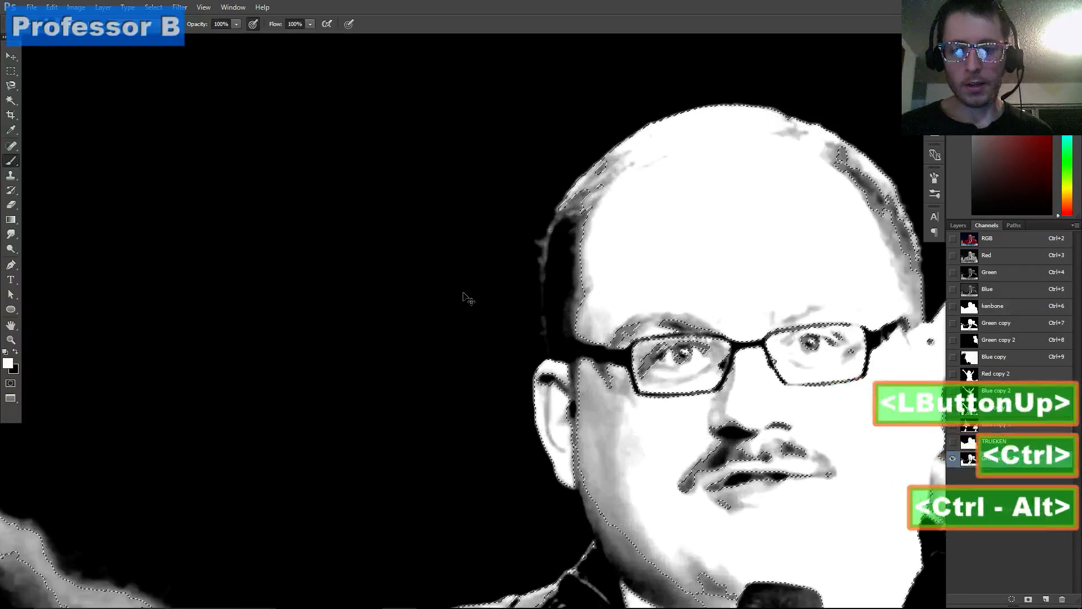
scroll(462, 299, up, 3)
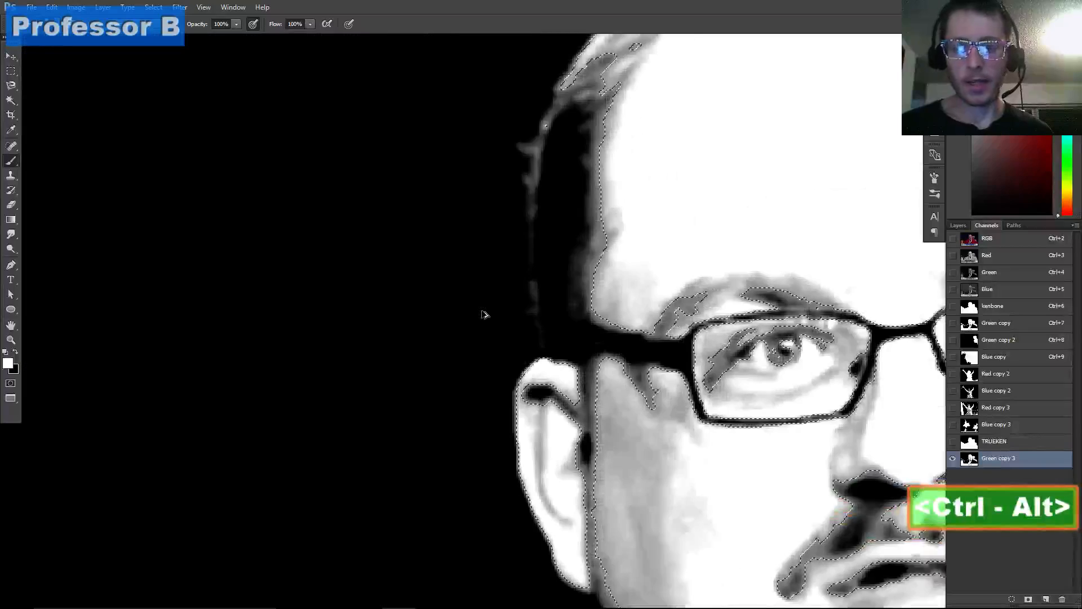
drag(420, 275, 441, 331)
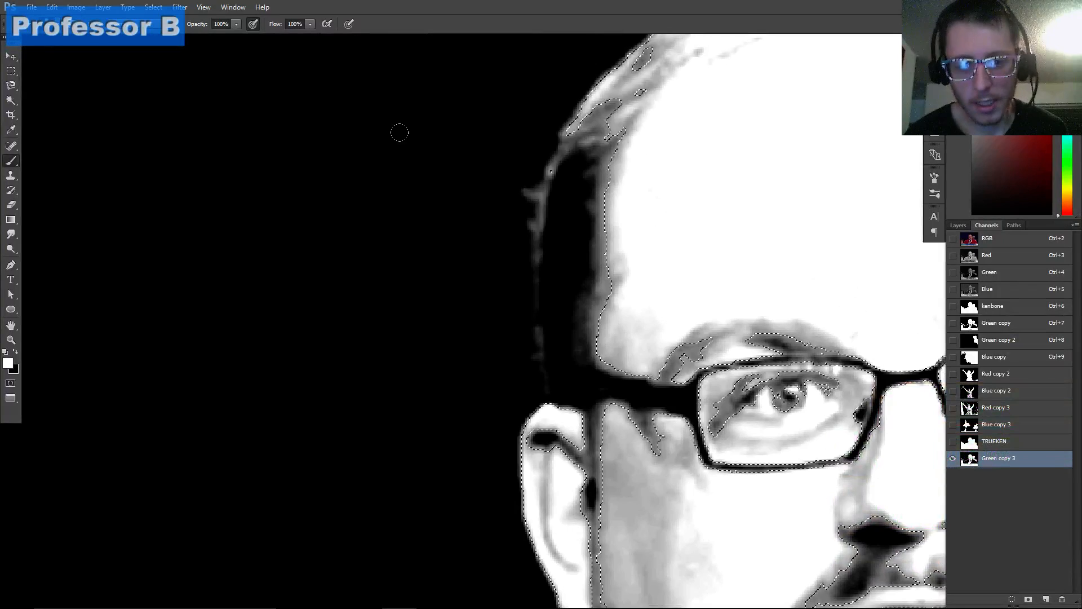
Examine the selection in Quick Mask along the thin hair edge above the man's ear
key(q)
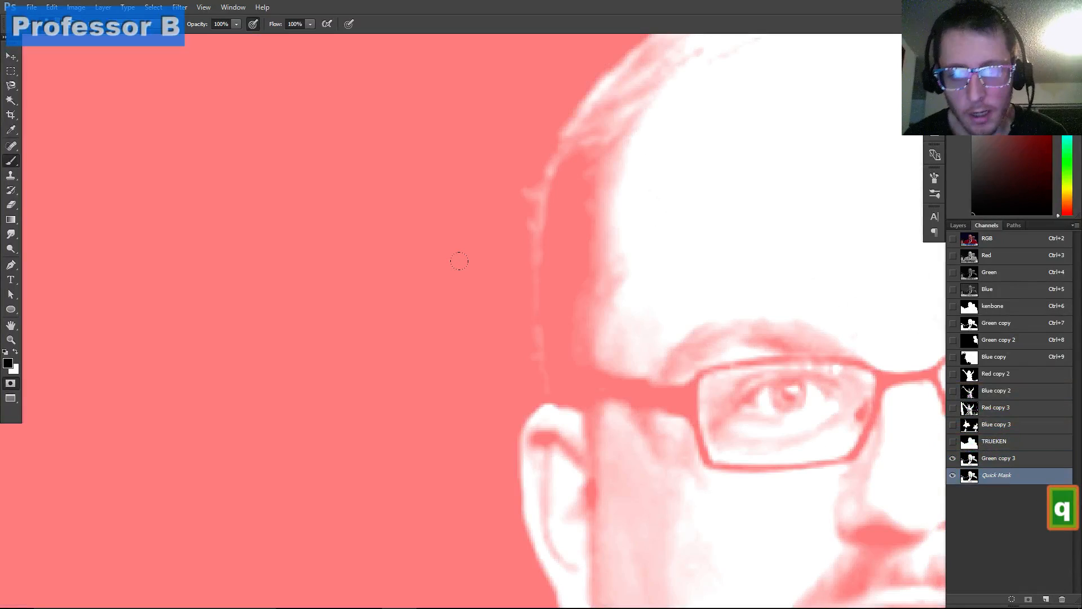
scroll(433, 281, up, 3)
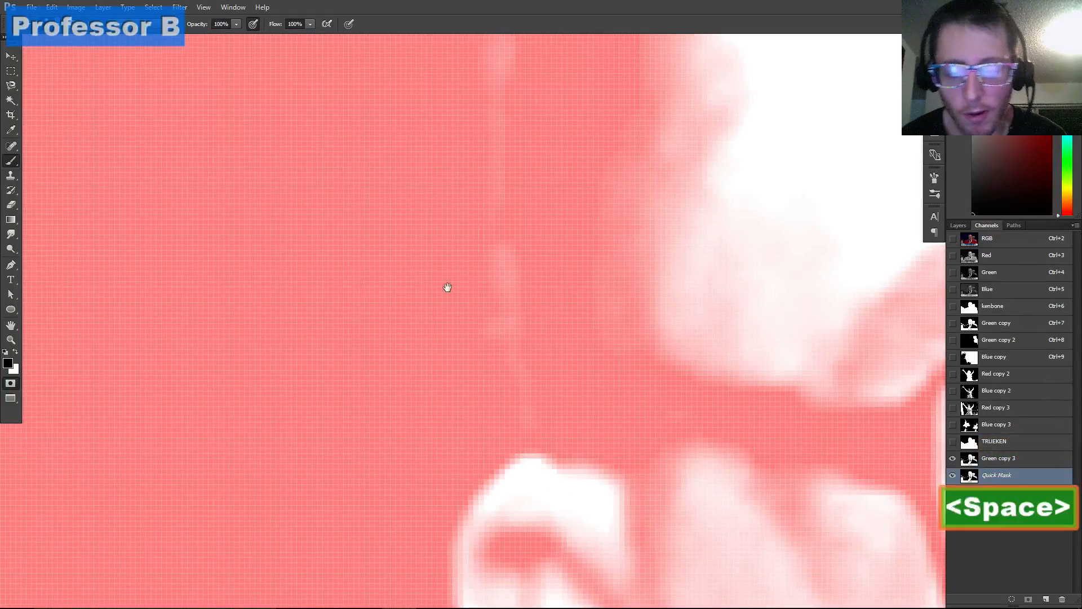
drag(438, 278, 459, 343)
scroll(484, 335, down, 3)
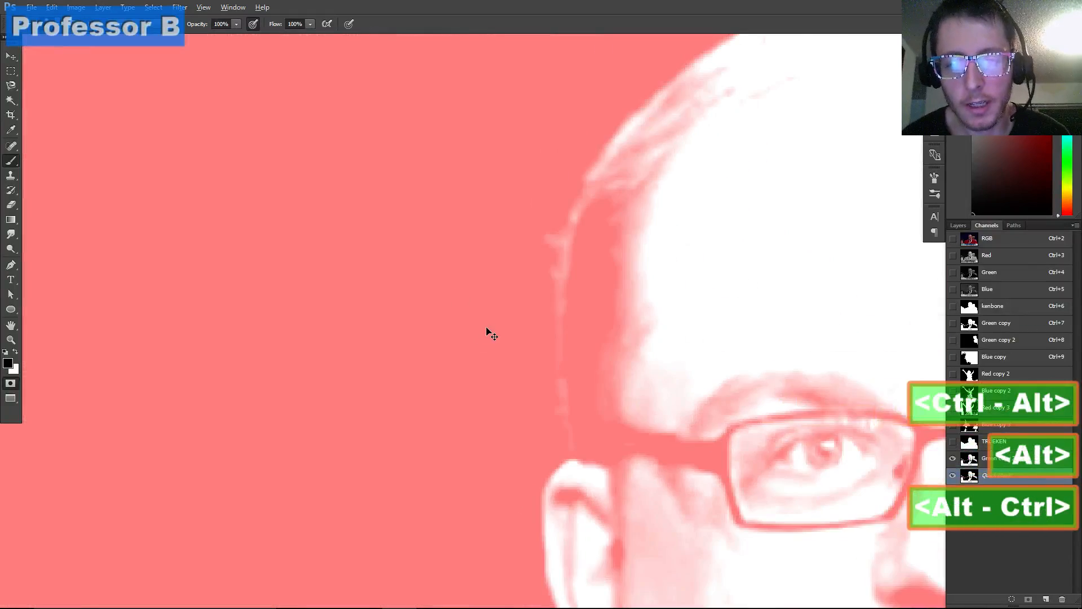
scroll(459, 302, down, 5)
key(q)
drag(475, 326, 329, 167)
Brighten the Quick Mask with Levels by setting the midtone input to 1.61, and convert it back to a selection
key(q)
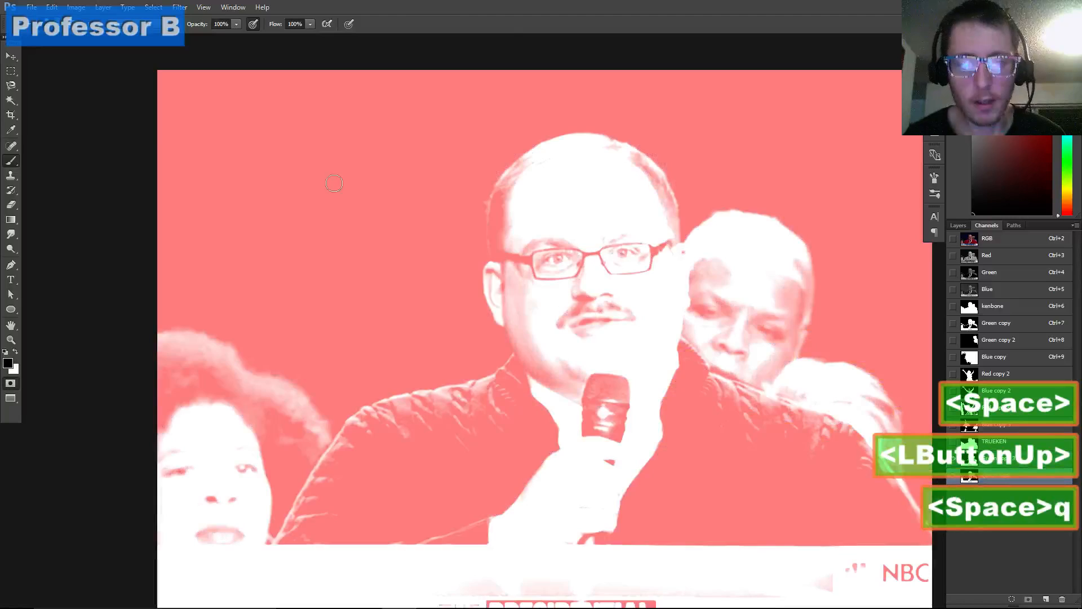
key(ctrl+l)
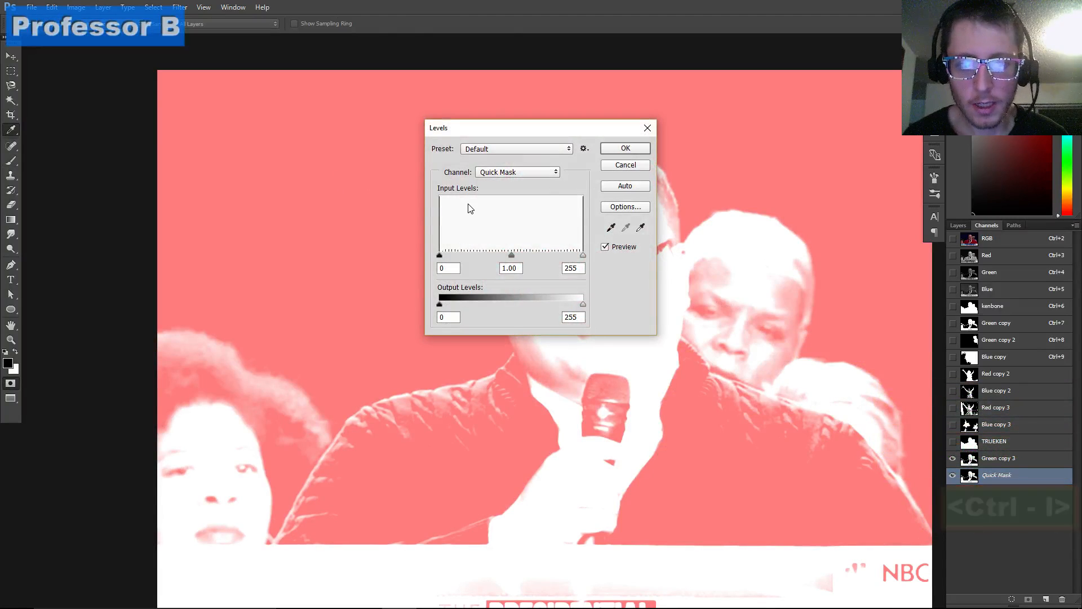
click(583, 256)
mouse_move(512, 256)
mouse_down()
mouse_move(440, 255)
mouse_move(500, 255)
mouse_move(467, 256)
mouse_move(487, 255)
mouse_up()
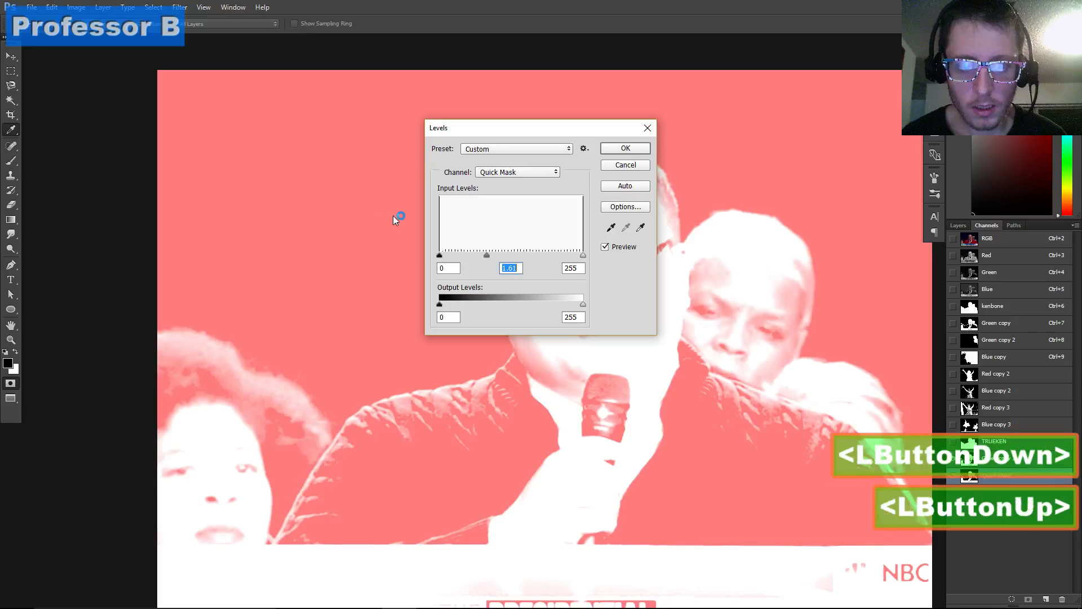
drag(517, 128, 815, 138)
key(Return)
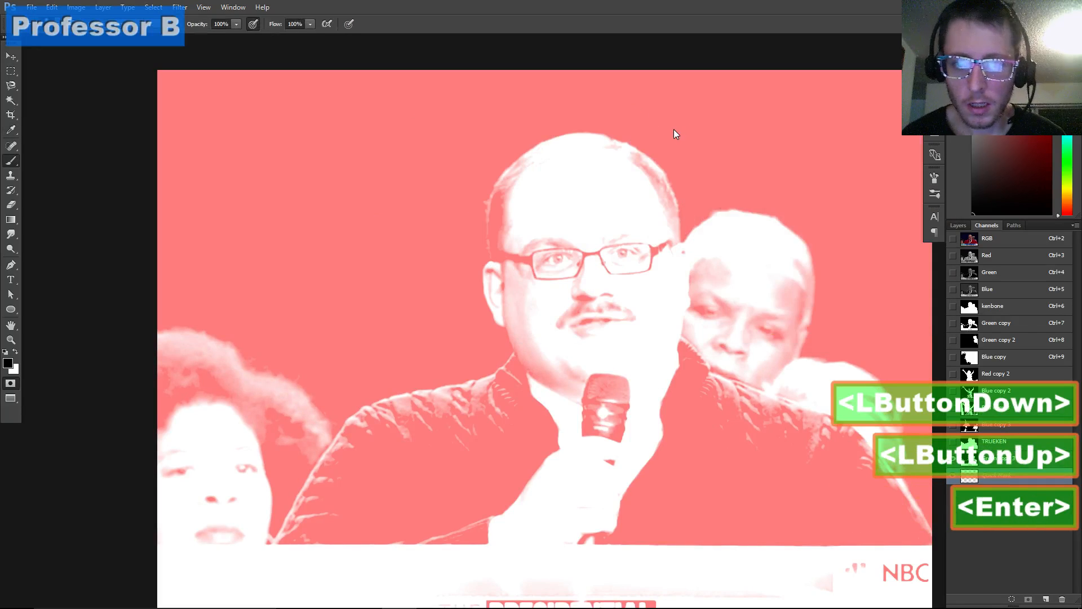
key(q)
Paint white inside the selection over the faint hair strands above the man's ear in the Green copy 3 channel
scroll(404, 237, up, 5)
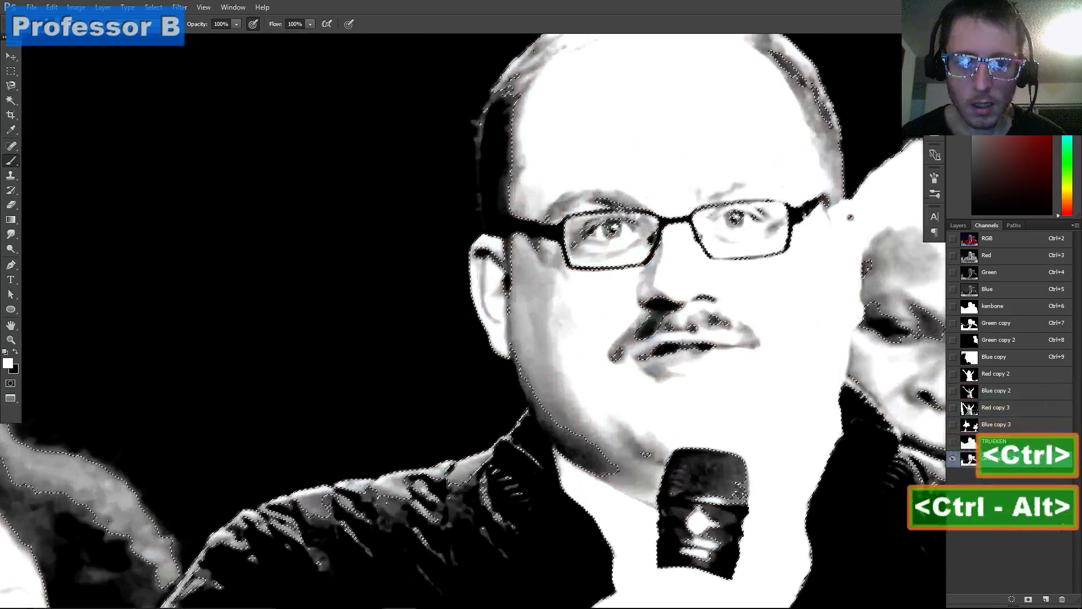
drag(436, 100, 428, 179)
key(b)
mouse_move(370, 151)
mouse_down()
mouse_move(352, 212)
mouse_move(360, 255)
mouse_up()
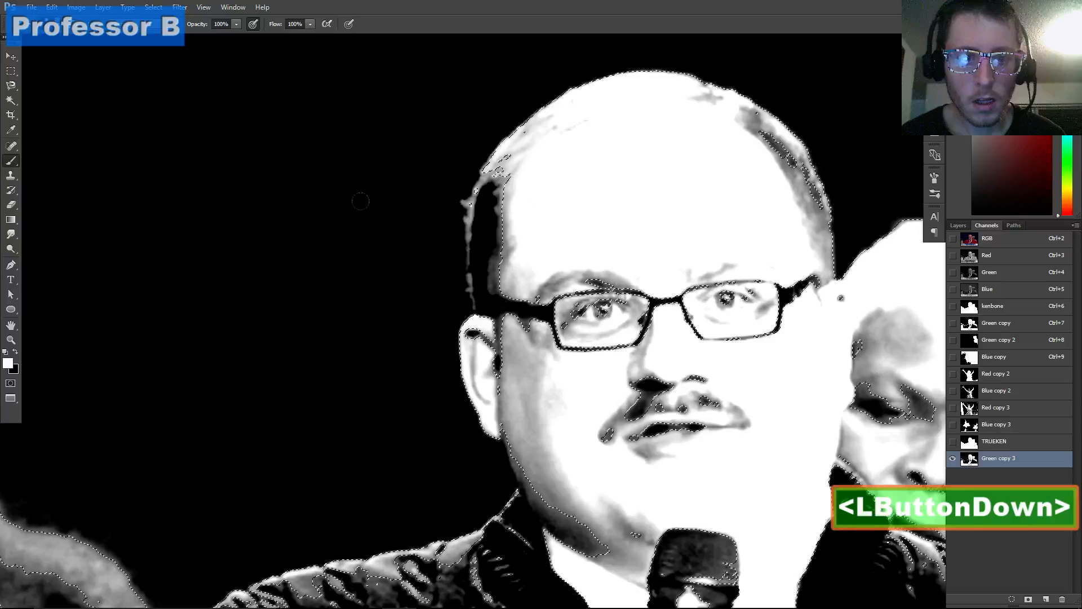
drag(361, 201, 360, 195)
drag(360, 193, 360, 191)
mouse_move(368, 235)
mouse_down()
mouse_move(373, 136)
mouse_move(358, 203)
mouse_up()
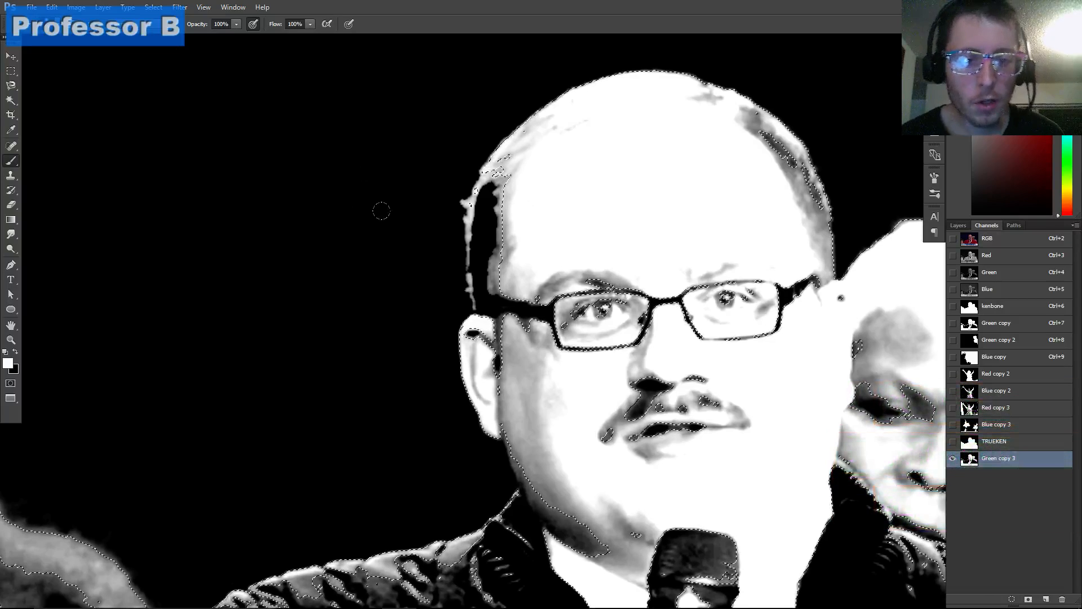
mouse_move(470, 210)
mouse_down()
mouse_move(470, 260)
mouse_move(473, 248)
mouse_up()
Paint white inside the selection along the rest of the man's hair edge and the head of the person behind him
key(space)
drag(490, 207, 393, 270)
mouse_move(727, 324)
mouse_down()
mouse_move(575, 227)
mouse_move(592, 199)
mouse_up()
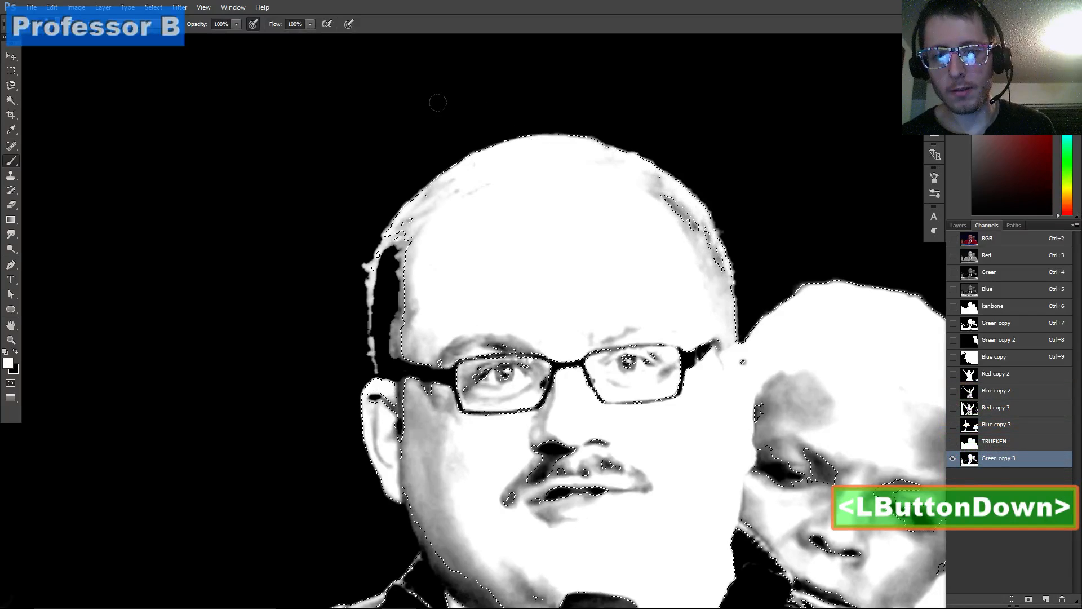
key(space)
mouse_move(824, 331)
mouse_down()
mouse_move(595, 52)
mouse_move(559, 113)
mouse_move(549, 209)
mouse_move(558, 122)
mouse_up()
drag(480, 113, 456, 110)
click(329, 86)
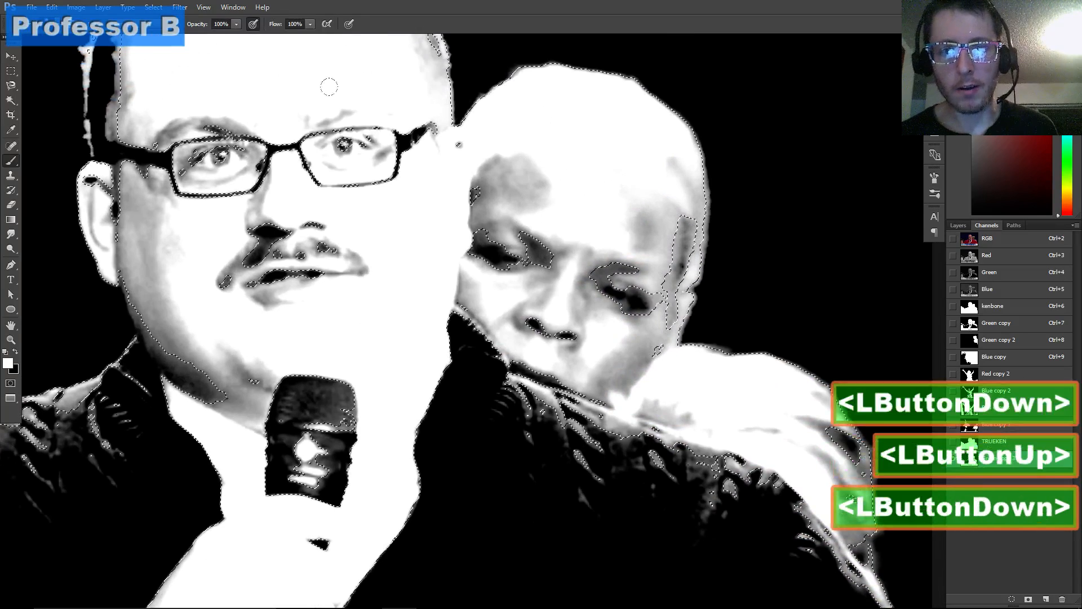
mouse_move(456, 51)
mouse_down()
mouse_move(572, 73)
mouse_move(561, 128)
mouse_move(697, 253)
mouse_up()
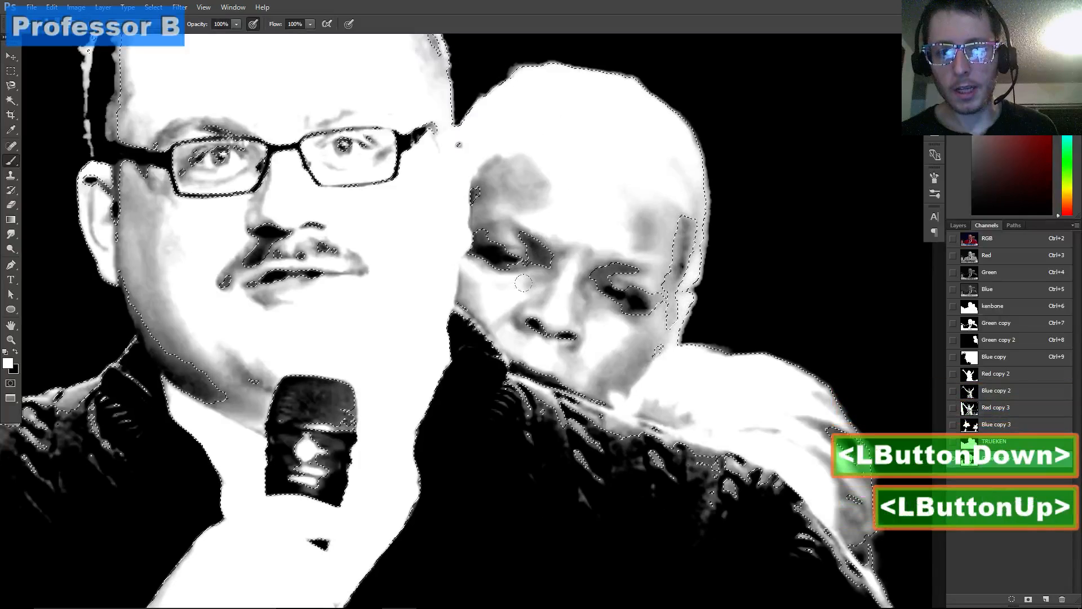
Examine the painted selection edges along the shoulders, the people behind the man and the woman's hair in the Green copy 3 channel
key(space)
drag(608, 310, 518, 218)
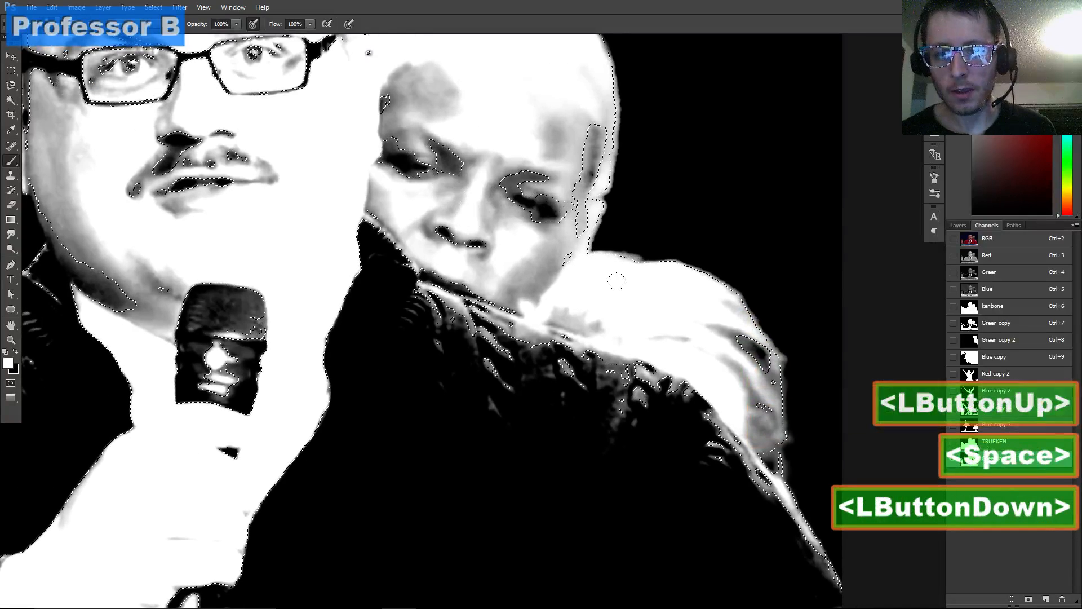
drag(617, 281, 607, 326)
drag(537, 245, 540, 253)
key(space)
mouse_move(573, 375)
mouse_down()
mouse_move(612, 278)
mouse_move(456, 147)
mouse_up()
mouse_move(214, 222)
mouse_down()
mouse_move(671, 276)
mouse_move(684, 298)
mouse_up()
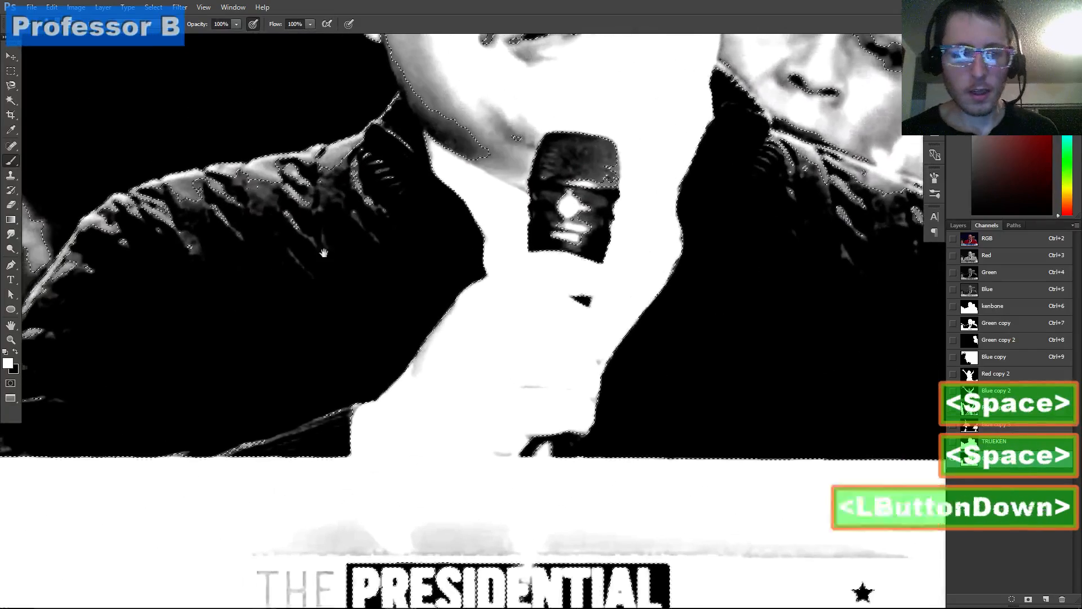
drag(323, 253, 579, 332)
drag(447, 263, 466, 349)
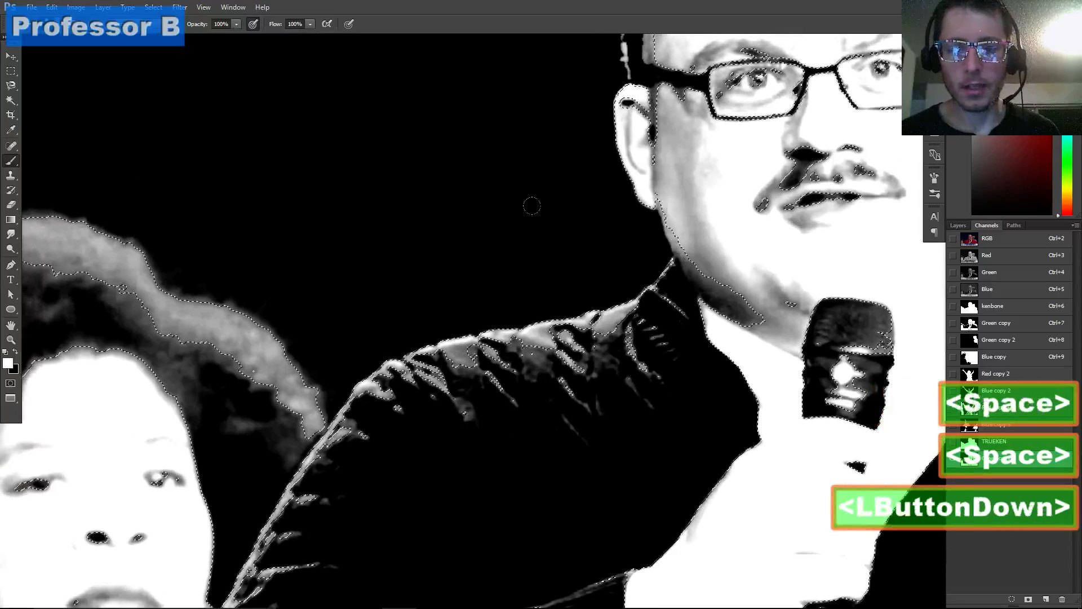
key(space)
drag(500, 87, 507, 214)
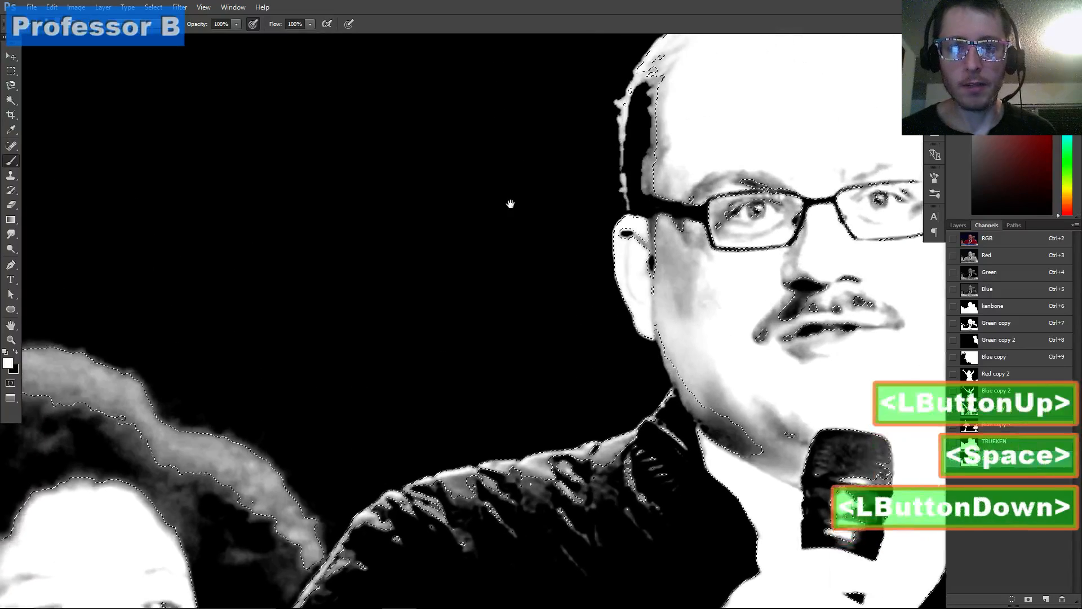
drag(565, 154, 565, 156)
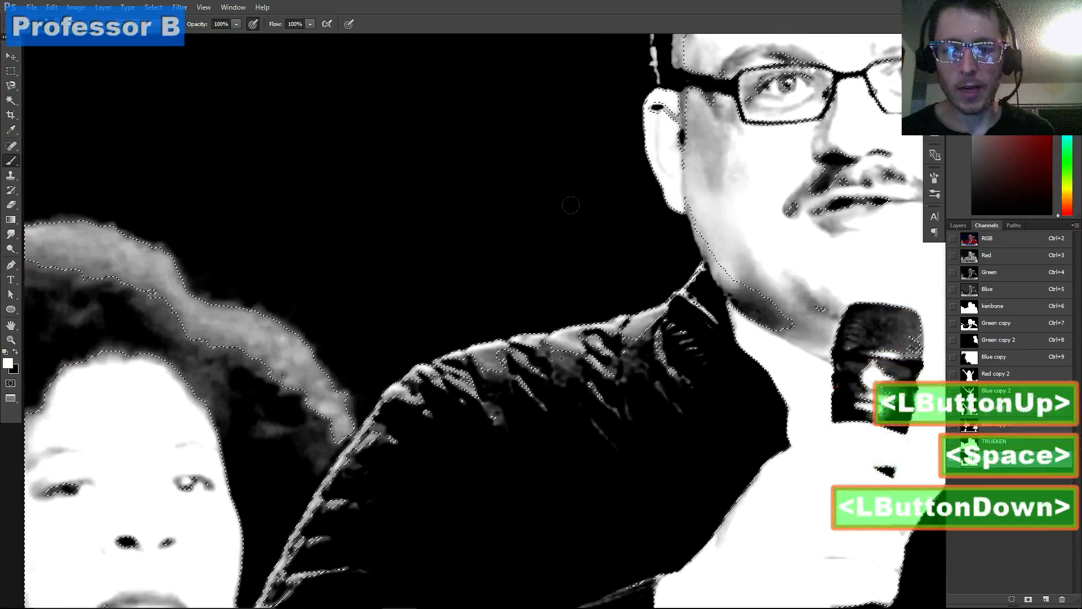
click(431, 287)
Undo the white strokes painted in the Green copy 3 channel and preview the remaining selection in Quick Mask
scroll(522, 326, down, 6)
key(ctrl+alt+z)
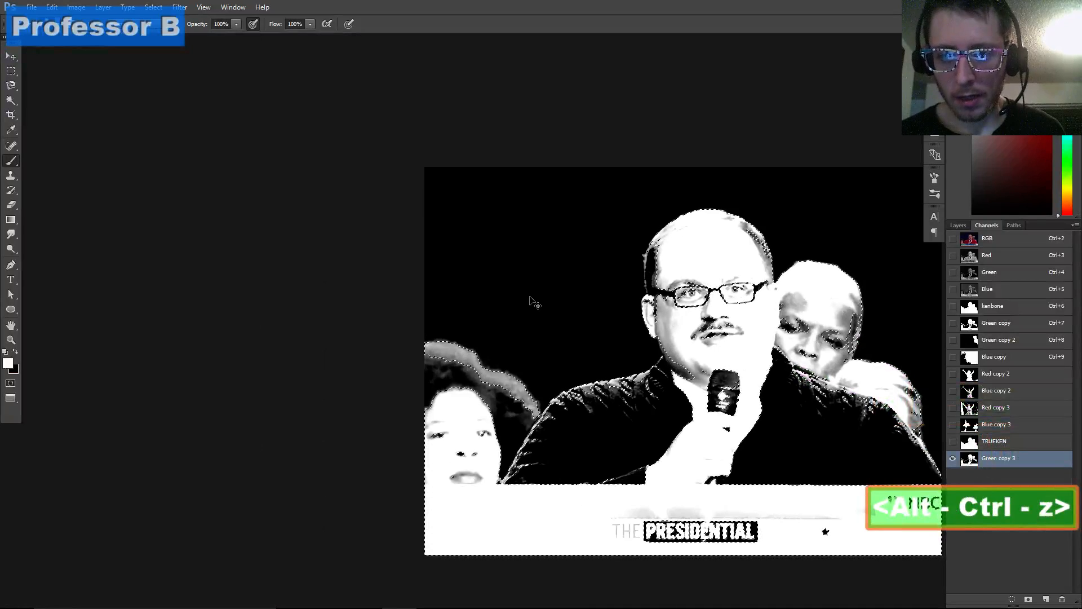
key(q)
key(q)
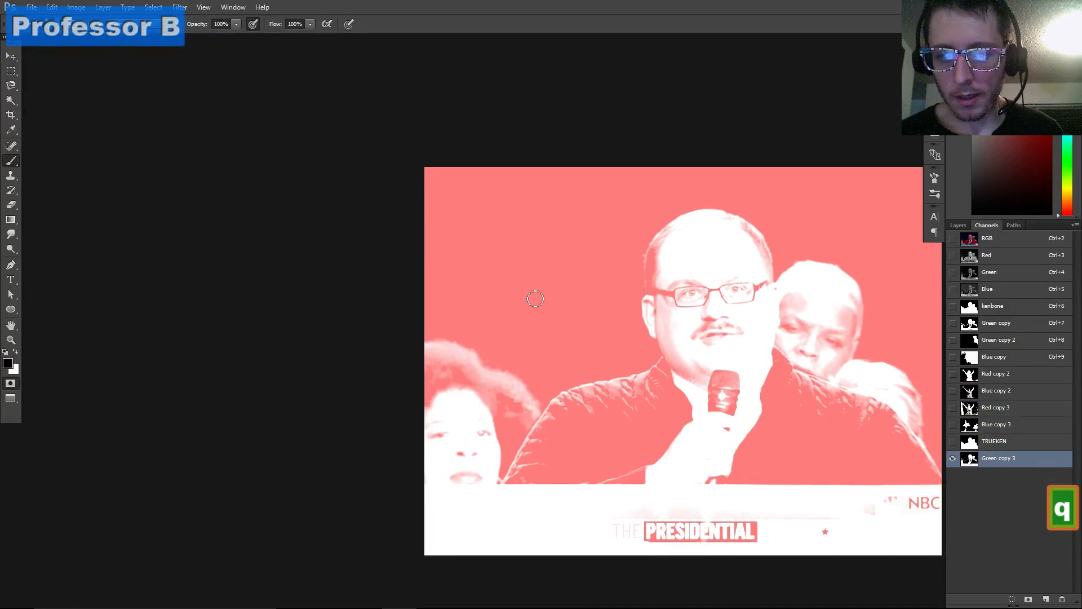
scroll(755, 351, up, 2)
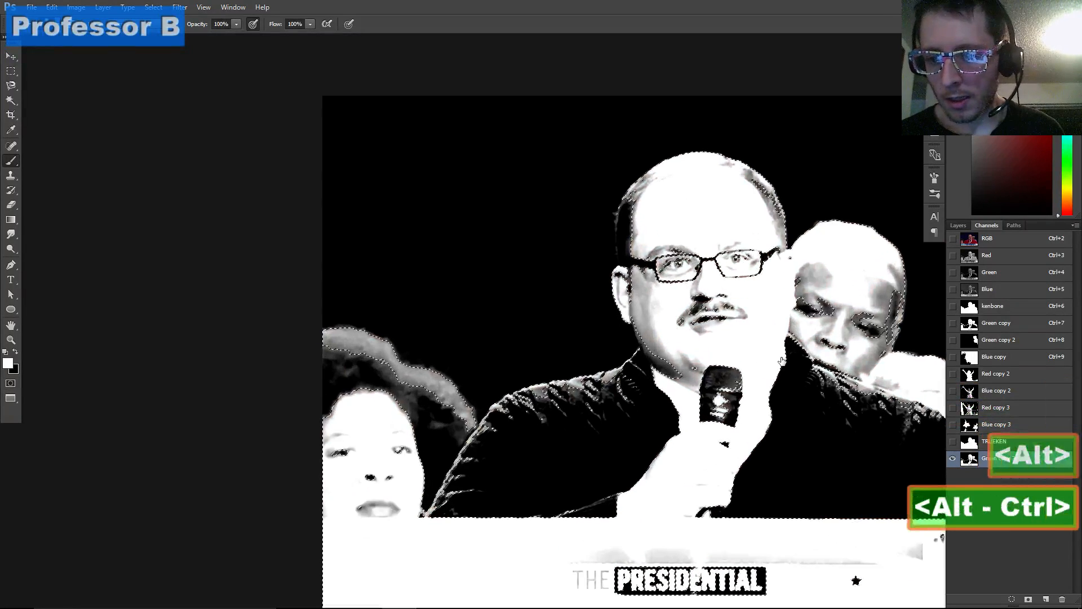
Paint white inside the loaded selection along the man's hair edge in the TRUEKEN channel
click(994, 442)
key(b)
mouse_move(500, 159)
mouse_down()
mouse_move(484, 207)
mouse_move(487, 160)
mouse_move(495, 217)
mouse_move(497, 193)
mouse_move(541, 145)
mouse_move(627, 156)
mouse_move(625, 178)
mouse_move(614, 146)
mouse_move(649, 180)
mouse_move(631, 199)
mouse_move(607, 192)
mouse_up()
key(space)
mouse_move(695, 238)
mouse_down()
mouse_move(633, 186)
mouse_move(572, 164)
mouse_up()
key(space)
mouse_move(650, 297)
mouse_down()
mouse_move(656, 259)
mouse_move(609, 117)
mouse_up()
click(584, 149)
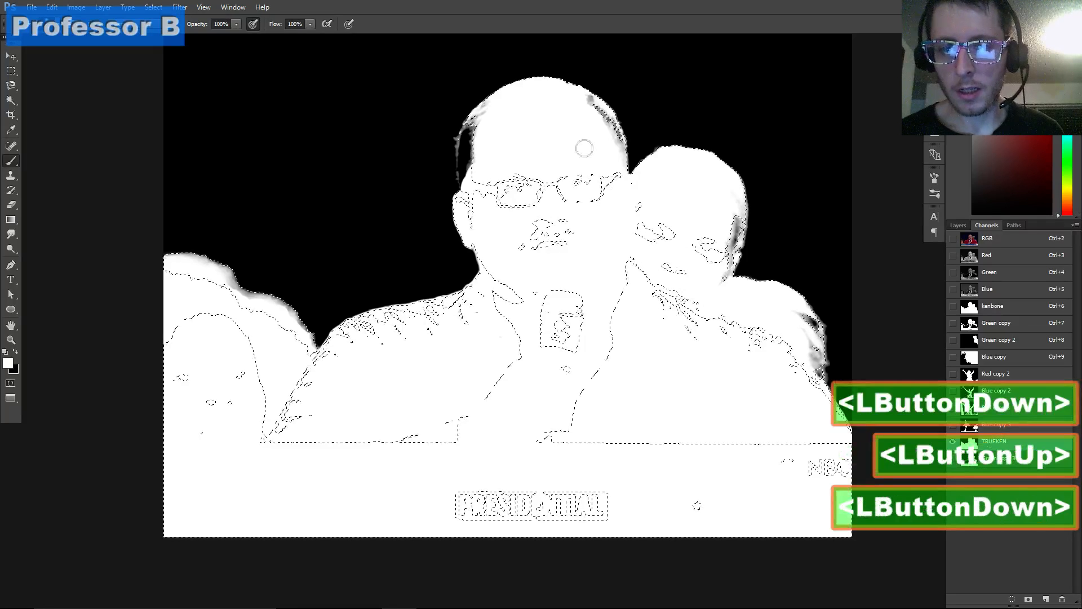
Paint white inside the selection along the woman's hair and the people behind the man in the TRUEKEN channel
key(space)
drag(573, 248, 742, 227)
mouse_move(528, 308)
mouse_down()
mouse_move(401, 204)
mouse_move(346, 213)
mouse_move(338, 183)
mouse_move(326, 195)
mouse_up()
key(space)
drag(479, 182, 436, 182)
mouse_move(510, 149)
mouse_down()
mouse_move(517, 87)
mouse_move(594, 85)
mouse_move(578, 99)
mouse_up()
key(space)
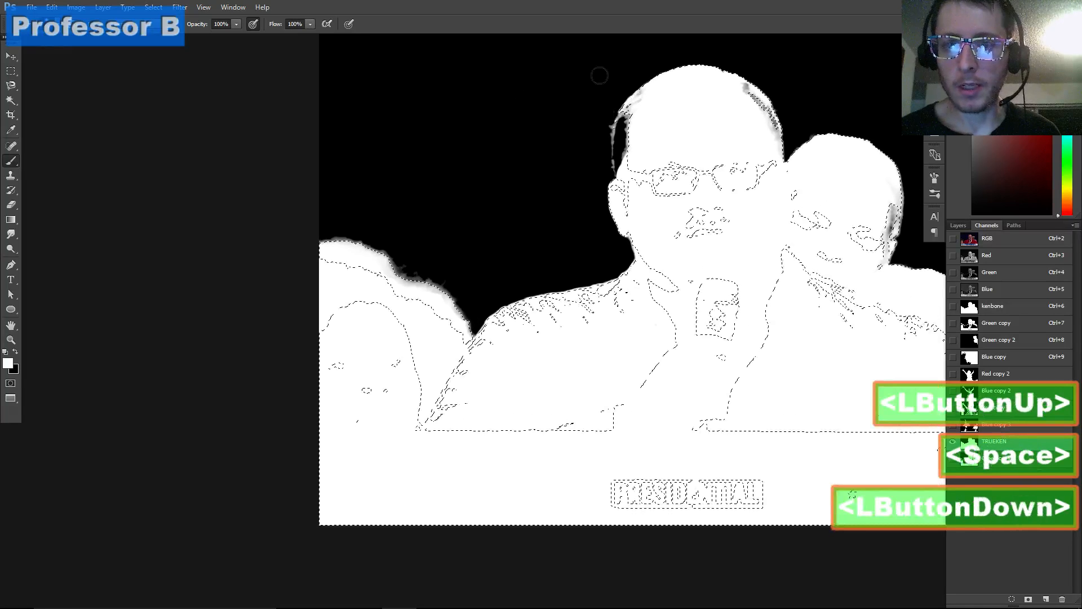
key(space)
drag(682, 109, 623, 93)
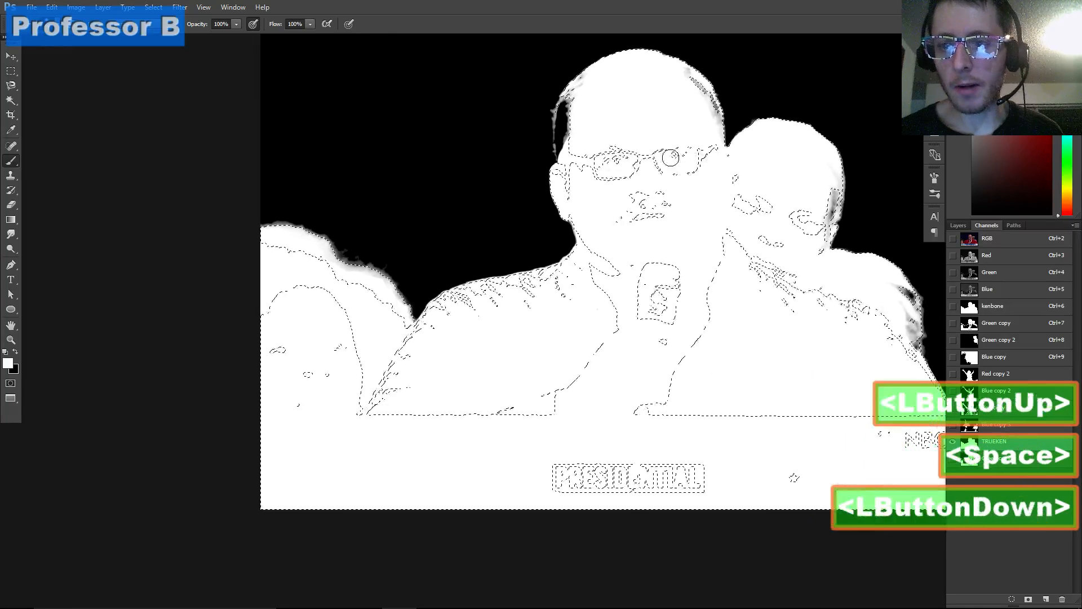
key(space)
drag(673, 204, 588, 147)
Preview the loaded selection as a Quick Mask over the TRUEKEN channel, and deselect it
key(q)
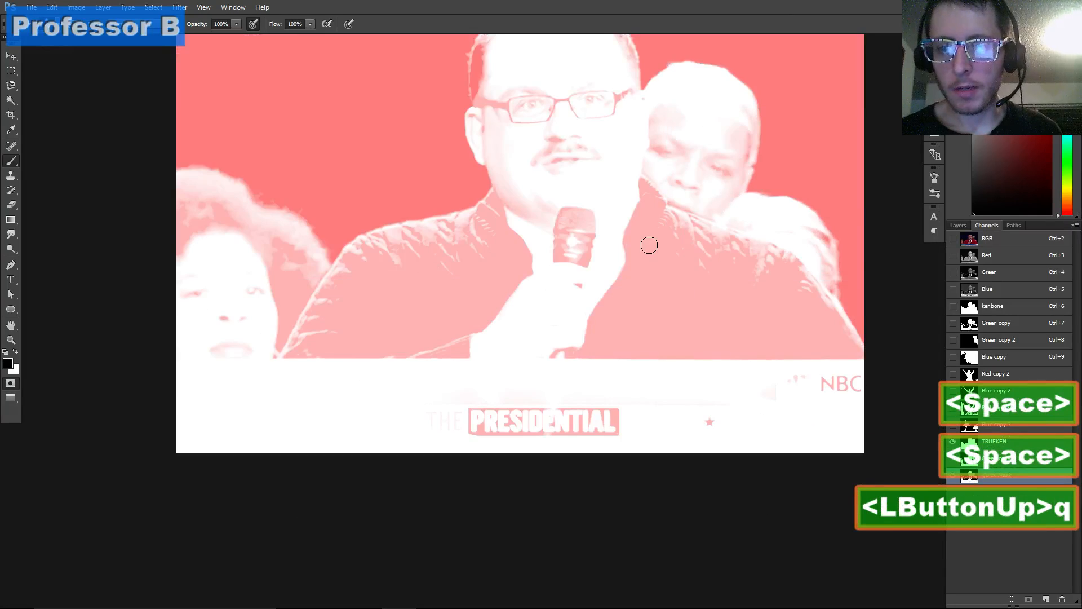
key(q)
key(ctrl+d)
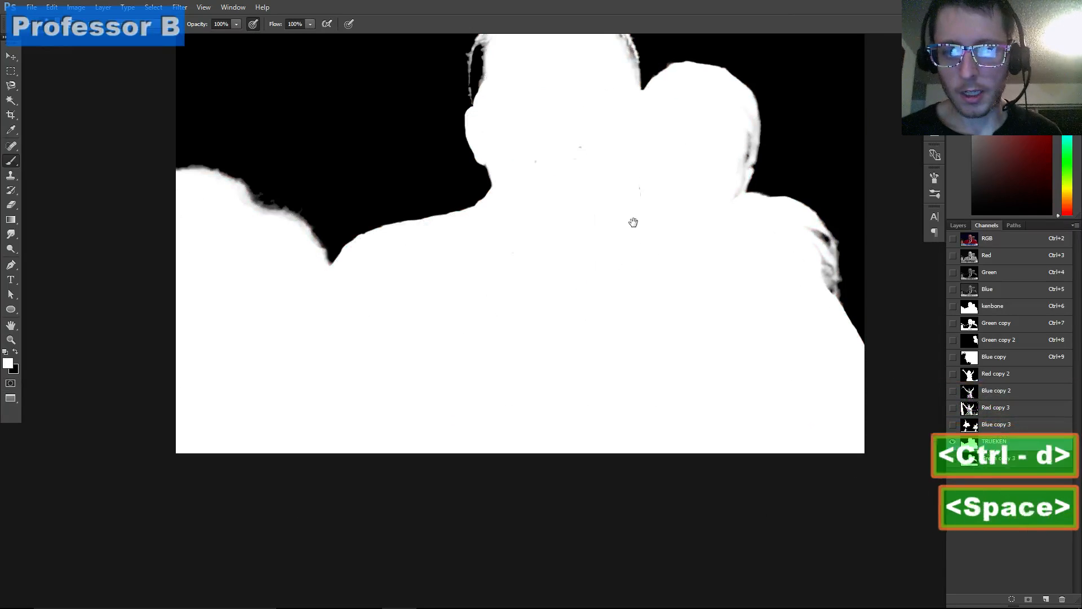
Adjust the brush to a 60 px tip with 100% hardness near the hair at the man's shoulder
key(space)
drag(633, 225, 601, 238)
key(b)
scroll(663, 258, up, 4)
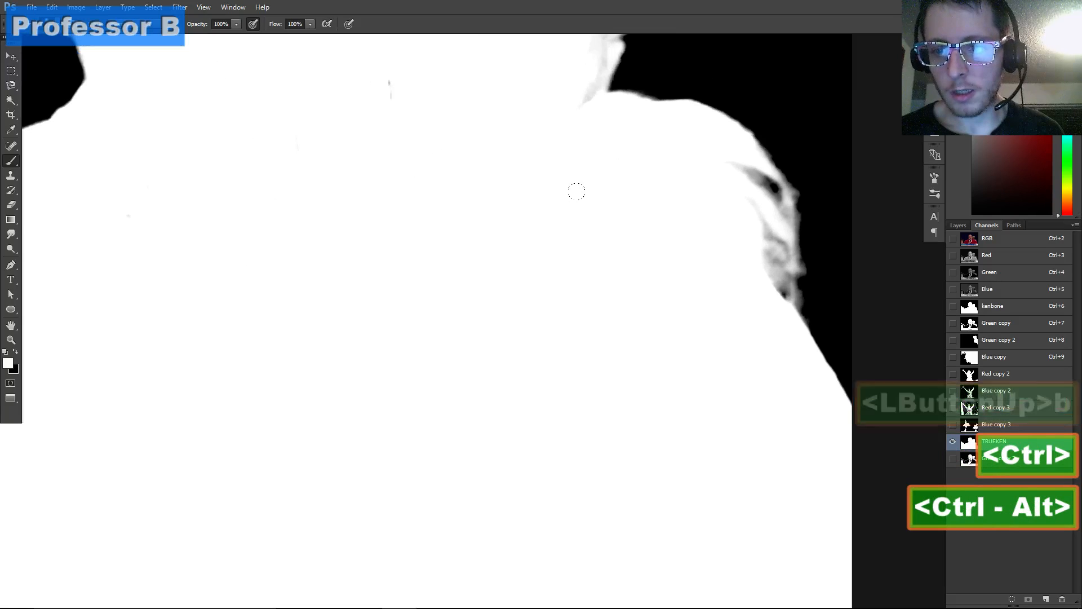
key(bracketright)
key(bracketleft)
key(bracketleft)
key(bracketleft)
key(bracketright)
key(bracketright)
key(bracketright)
key(bracketleft)
key(bracketleft)
mouse_move(592, 223)
mouse_down()
mouse_move(565, 195)
mouse_move(583, 234)
mouse_move(539, 234)
mouse_move(529, 245)
mouse_up()
right_click(583, 234)
click(615, 296)
key(space)
click(493, 261)
right_click(587, 272)
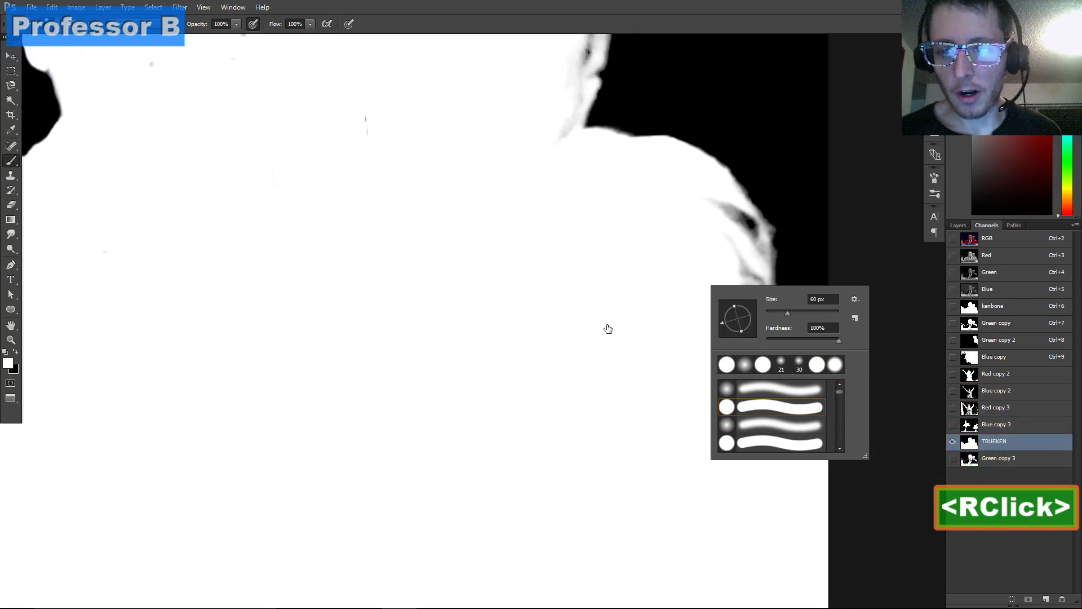
click(466, 273)
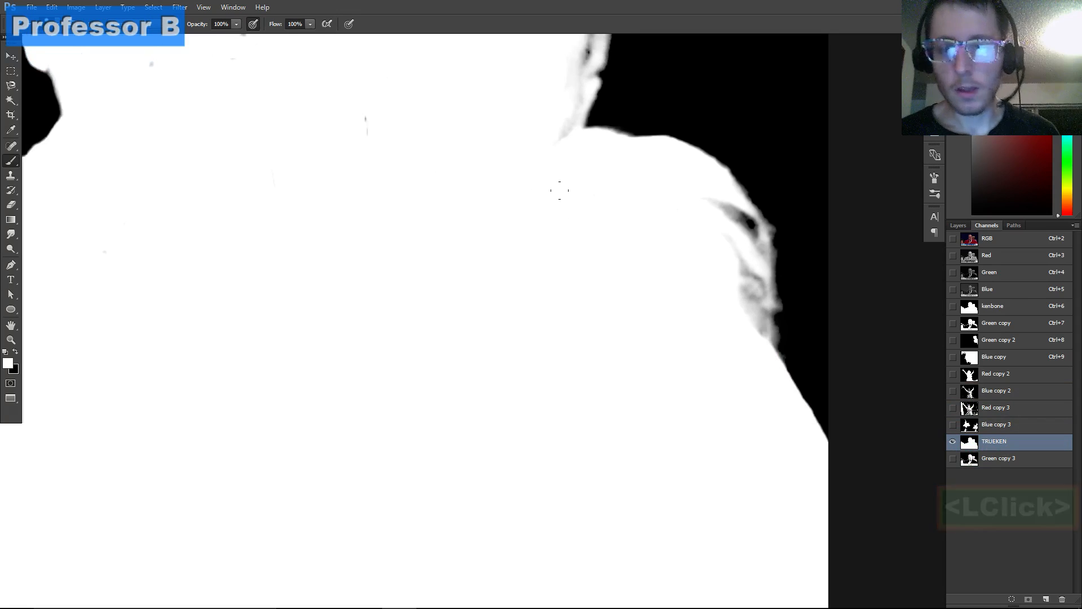
Set the brush flow to 50% and paint white over the gray hair patches behind the man's shoulder in TRUEKEN
mouse_move(530, 200)
mouse_down()
mouse_move(563, 162)
mouse_move(550, 185)
mouse_move(568, 193)
mouse_up()
drag(569, 187, 555, 206)
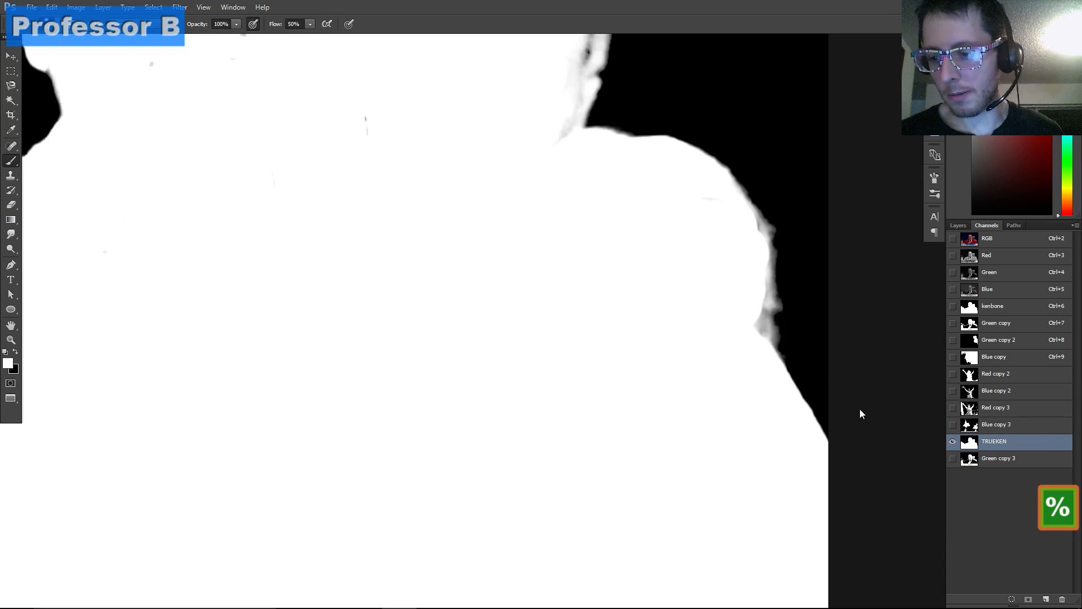
key(space)
mouse_move(532, 336)
mouse_down()
mouse_move(535, 309)
mouse_move(488, 302)
mouse_up()
drag(544, 248, 549, 230)
Paint white over the gray patches along the outer side of the head directly behind the man
key(space)
mouse_move(299, 169)
mouse_down()
mouse_move(302, 206)
mouse_move(345, 231)
mouse_move(340, 222)
mouse_up()
click(565, 281)
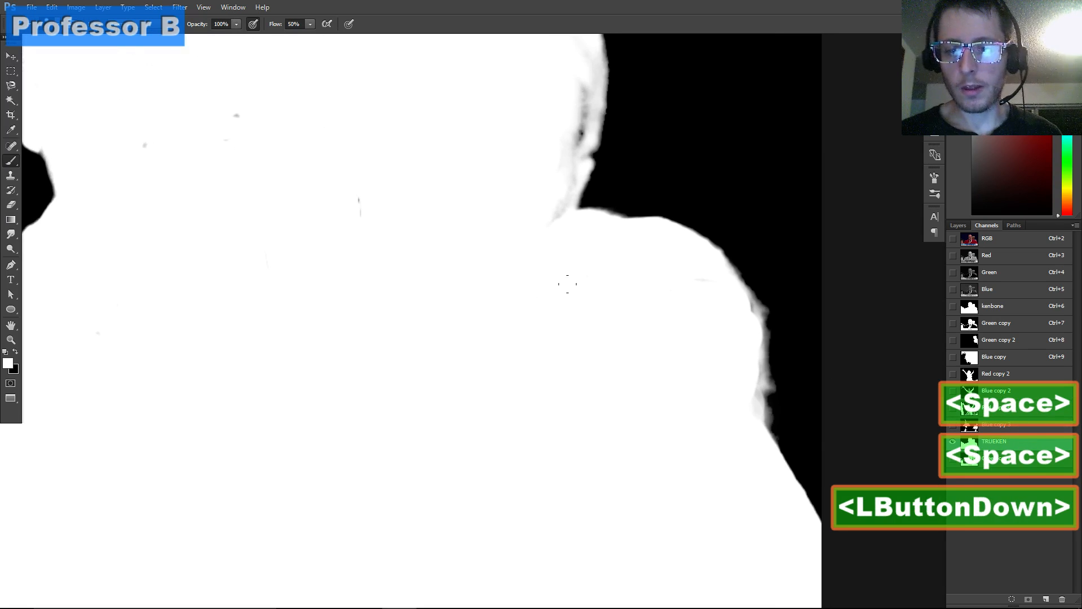
drag(562, 228, 564, 231)
mouse_move(391, 151)
mouse_down()
mouse_move(406, 145)
mouse_move(428, 39)
mouse_up()
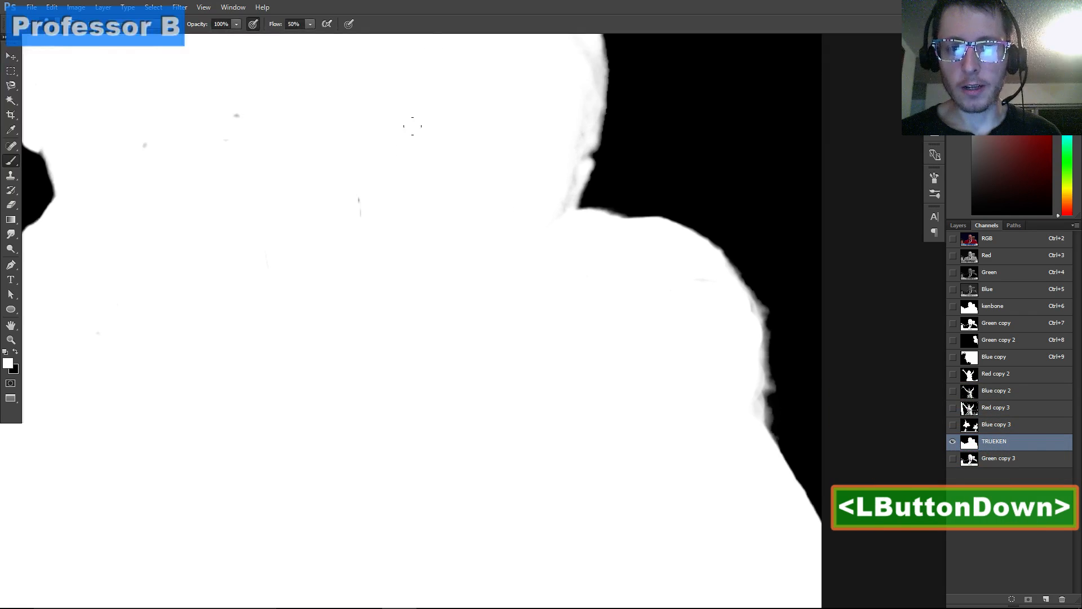
mouse_move(419, 82)
mouse_down()
mouse_move(404, 280)
mouse_move(434, 299)
mouse_up()
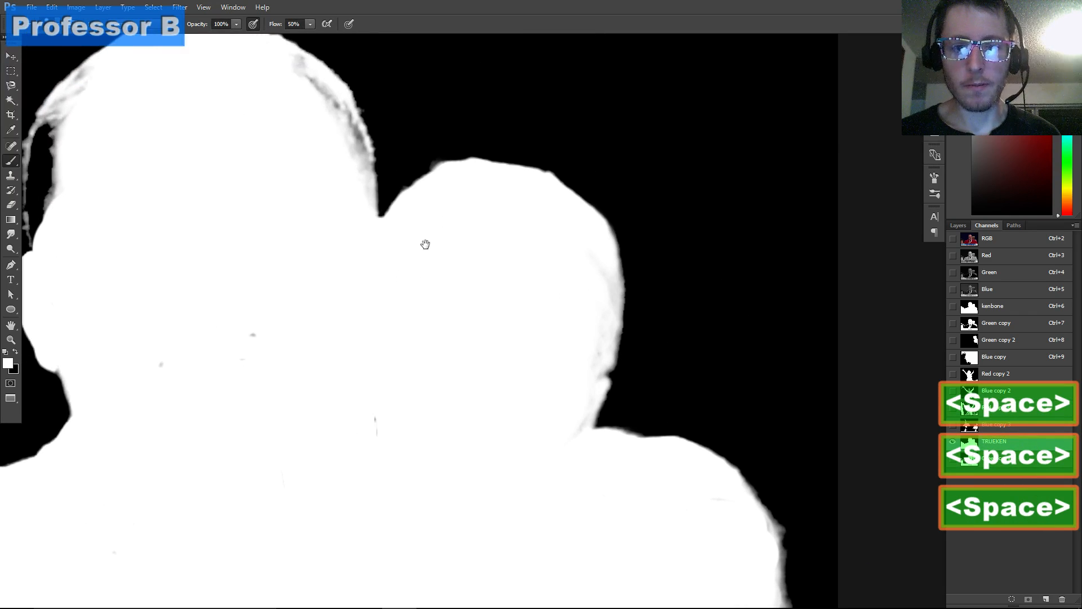
Paint white over the gray hair patches on the side of the man's head nearest the person behind him
click(451, 212)
drag(321, 157, 465, 255)
mouse_move(370, 202)
mouse_down()
mouse_move(367, 177)
mouse_move(332, 121)
mouse_move(364, 174)
mouse_up()
drag(309, 113, 305, 115)
Set the brush flow to 90% and fill the dark hair gap above the man's ear with white, preserving the fine outer strands
drag(169, 121, 138, 189)
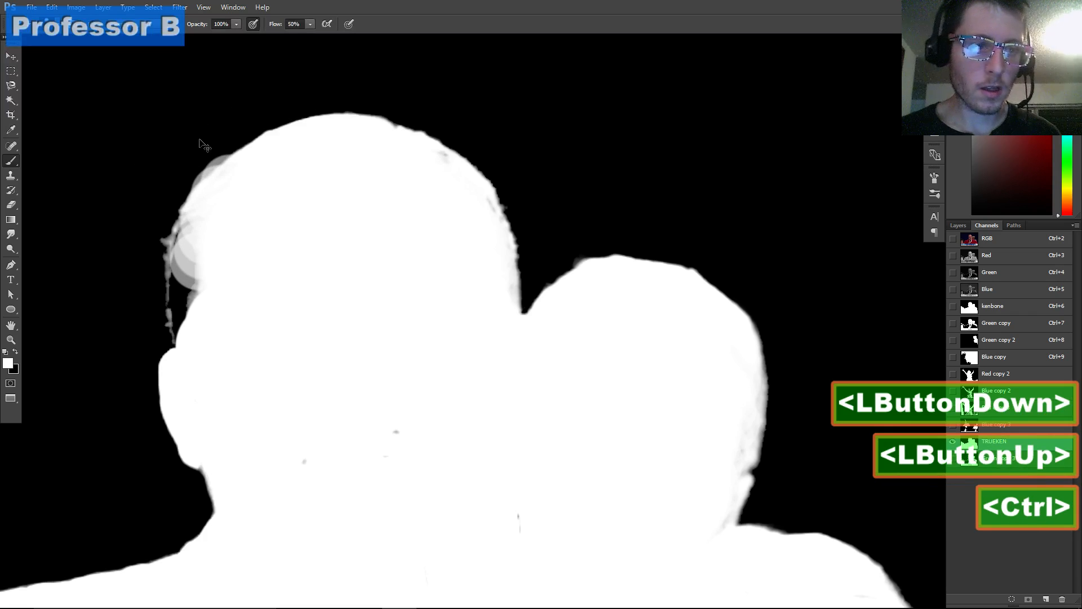
key(ctrl+z)
mouse_move(181, 117)
mouse_down()
mouse_move(159, 137)
mouse_move(142, 189)
mouse_up()
key(shift+9)
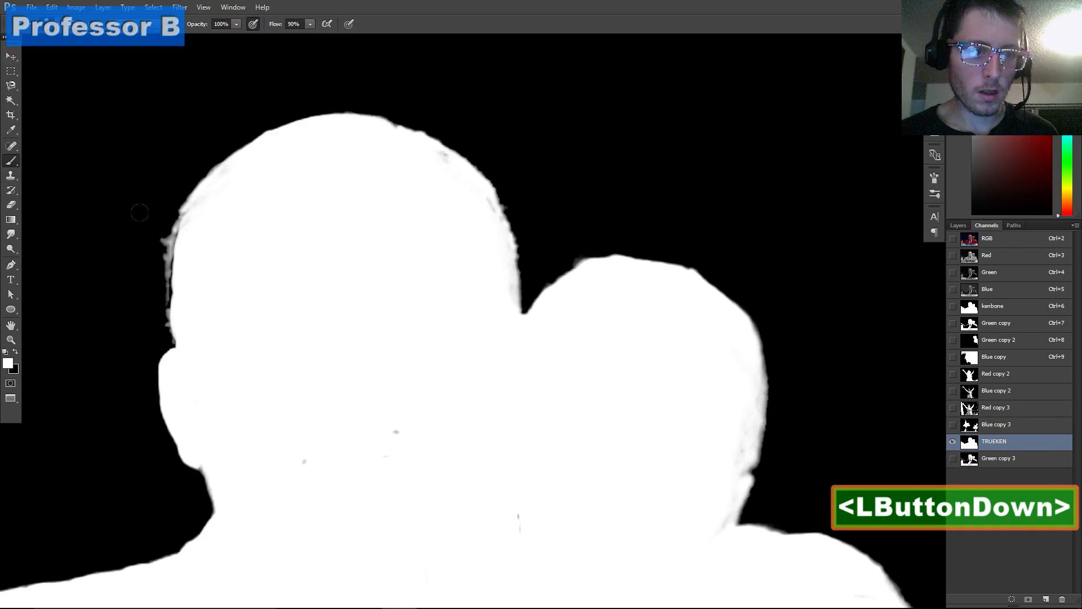
mouse_move(143, 187)
mouse_down()
mouse_move(141, 211)
mouse_move(213, 244)
mouse_move(253, 365)
mouse_up()
scroll(161, 235, up, 5)
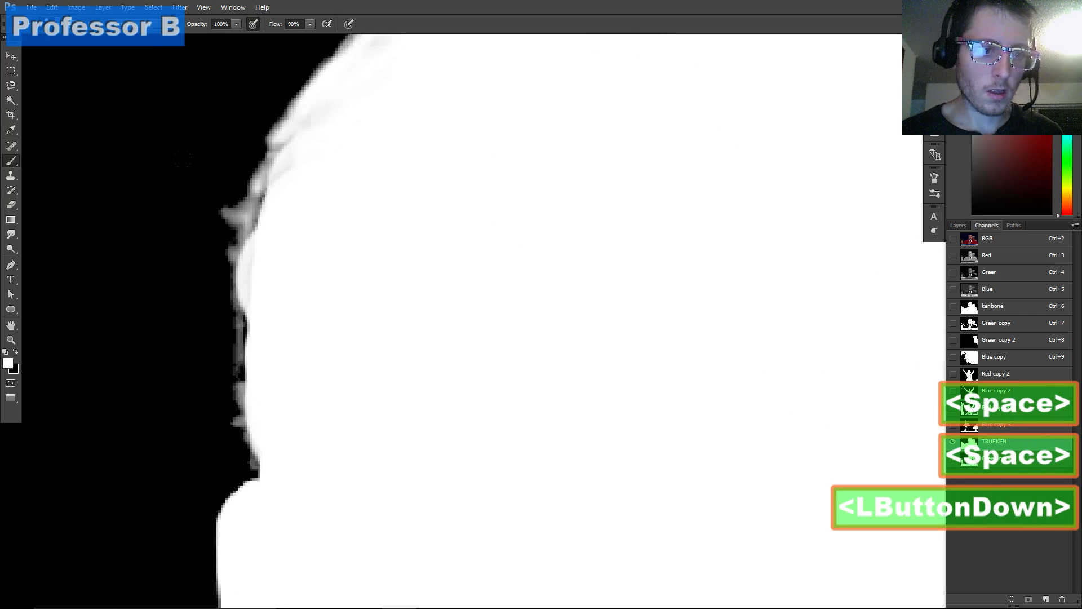
key(ctrl+z)
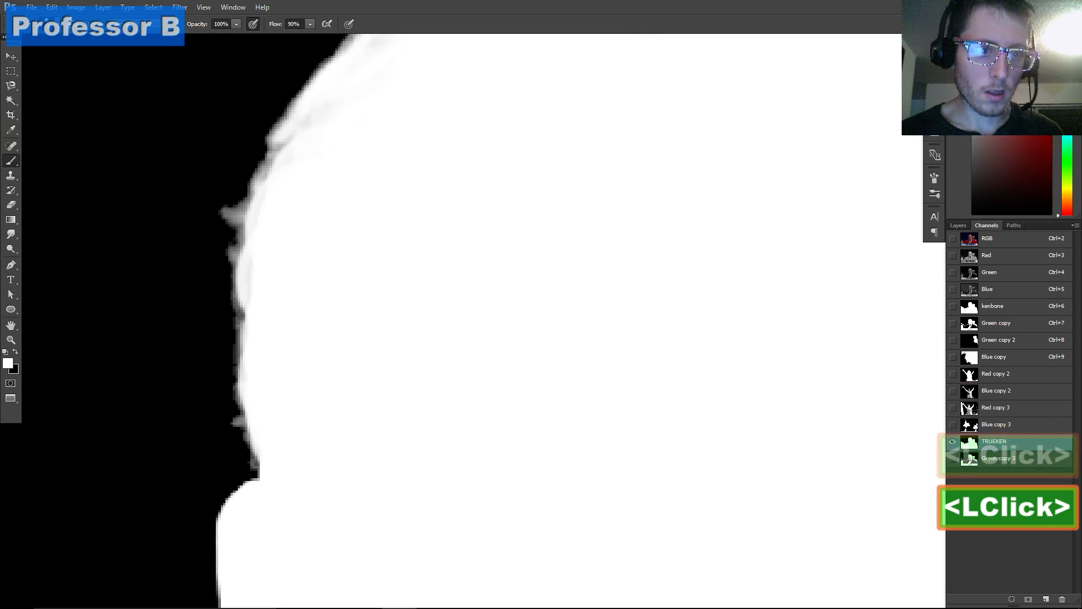
Paint white over the gray inner edge of the woman's curly hair in the TRUEKEN channel
drag(314, 319, 438, 178)
scroll(425, 355, down, 7)
drag(287, 383, 439, 153)
scroll(280, 290, up, 5)
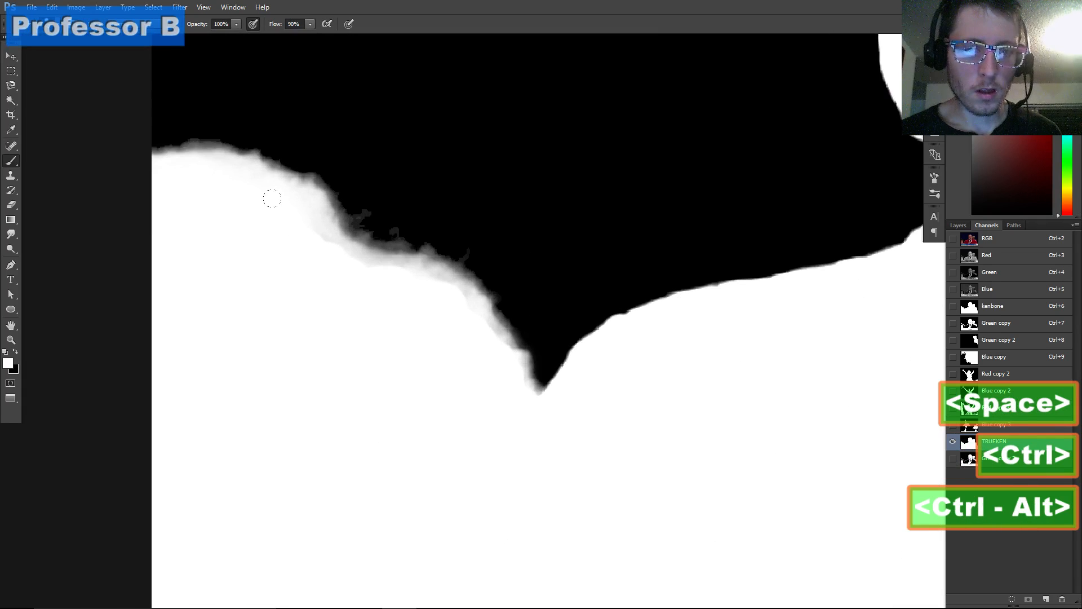
drag(273, 201, 227, 181)
click(192, 200)
scroll(225, 265, down, 8)
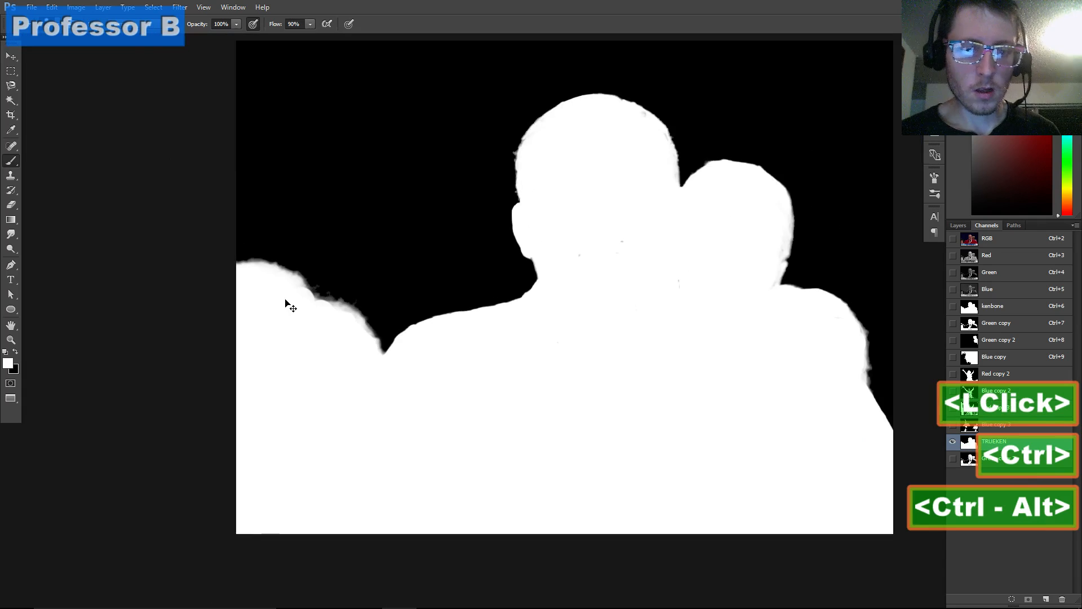
key(q)
key(q)
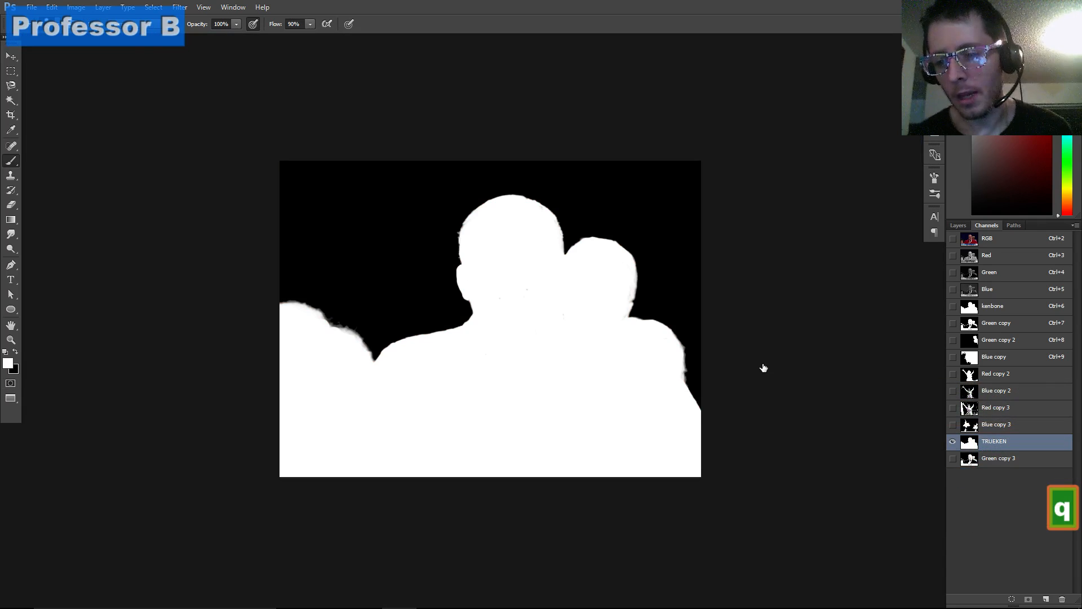
drag(533, 237, 518, 249)
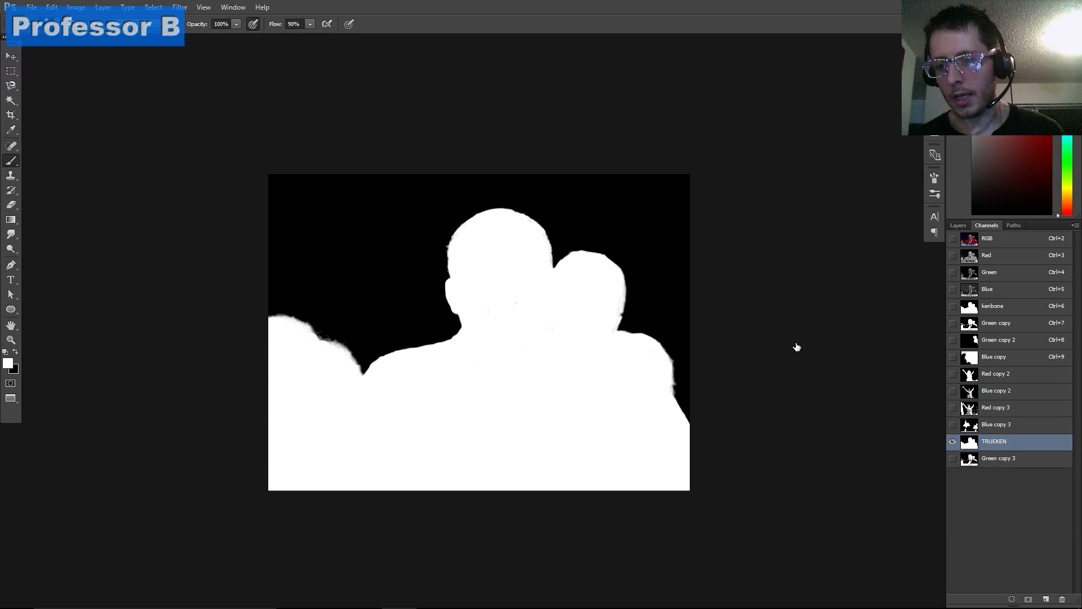
Load the TRUEKEN channel as a selection and make the Layer 1 copy 2 layer active
ctrl+click(772, 355)
click(959, 225)
click(979, 331)
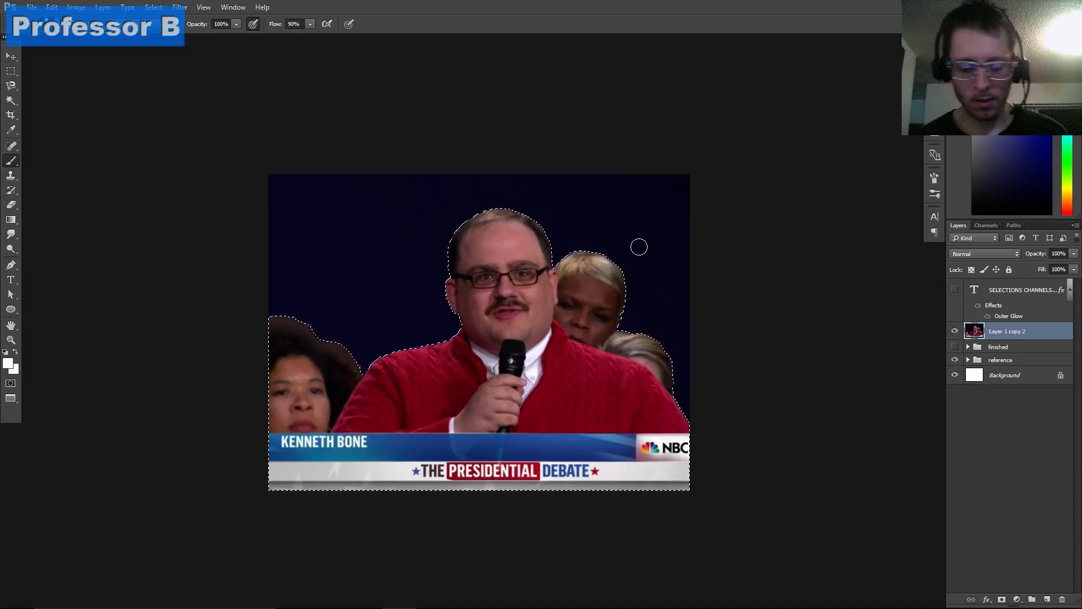
Invert the selection and delete the dark blue background from Layer 1 copy 2, leaving nothing selected
key(ctrl)
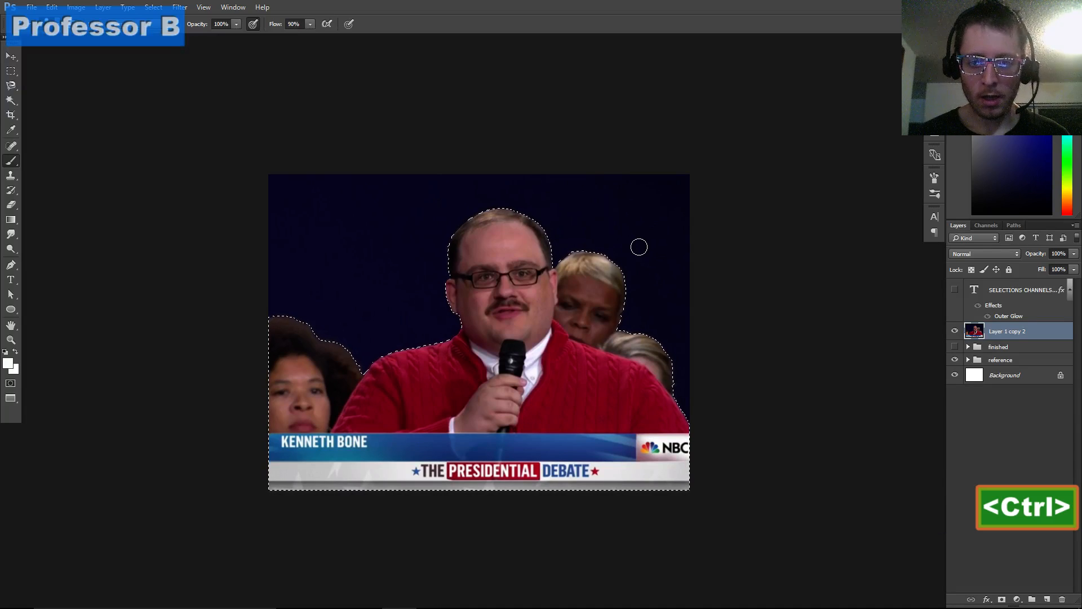
key(ctrl+shift+i)
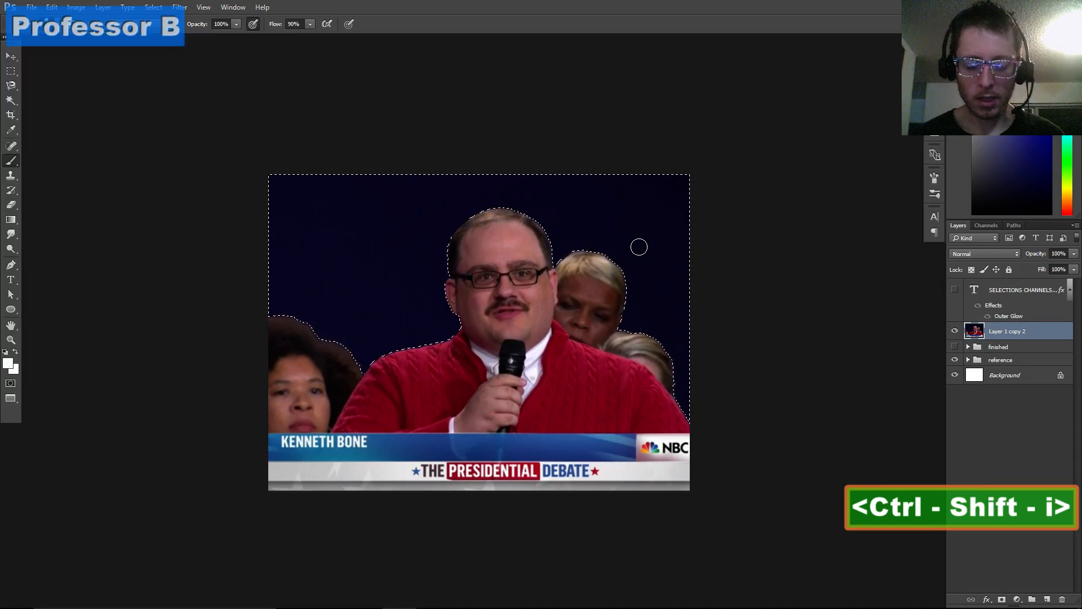
key(Delete)
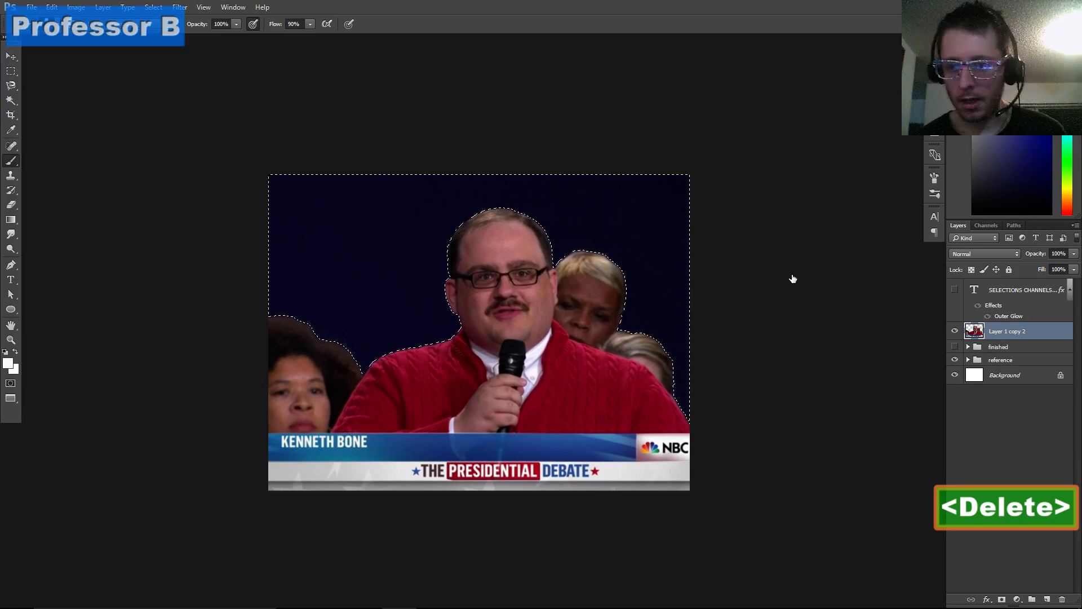
key(ctrl+d)
Hide the reference group and inspect the cut-out people's hair edges against the white background
click(955, 360)
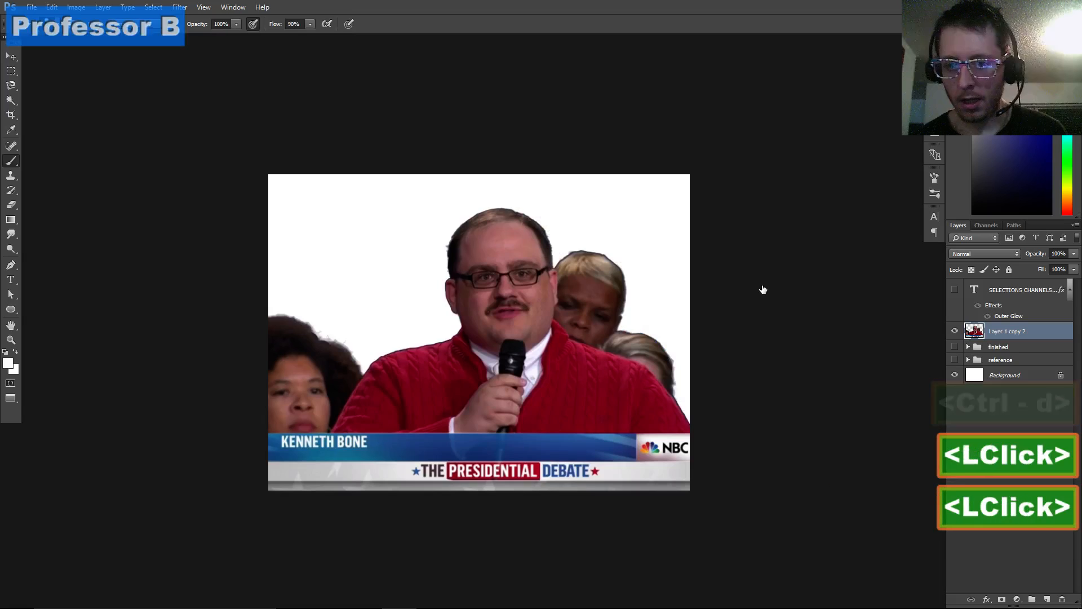
scroll(411, 295, up, 1)
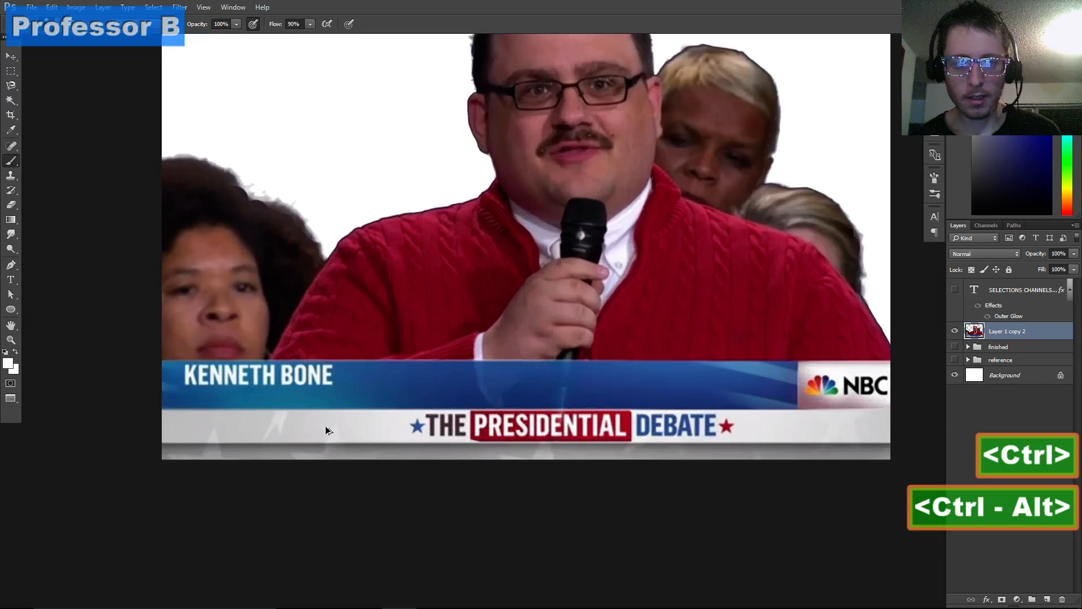
drag(262, 218, 161, 328)
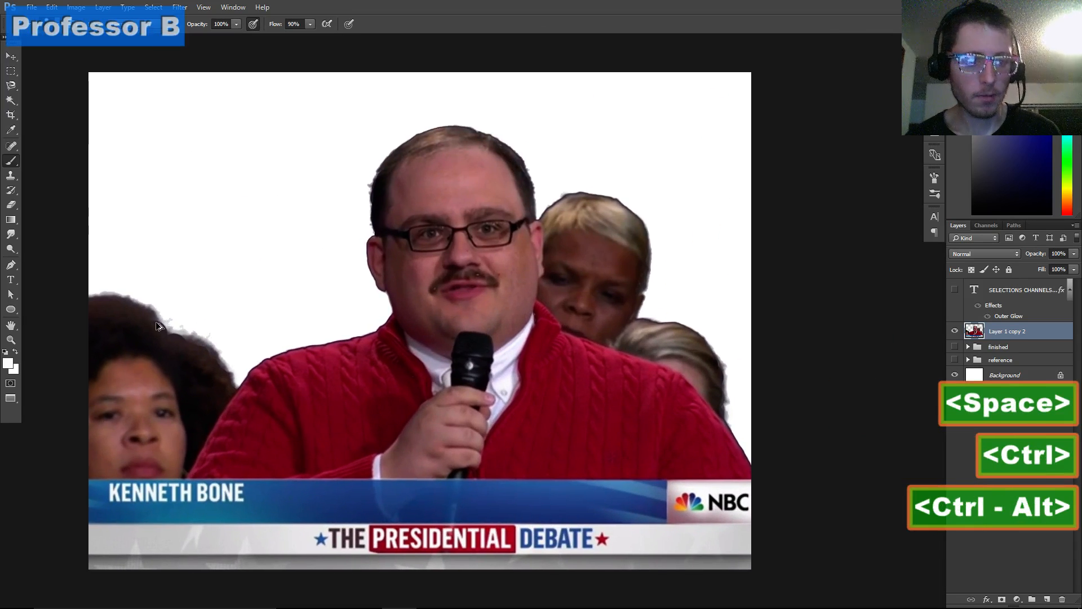
Undo the background deletion on Layer 1 copy 2 and clear the selection outline
key(ctrl+alt+z)
key(ctrl+alt+z)
key(ctrl+alt+z)
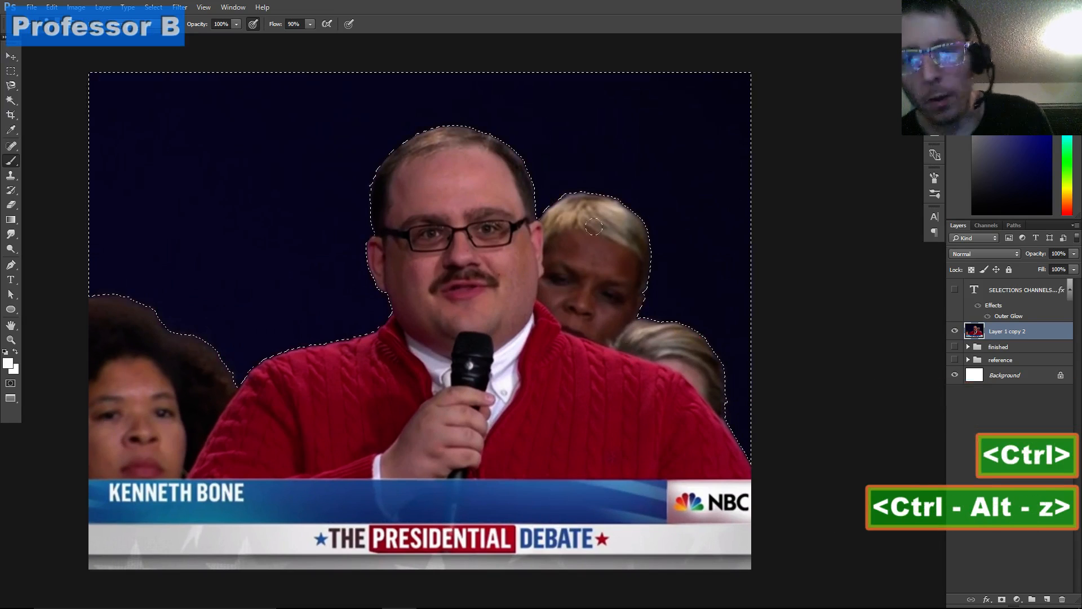
key(ctrl+d)
drag(690, 268, 713, 241)
drag(688, 307, 691, 295)
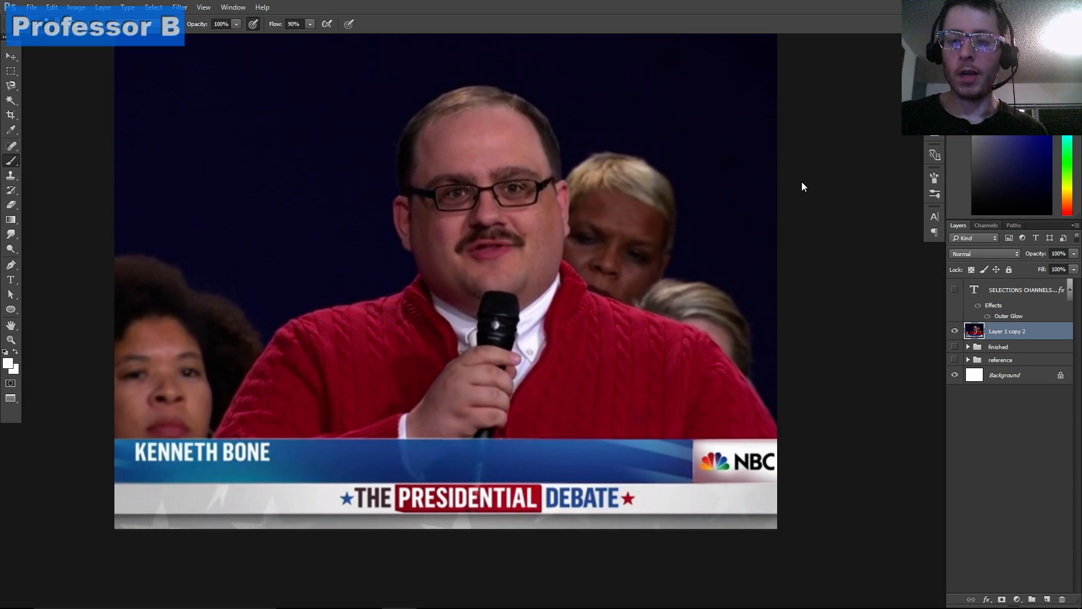
click(986, 225)
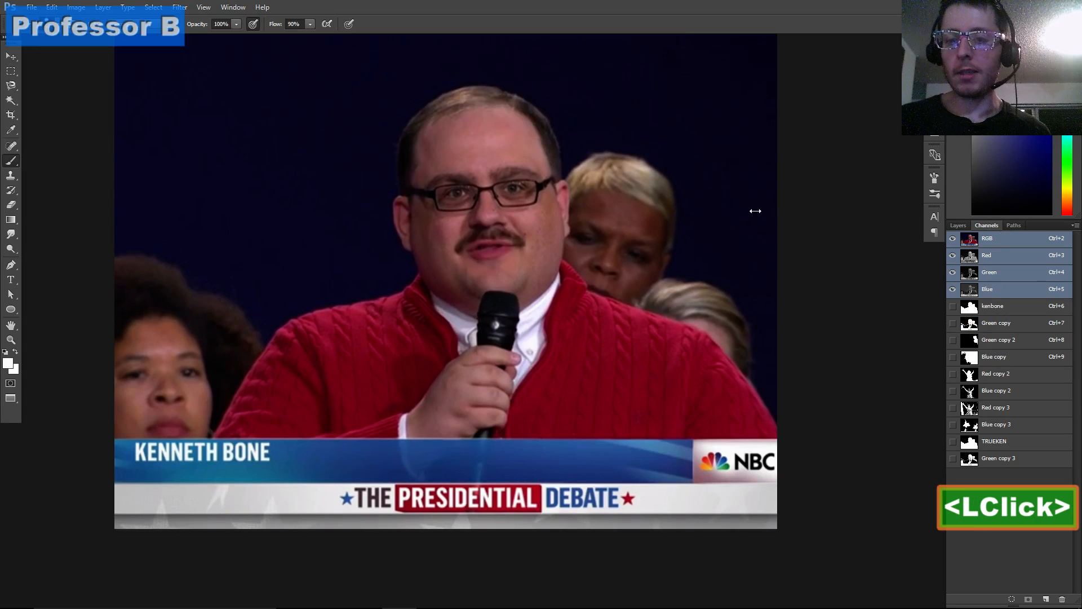
click(958, 225)
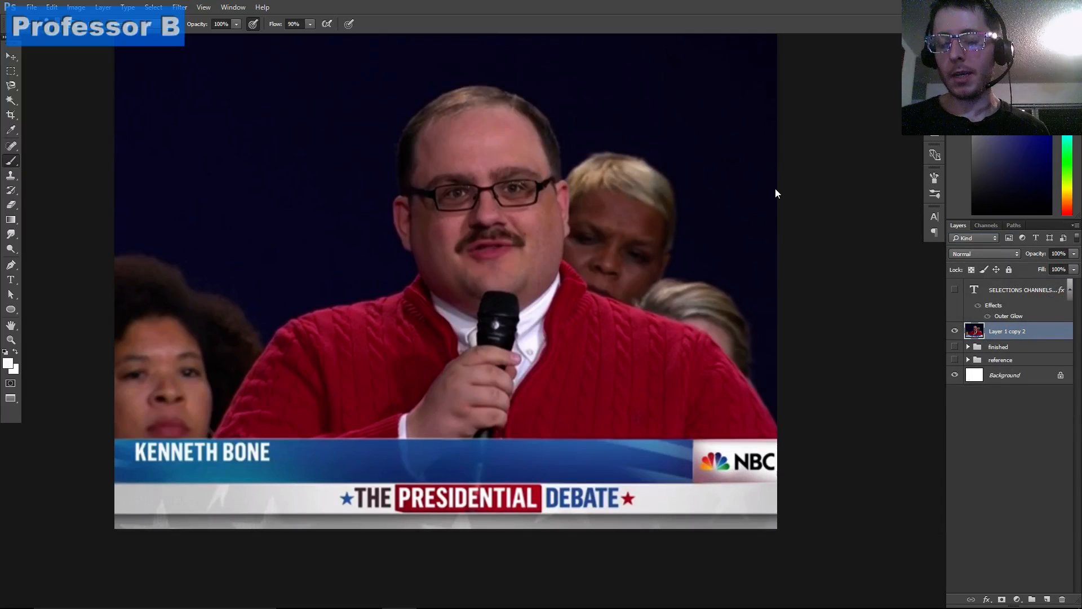
click(986, 225)
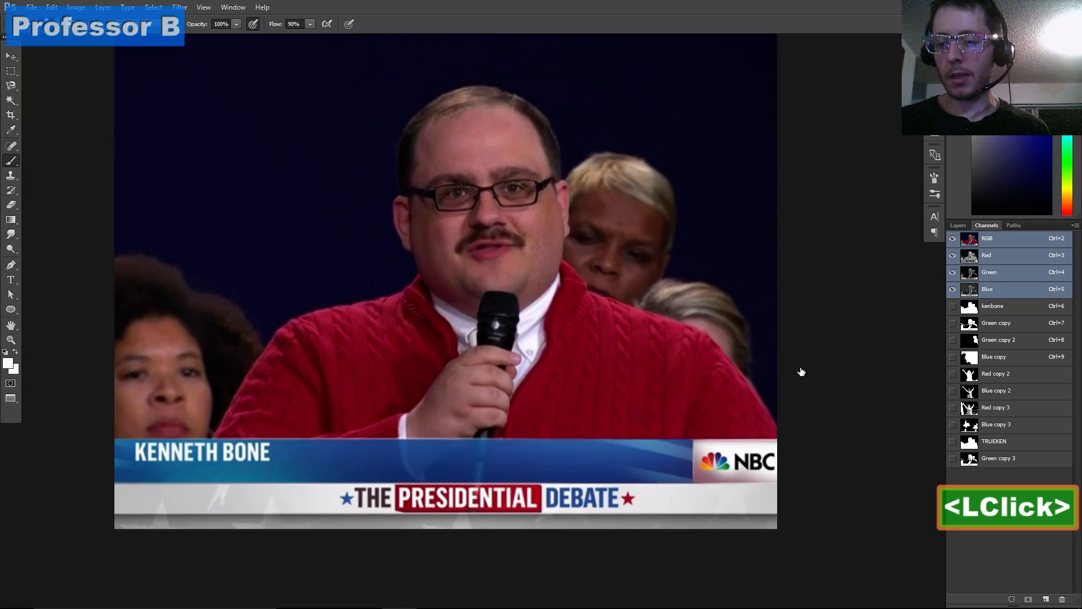
click(959, 225)
key(space)
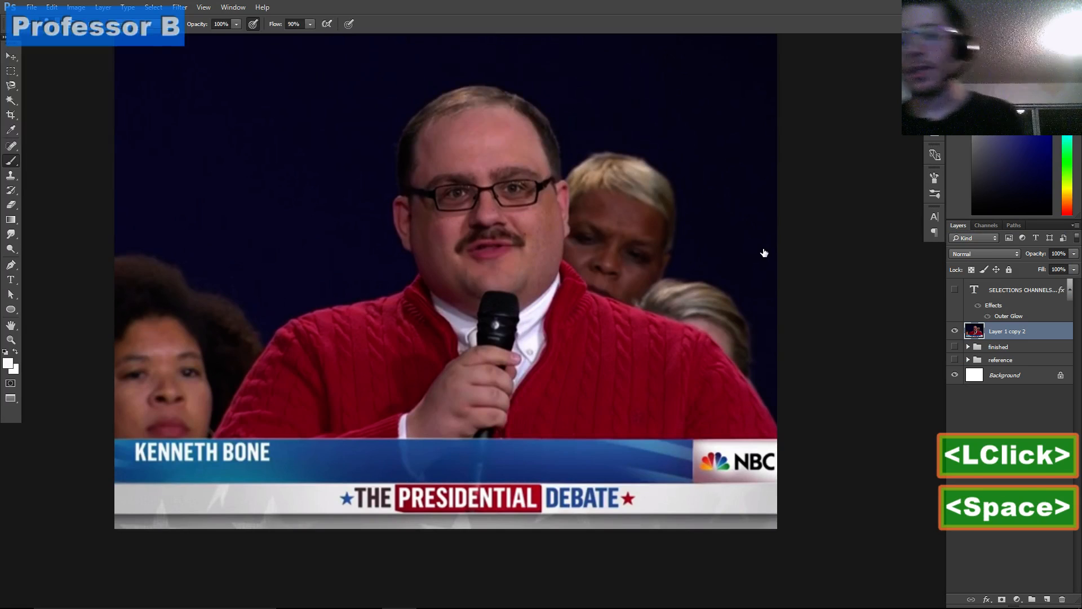
mouse_move(535, 288)
mouse_down()
mouse_move(569, 280)
mouse_move(571, 263)
mouse_move(561, 346)
mouse_move(594, 330)
mouse_up()
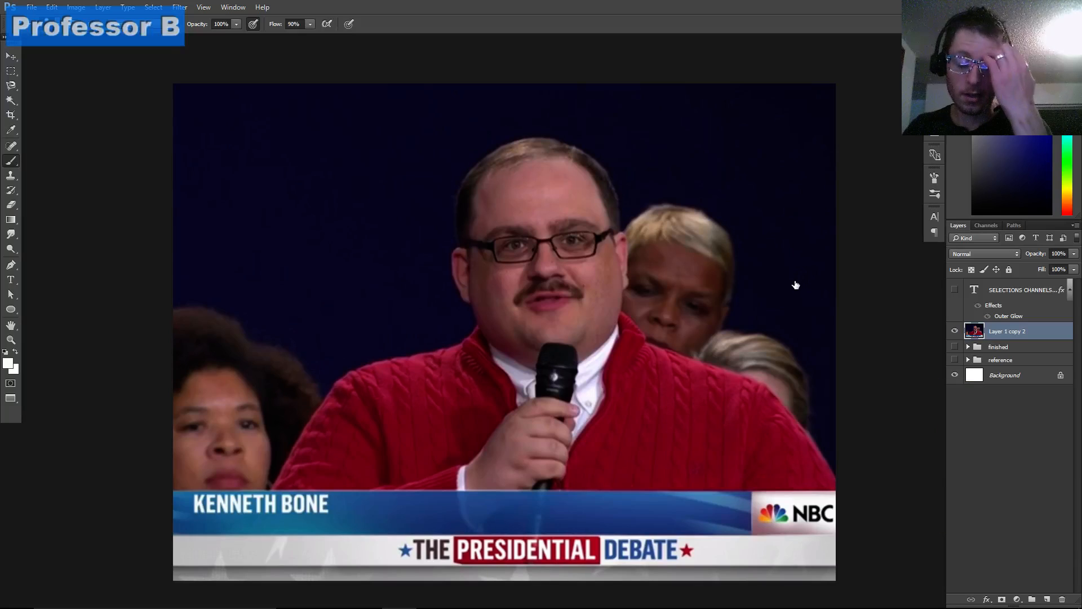
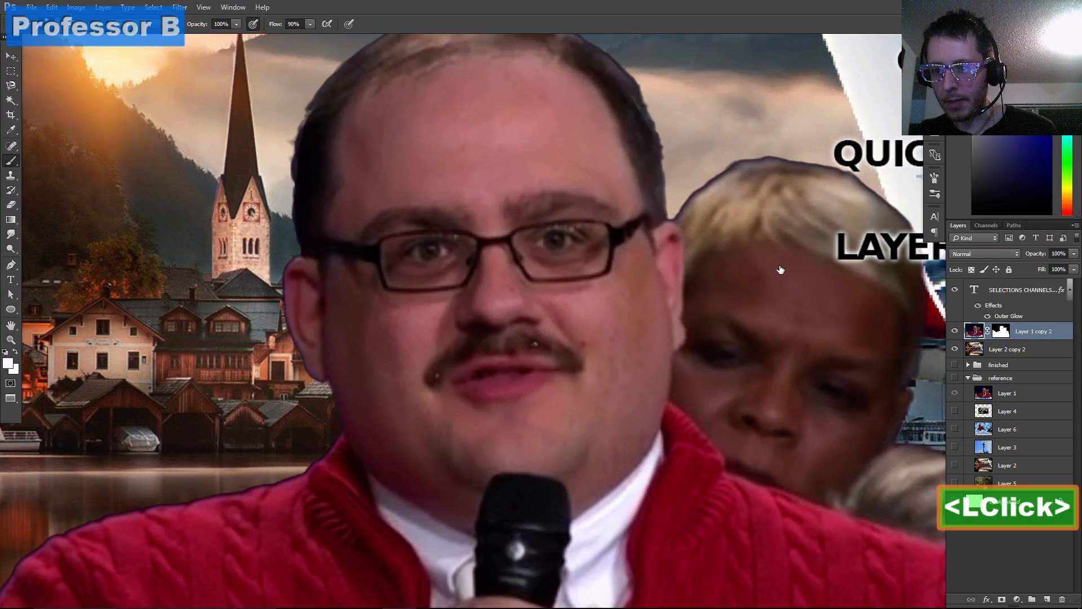
Paint white on the Layer 1 copy 2 layer mask over the small specks around the man's mouth
click(802, 265)
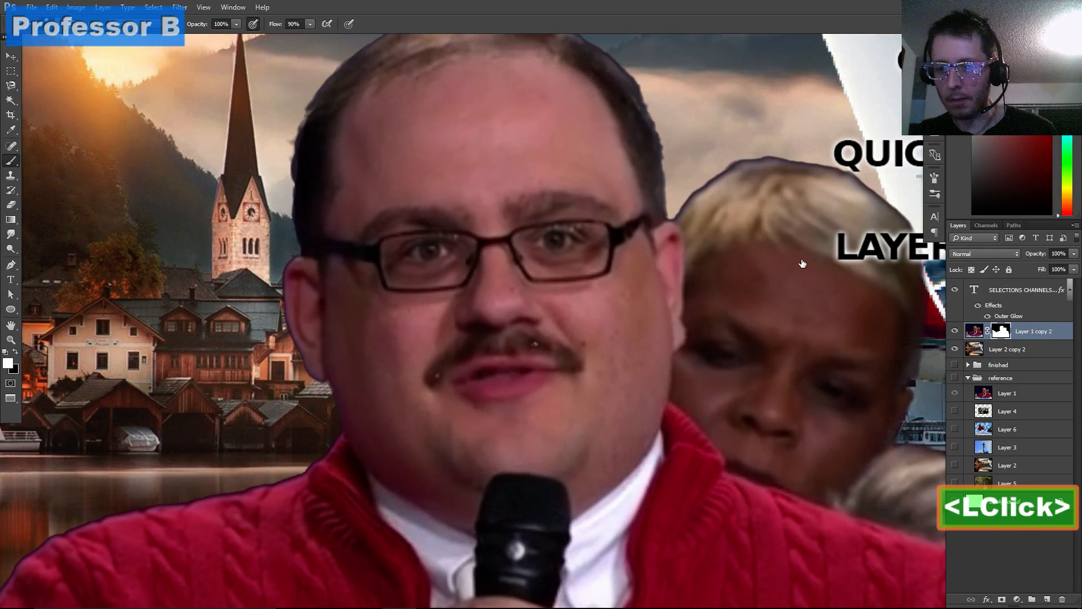
key(b)
click(415, 260)
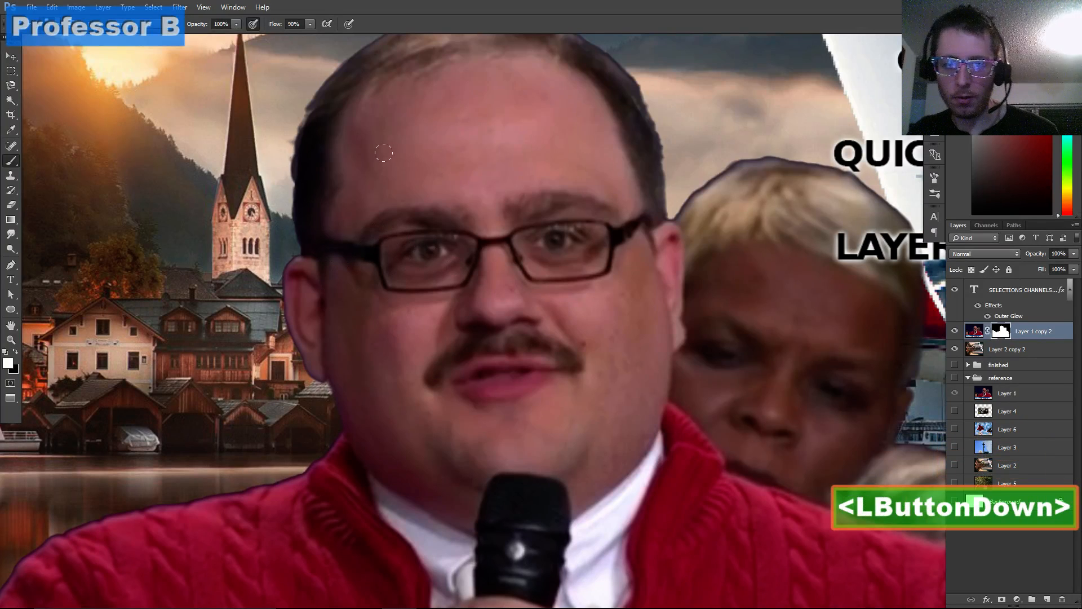
key(space)
drag(384, 213, 369, 255)
key(space)
drag(547, 255, 422, 138)
key(space)
drag(550, 223, 385, 322)
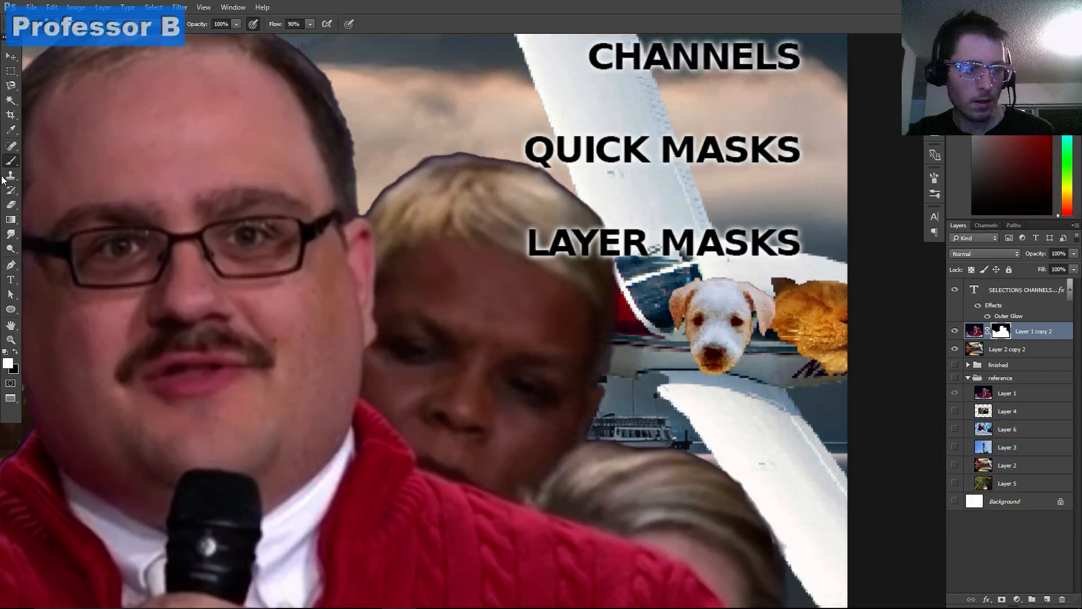
Switch to the Burn tool and reduce its brush size to 125 px
click(11, 248)
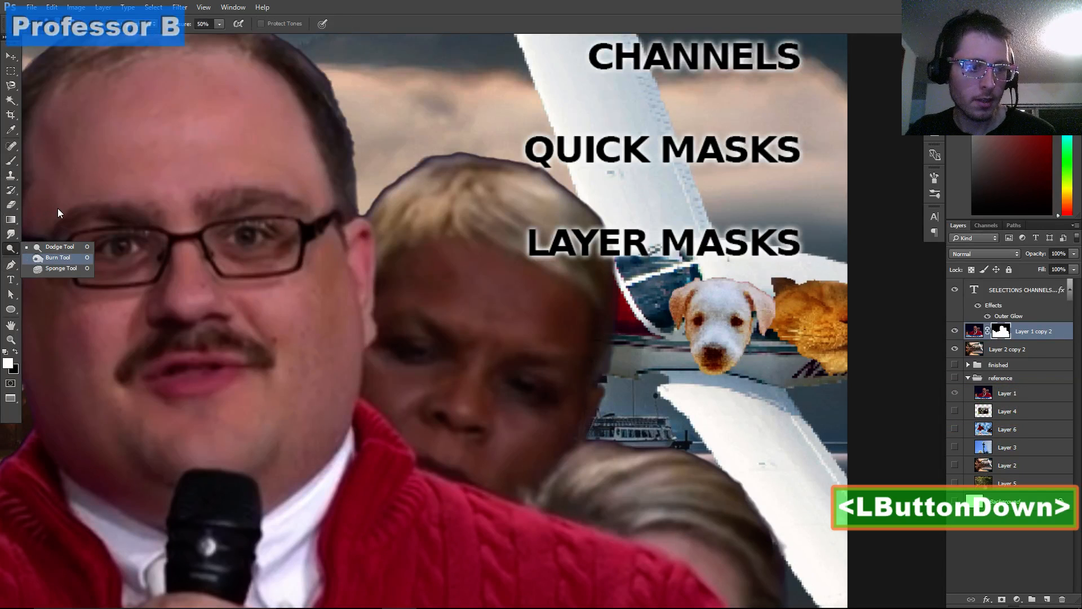
click(57, 257)
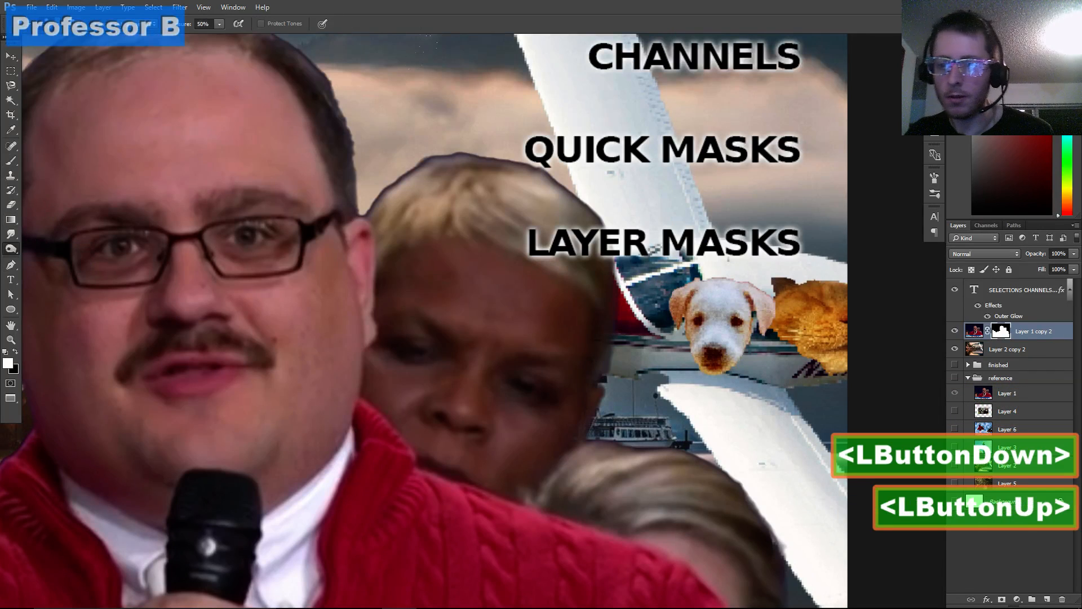
key(space)
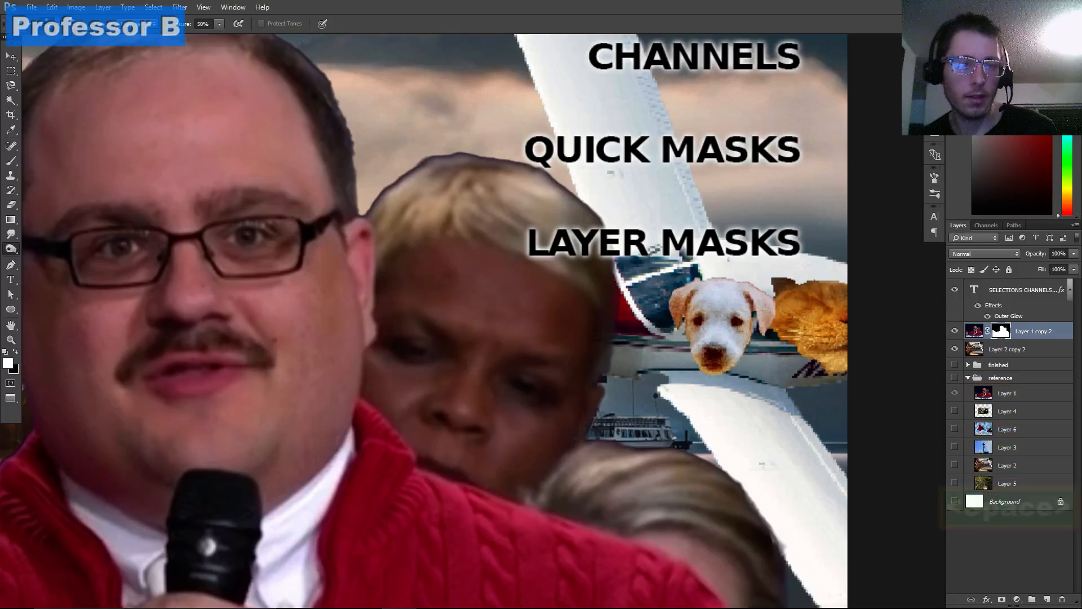
drag(116, 25, 407, 25)
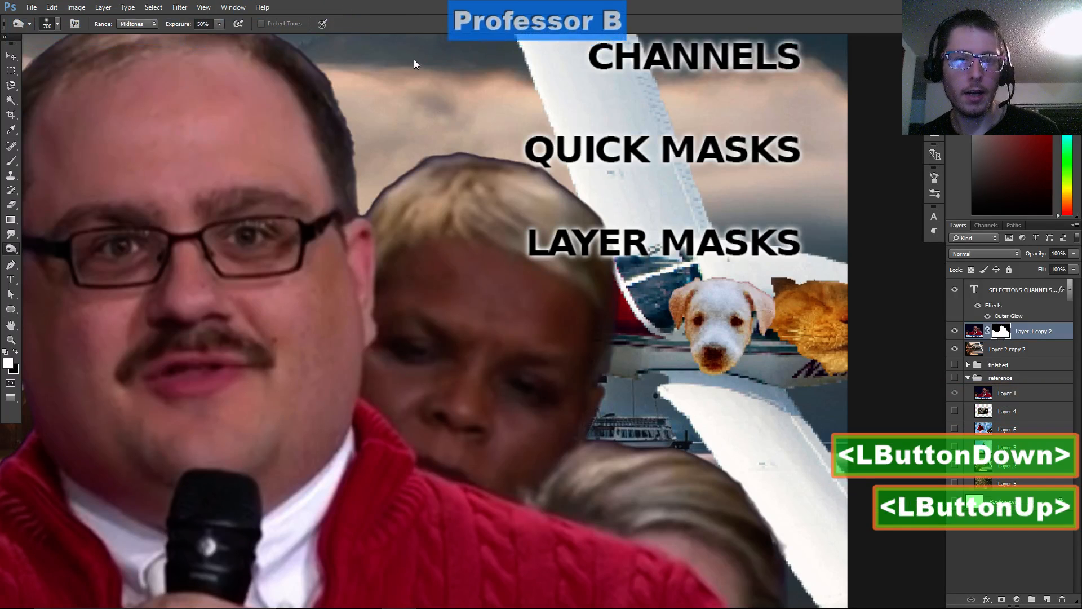
key(space)
drag(534, 343, 567, 329)
key(bracketleft)
key(bracketleft)
key(bracketleft)
key(bracketleft)
key(bracketleft)
key(bracketleft)
key(bracketleft)
key(bracketleft)
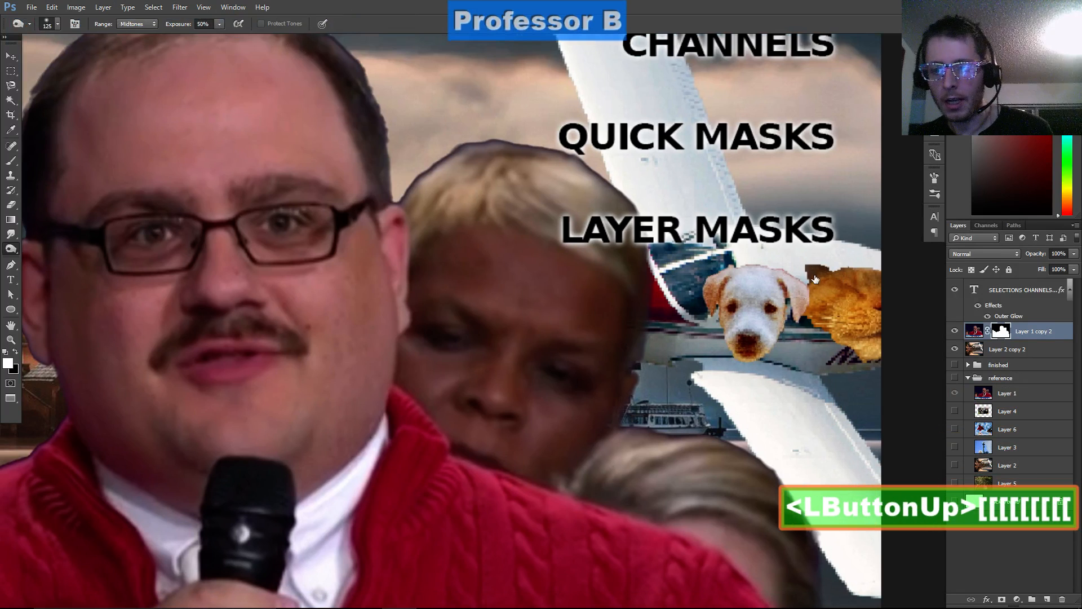
Load the Layer 1 copy 2 mask as a selection and examine it as a Quick Mask around the blonde person's hair
key(space)
drag(389, 186, 376, 270)
key(alt)
scroll(564, 397, up, 2)
ctrl+click(1002, 331)
scroll(508, 333, up, 2)
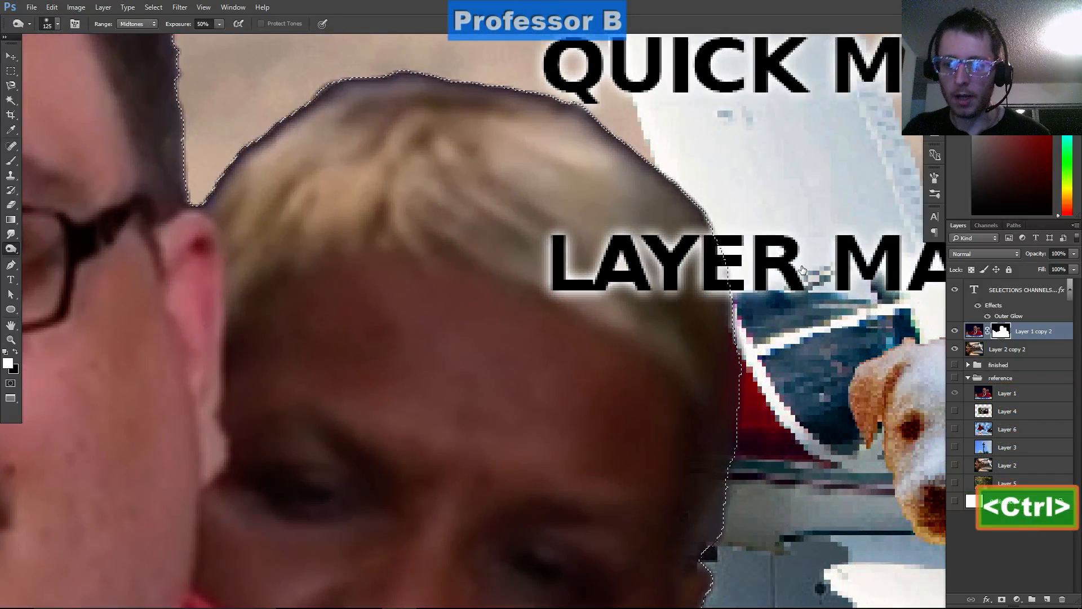
key(q)
key(space)
drag(316, 178, 295, 338)
scroll(304, 347, up, 2)
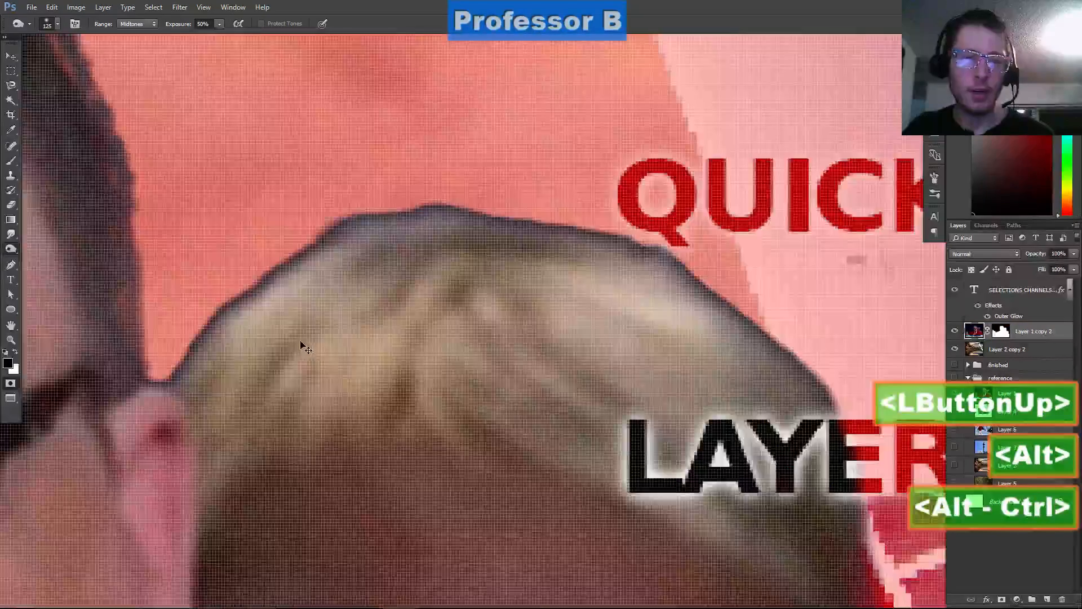
scroll(304, 347, up, 2)
scroll(372, 273, down, 2)
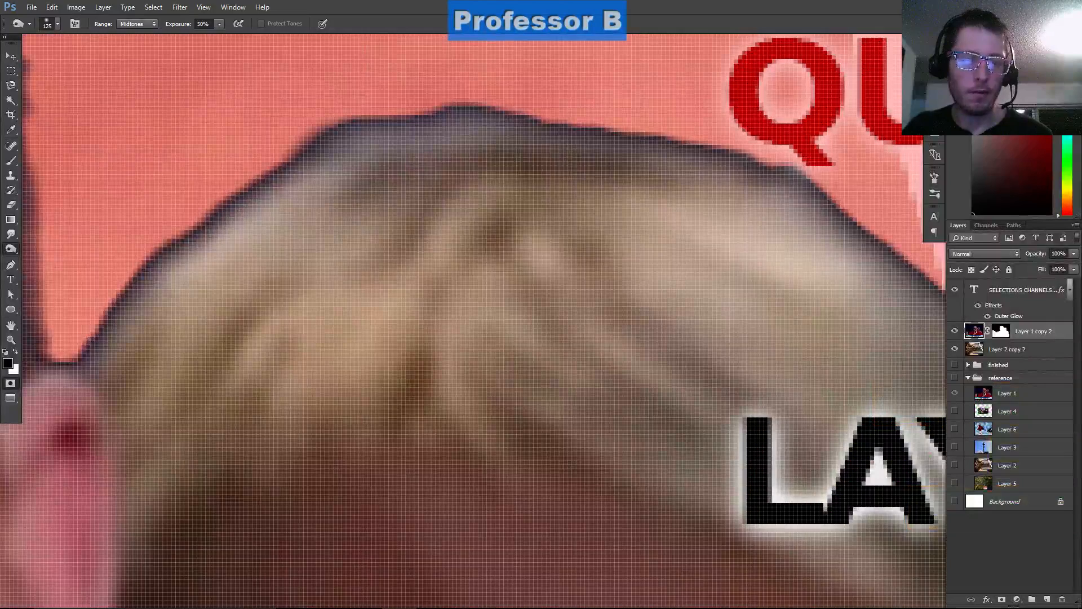
scroll(363, 273, down, 3)
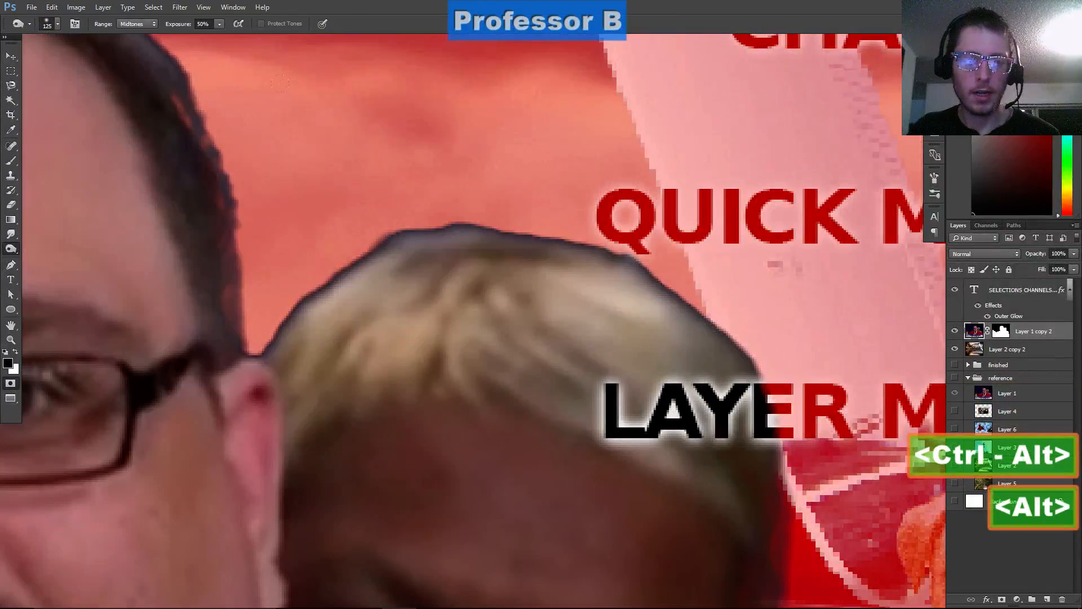
Return from Quick Mask mode to the Layer 1 copy 2 image and clear the selection
key(bracketleft)
key(bracketleft)
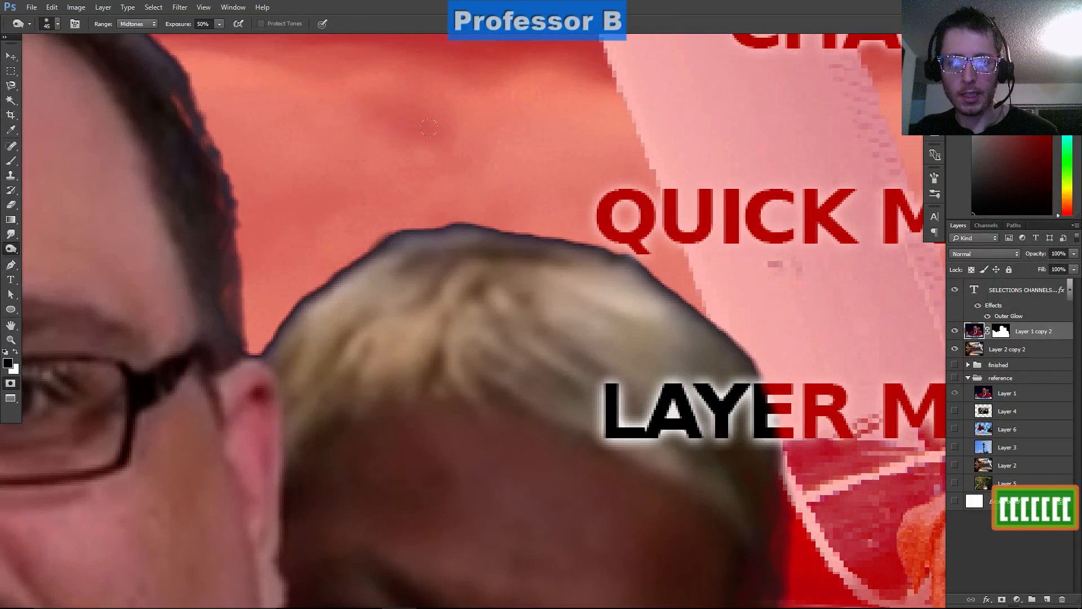
scroll(553, 282, down, 4)
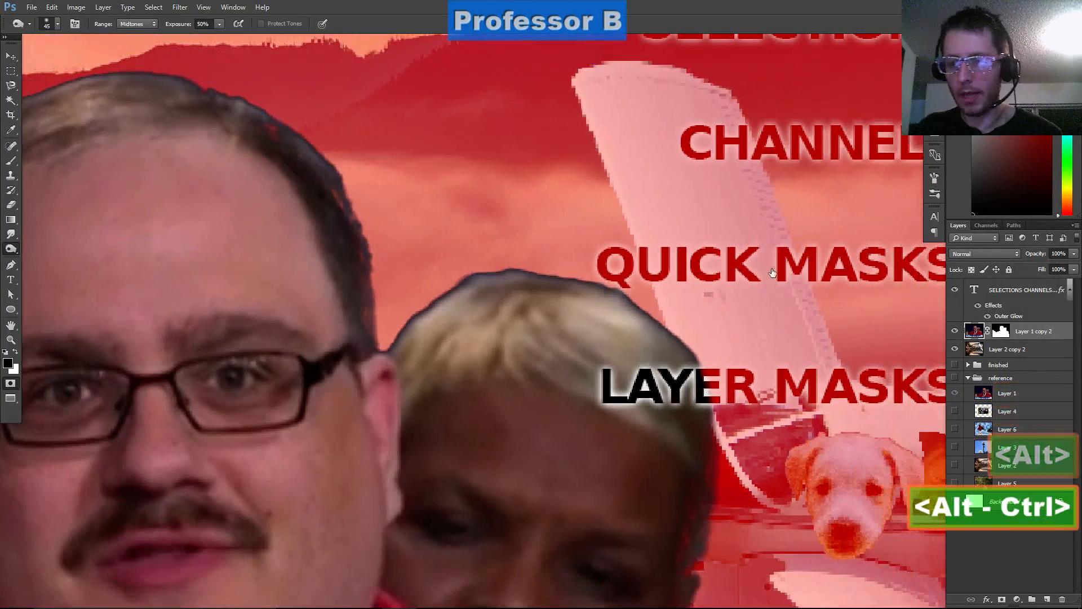
click(808, 265)
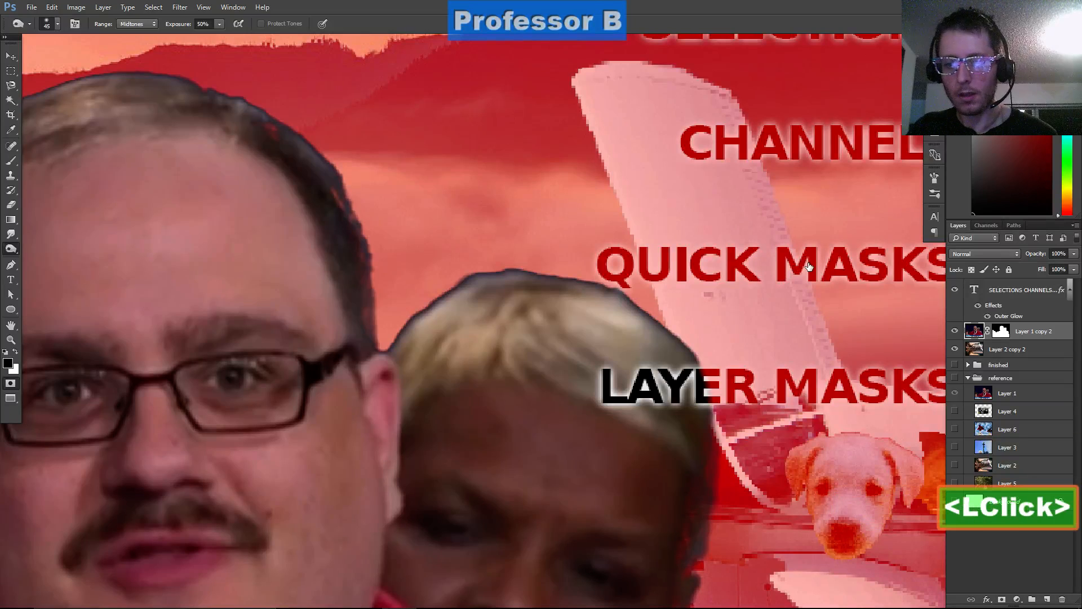
key(q)
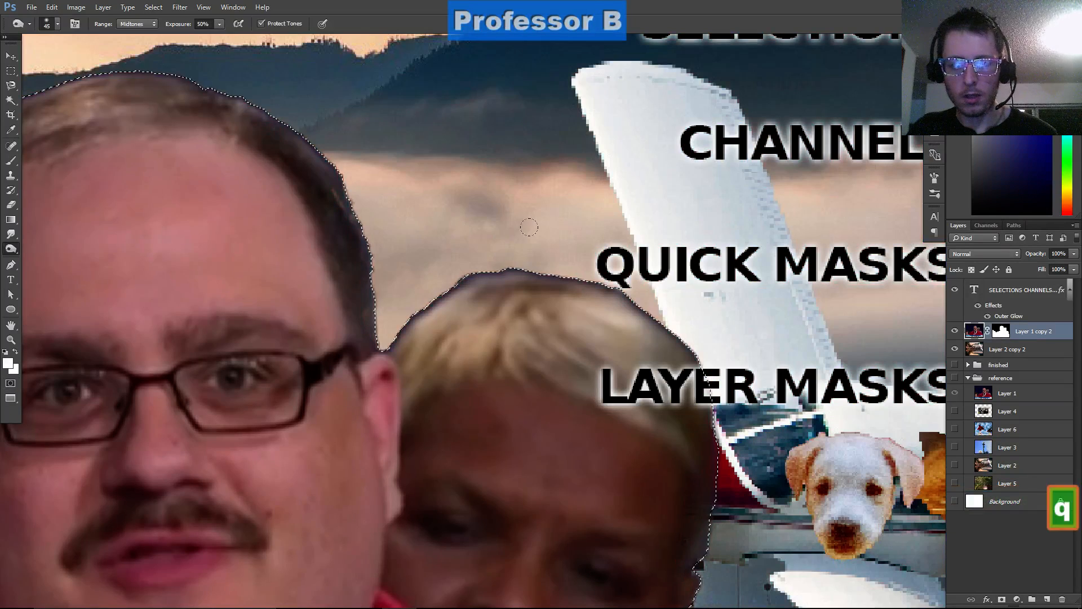
key(ctrl+d)
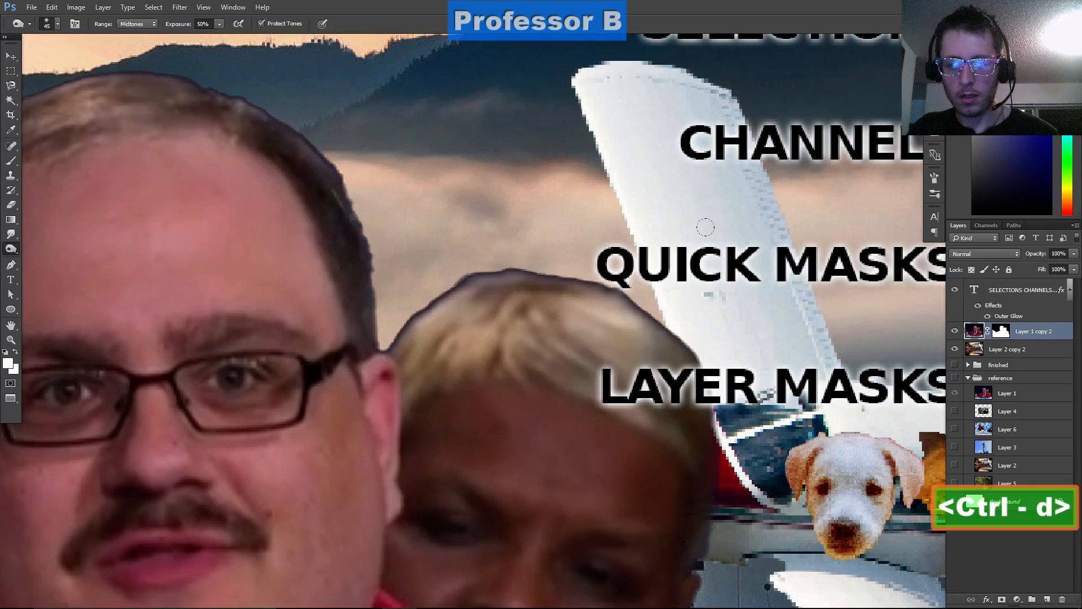
Try the Eraser at 10% flow on the Layer 1 copy 2 image above the blonde person's hair, and undo the last stroke
click(799, 261)
click(788, 266)
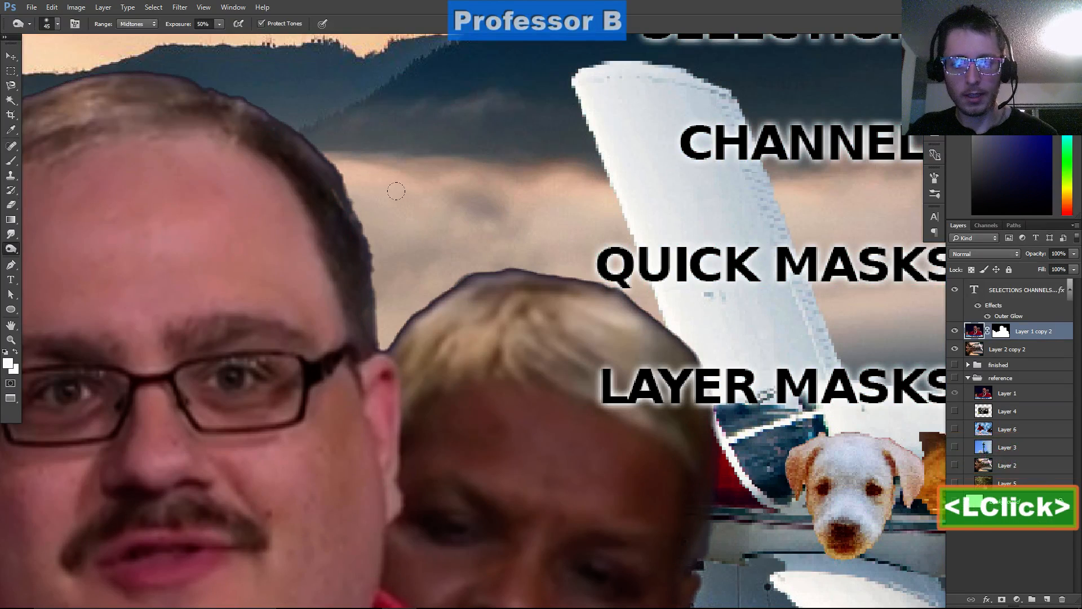
key(e)
click(443, 185)
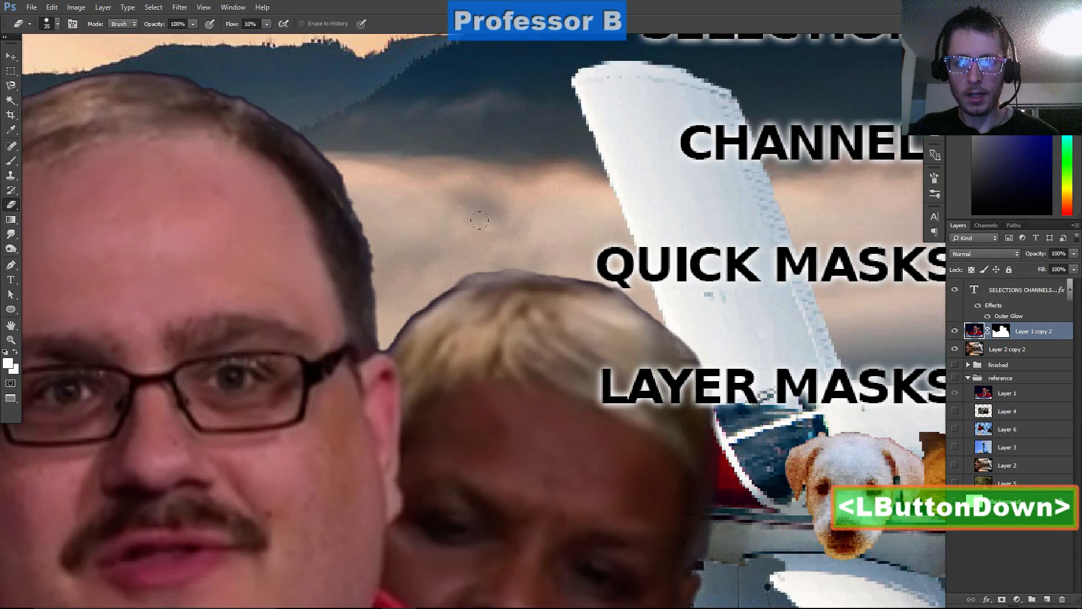
drag(487, 223, 489, 224)
key(ctrl+z)
Paint black on the Layer 1 copy 2 layer mask around the hair edges with a 35 px brush
click(1001, 332)
key(b)
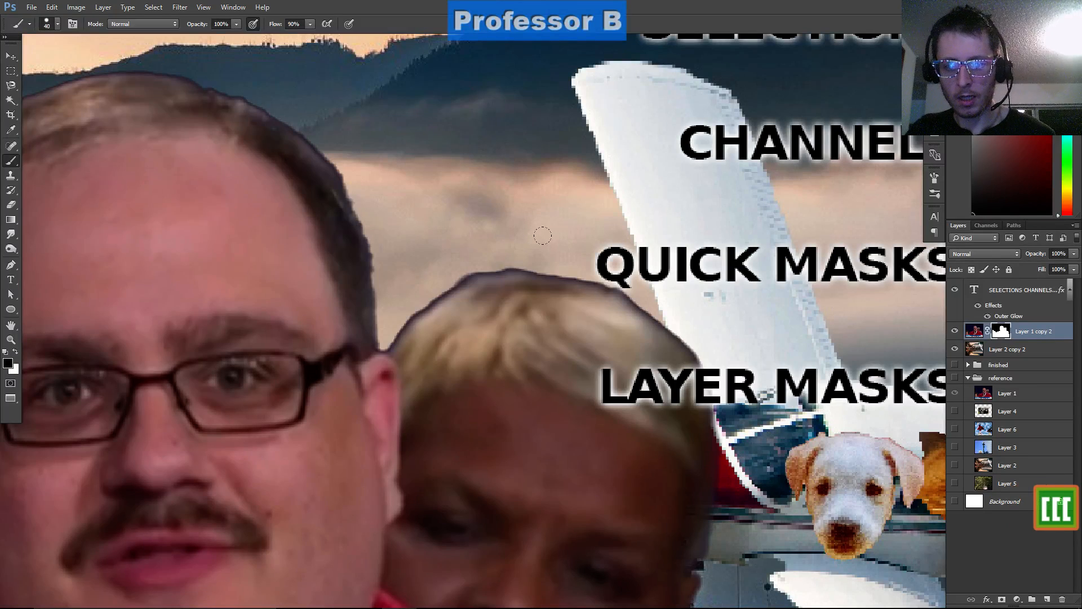
key(bracketleft)
click(534, 240)
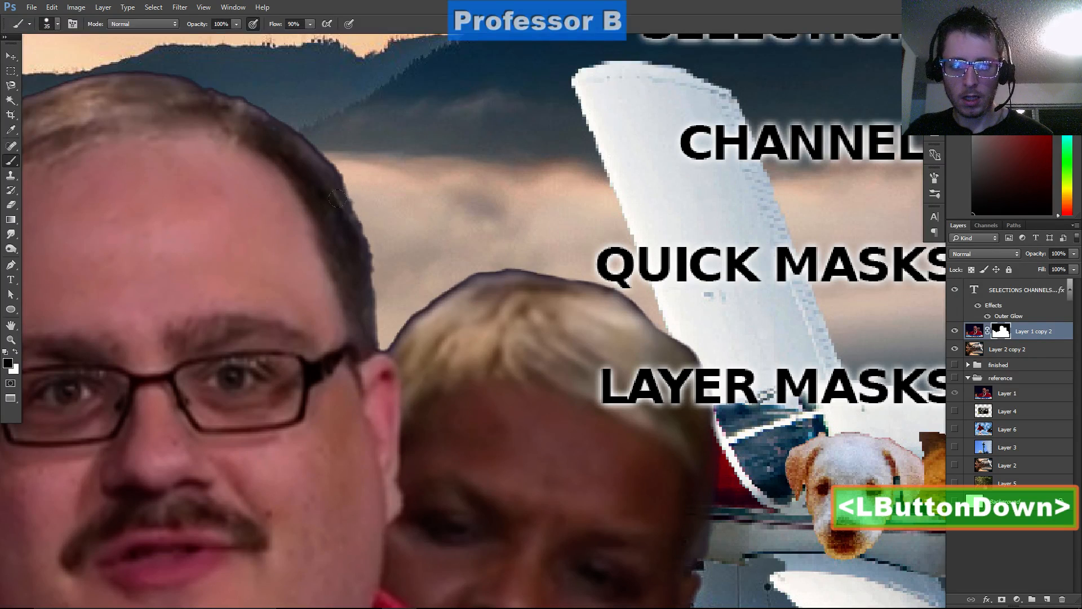
Lower the brush flow to 10%, paint black lightly on the mask along the man's hair edge, and undo the last stroke
key(shift+1)
click(307, 228)
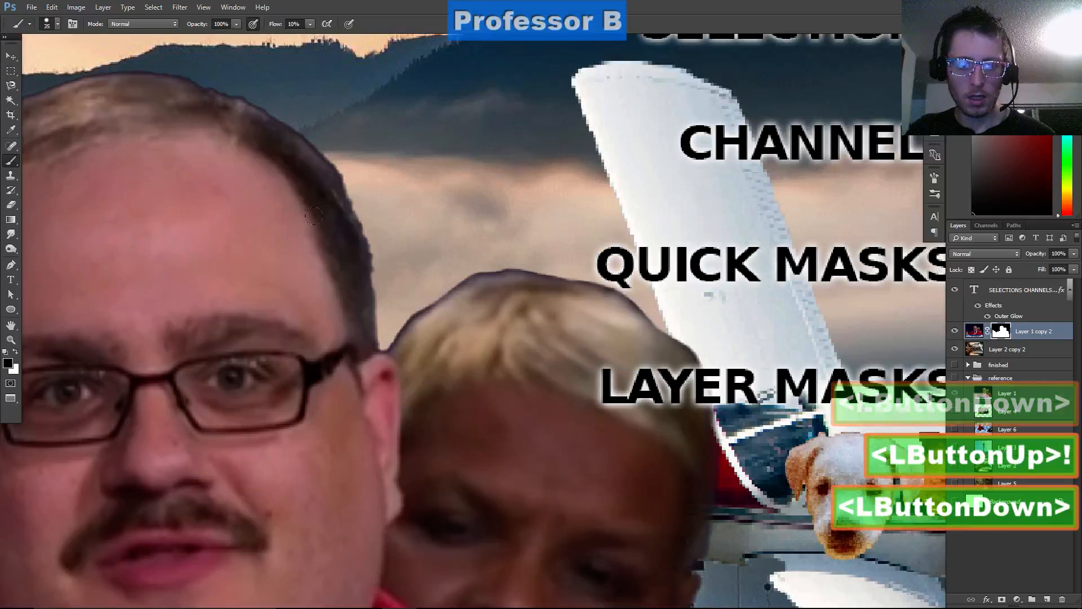
drag(308, 229, 287, 250)
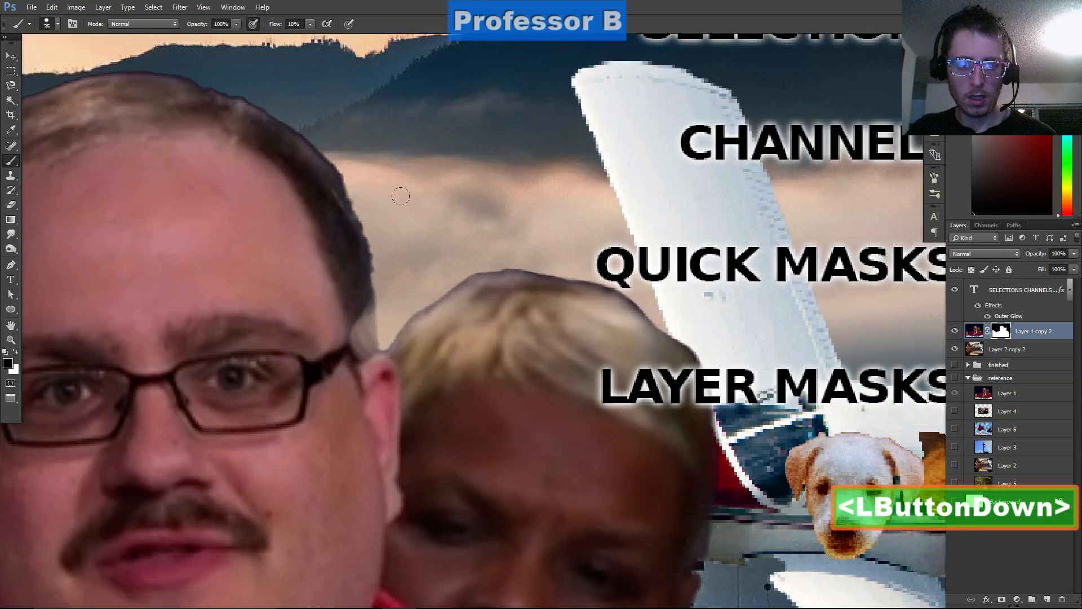
mouse_move(381, 225)
mouse_down()
mouse_move(541, 248)
mouse_move(415, 445)
mouse_move(558, 272)
mouse_move(573, 356)
mouse_up()
key(ctrl+z)
scroll(576, 346, down, 5)
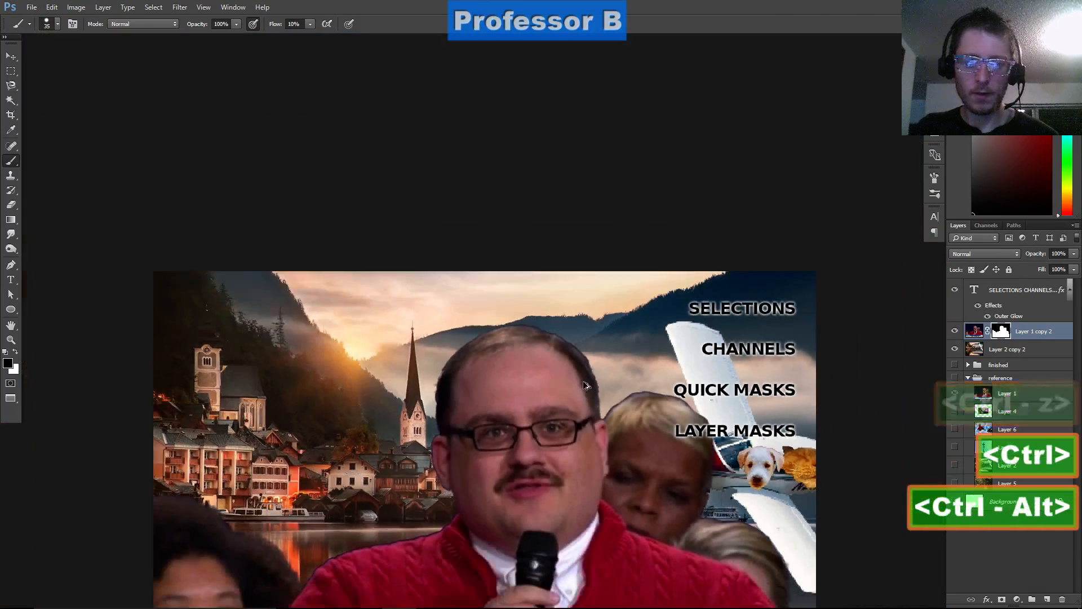
drag(654, 327, 632, 276)
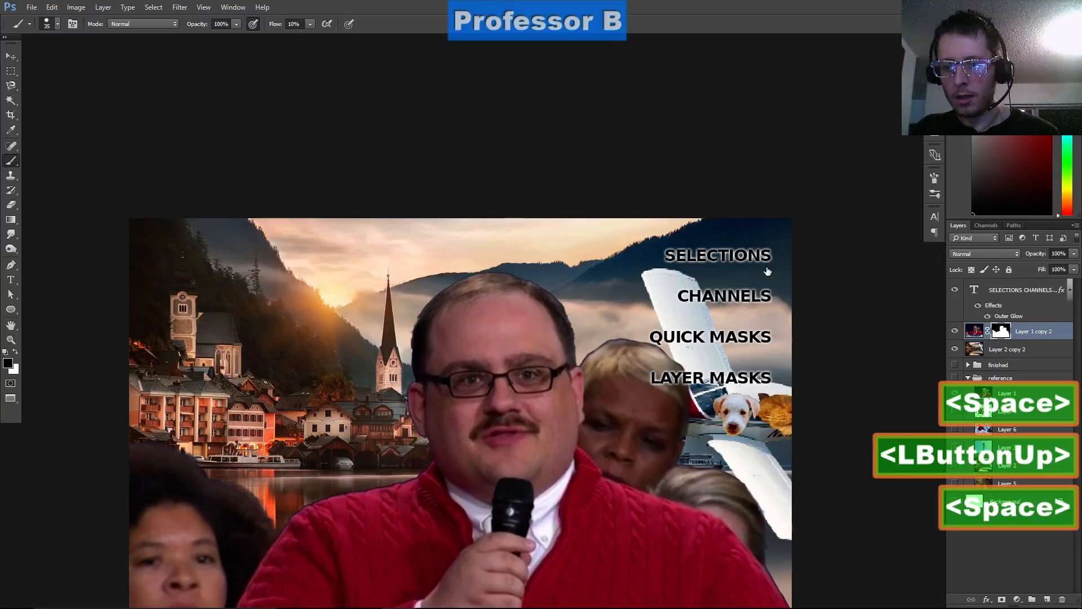
Hide the text layer, Layer 1 copy 2 and Layer 2 copy 2, and show the finished group with its layers expanded
click(955, 331)
click(955, 349)
click(955, 290)
click(955, 364)
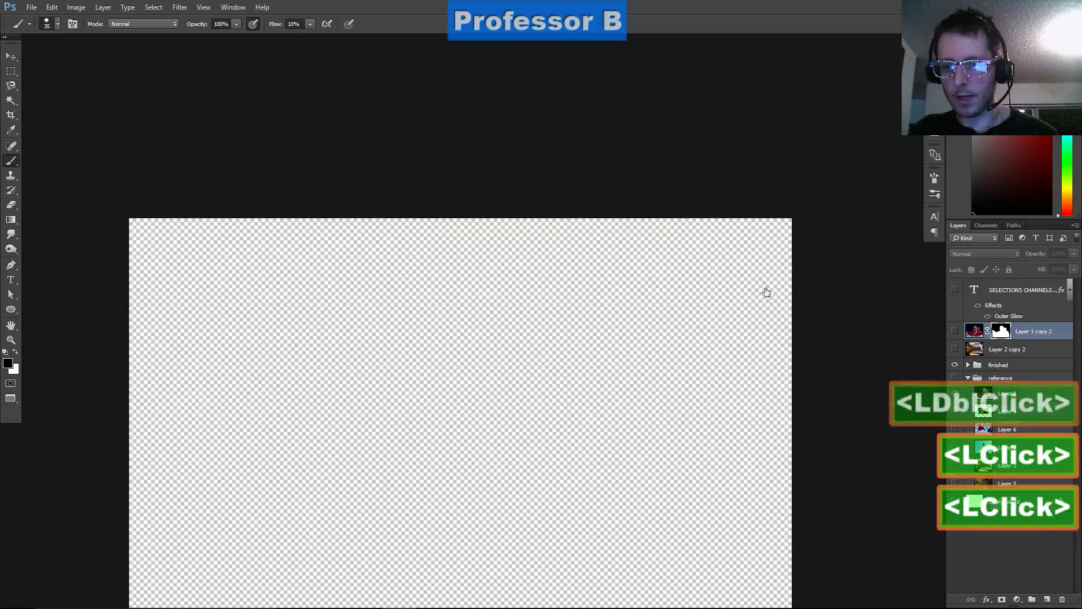
click(968, 365)
mouse_move(355, 427)
mouse_down()
mouse_move(378, 276)
mouse_move(406, 274)
mouse_up()
scroll(1009, 395, down, 3)
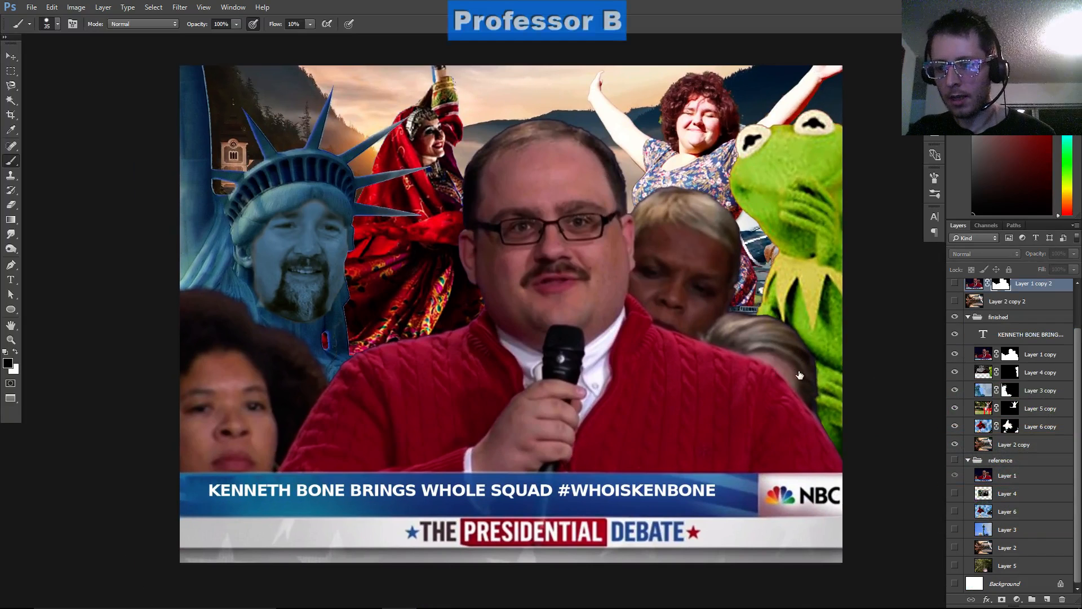
Select Layer 2 copy and hide Layer 1 copy, Layer 4 copy, Layer 3 copy, Layer 5 copy and Layer 6 copy in the finished group
click(989, 445)
click(955, 426)
click(955, 426)
click(955, 354)
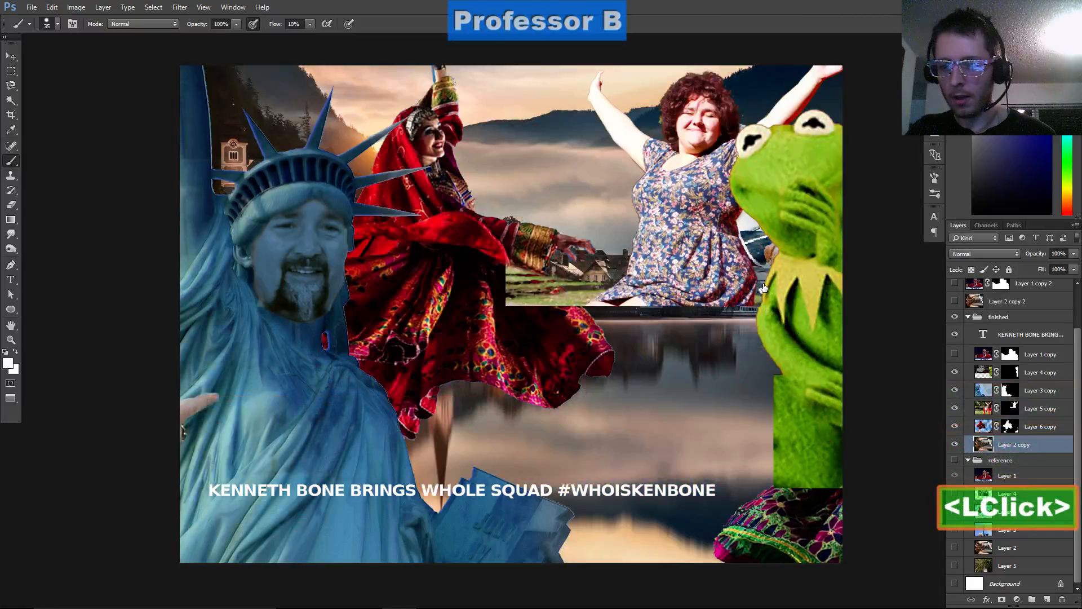
click(955, 372)
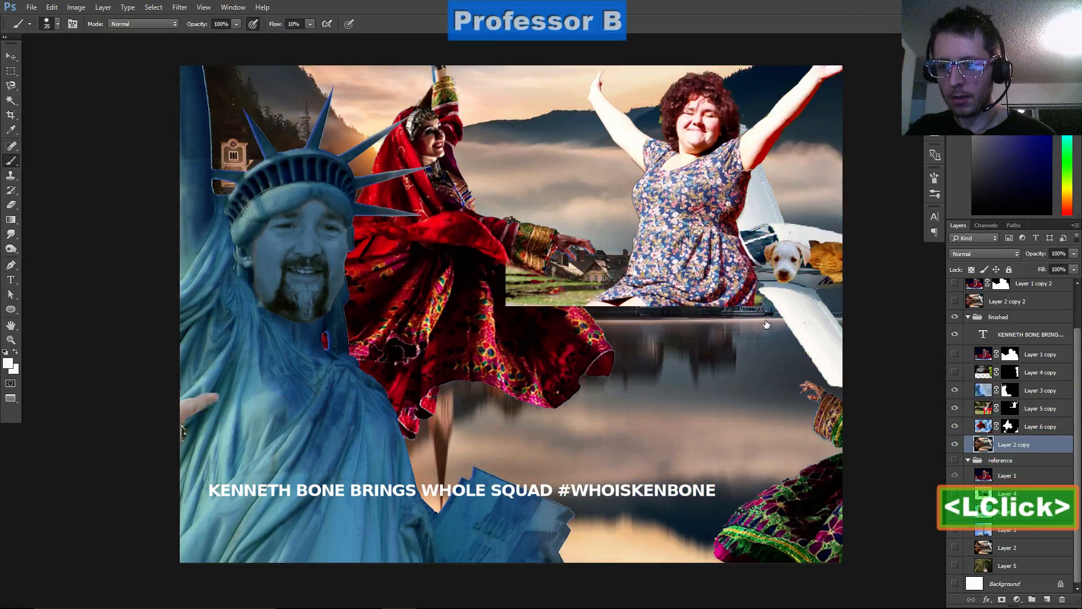
click(955, 408)
click(955, 391)
click(955, 426)
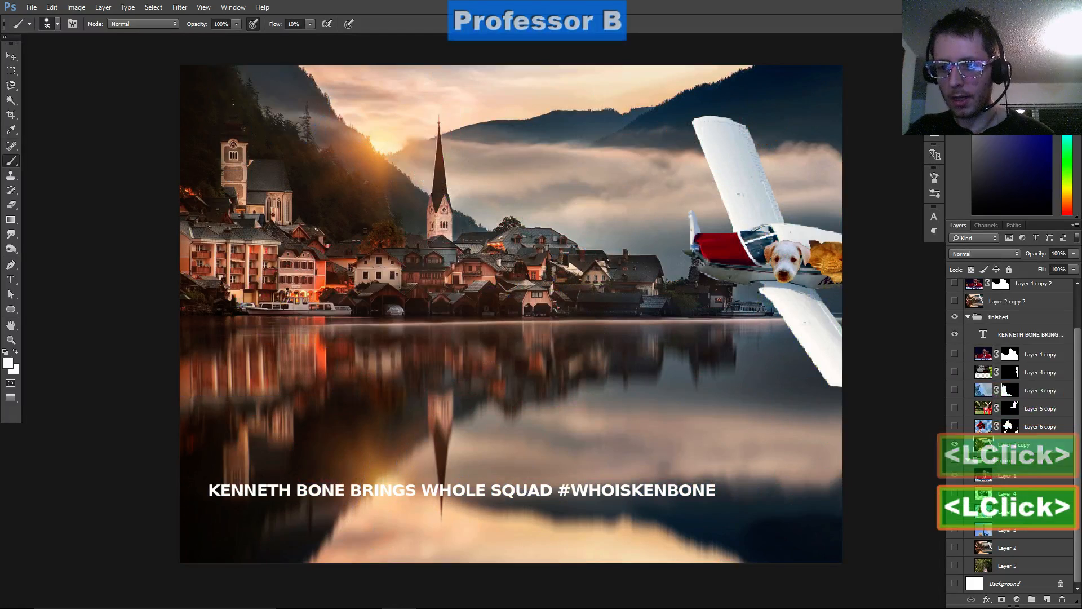
drag(494, 340, 482, 344)
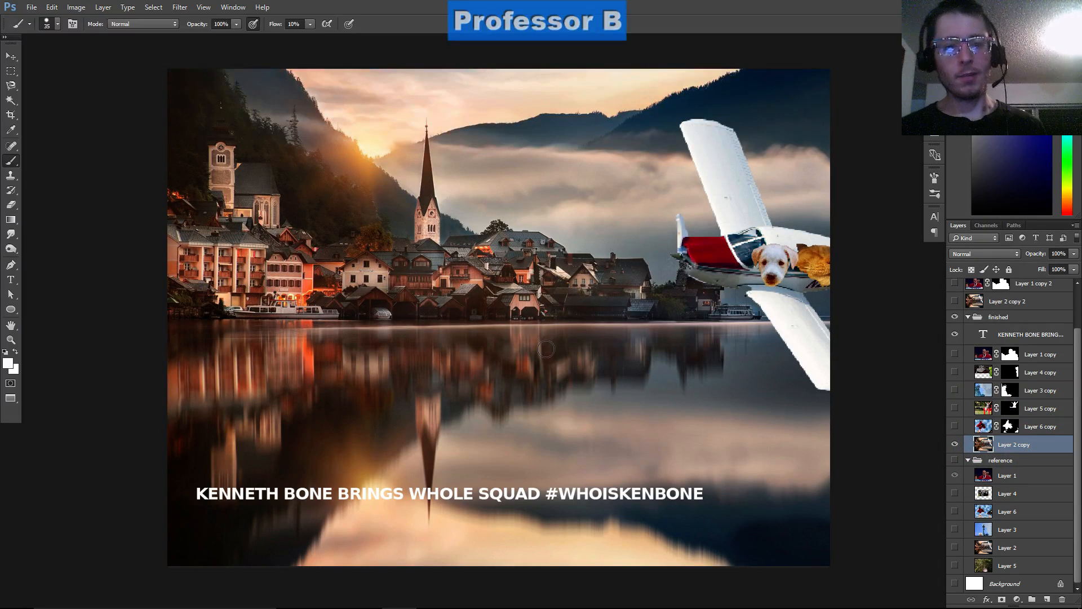
drag(364, 233, 355, 244)
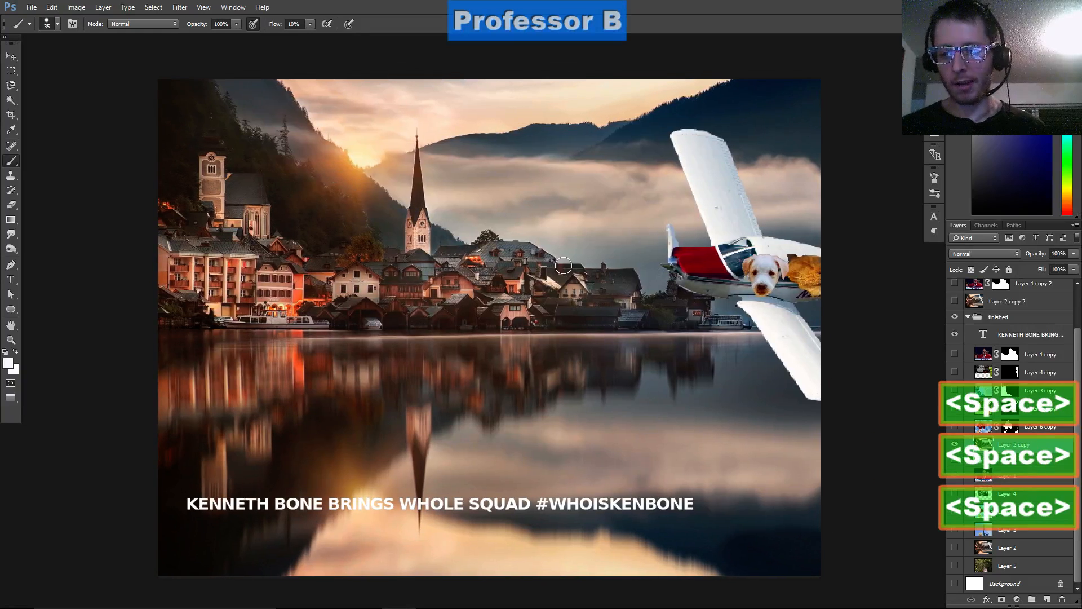
Make Layer 6 copy with the dancer in the red dress visible over the village background
click(955, 427)
click(955, 426)
click(955, 427)
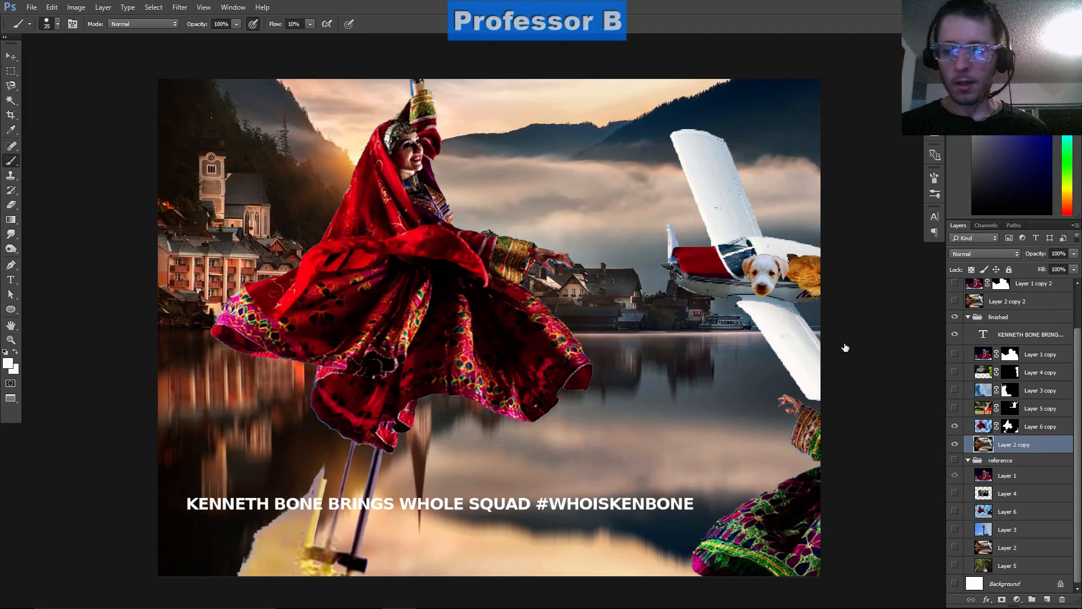
Load the Layer 6 copy layer mask as a selection and deselect it, doing this twice
click(1010, 426)
ctrl+click(1010, 426)
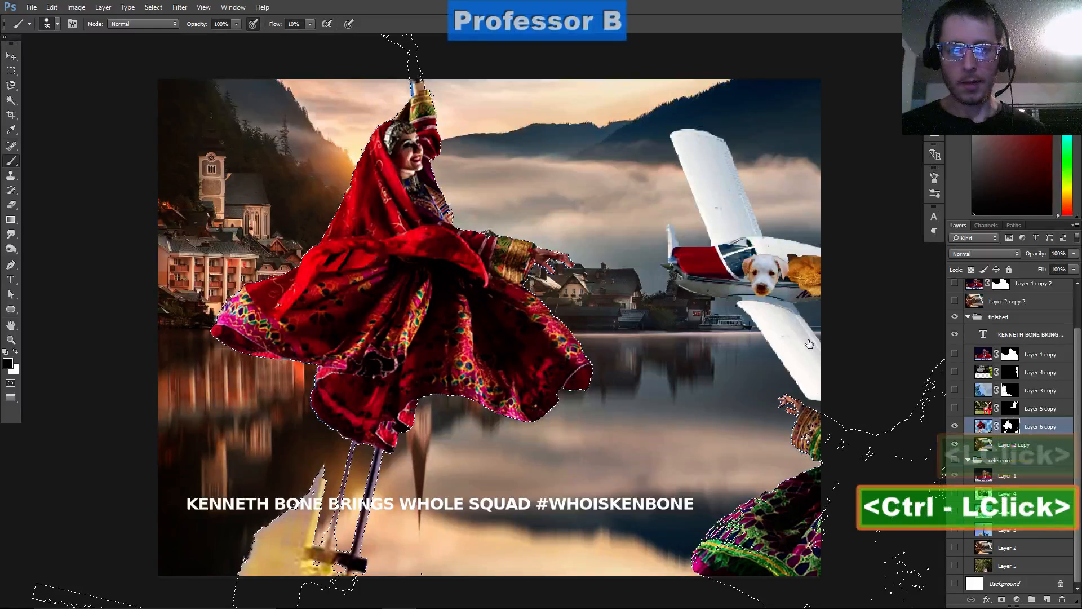
key(ctrl+d)
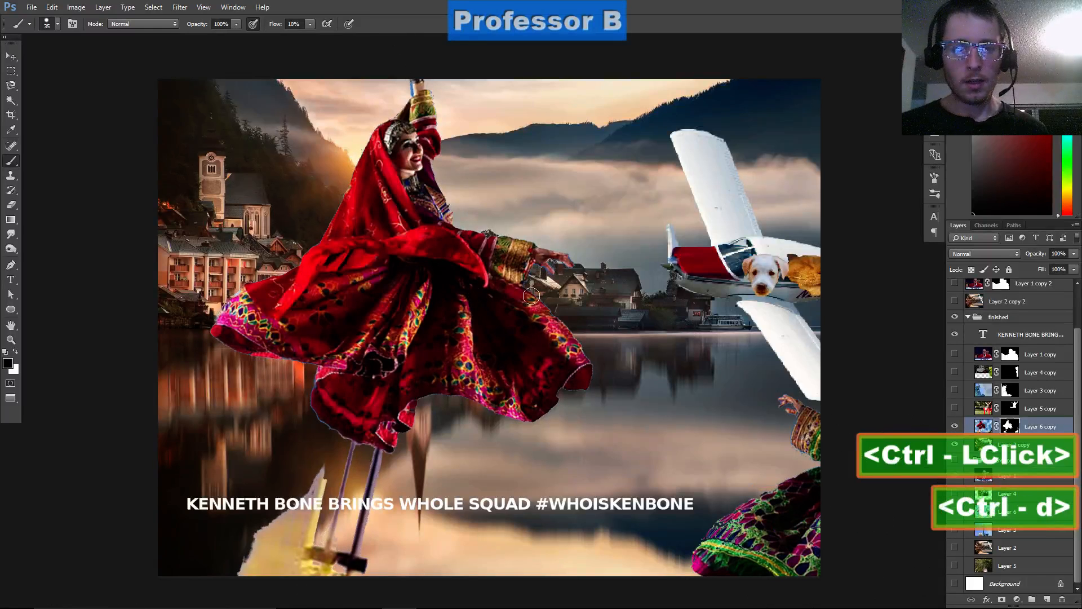
key(alt)
key(ctrl)
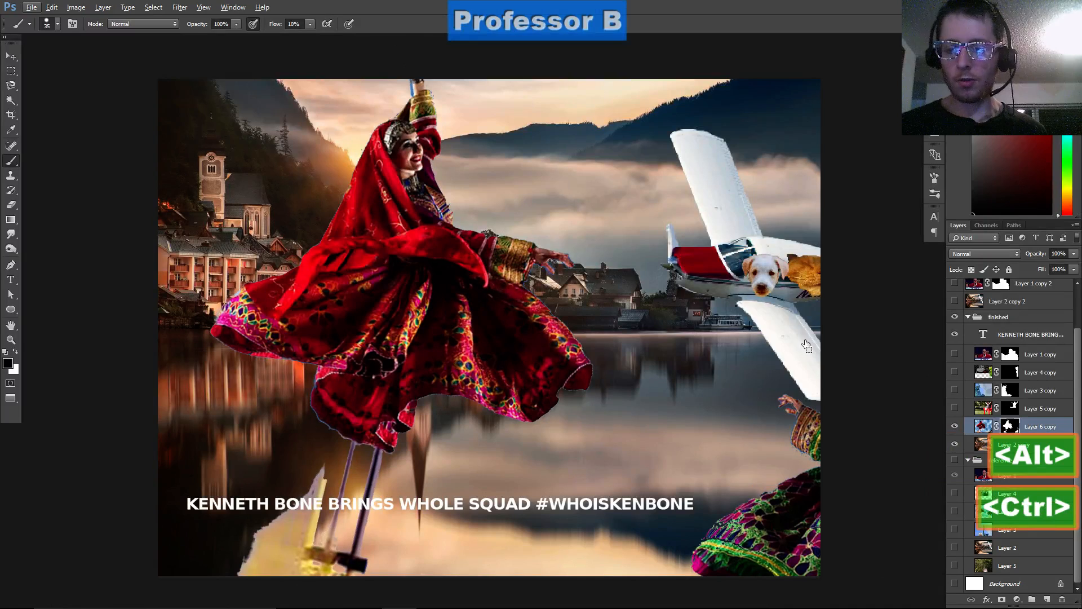
ctrl+click(807, 344)
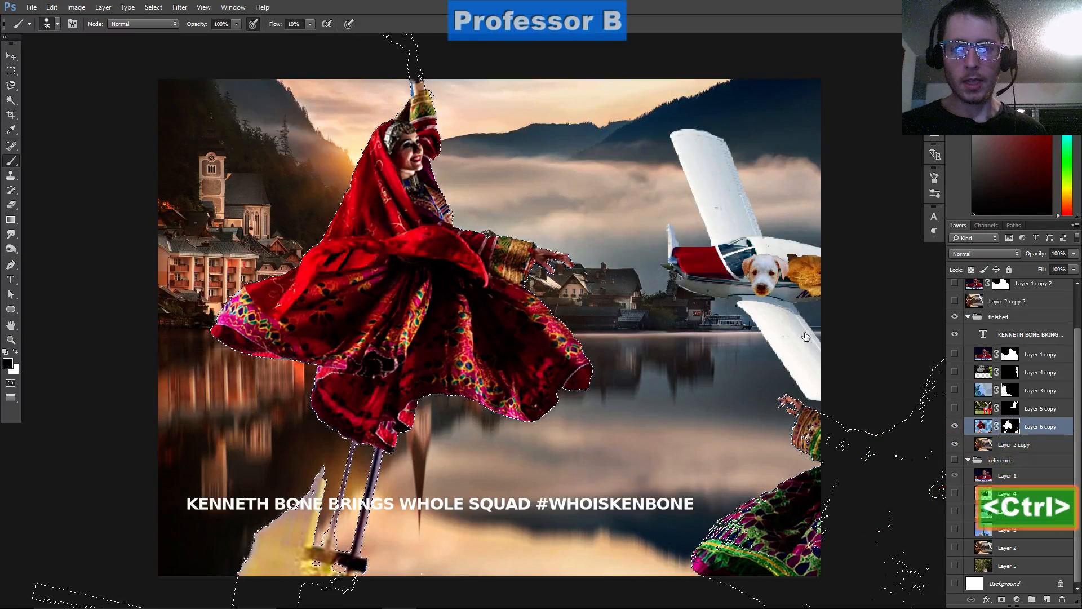
key(ctrl+d)
Examine the Blue copy 3 channel up close, and return to the RGB composite and the layers
click(987, 225)
click(995, 441)
scroll(381, 297, up, 4)
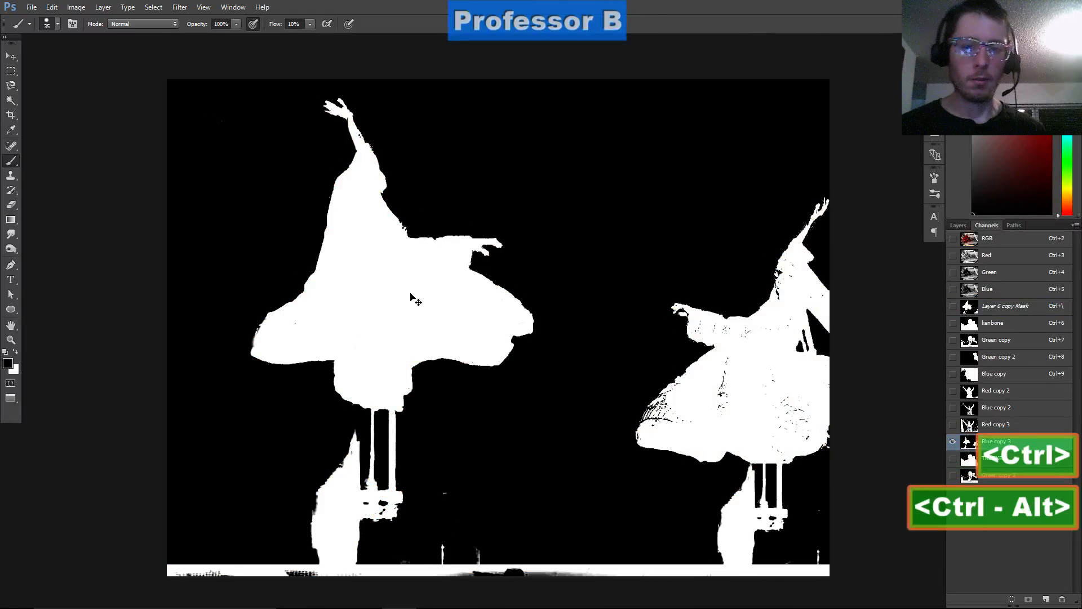
scroll(654, 308, down, 1)
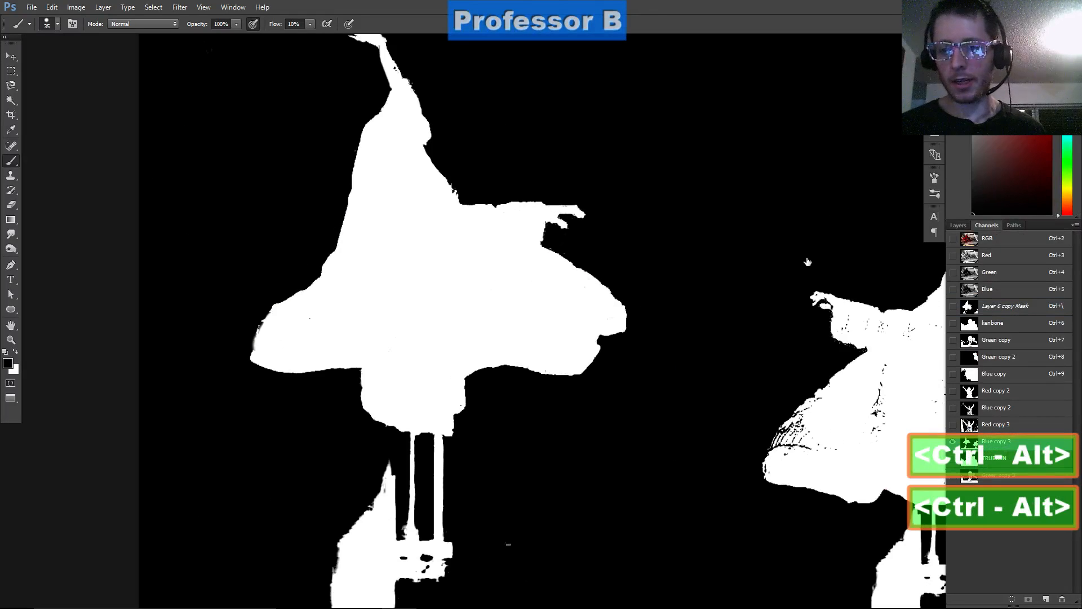
click(971, 240)
click(958, 225)
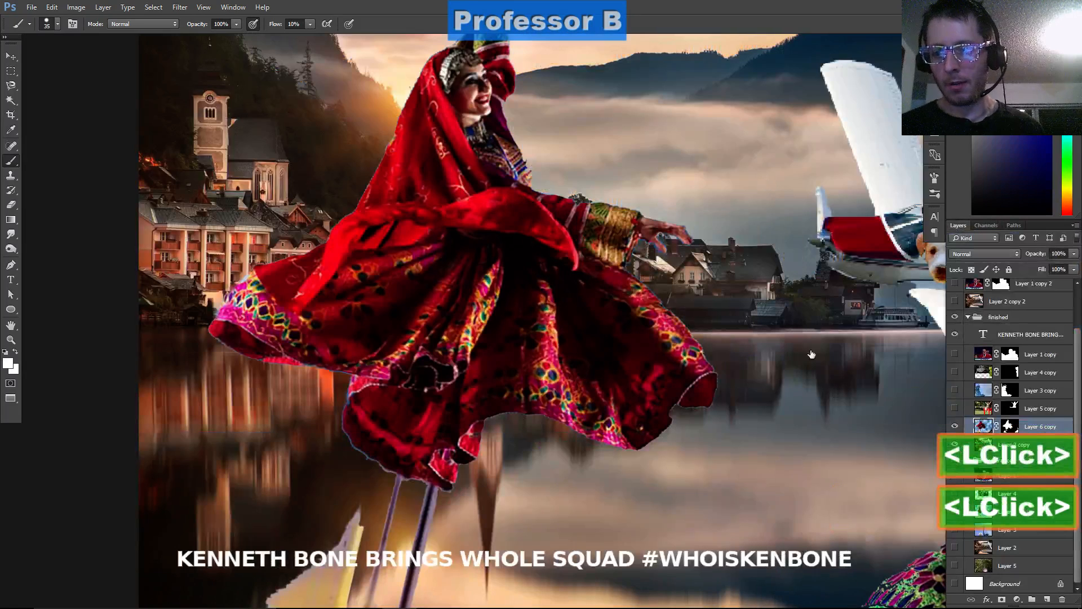
Examine the Layer 6 copy layer mask on its own against the composite and among the channels, ending in the normal image view
alt+click(1010, 426)
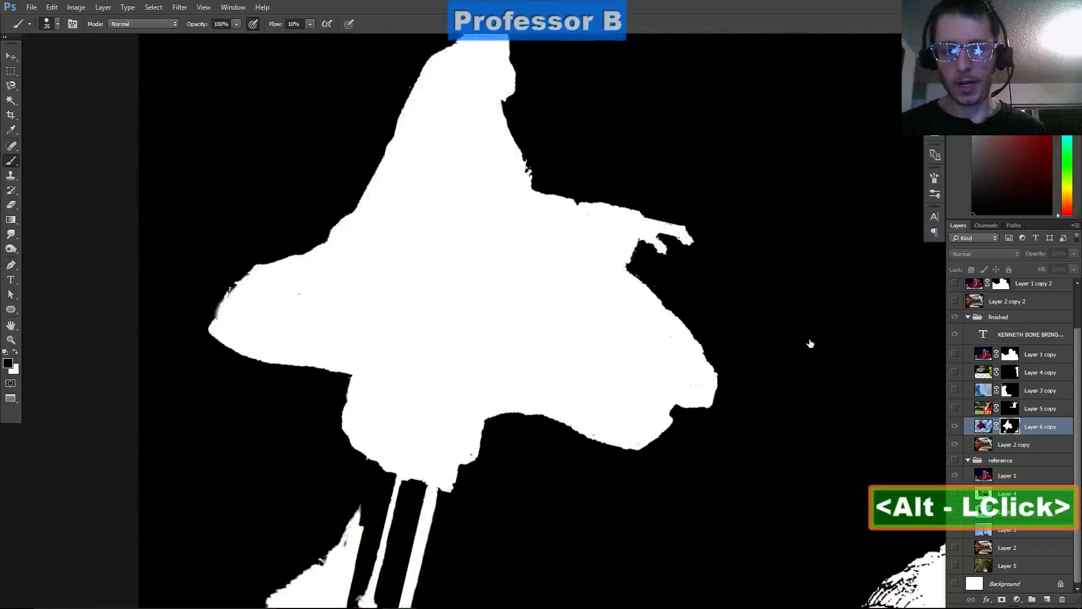
alt+click(1009, 426)
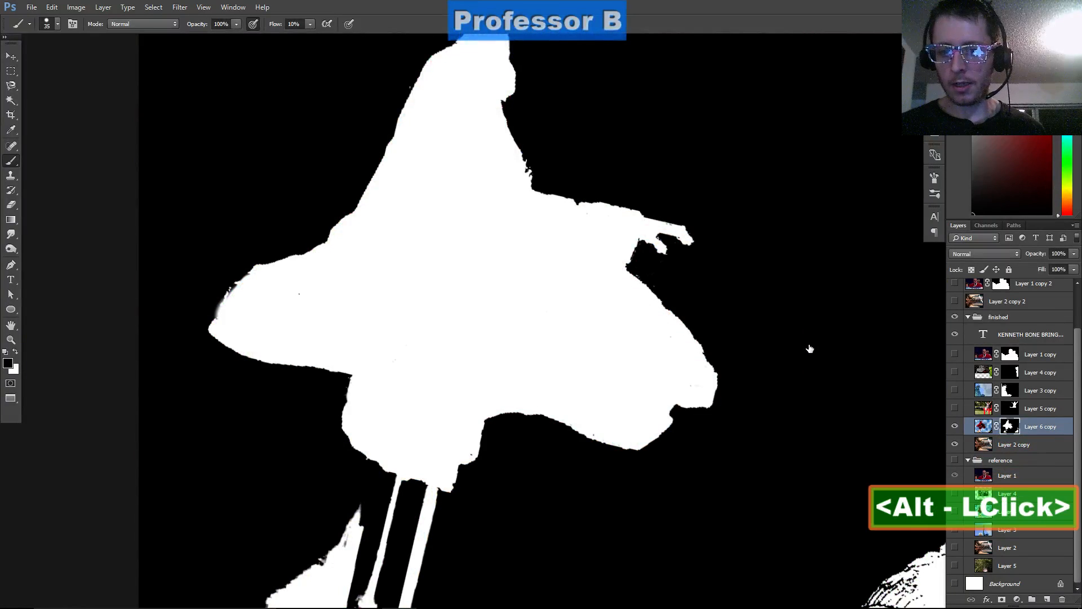
alt+click(1010, 427)
alt+click(1010, 426)
alt+click(1010, 426)
alt+click(1010, 426)
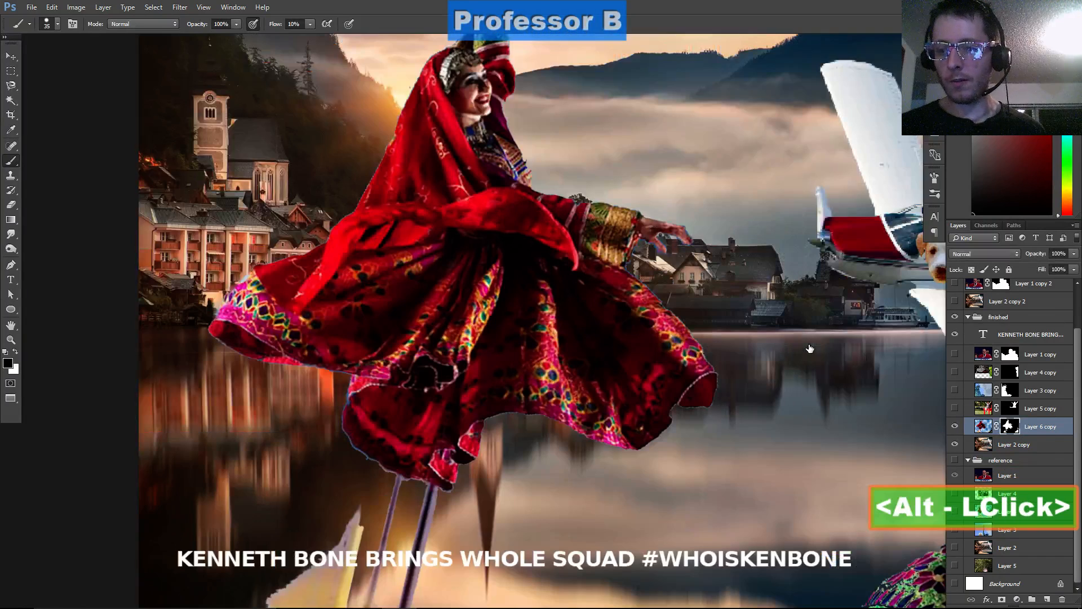
alt+click(1010, 426)
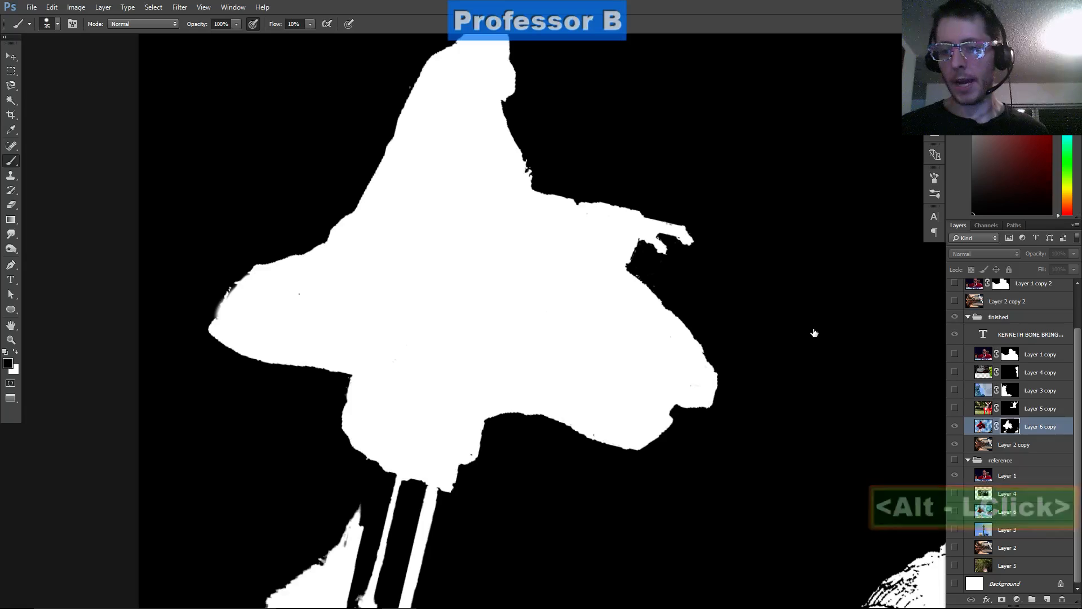
click(987, 225)
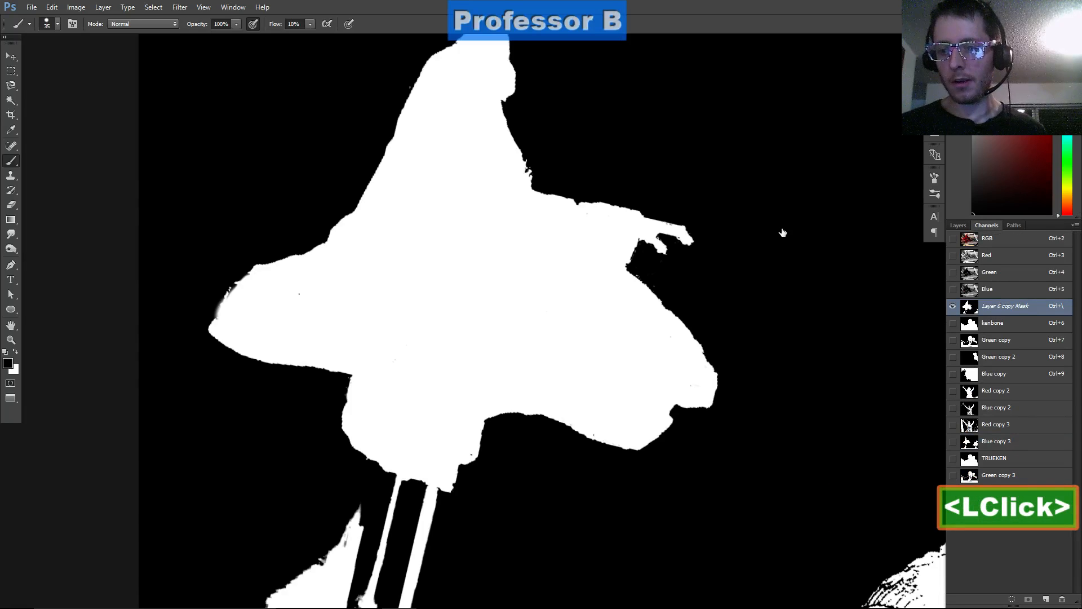
click(958, 225)
alt+click(809, 344)
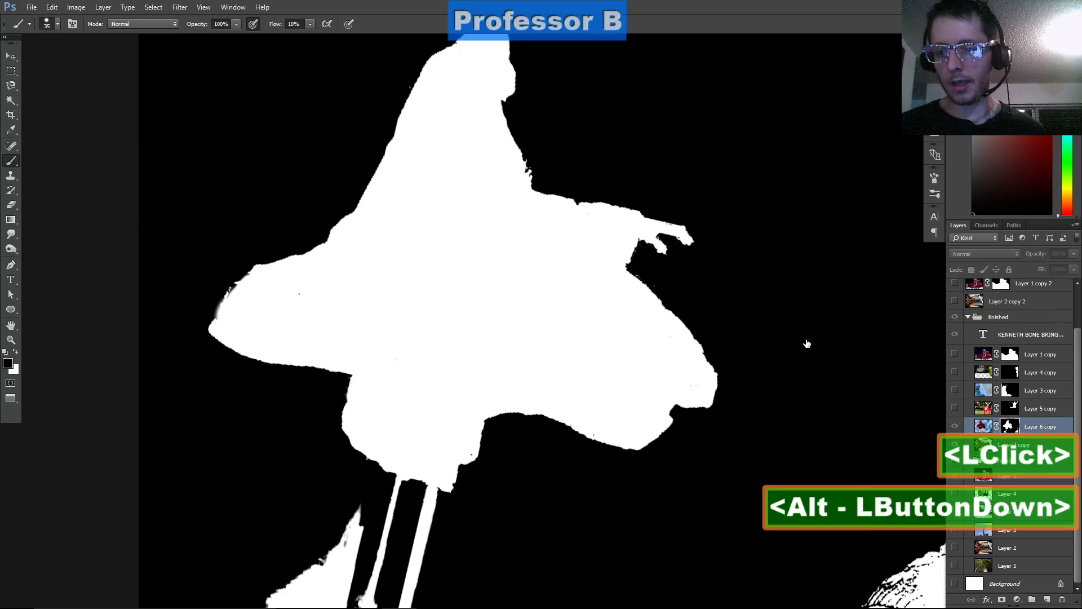
key(alt)
Compare the dancer with and without the Layer 6 copy layer mask by disabling and re-enabling it, leaving it enabled
shift+click(812, 345)
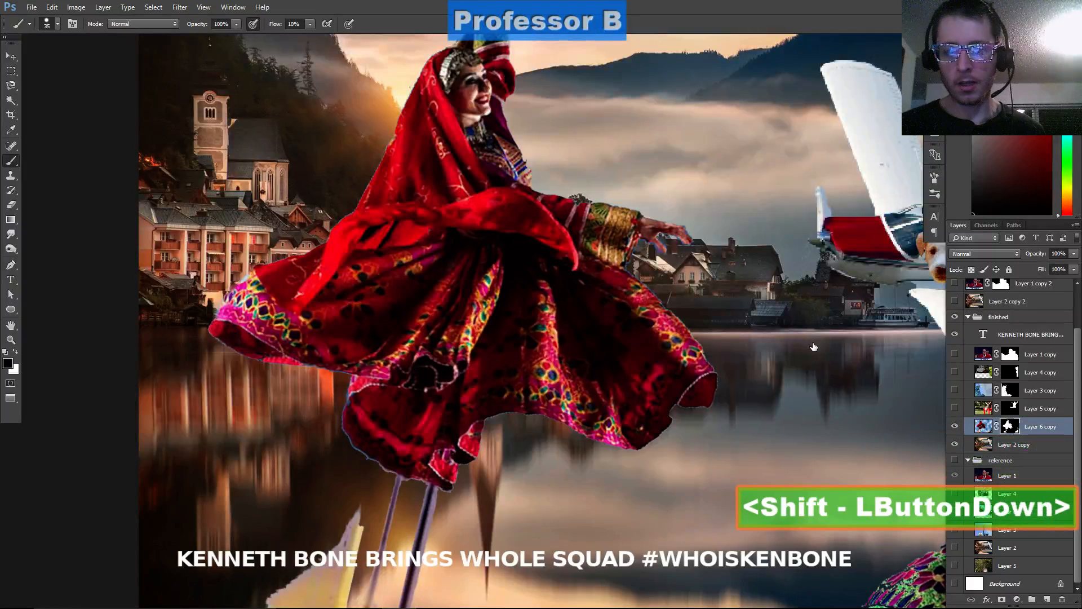
shift+click(813, 346)
shift+click(811, 345)
shift+double_click(811, 344)
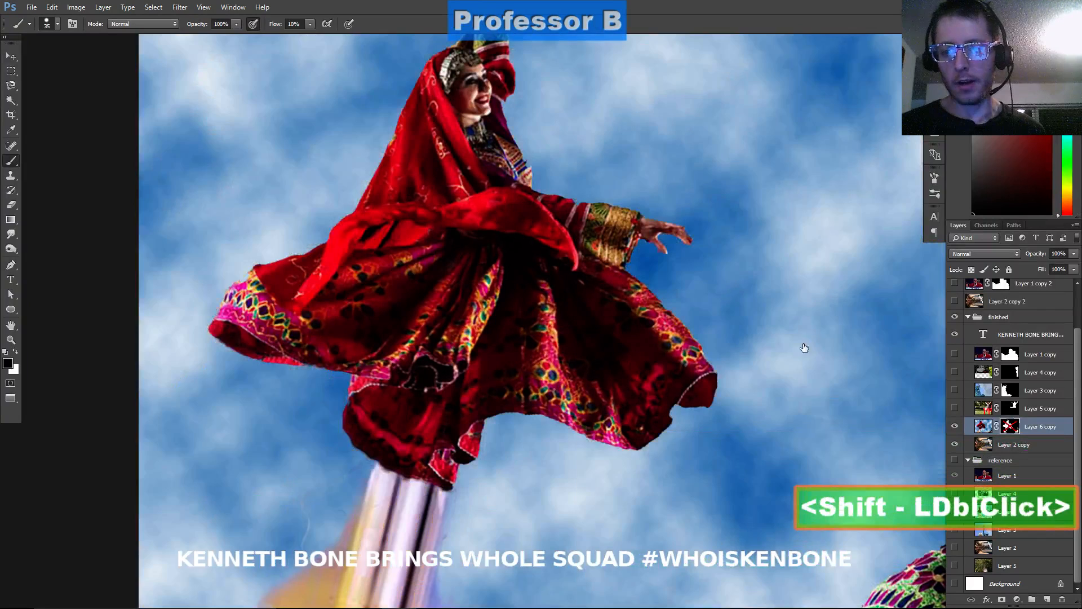
shift+click(807, 350)
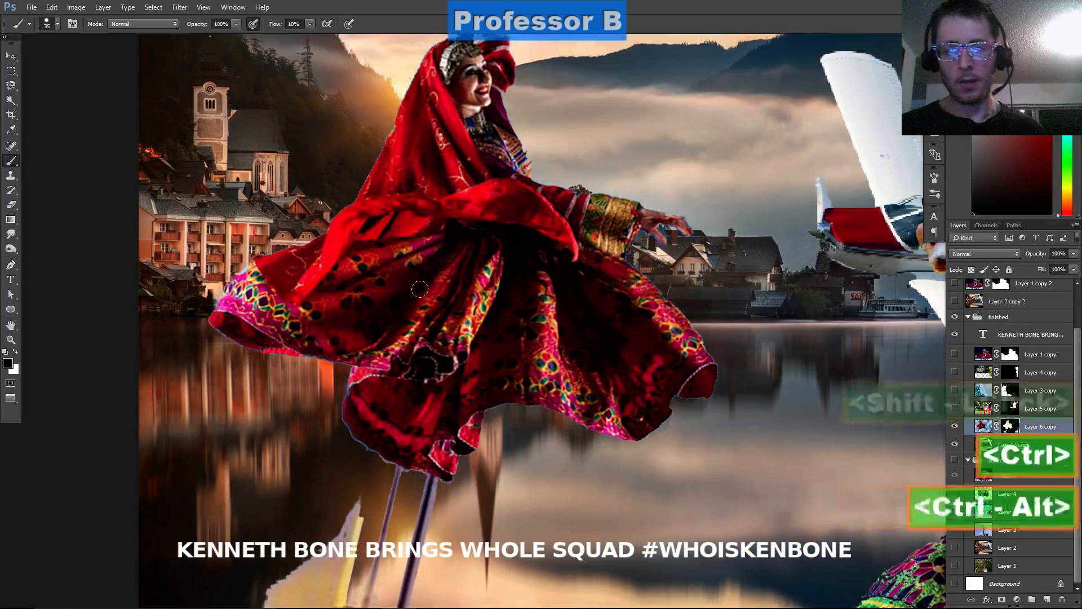
ctrl+alt+click(558, 367)
ctrl+alt+click(563, 367)
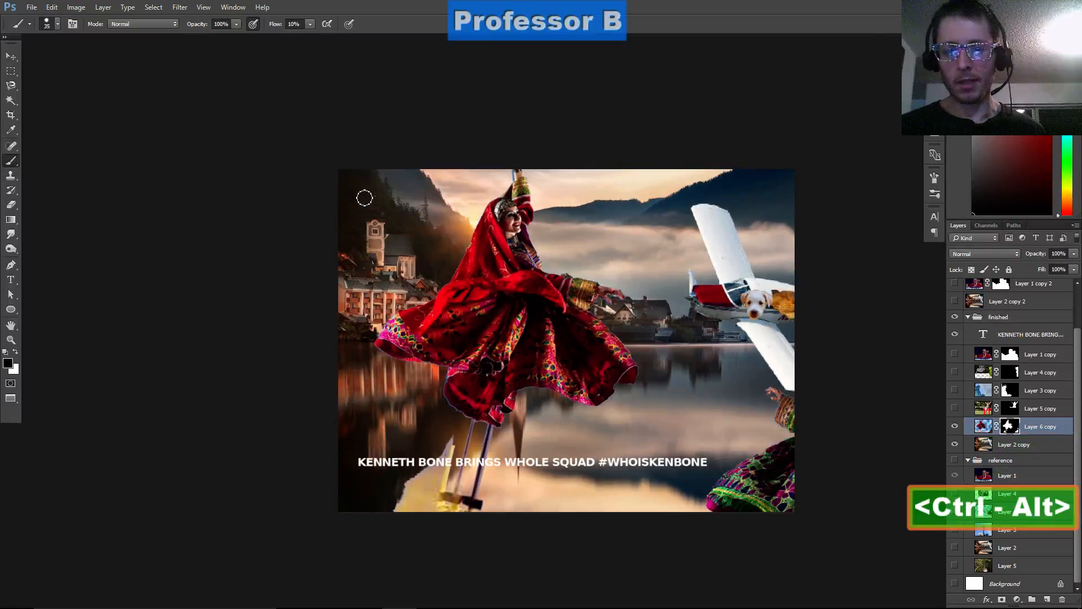
drag(353, 365, 325, 283)
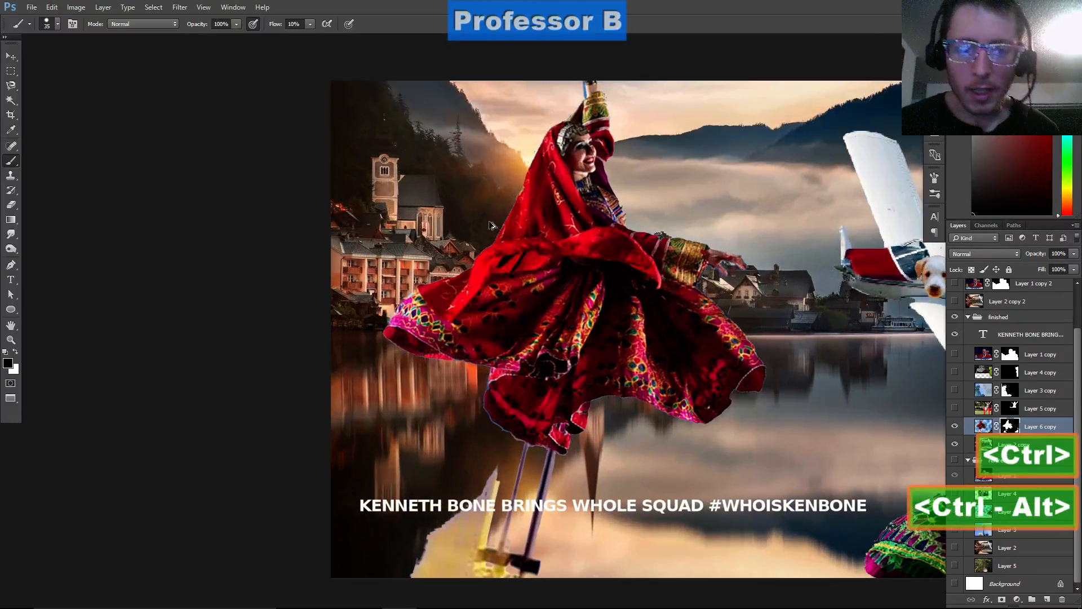
shift+click(809, 344)
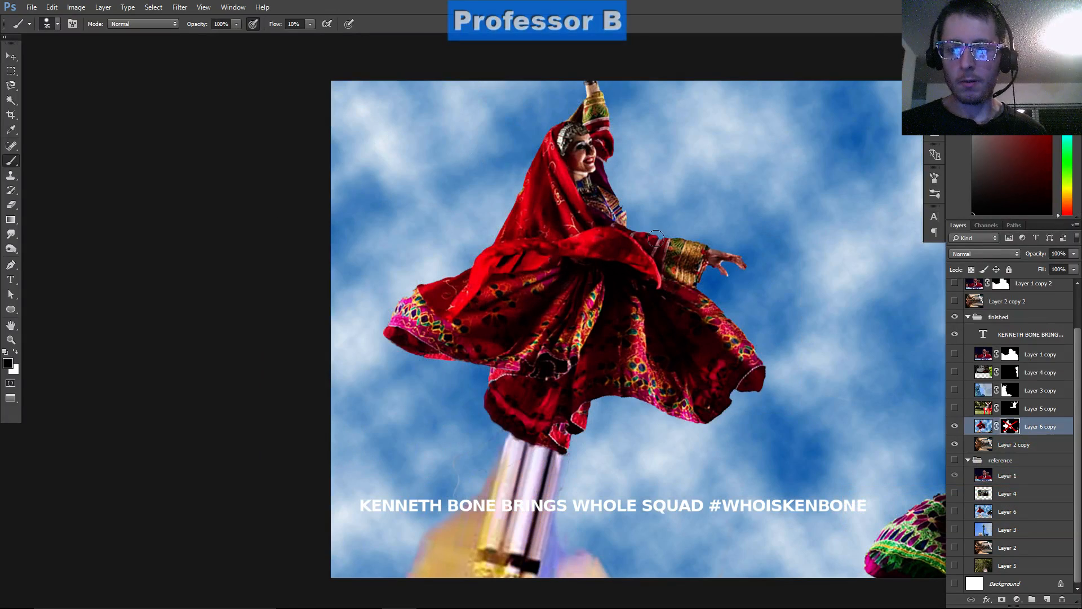
click(789, 342)
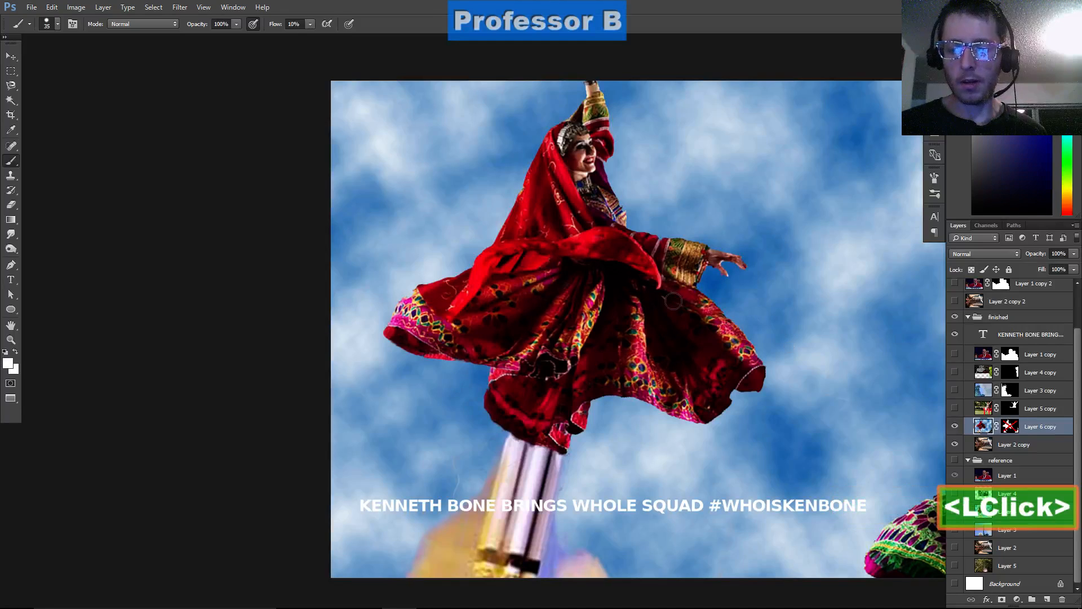
shift+click(1010, 426)
Make Layer 5 copy with the woman in the floral dress visible and target its layer mask
click(1015, 408)
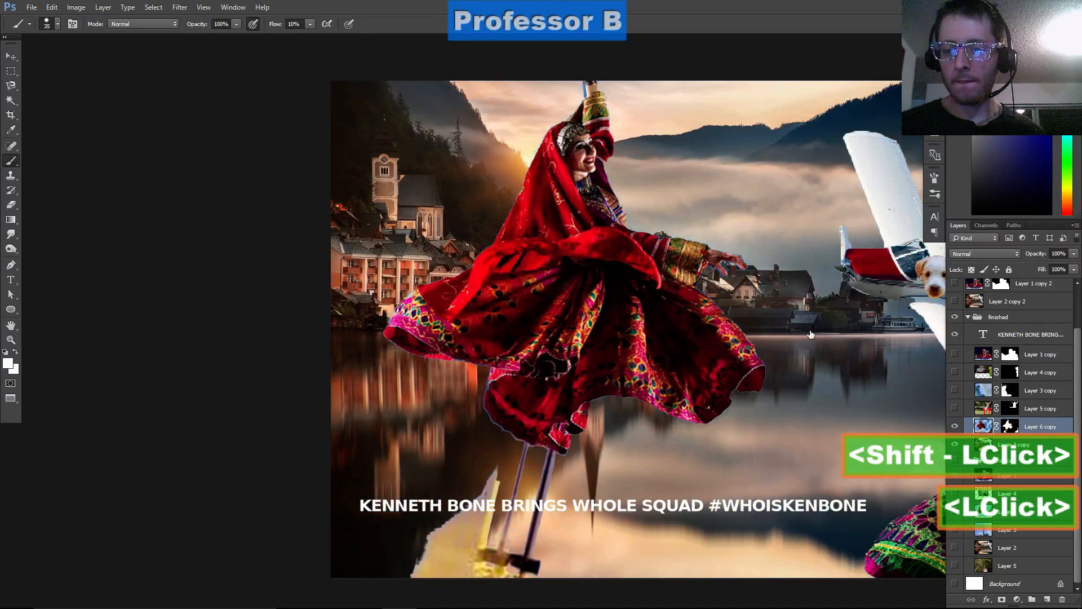
click(954, 409)
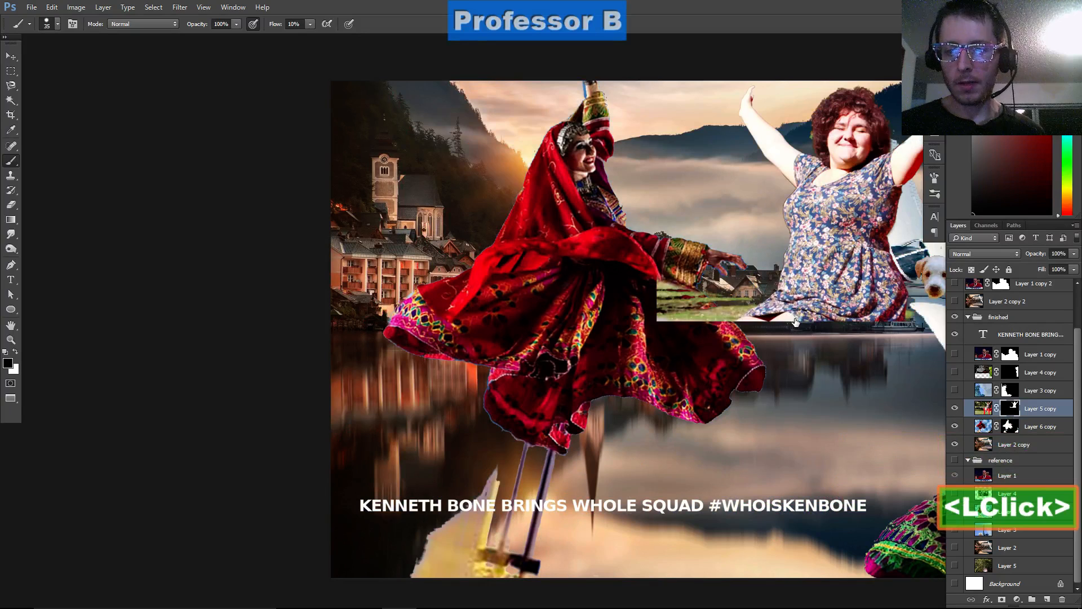
drag(745, 271, 631, 310)
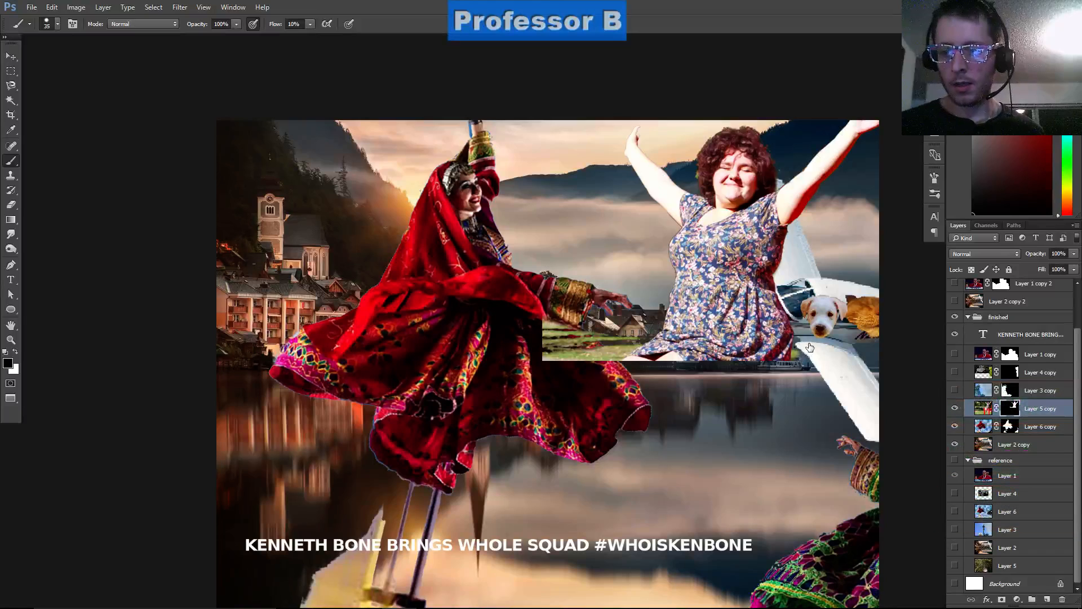
Compare Layer 5 copy with and without its layer mask by disabling and re-enabling the mask
shift+click(1010, 409)
shift+click(1011, 408)
shift+click(1011, 408)
shift+click(1010, 408)
shift+click(1010, 408)
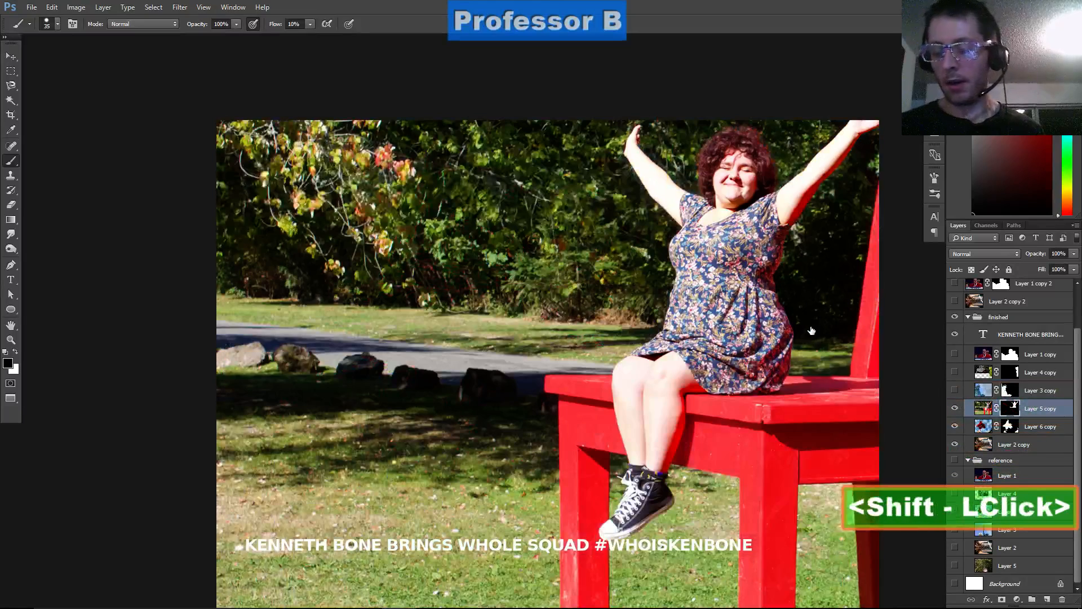
shift+click(1011, 408)
Target the Layer 5 copy image instead of its mask, and undo the last re-enabling of the mask
click(984, 409)
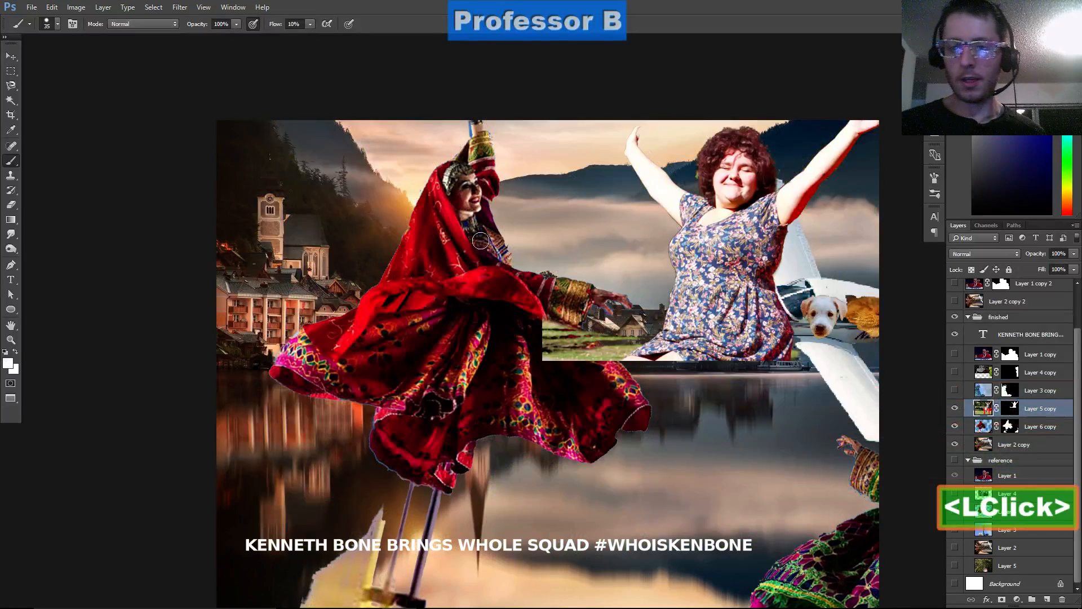
scroll(507, 231, up, 3)
drag(605, 183, 583, 130)
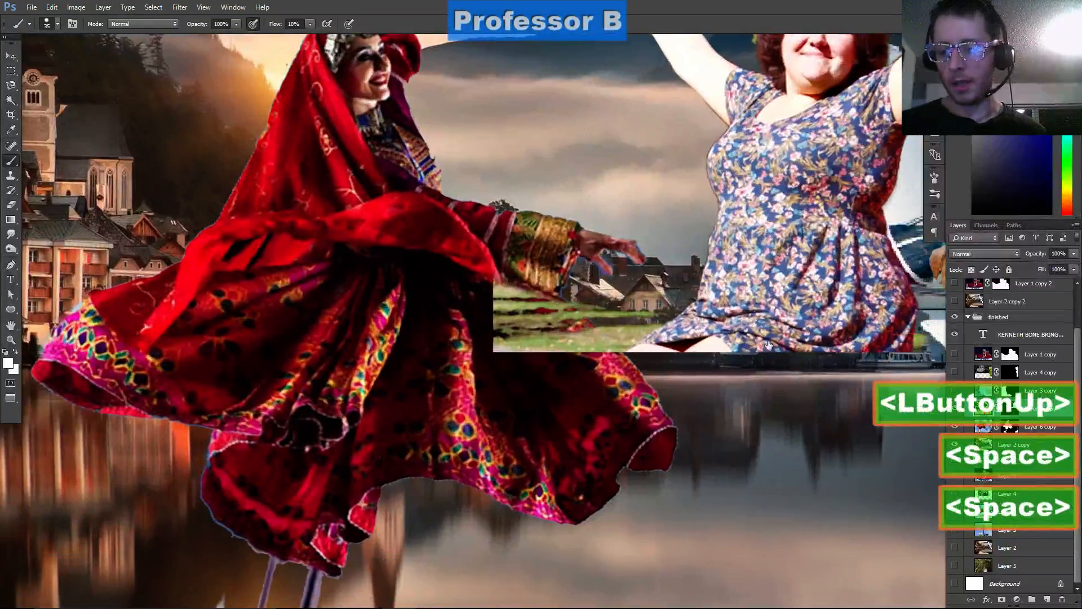
key(ctrl+z)
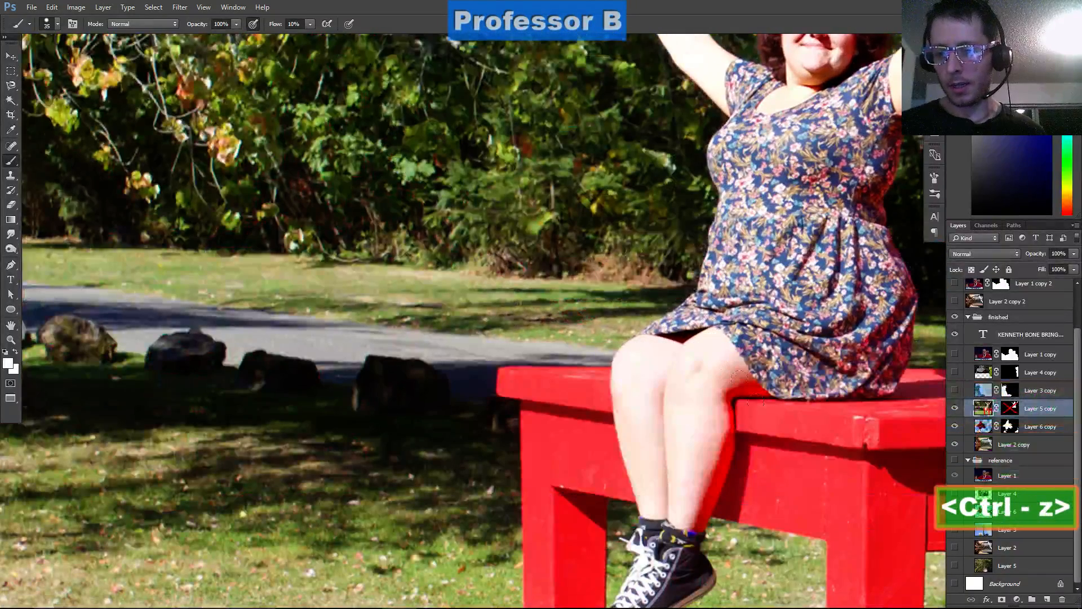
Hide the finished group and show the reference group with the original debate photo
drag(778, 393, 778, 374)
drag(760, 273, 760, 274)
click(955, 317)
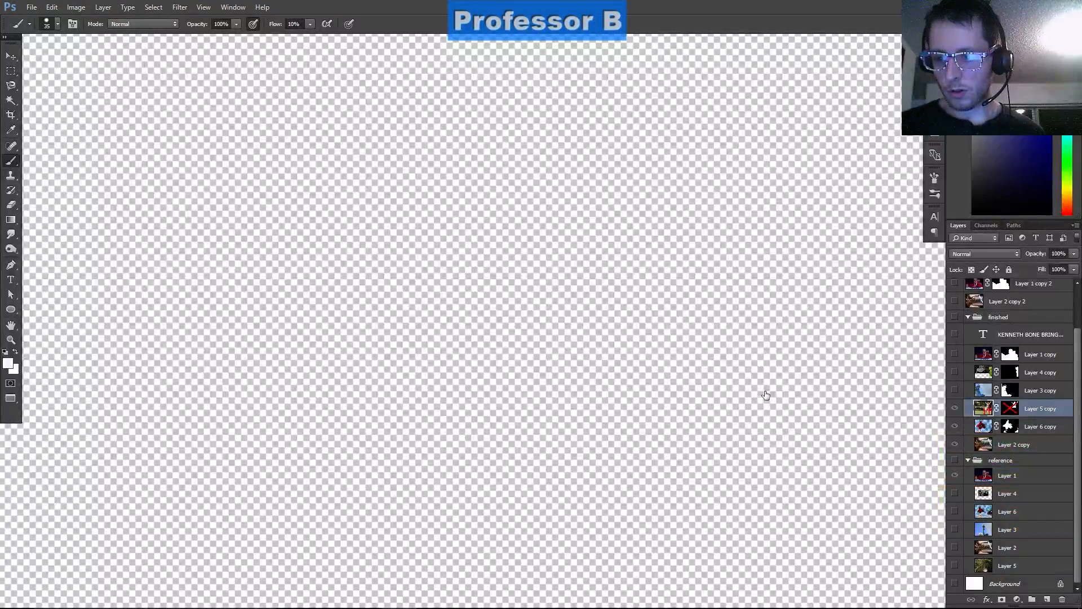
click(955, 460)
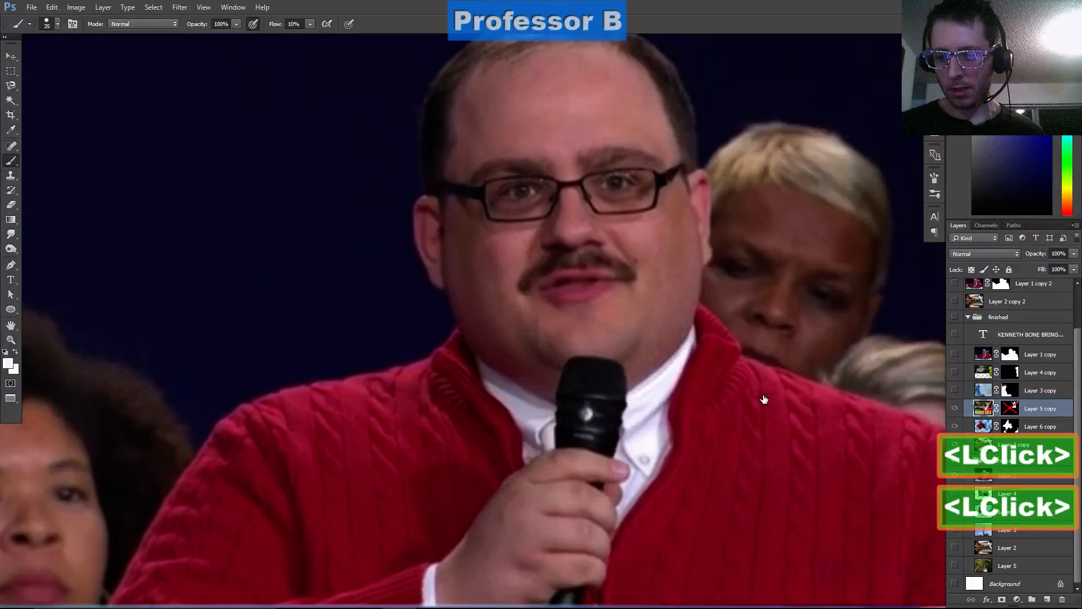
Replace the debate photo with Layer 4 in the reference group and select the reference group's Layer 6
click(763, 412)
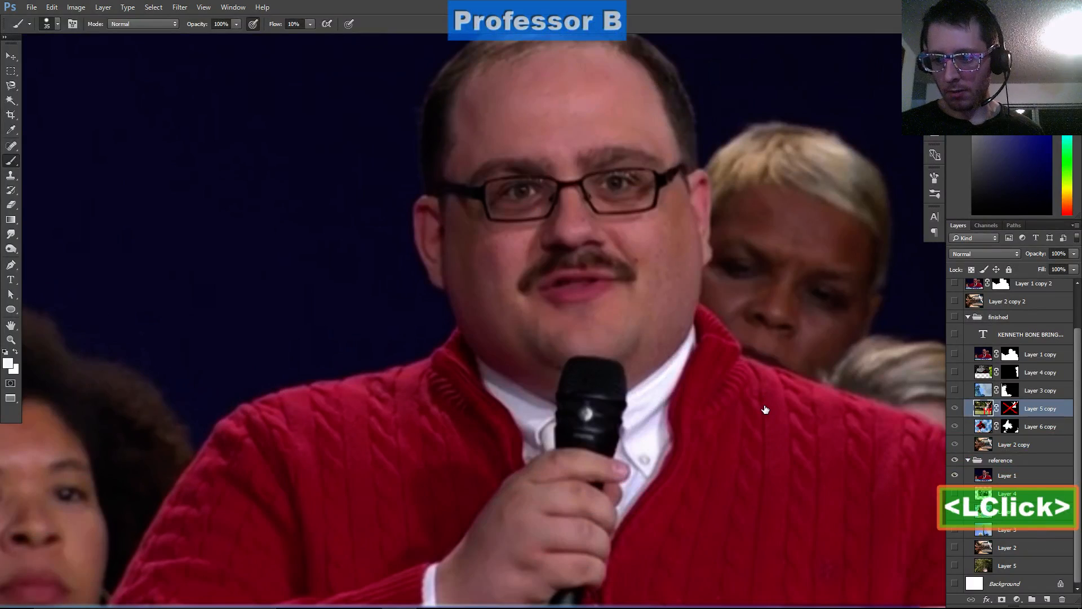
click(955, 493)
click(955, 475)
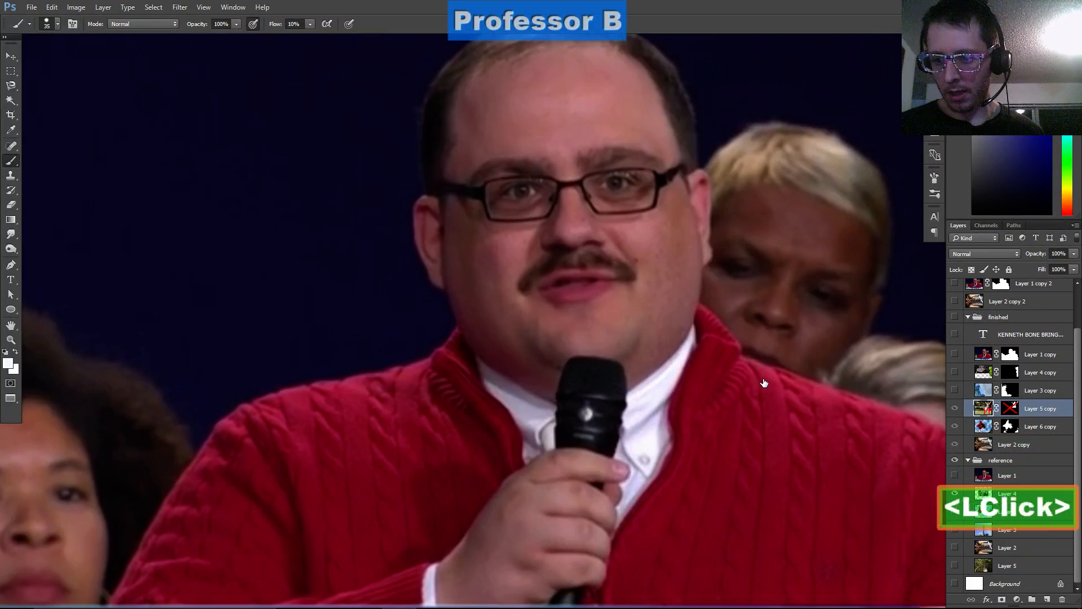
scroll(575, 331, down, 2)
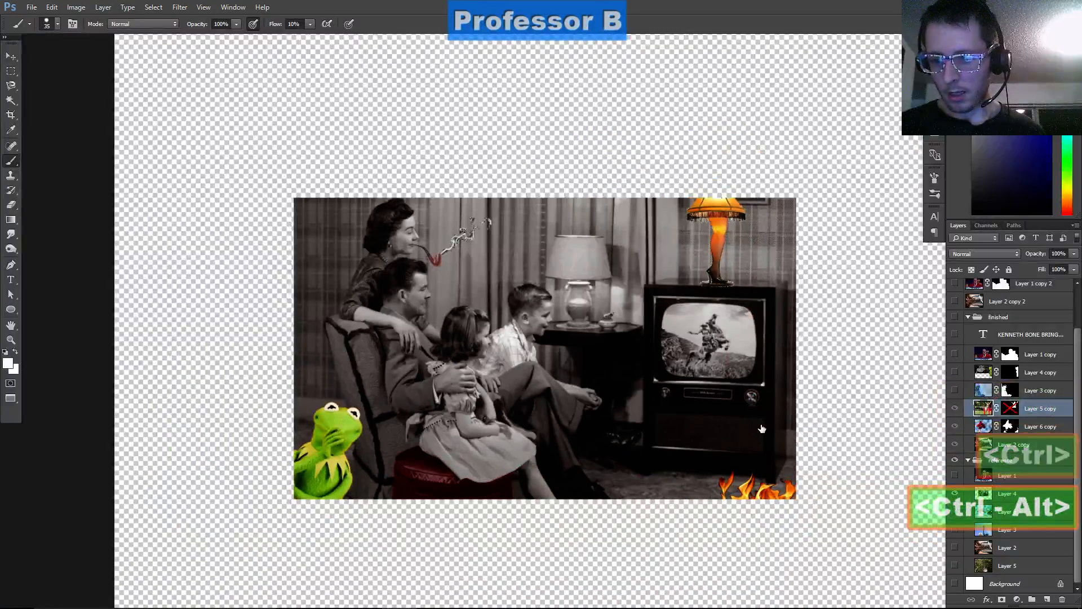
click(791, 410)
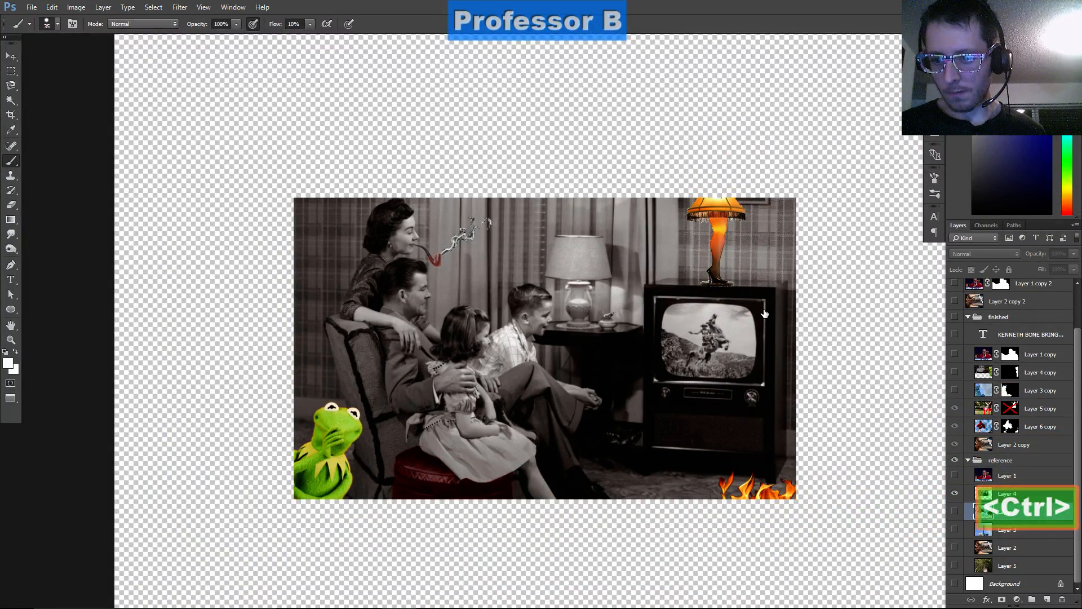
scroll(794, 264, up, 3)
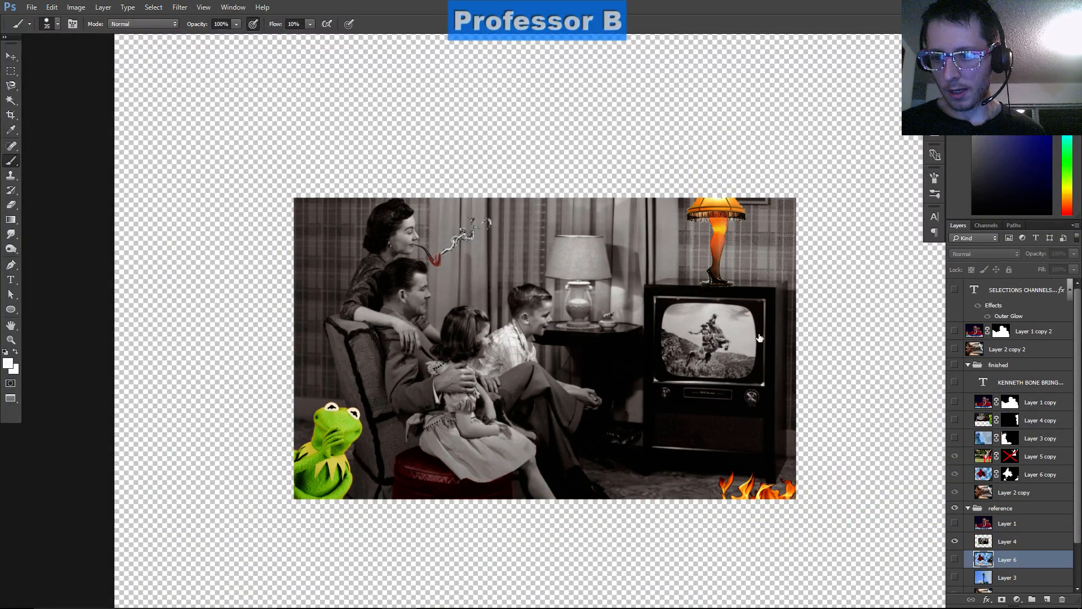
Show the finished group with Layer 1 copy hidden, so the unmasked photo of the woman in the floral dress is displayed close up
click(954, 402)
scroll(992, 440, down, 1)
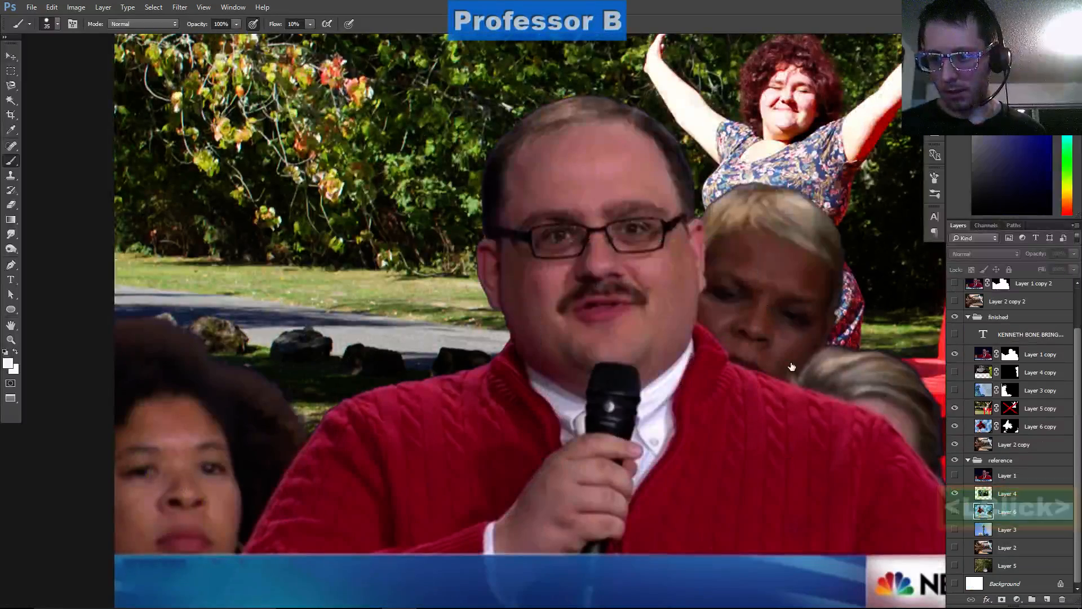
click(955, 354)
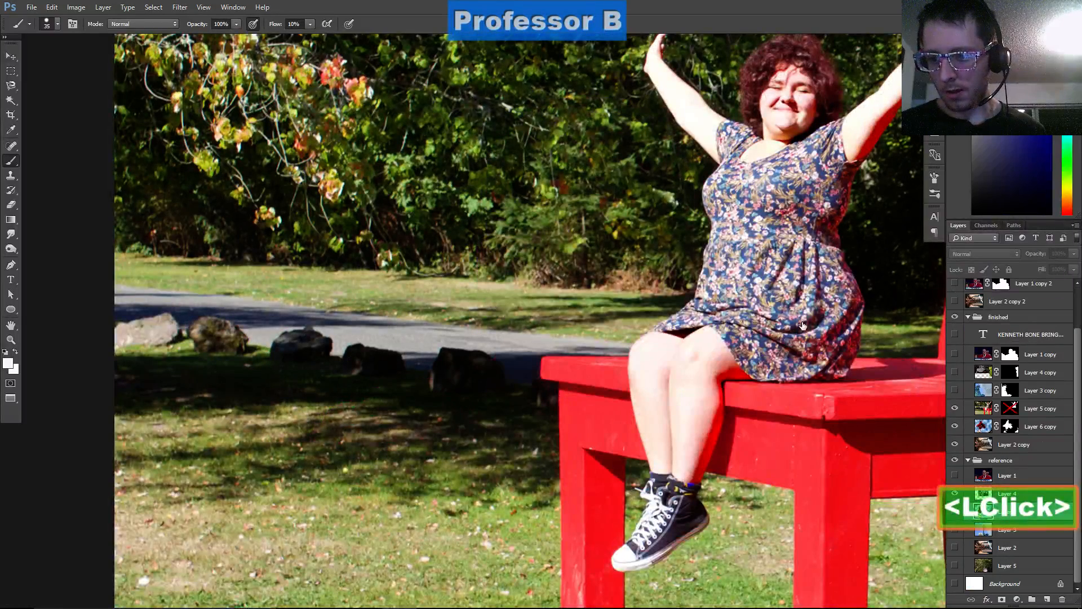
key(space)
drag(586, 203, 510, 240)
drag(505, 316, 489, 286)
scroll(490, 285, up, 3)
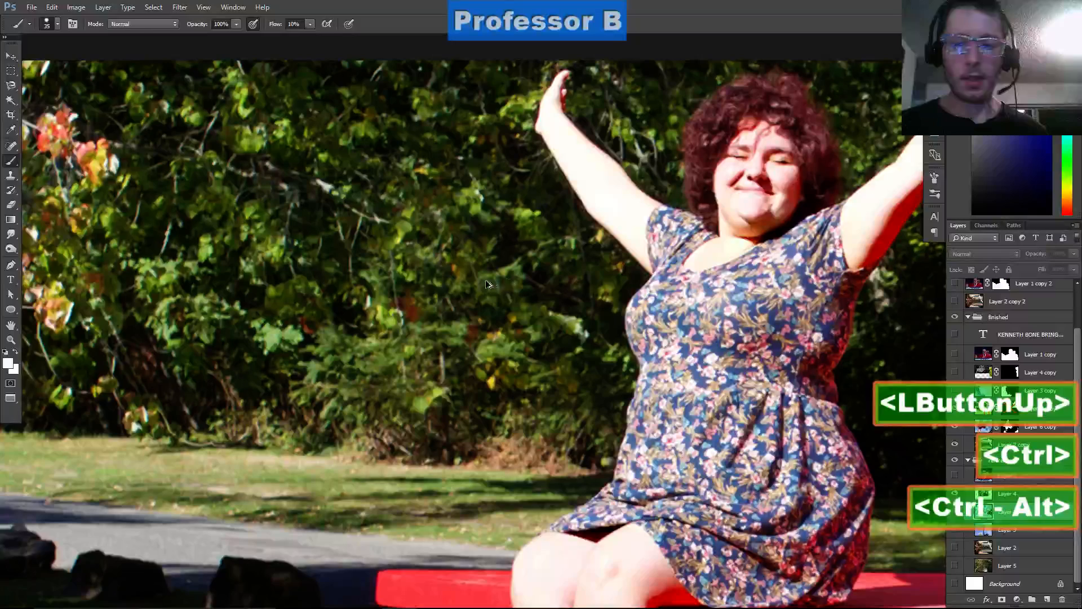
drag(668, 274, 461, 367)
scroll(616, 329, up, 3)
drag(508, 140, 515, 246)
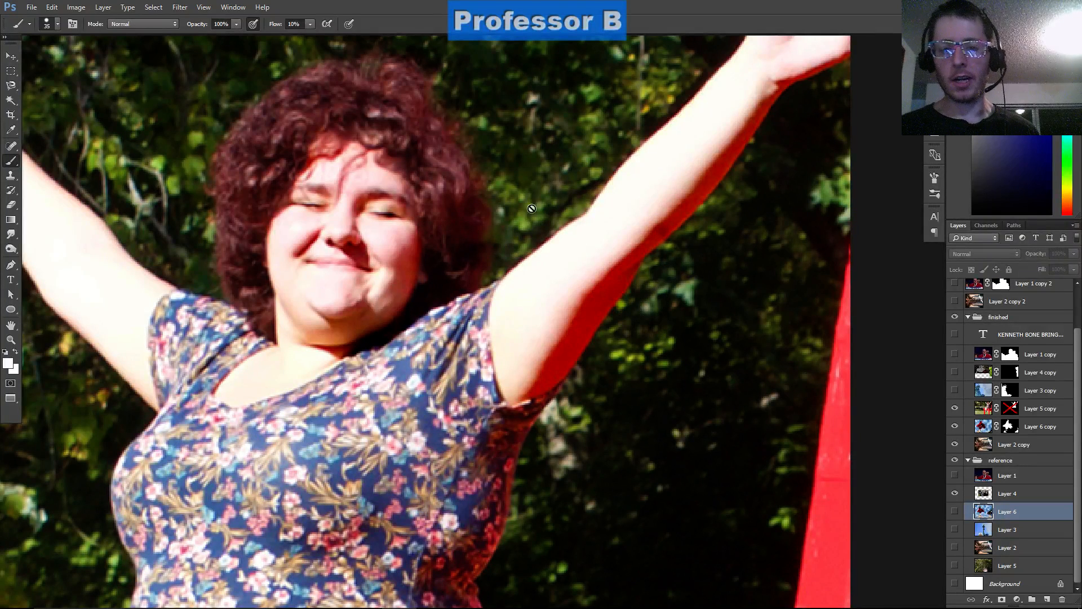
Compare the Blue, Green and Red channels of the photo for contrast between the woman and the trees
click(987, 226)
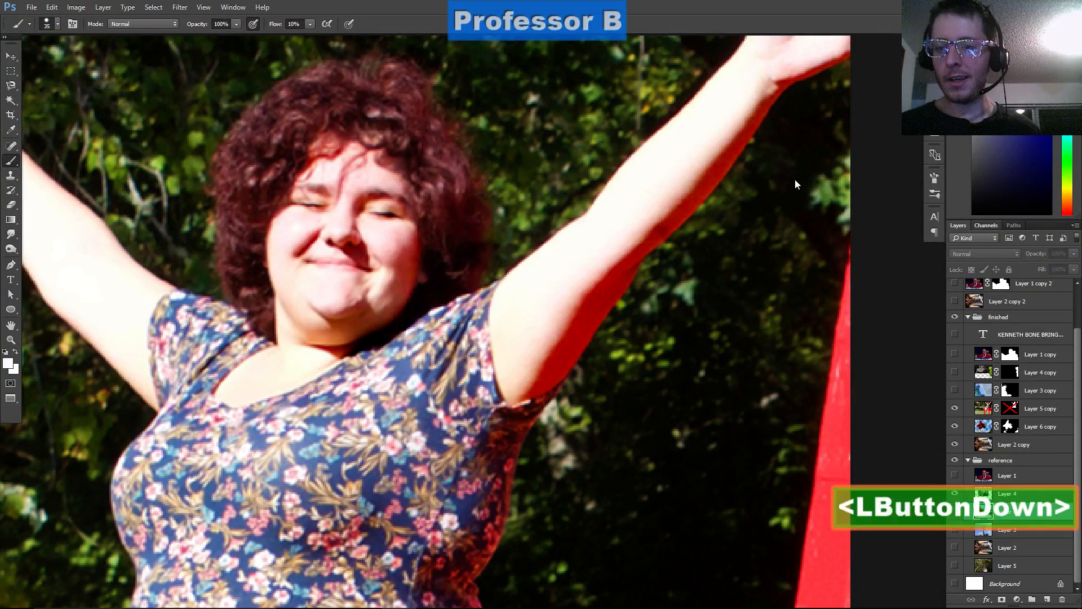
click(987, 288)
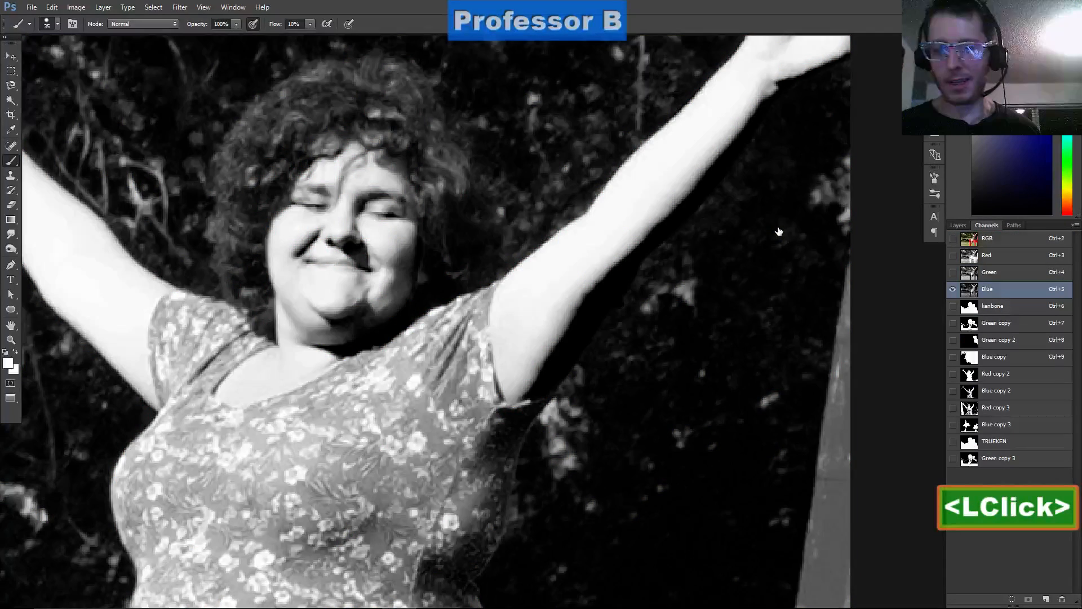
click(989, 272)
click(986, 255)
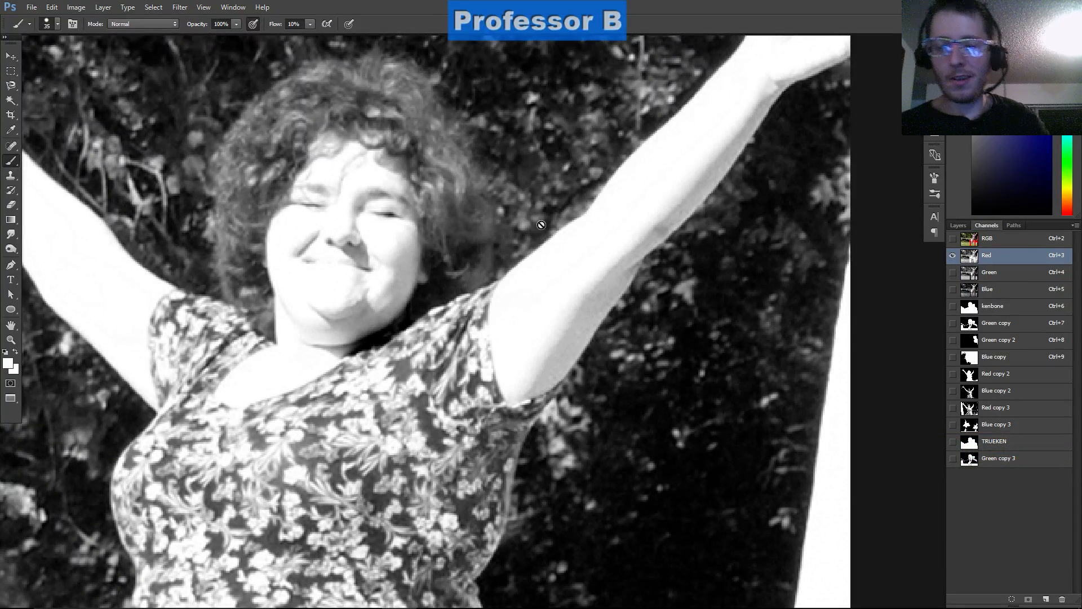
Examine the Red channel around the floral dress, checking how its pattern and edges separate from the dark background
scroll(464, 263, down, 5)
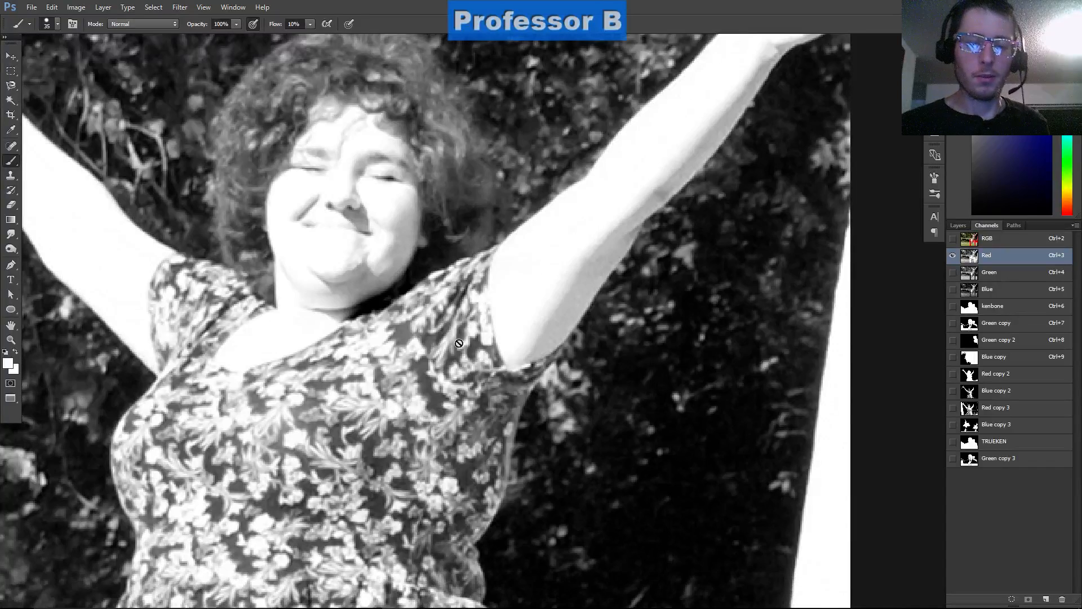
scroll(499, 290, down, 4)
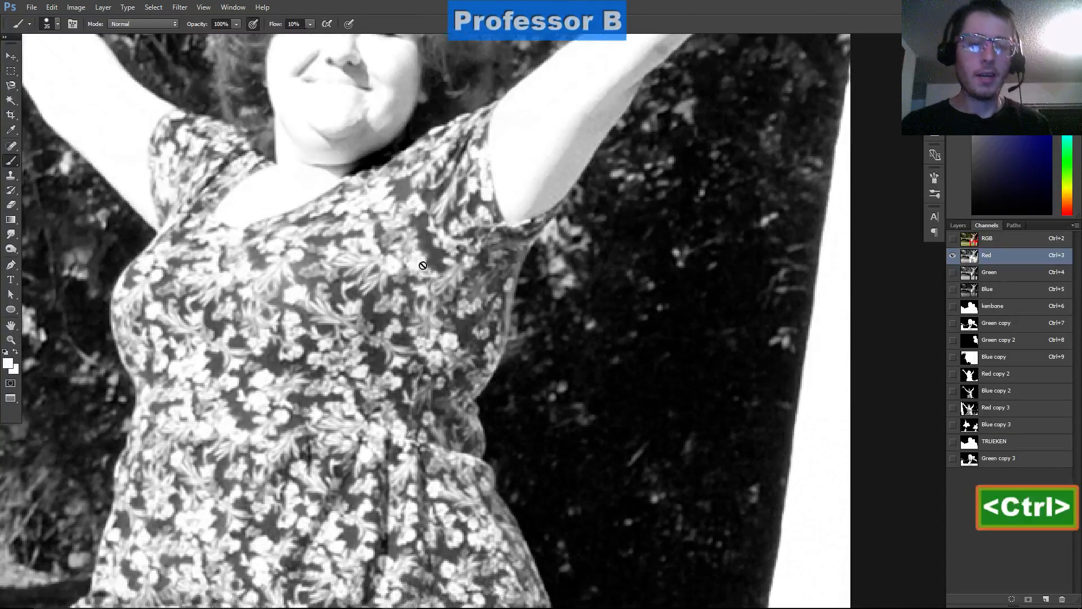
scroll(439, 290, down, 2)
drag(248, 289, 409, 132)
scroll(502, 283, up, 5)
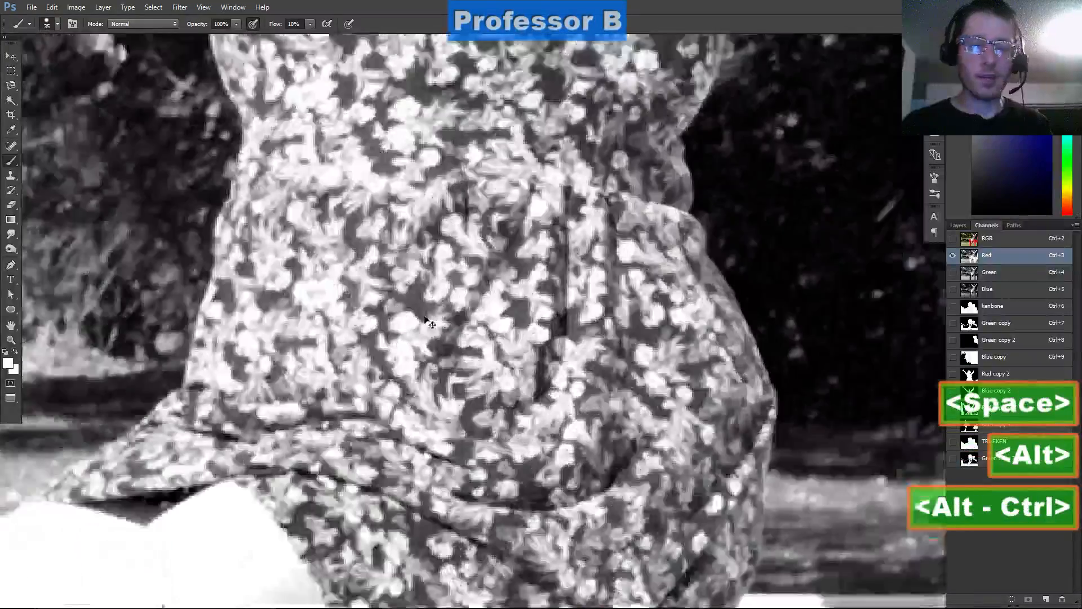
scroll(503, 282, down, 6)
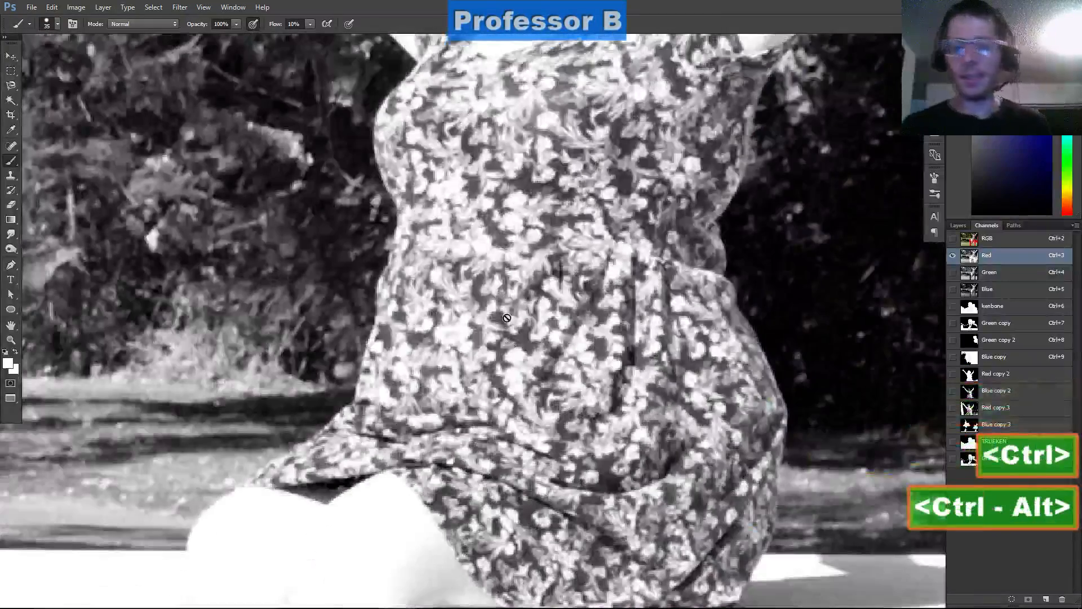
drag(506, 318, 421, 383)
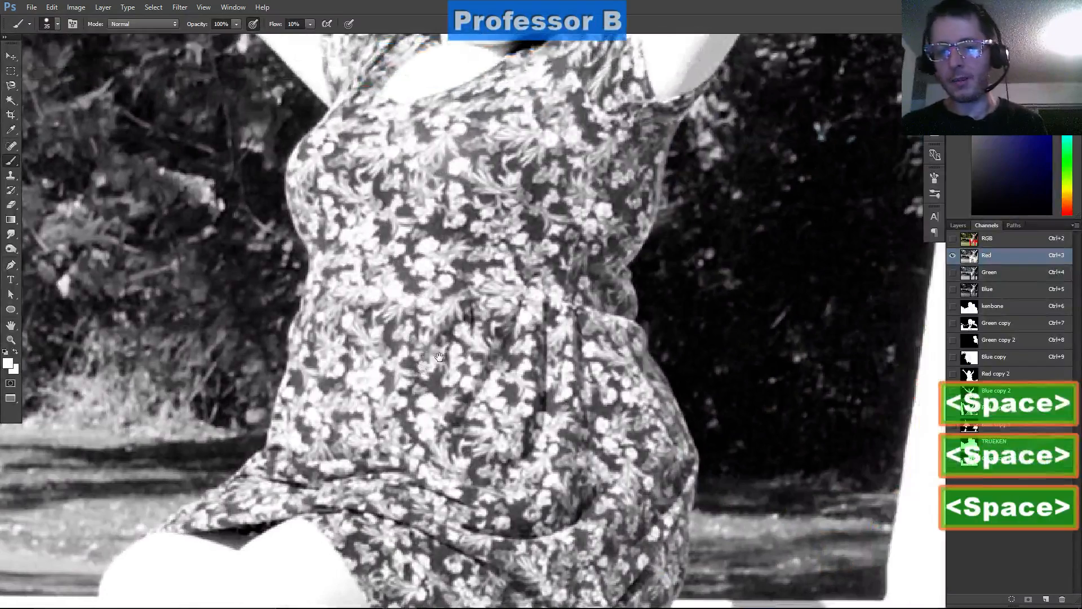
drag(725, 280, 706, 297)
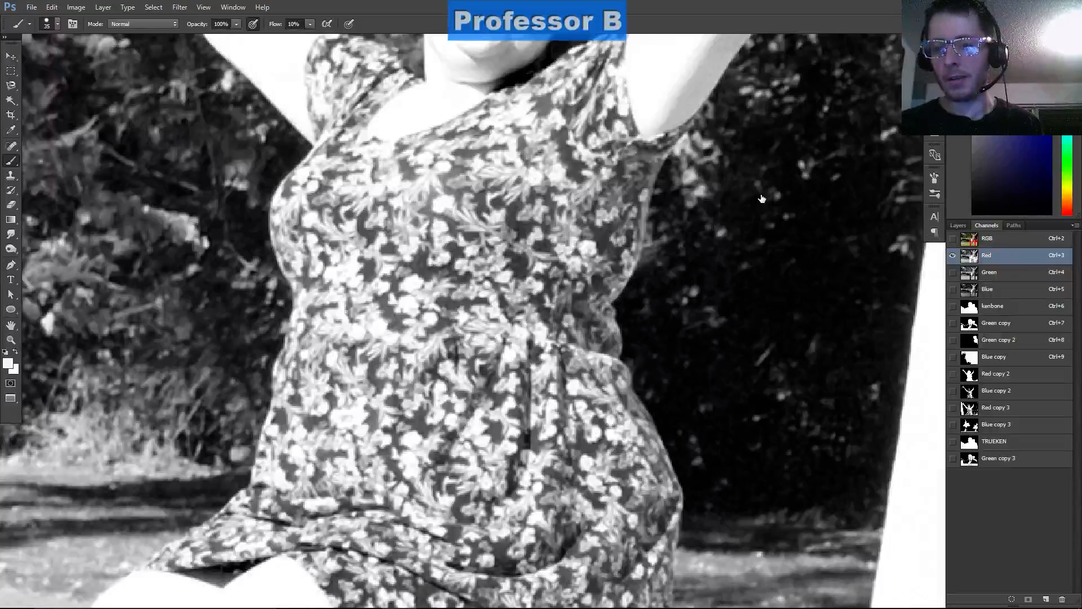
Restore the full-colour RGB composite view and return to the layer list with the whole photo in view
click(953, 239)
click(958, 225)
drag(610, 289, 538, 289)
scroll(620, 339, down, 4)
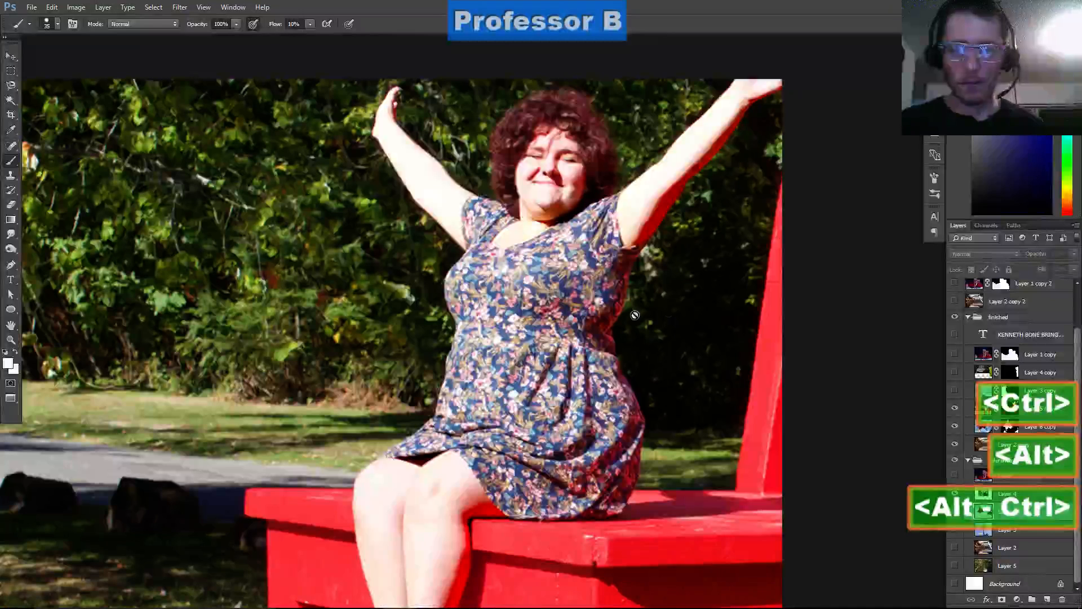
drag(582, 338, 595, 340)
scroll(595, 339, down, 5)
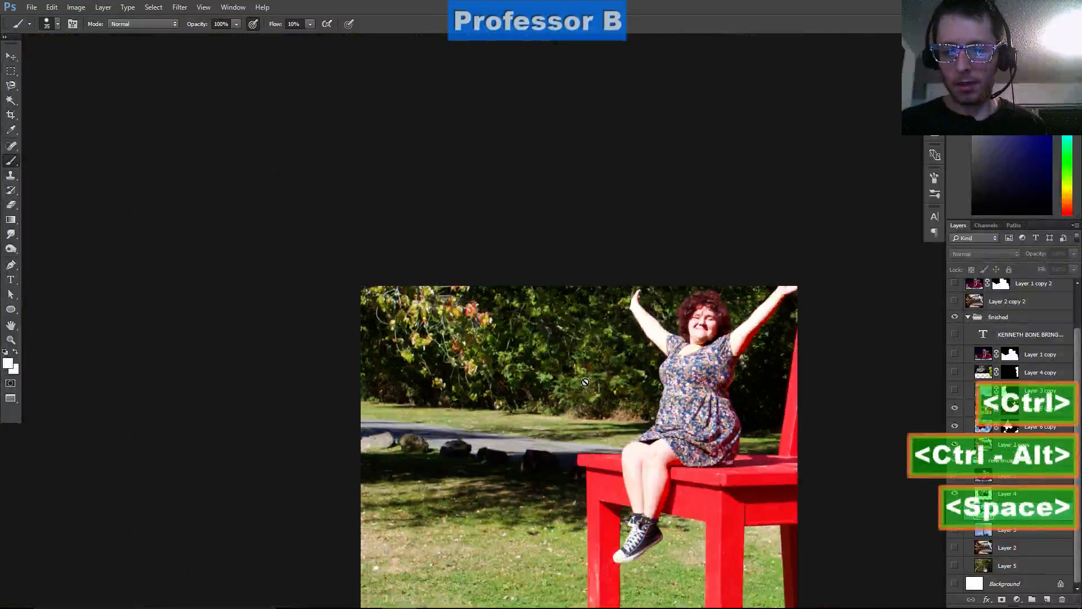
drag(581, 395, 605, 264)
click(769, 257)
Switch to the Twitter search results in Chrome and back to the kbone.psd document in Photoshop
key(alt+Tab)
key(alt+Tab)
key(Tab)
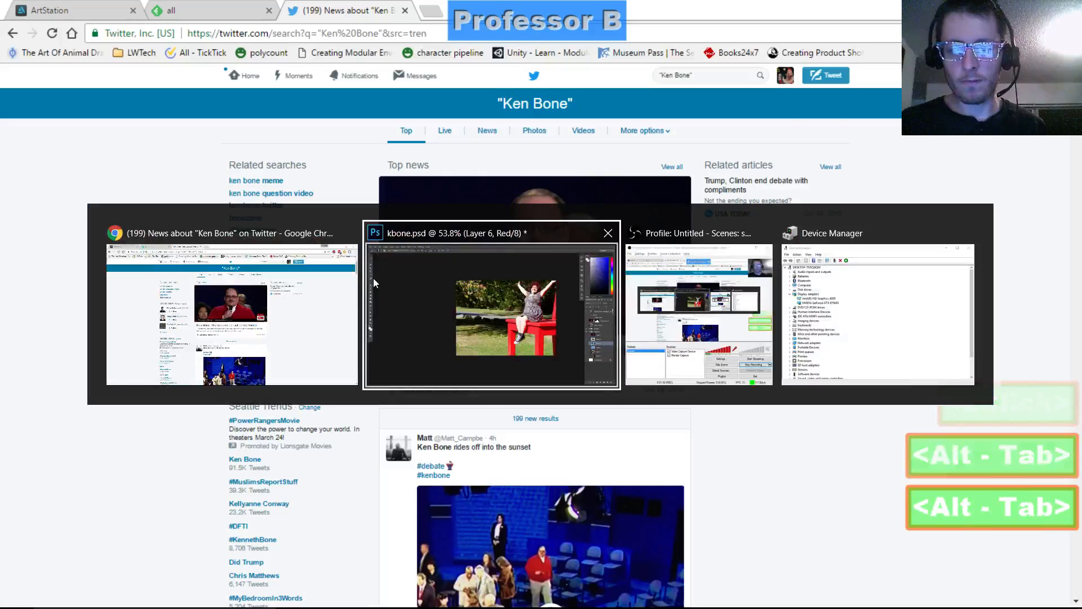